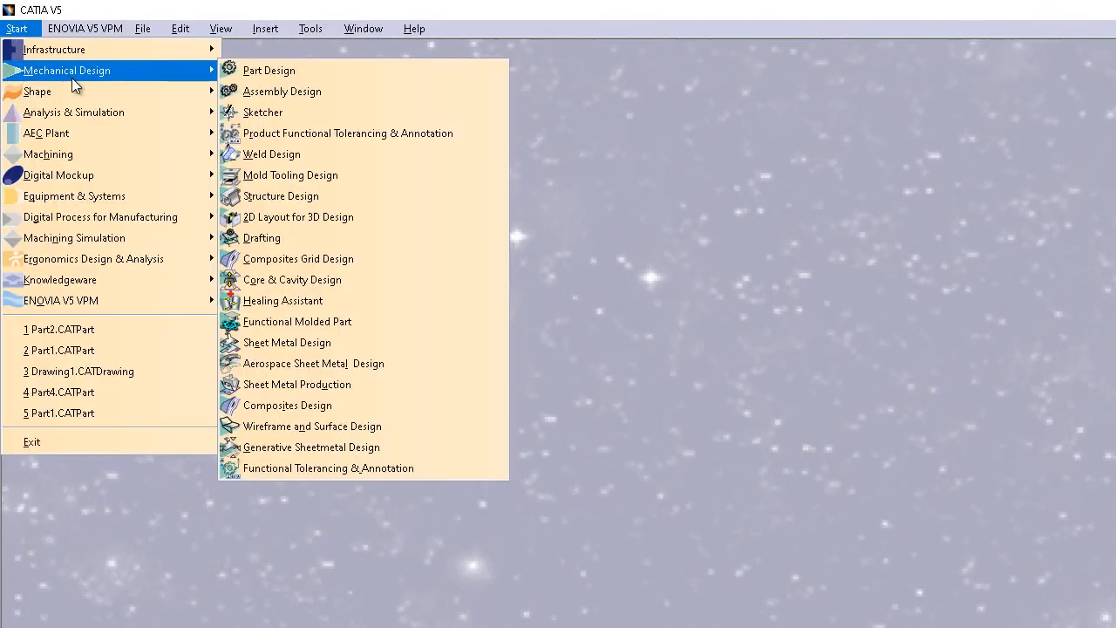
# Open the file selection dialog and browse into the Drafting folder under catia
pyautogui.moveTo(142, 29)
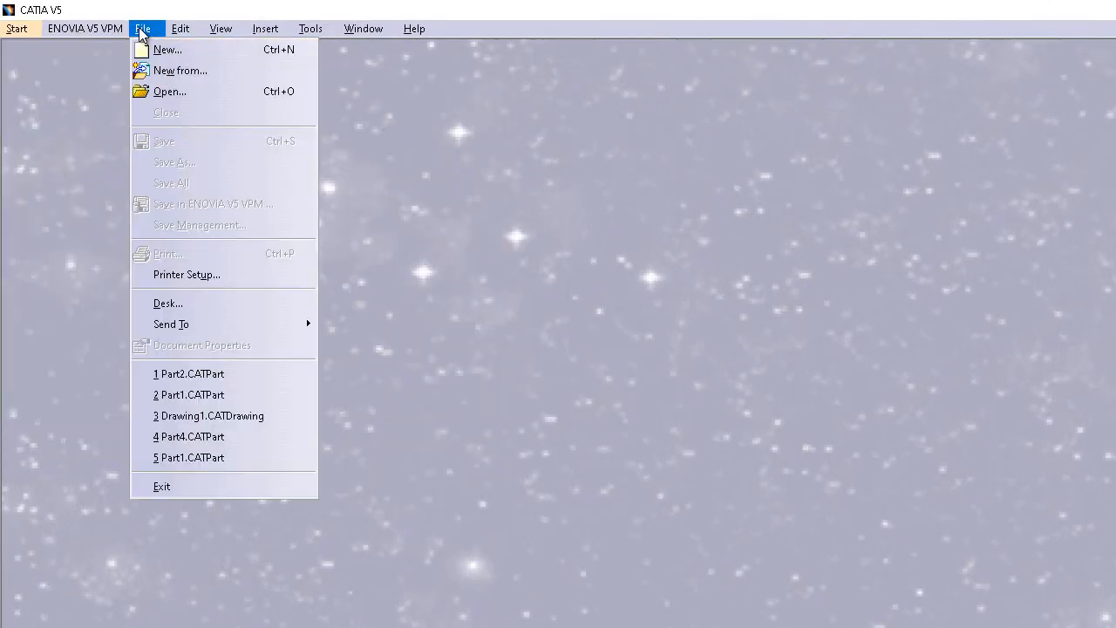
pyautogui.click(107, 74)
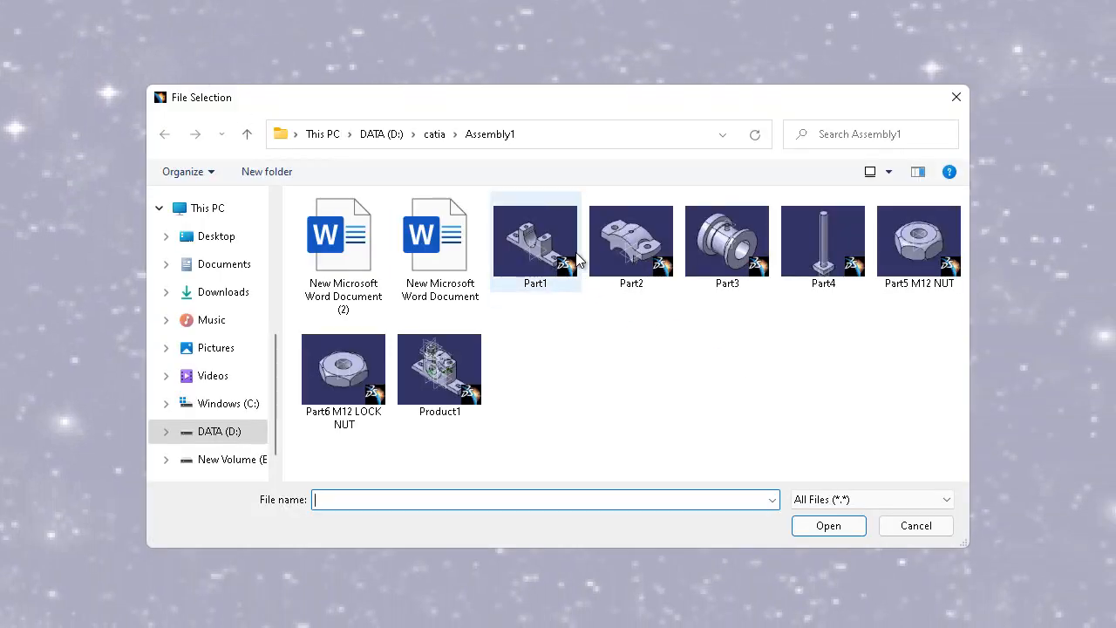
pyautogui.click(435, 134)
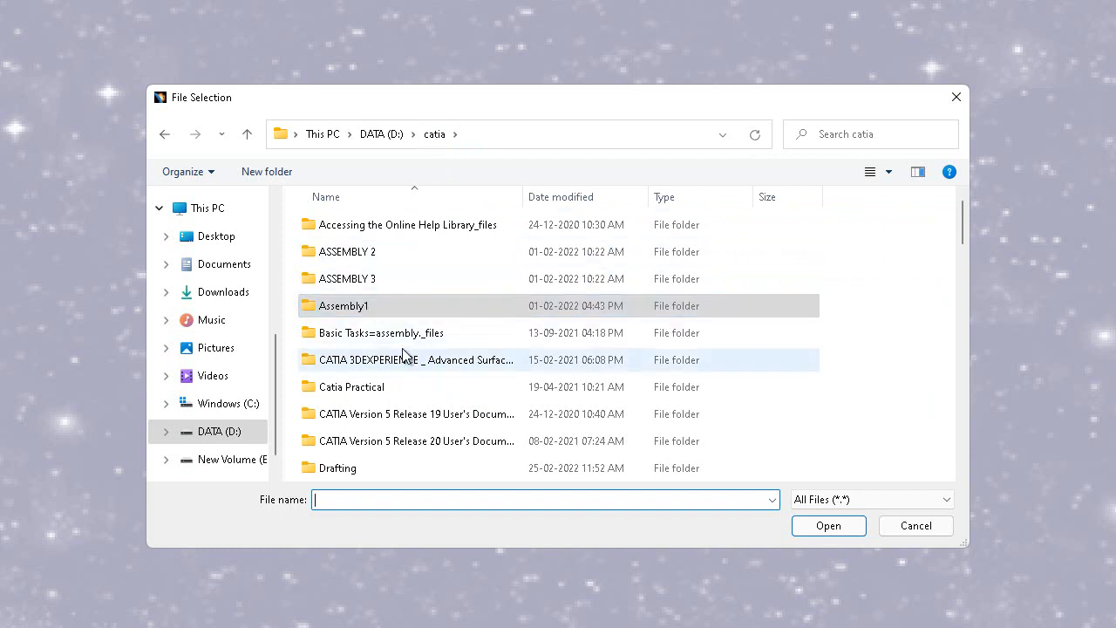
pyautogui.scroll(-2, 421, 379)
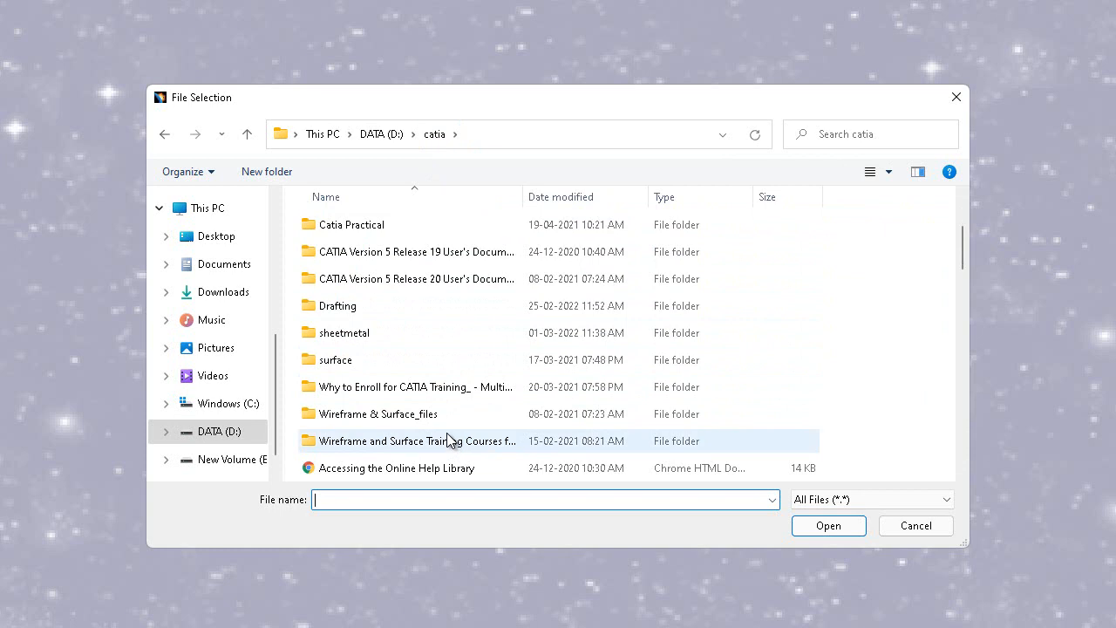
pyautogui.click(367, 306)
pyautogui.doubleClick(367, 305)
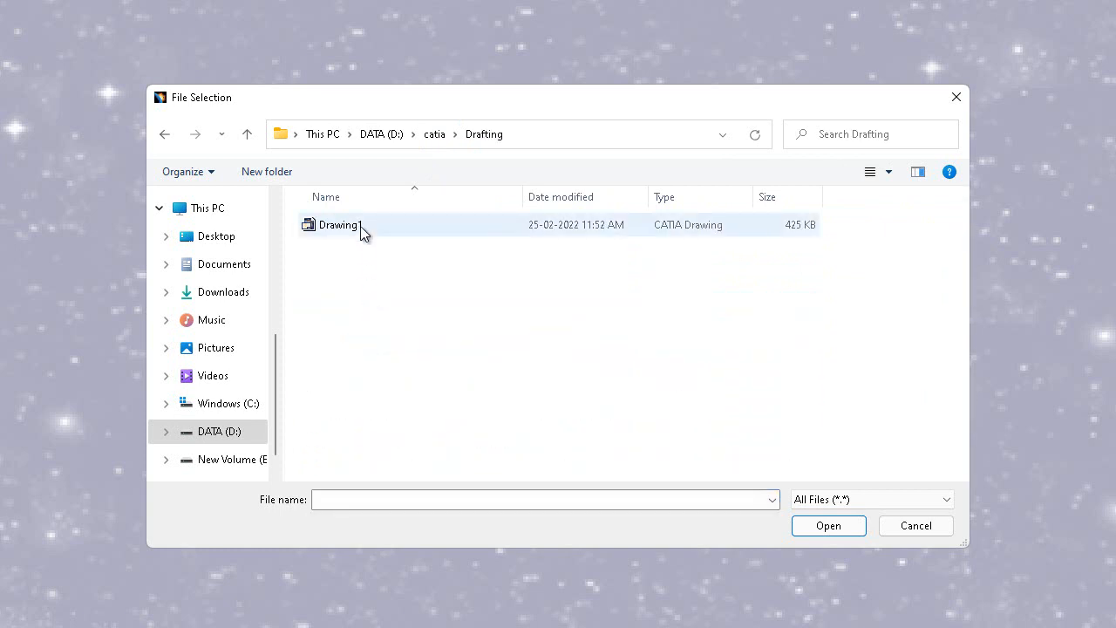
# Browse the ASSEMBLY 2 folder as large icons and select Part2
pyautogui.click(436, 136)
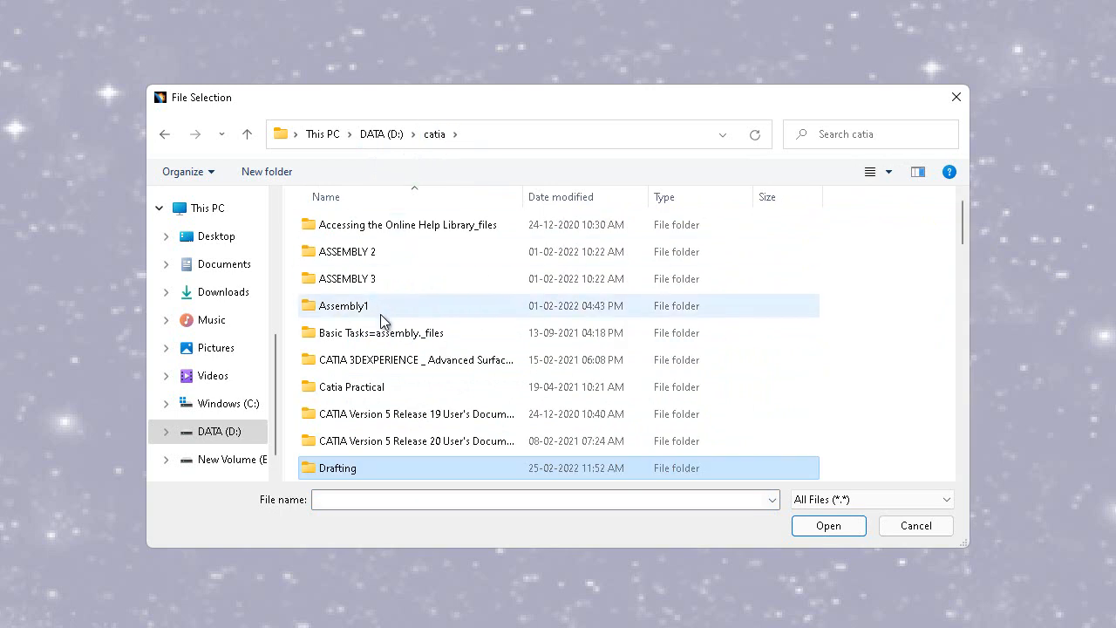
pyautogui.doubleClick(376, 256)
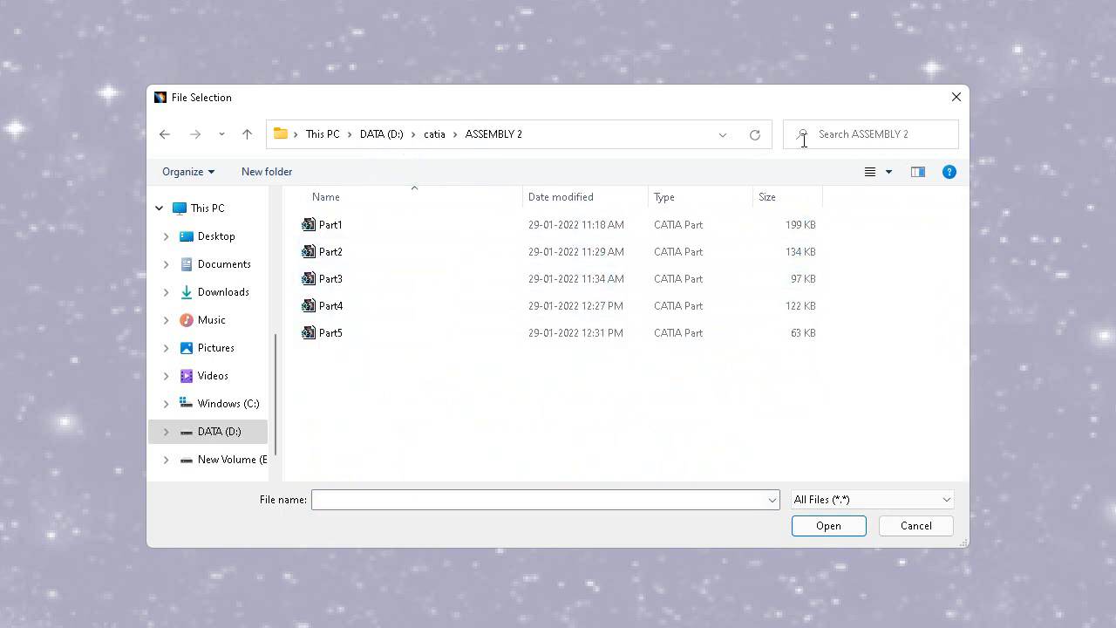
pyautogui.click(887, 179)
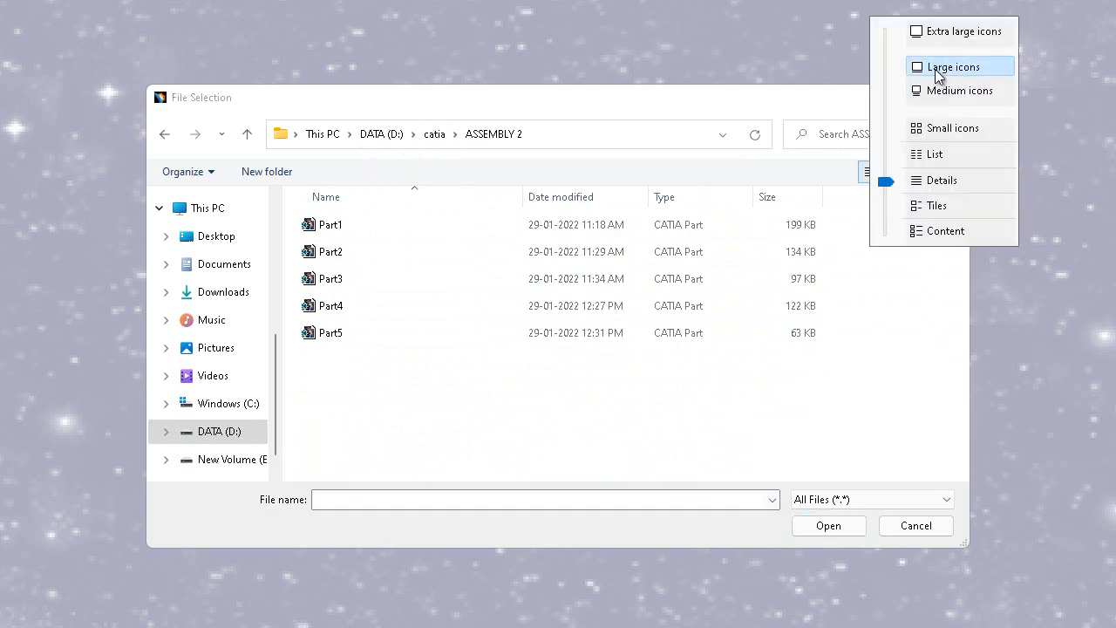
pyautogui.click(937, 68)
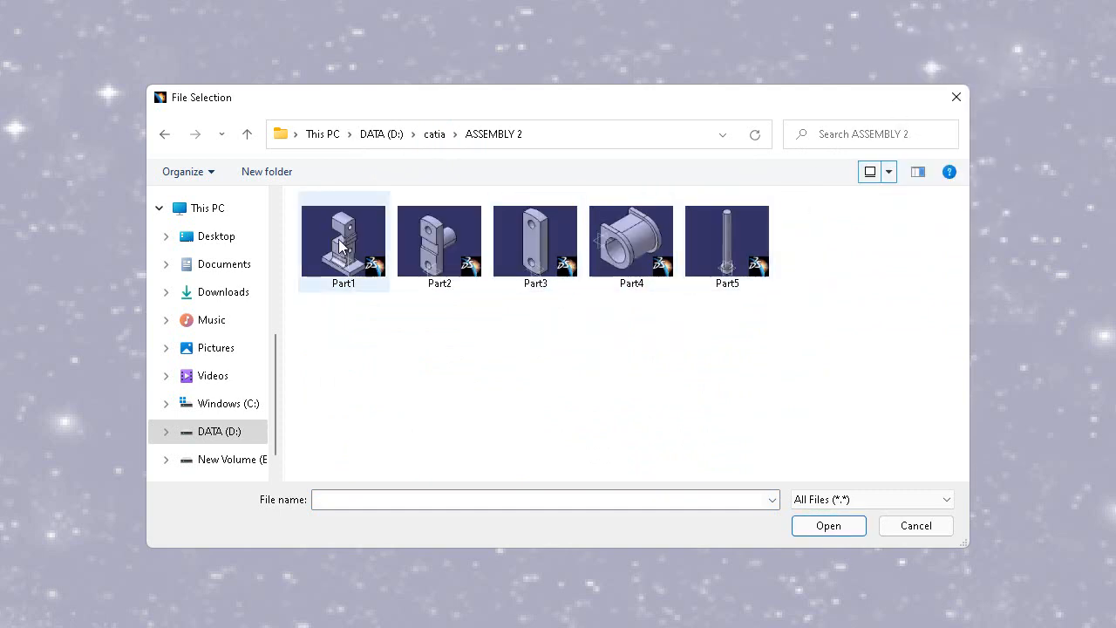
pyautogui.click(468, 262)
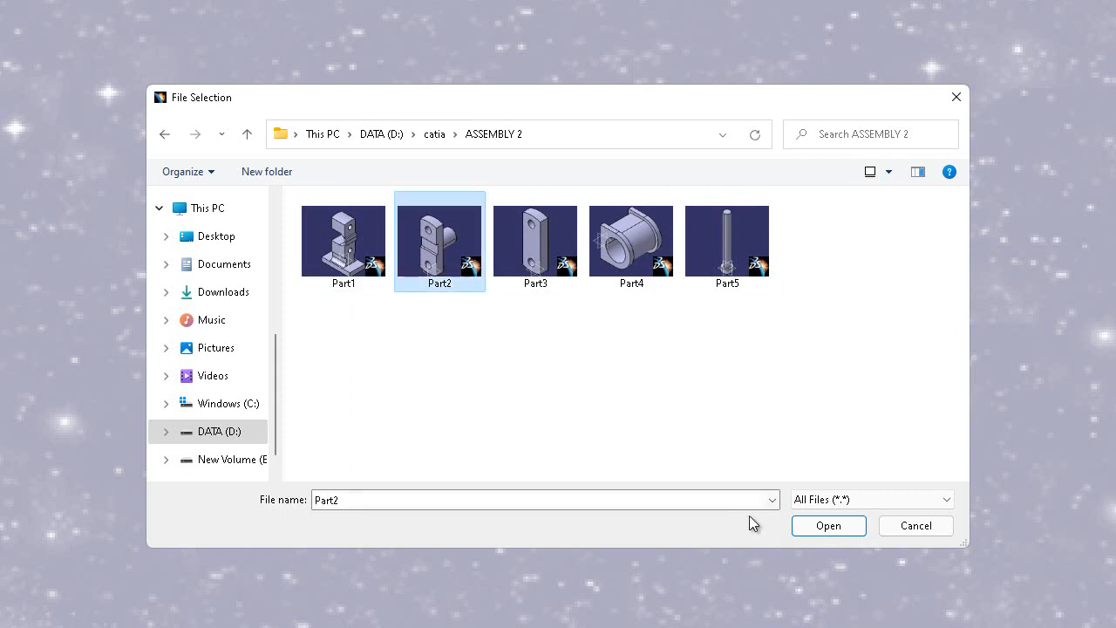
# Open Part2 from the Assembly1 folder
pyautogui.click(434, 138)
pyautogui.doubleClick(366, 304)
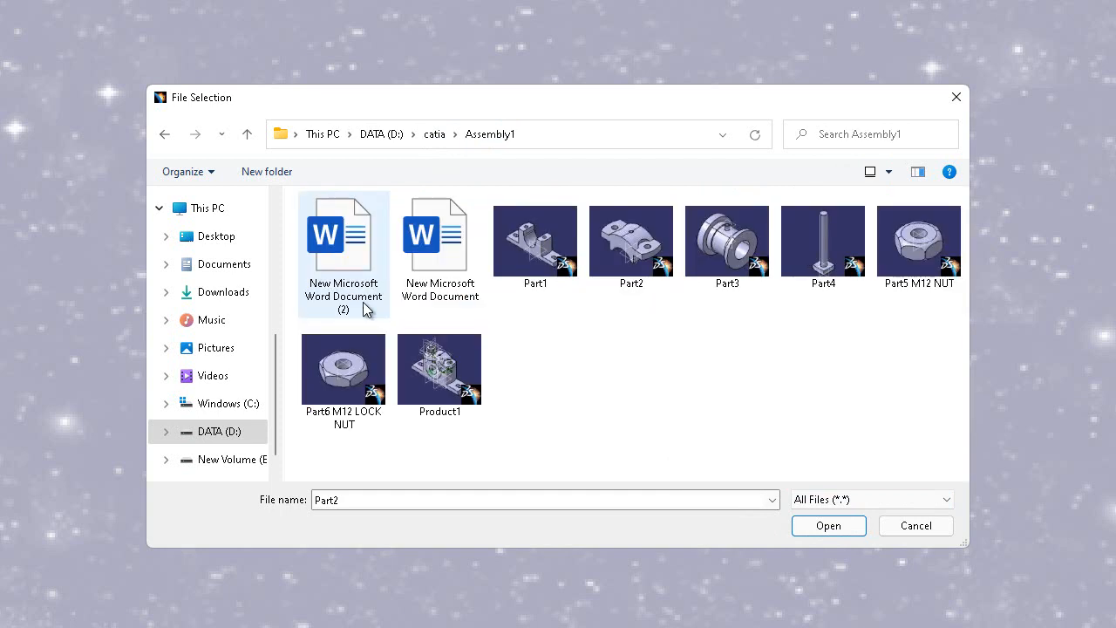
pyautogui.click(644, 255)
pyautogui.click(828, 527)
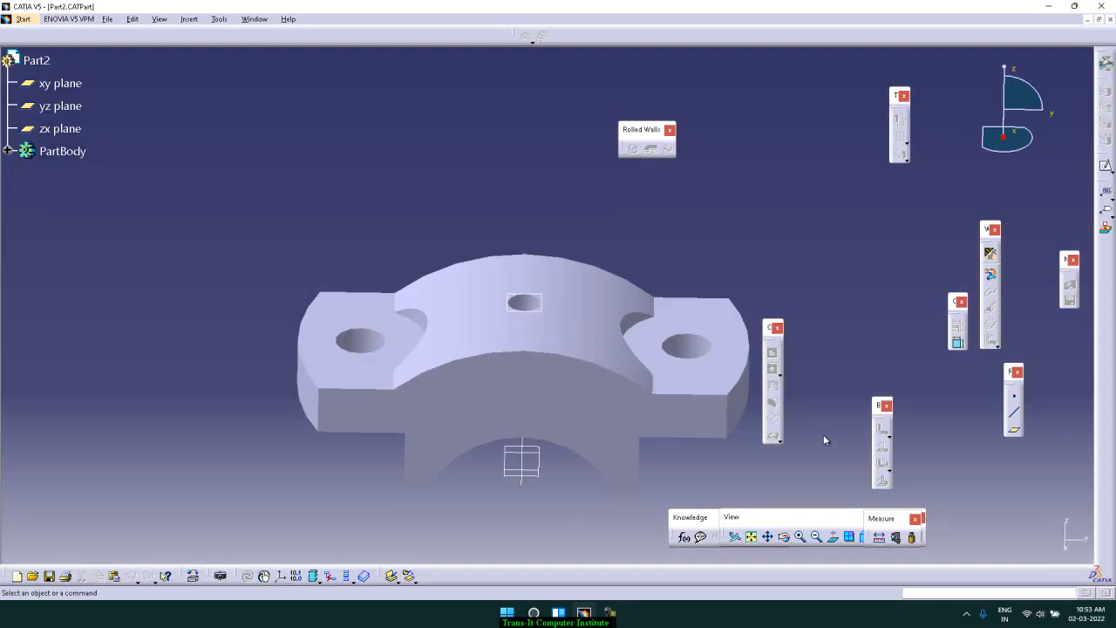
# Create a new document of type Drawing
pyautogui.moveTo(810, 254); pyautogui.dragTo(692, 293, button='middle')
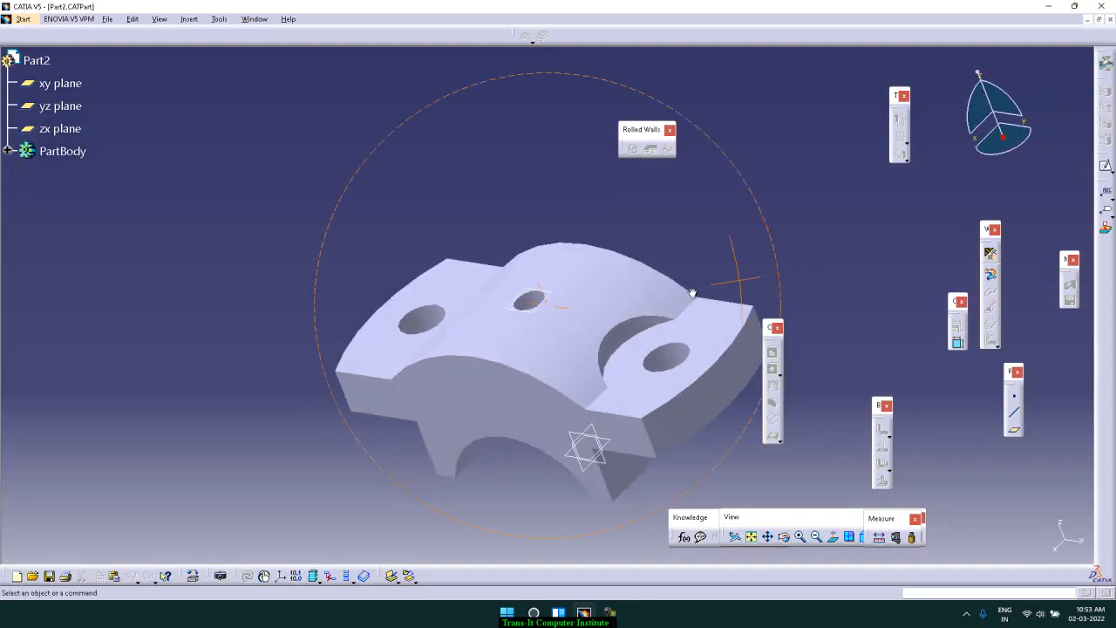
pyautogui.click(108, 19)
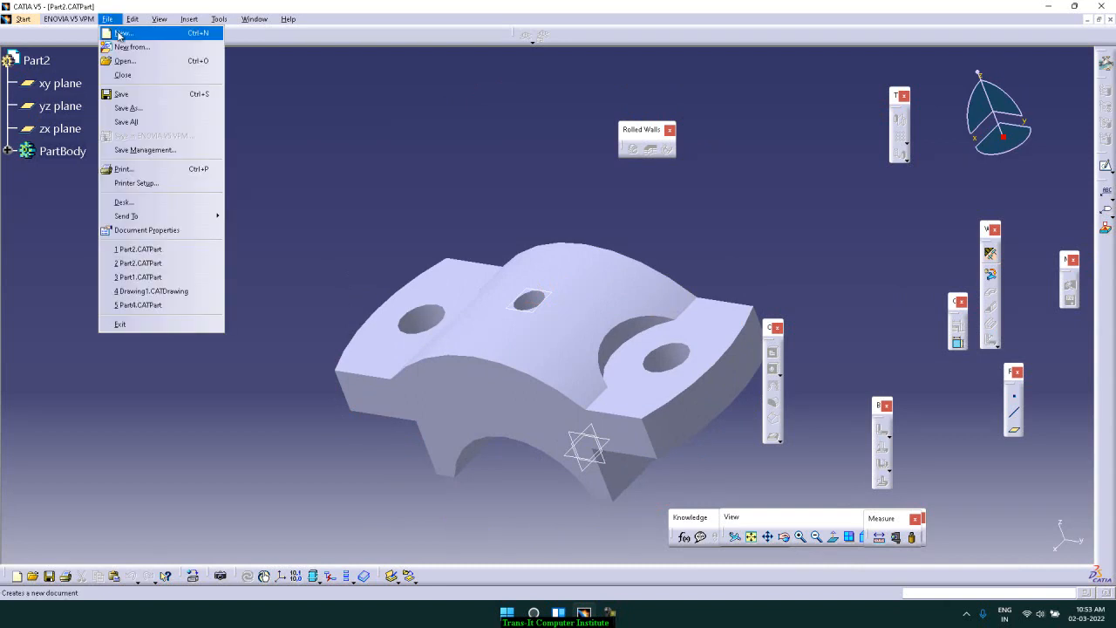
pyautogui.click(120, 36)
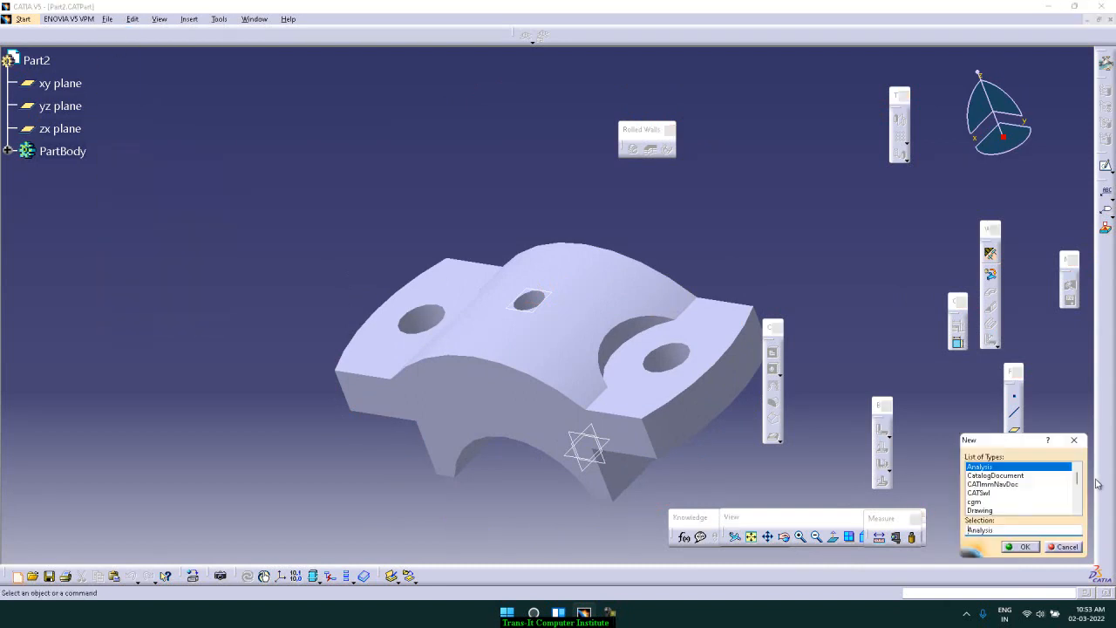
pyautogui.moveTo(1078, 487)
pyautogui.mouseDown()
pyautogui.moveTo(1080, 505)
pyautogui.moveTo(1078, 478)
pyautogui.mouseUp()
pyautogui.click(980, 510)
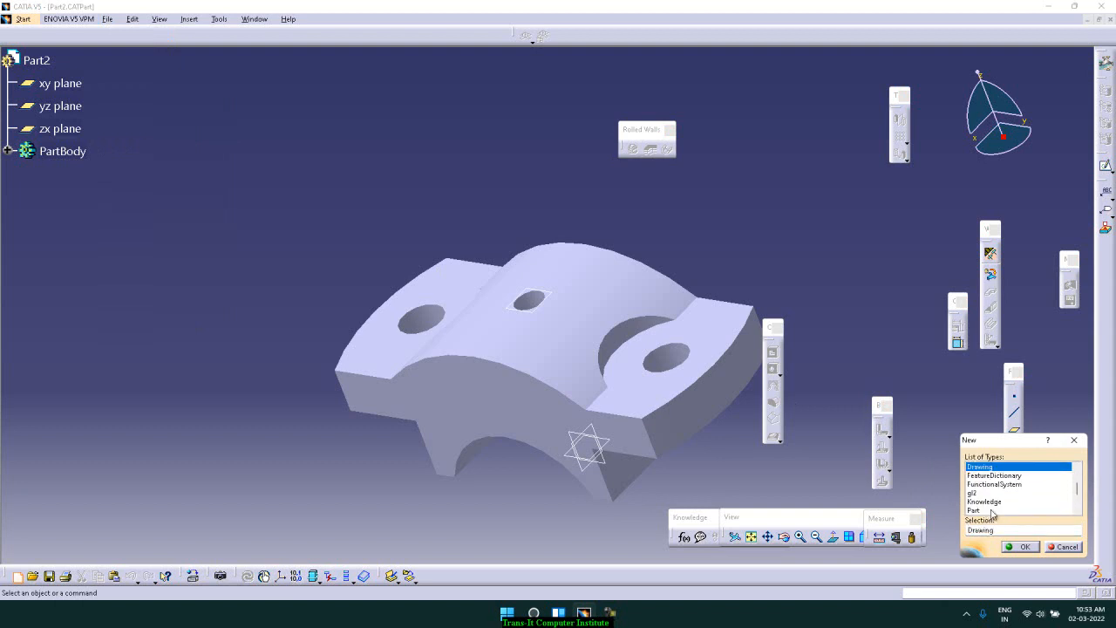
pyautogui.click(1024, 547)
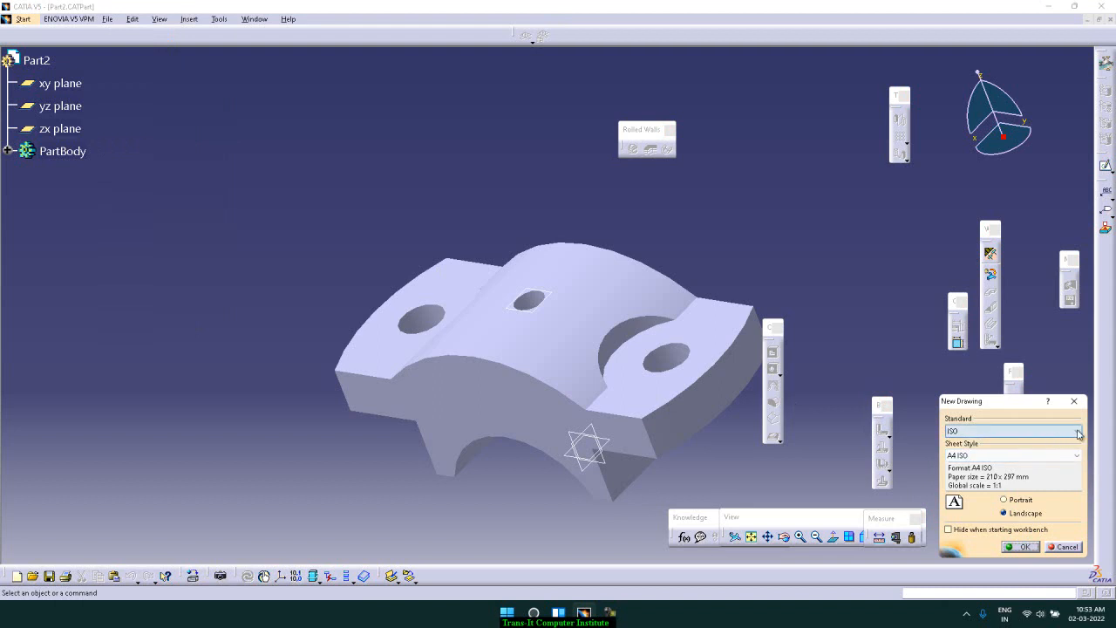
pyautogui.click(1078, 434)
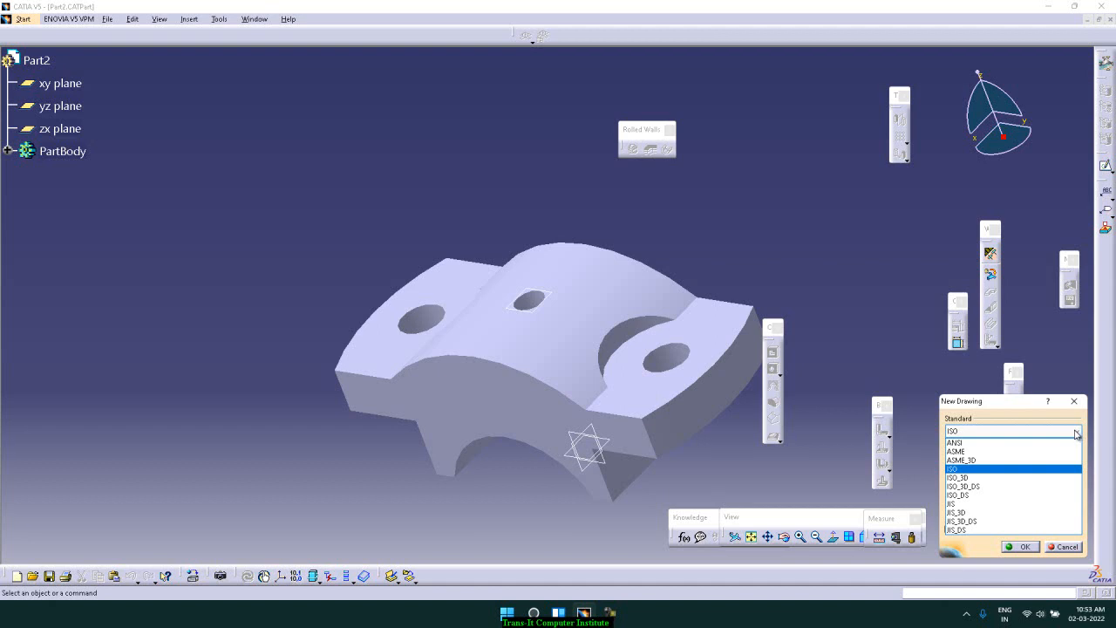
pyautogui.click(1026, 443)
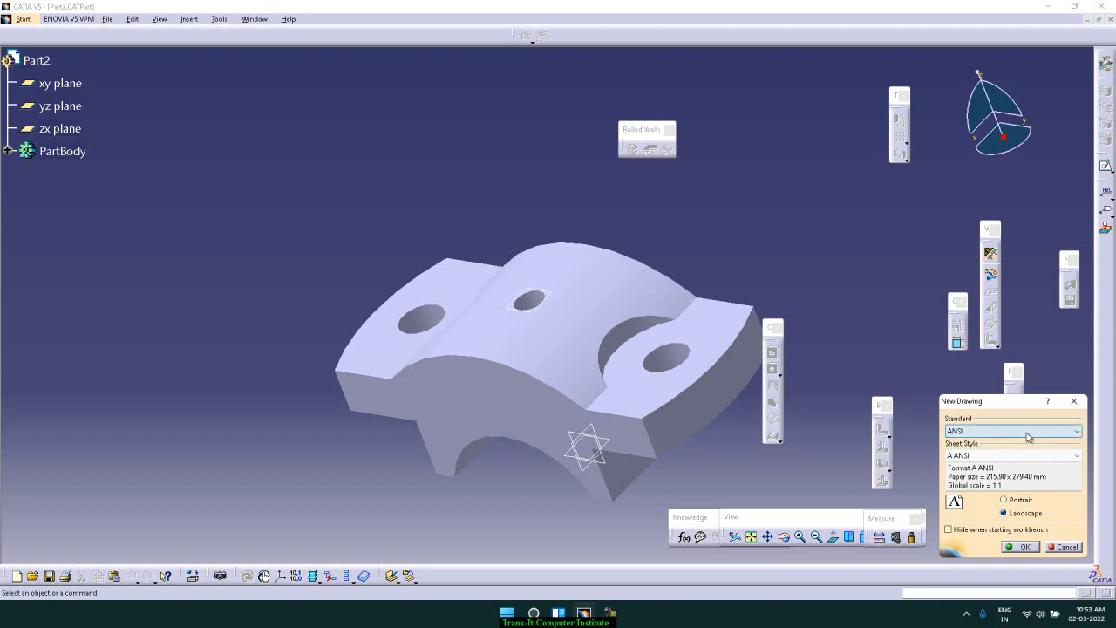
pyautogui.click(1027, 432)
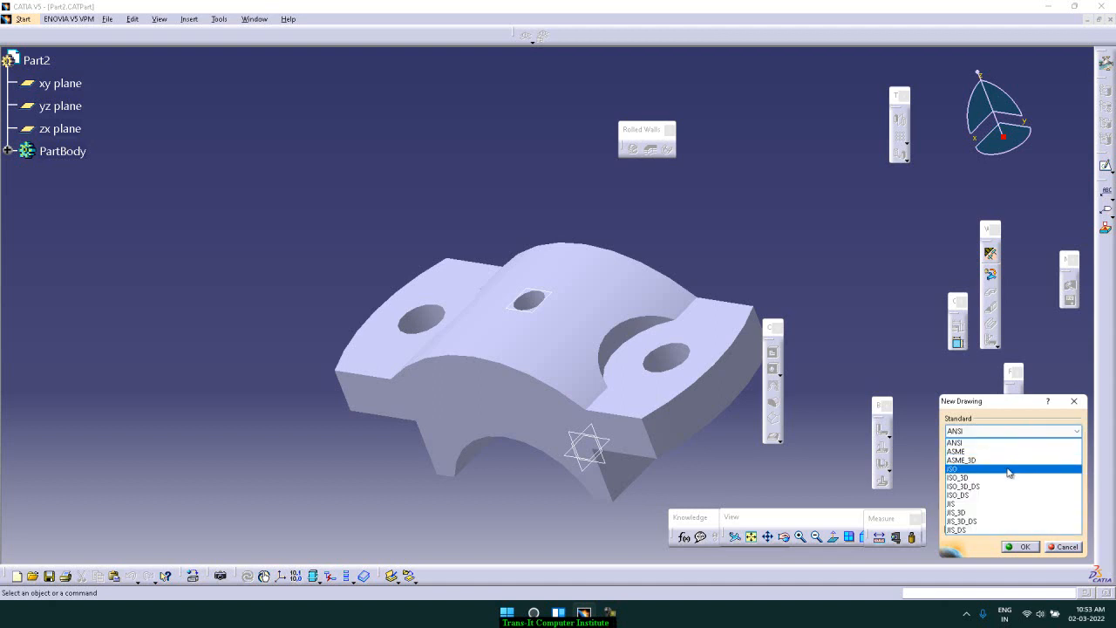
pyautogui.click(1007, 464)
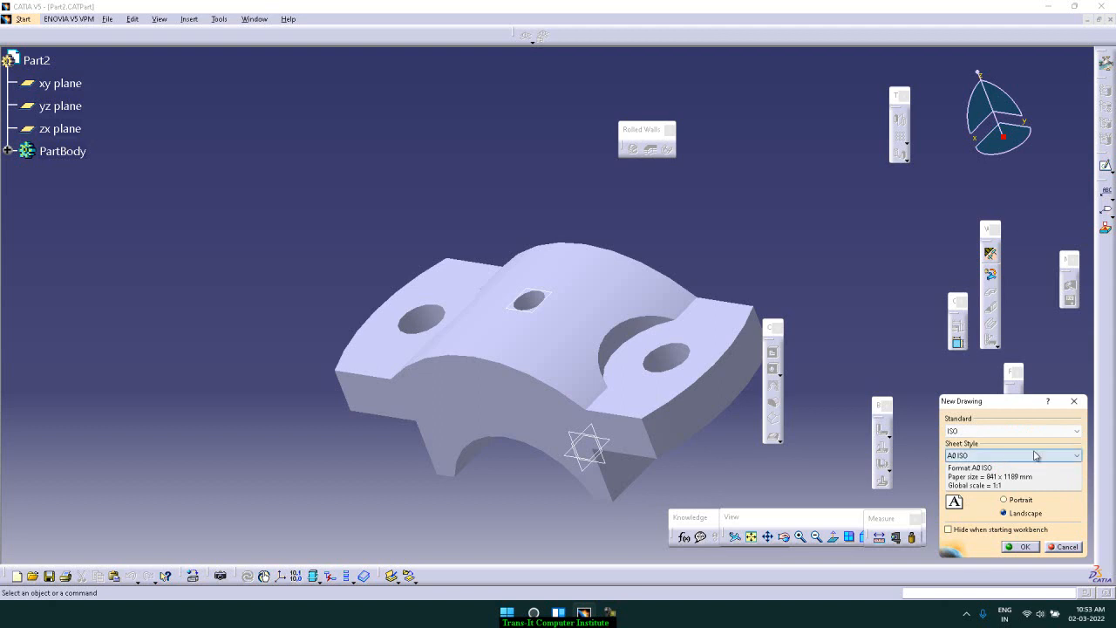
# Create the drawing with the ISO standard, A4 ISO sheet style and portrait orientation
pyautogui.click(1046, 458)
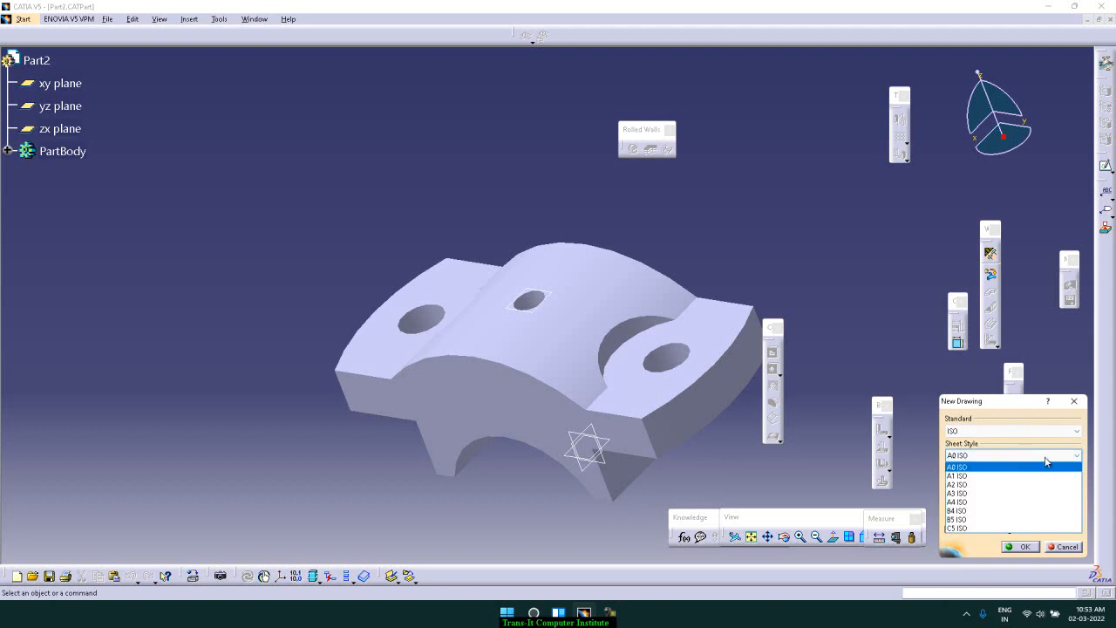
pyautogui.click(1016, 503)
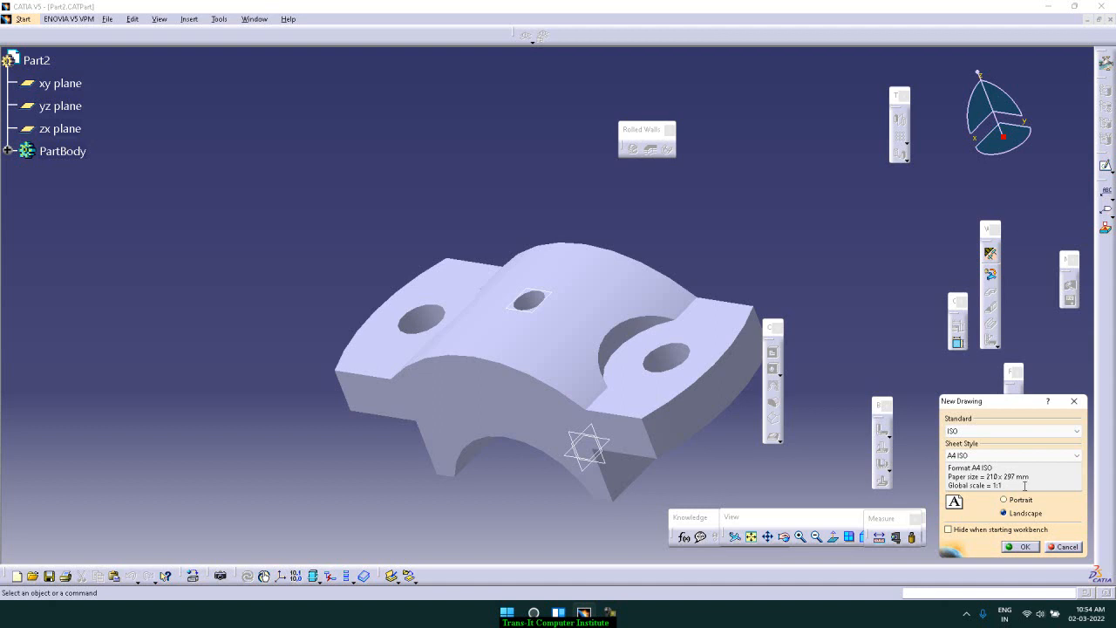
pyautogui.click(1013, 502)
pyautogui.click(1006, 513)
pyautogui.click(1004, 500)
pyautogui.click(1025, 548)
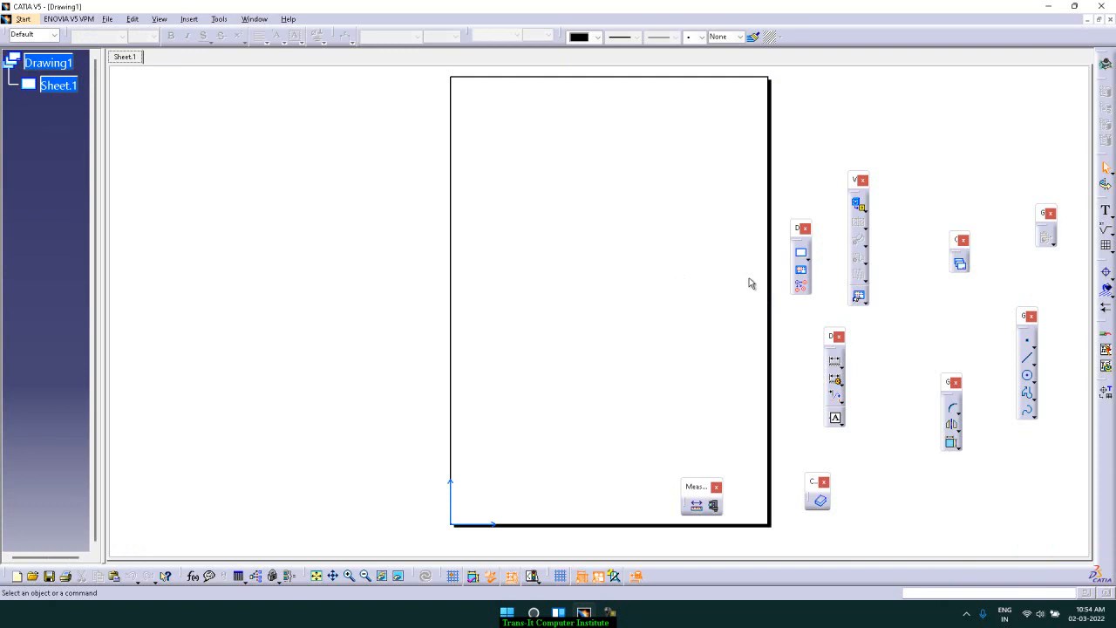
# Change Sheet.1's orientation to Landscape in its sheet properties
pyautogui.rightClick(54, 92)
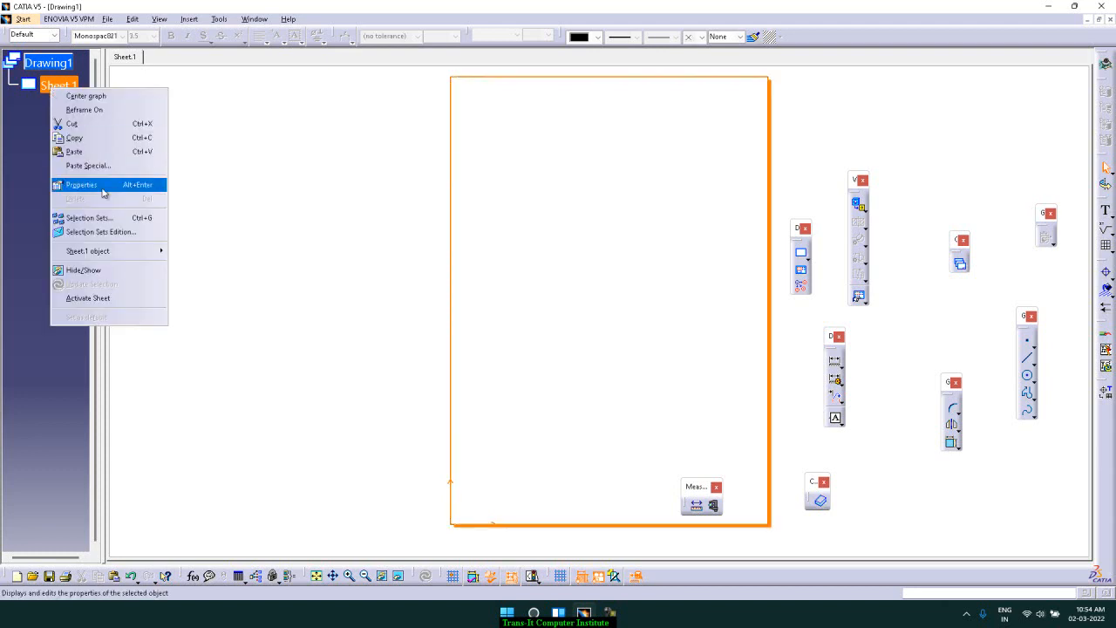
pyautogui.moveTo(129, 252)
pyautogui.click(198, 251)
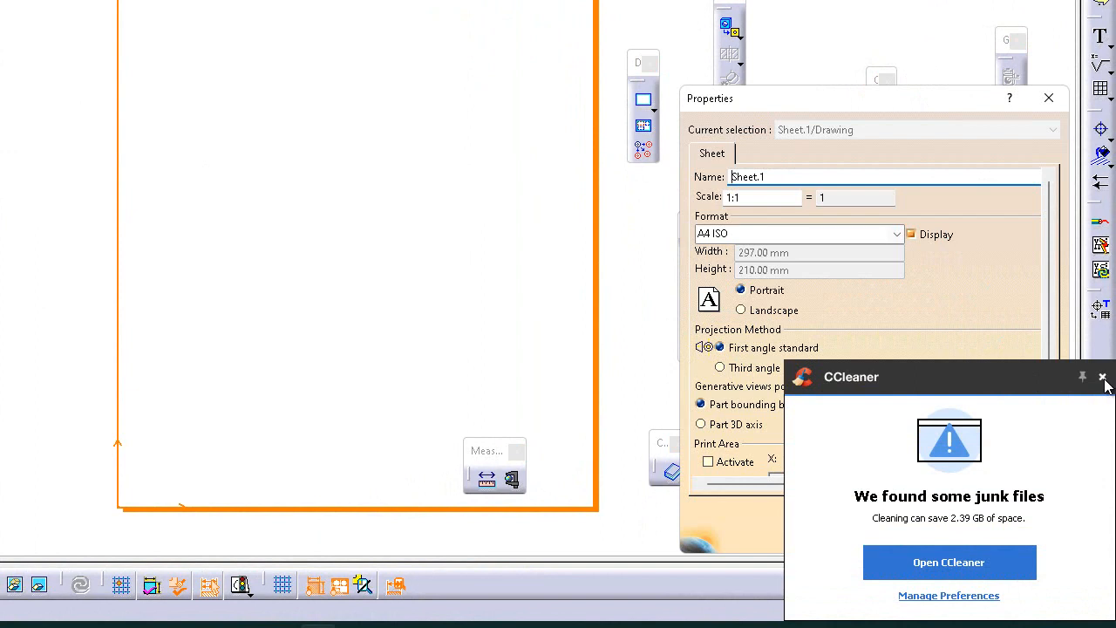
pyautogui.click(1102, 377)
pyautogui.click(776, 311)
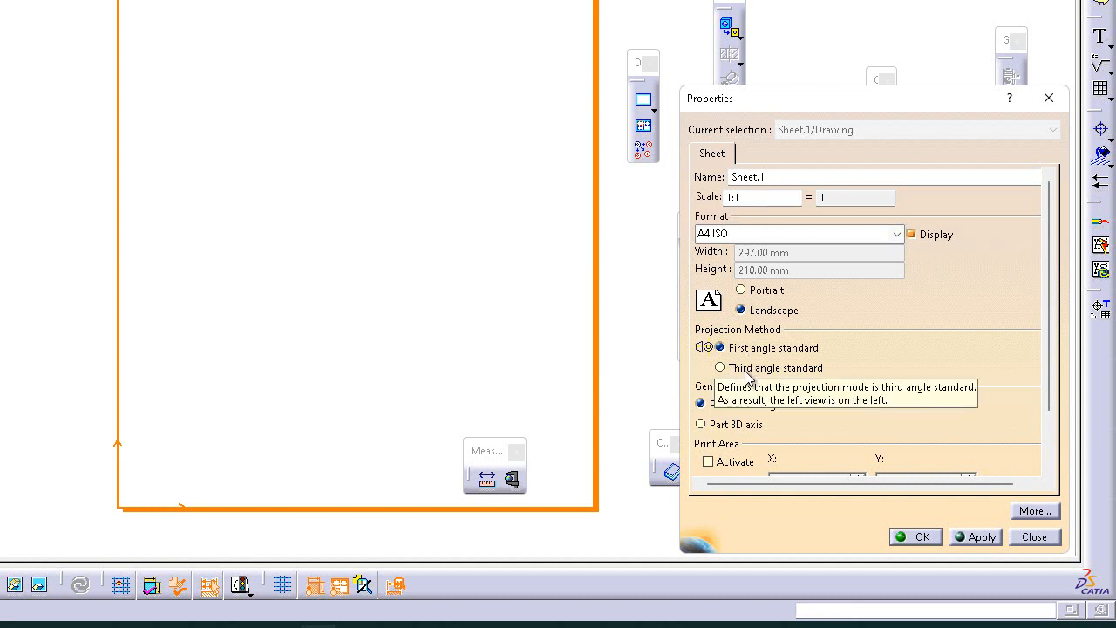
pyautogui.click(919, 534)
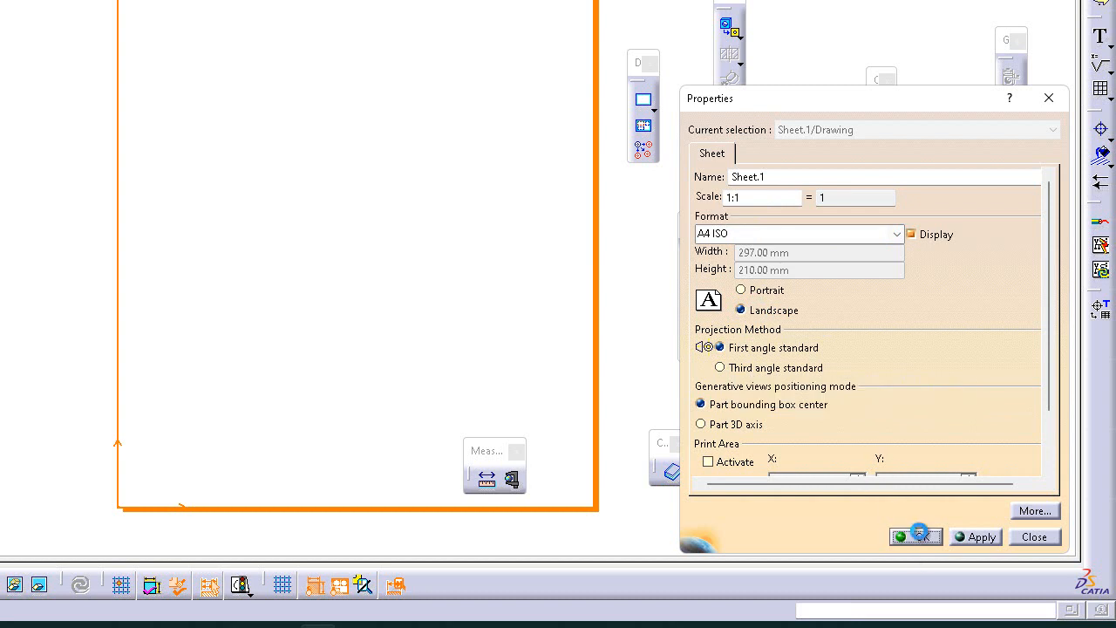
pyautogui.click(853, 429)
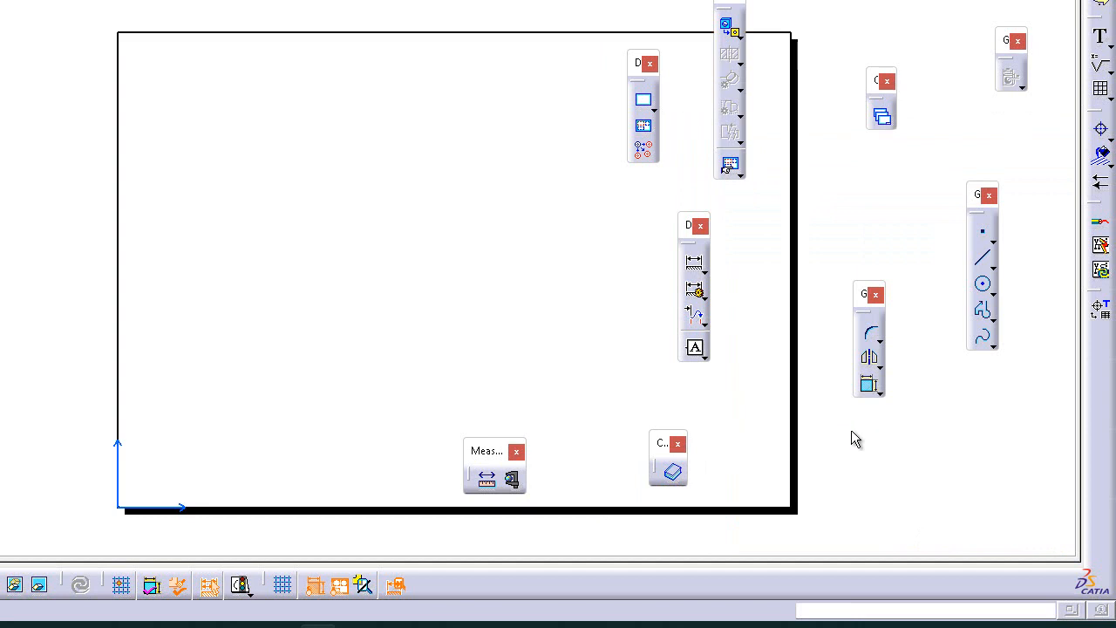
# Start a Front View and pick the flat side face of Part2 in its 3D window as the reference plane
pyautogui.moveTo(582, 351); pyautogui.dragTo(501, 314, button='middle')
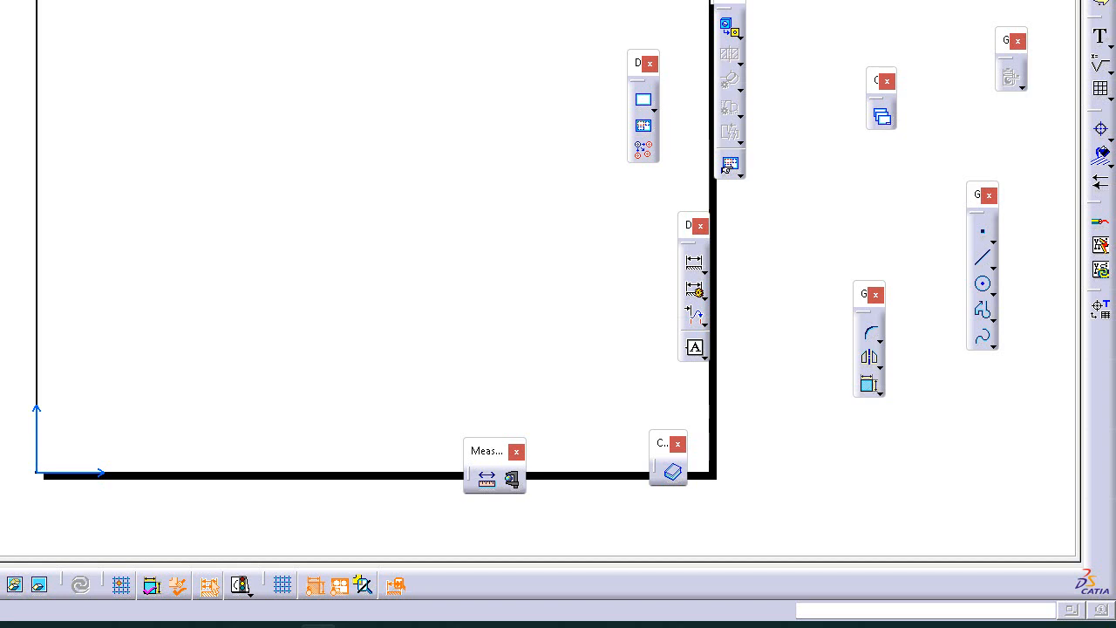
pyautogui.click(314, 81)
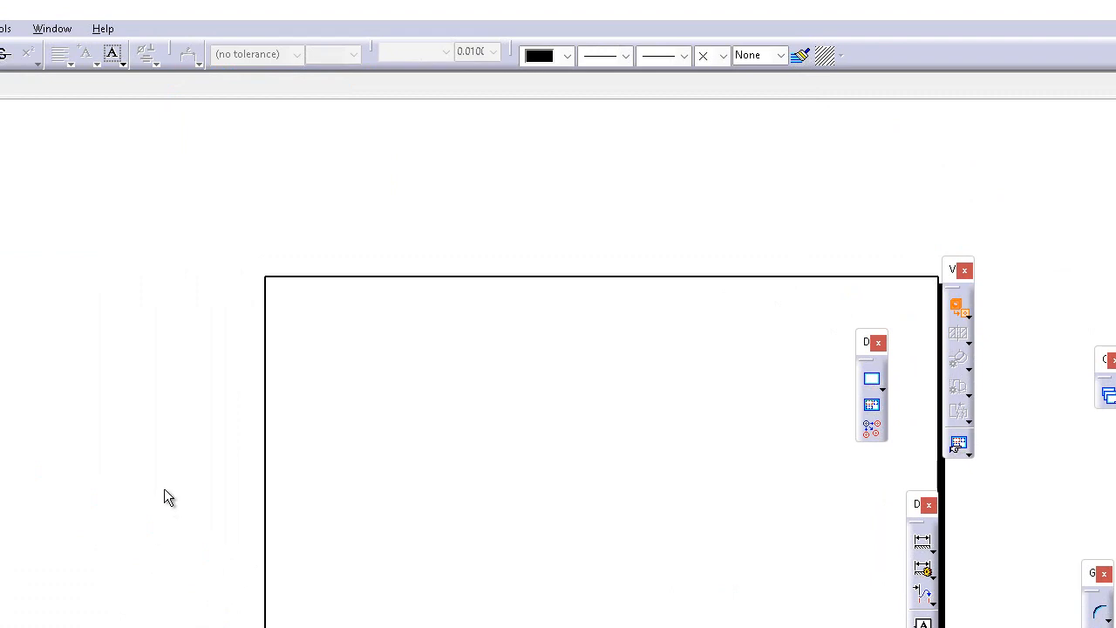
pyautogui.click(54, 31)
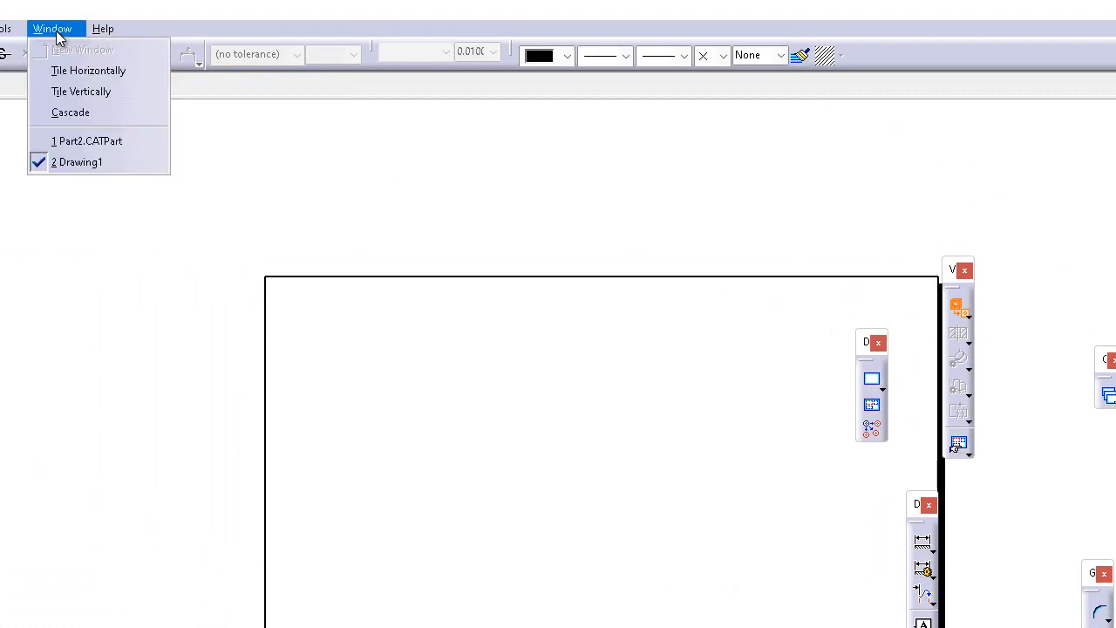
pyautogui.click(104, 141)
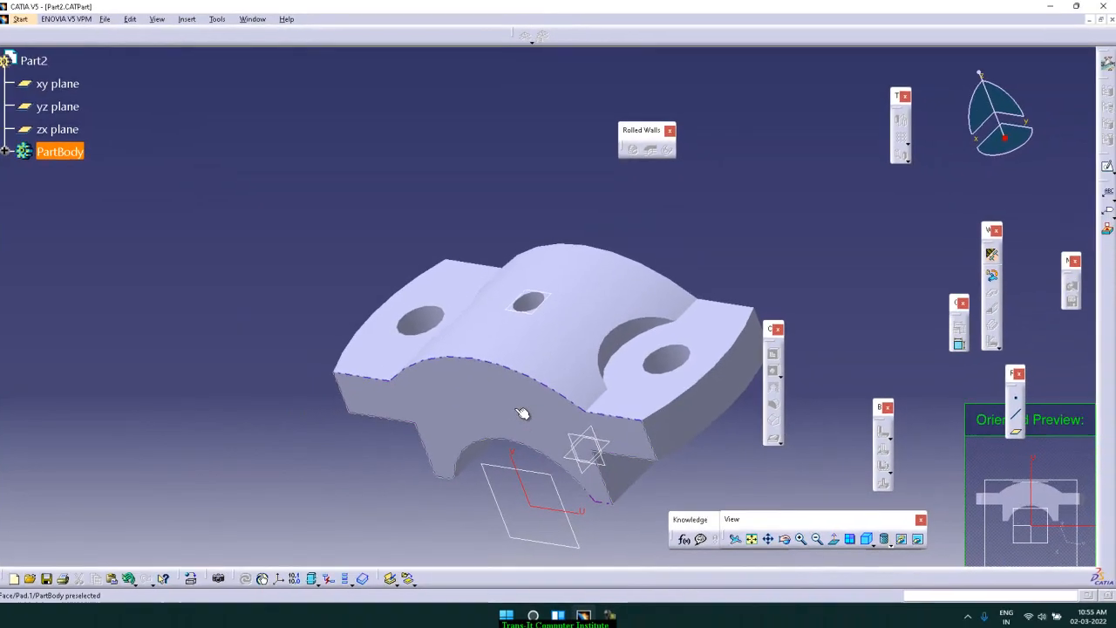
pyautogui.click(522, 414)
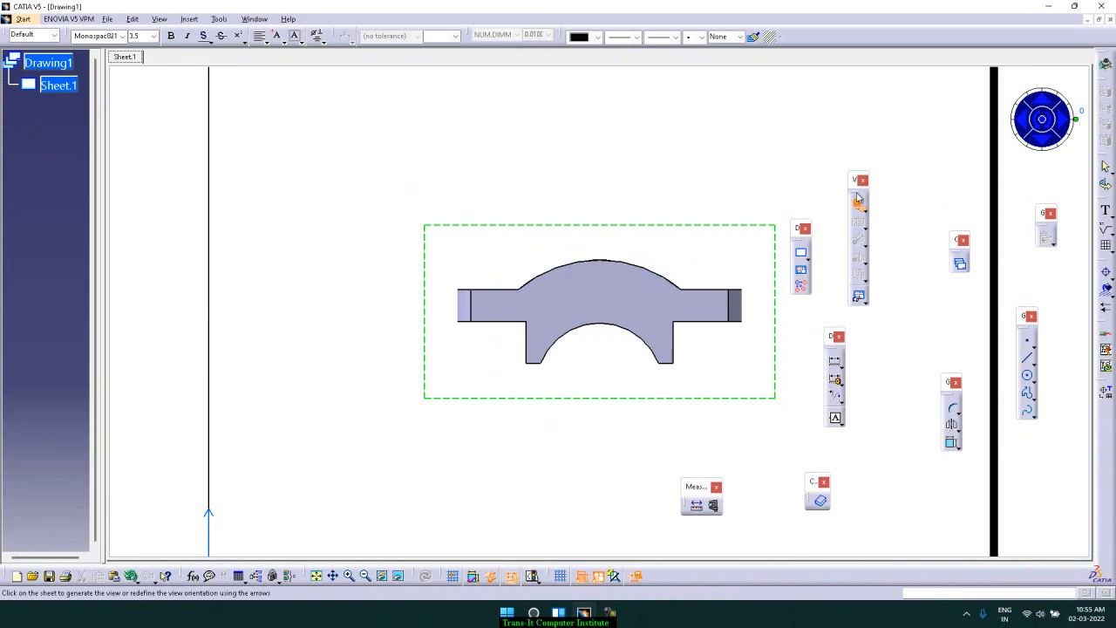
# Try the orientation arrows on the preview, then place the front view in the middle of the sheet
pyautogui.keyDown('ctrl'); pyautogui.moveTo(839, 133); pyautogui.dragTo(836, 177, button='middle'); pyautogui.keyUp('ctrl')
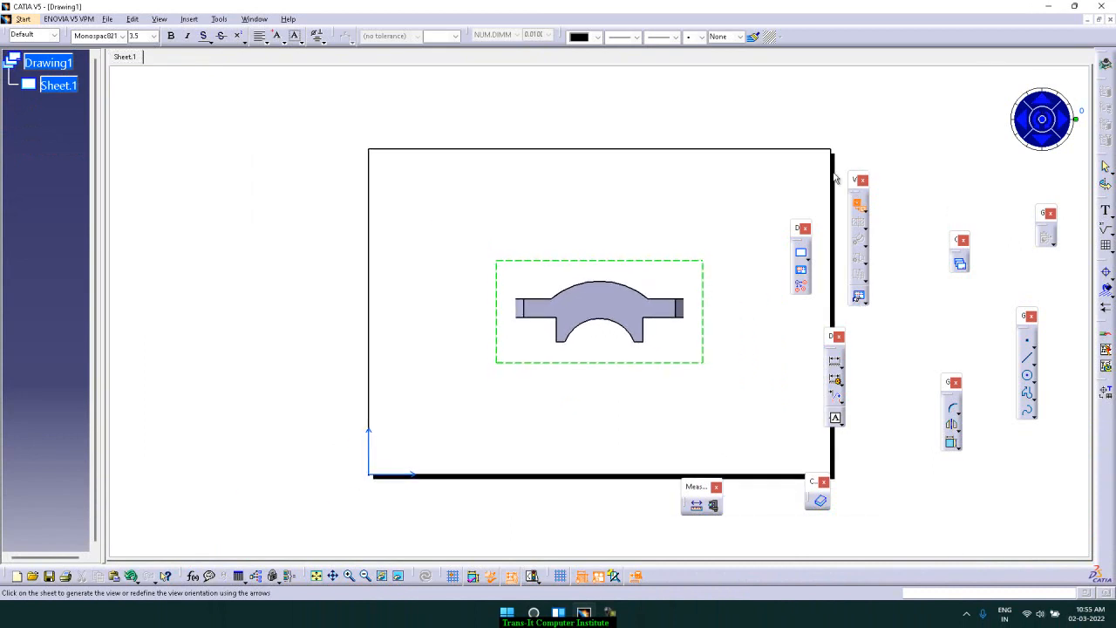
pyautogui.click(1025, 129)
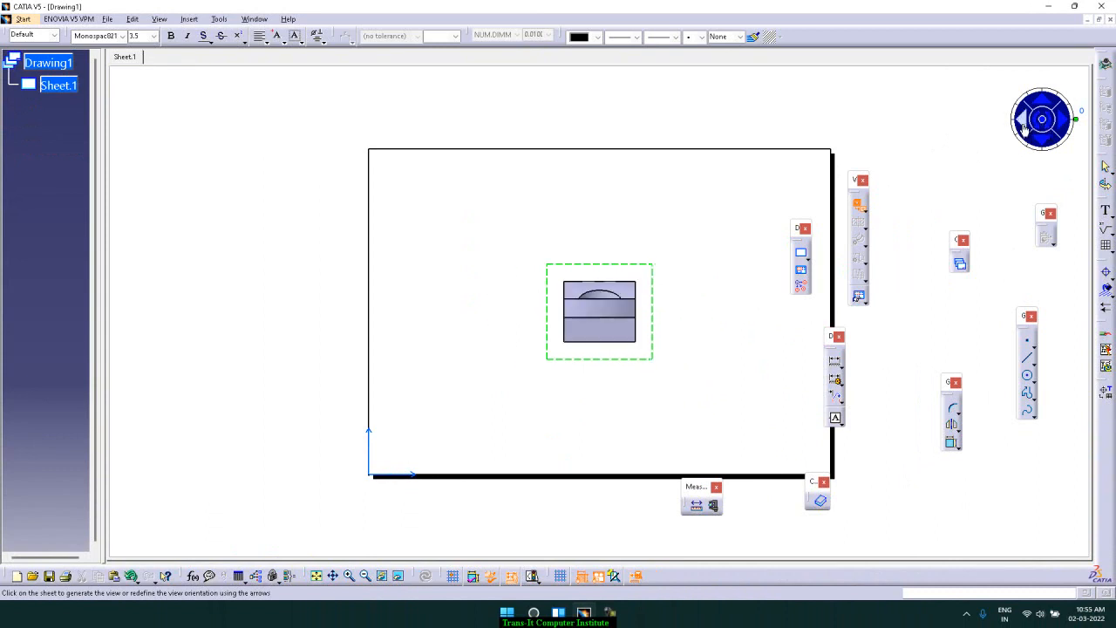
pyautogui.click(1025, 129)
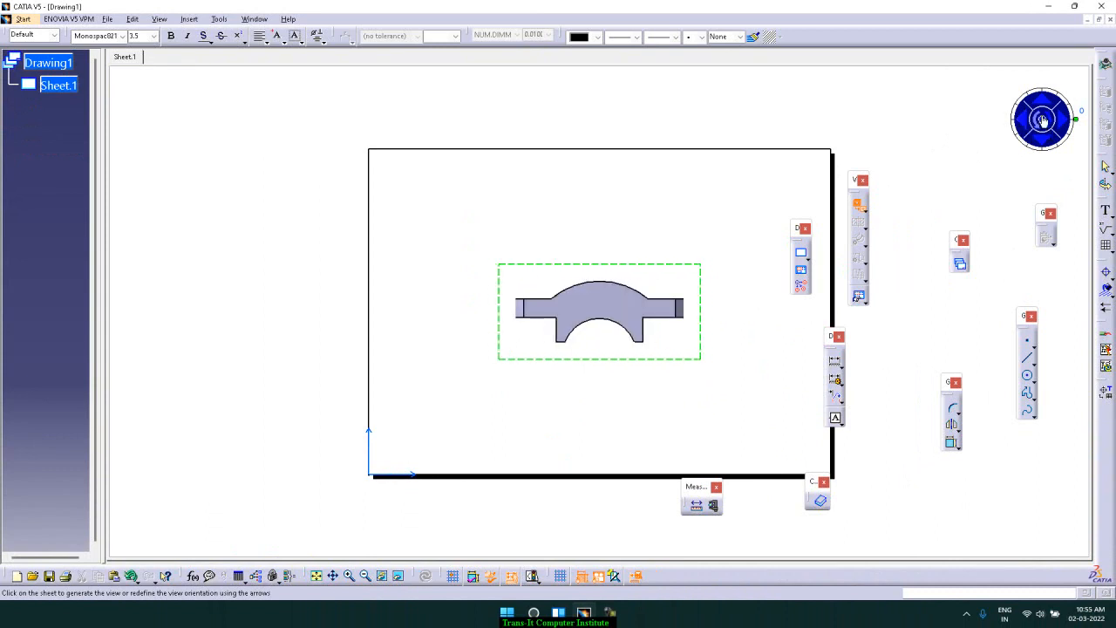
pyautogui.click(1044, 101)
pyautogui.click(1044, 101)
pyautogui.click(1045, 101)
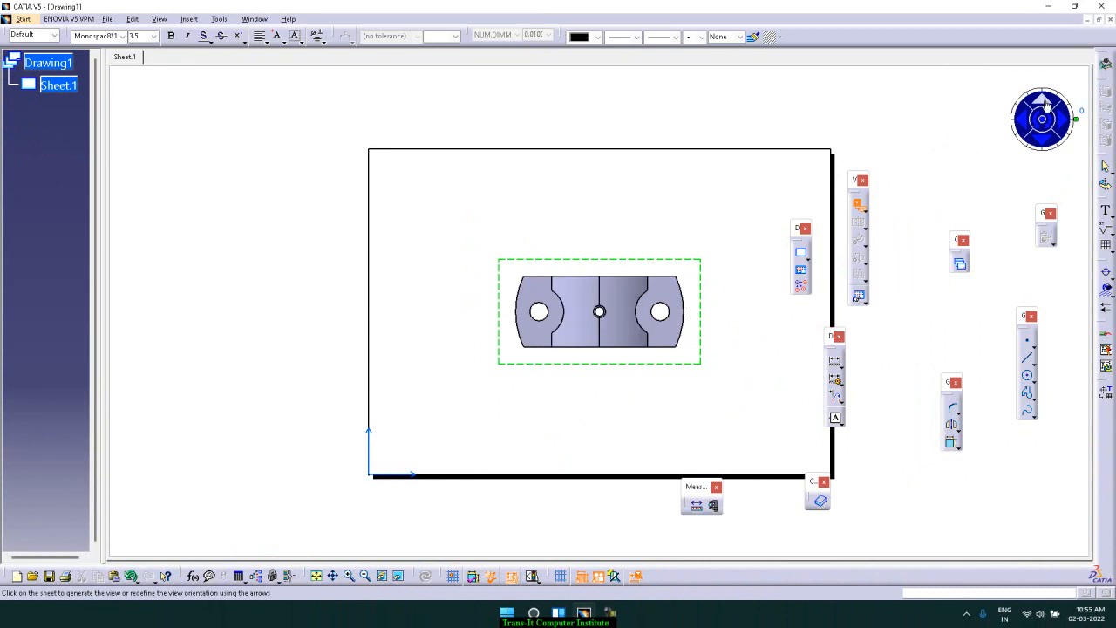
pyautogui.click(1045, 101)
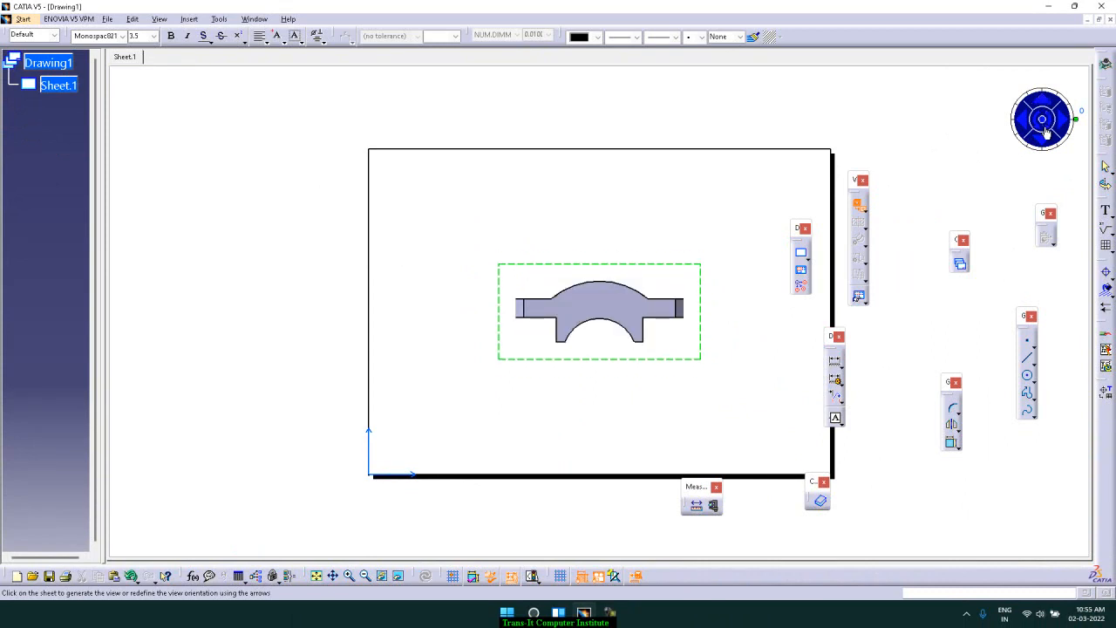
pyautogui.click(1046, 131)
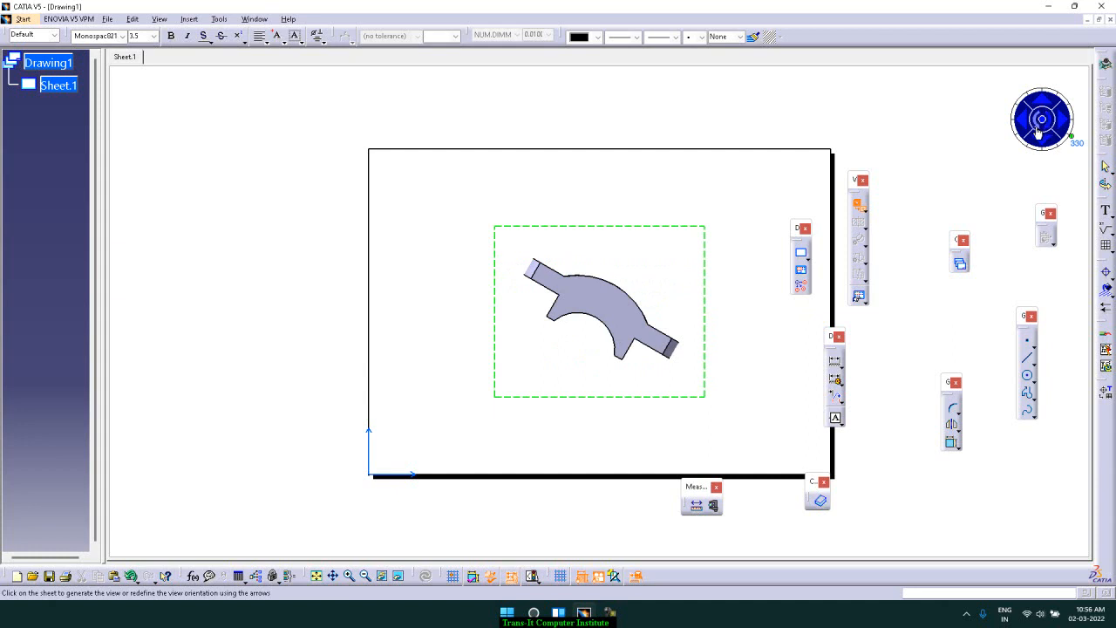
pyautogui.click(1047, 131)
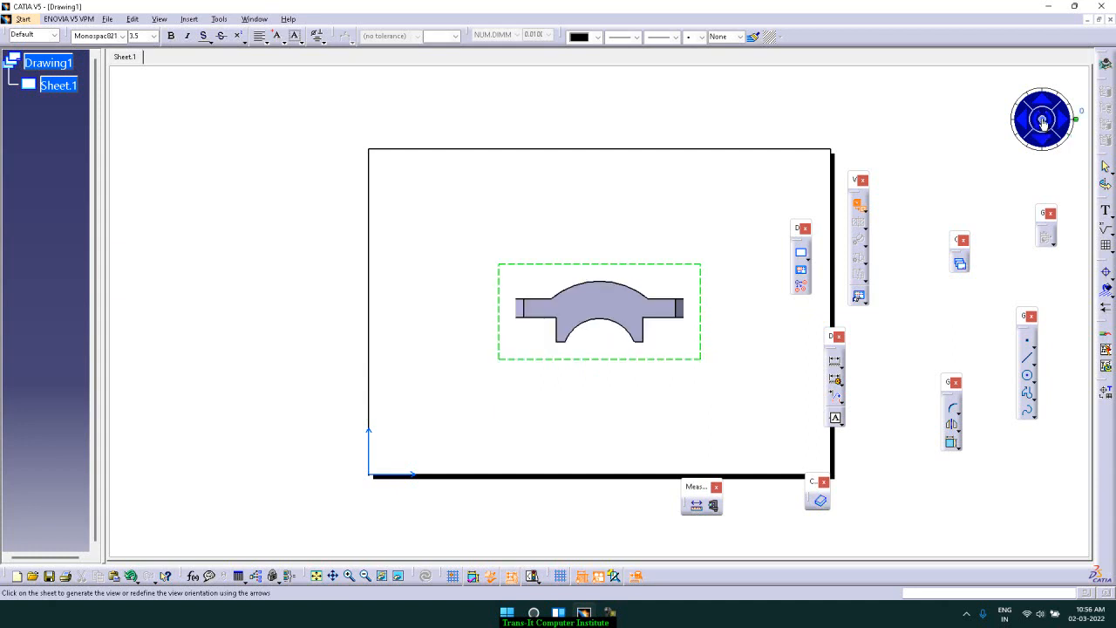
pyautogui.click(1043, 122)
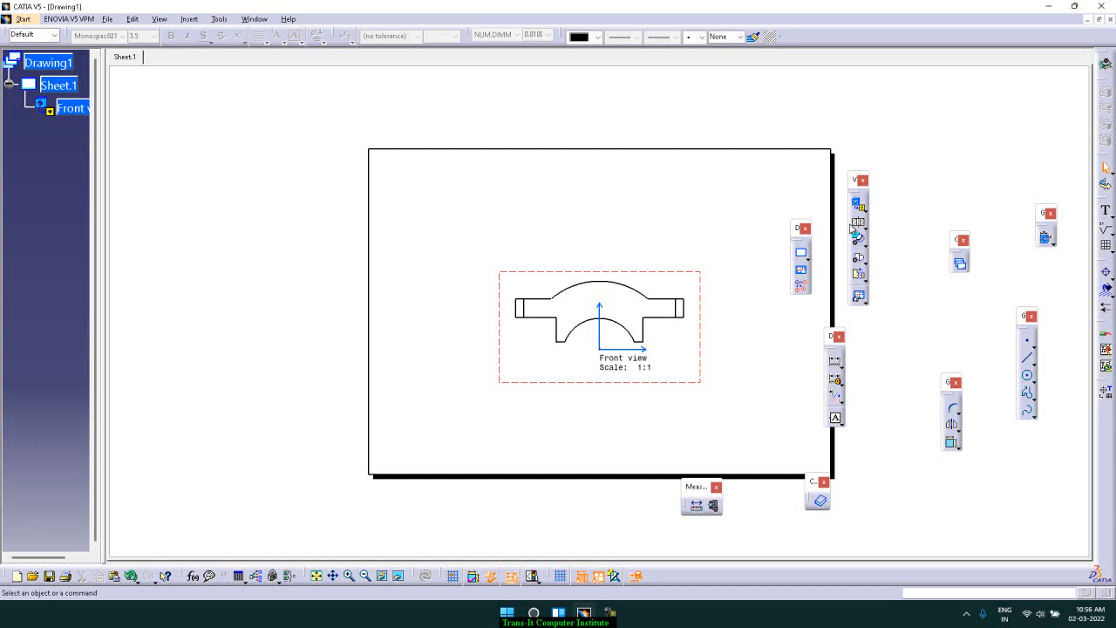
pyautogui.click(182, 20)
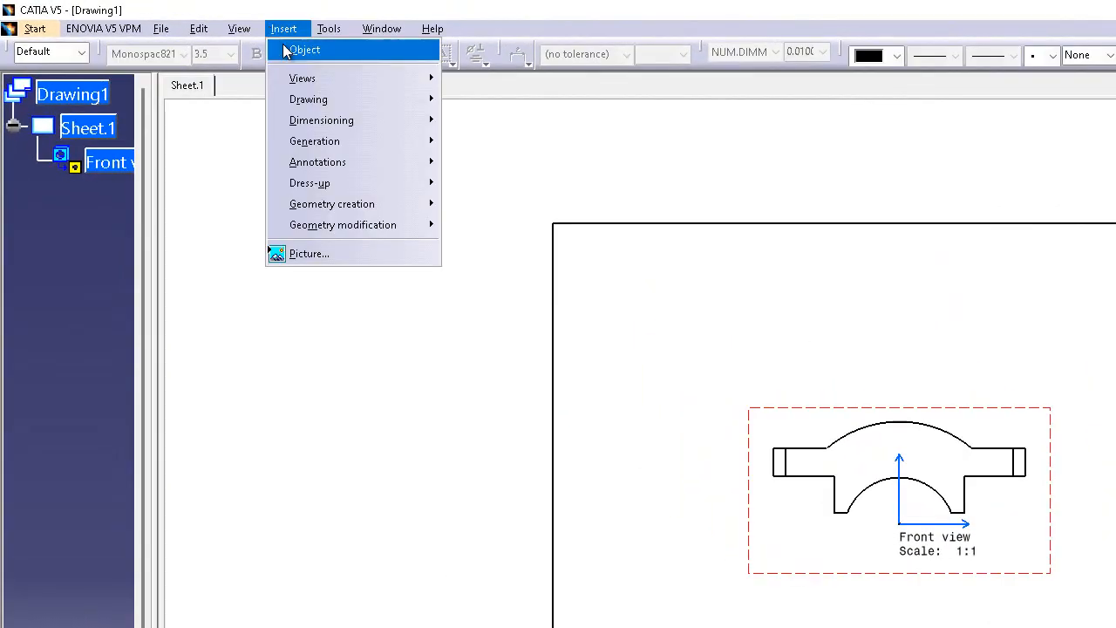
pyautogui.moveTo(313, 86)
pyautogui.moveTo(535, 81)
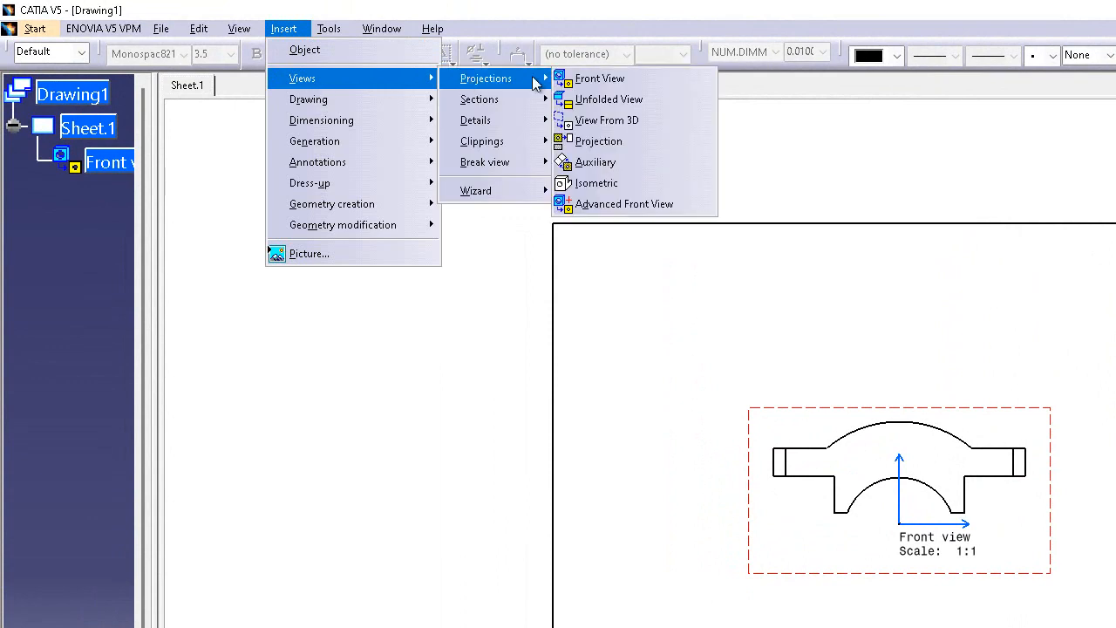
pyautogui.click(642, 145)
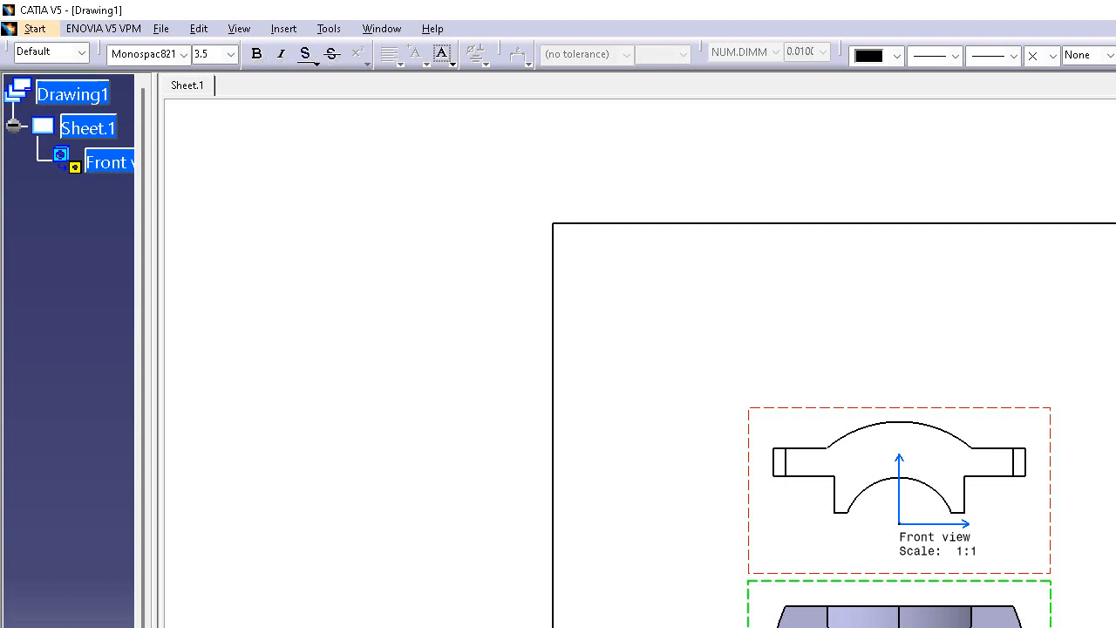
pyautogui.press('Escape')
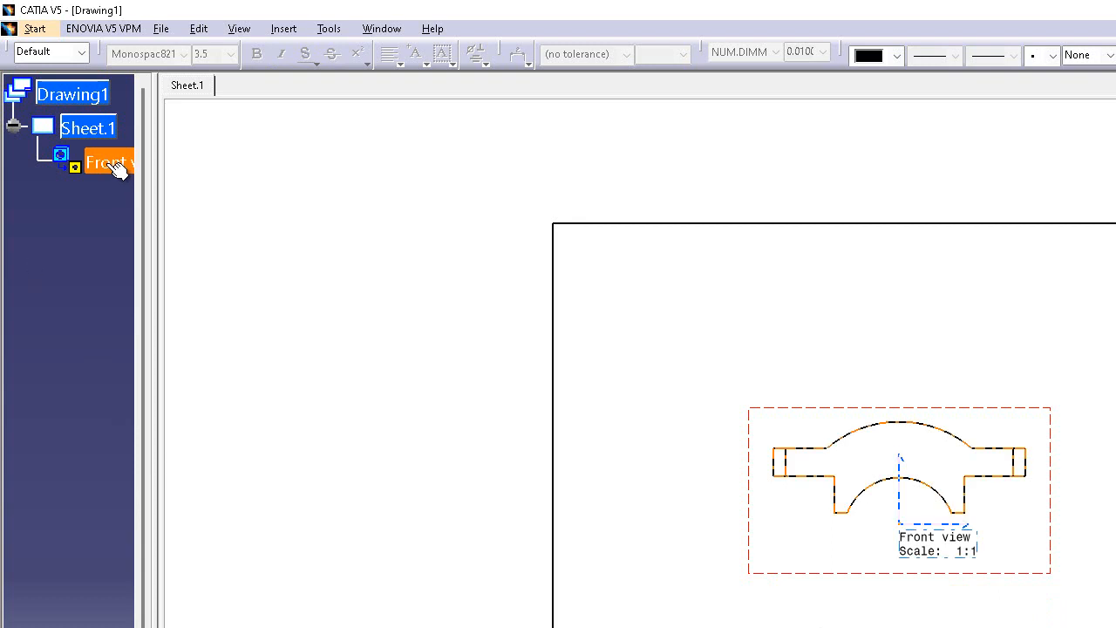
# Set Sheet.1's projection method to Third angle standard in its properties
pyautogui.rightClick(96, 130)
pyautogui.click(141, 269)
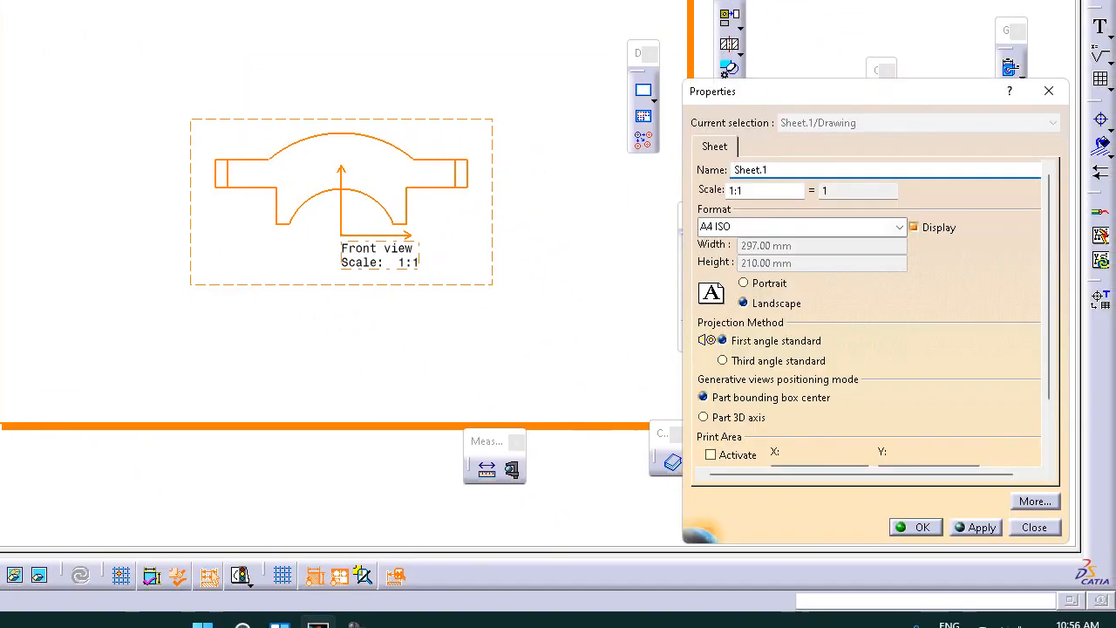
pyautogui.click(799, 363)
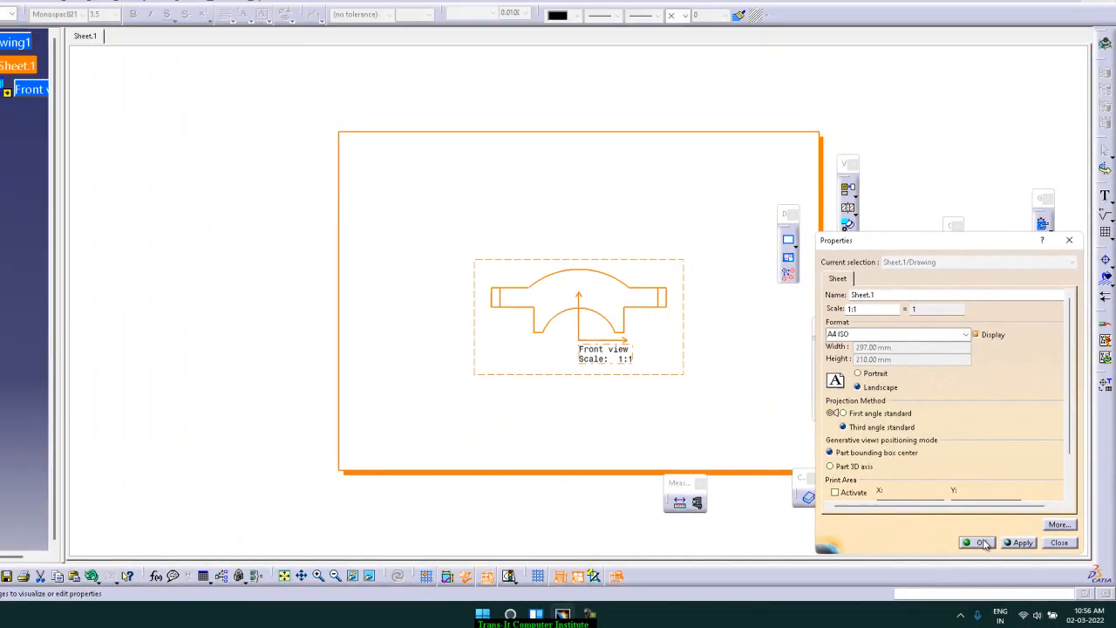
pyautogui.click(932, 530)
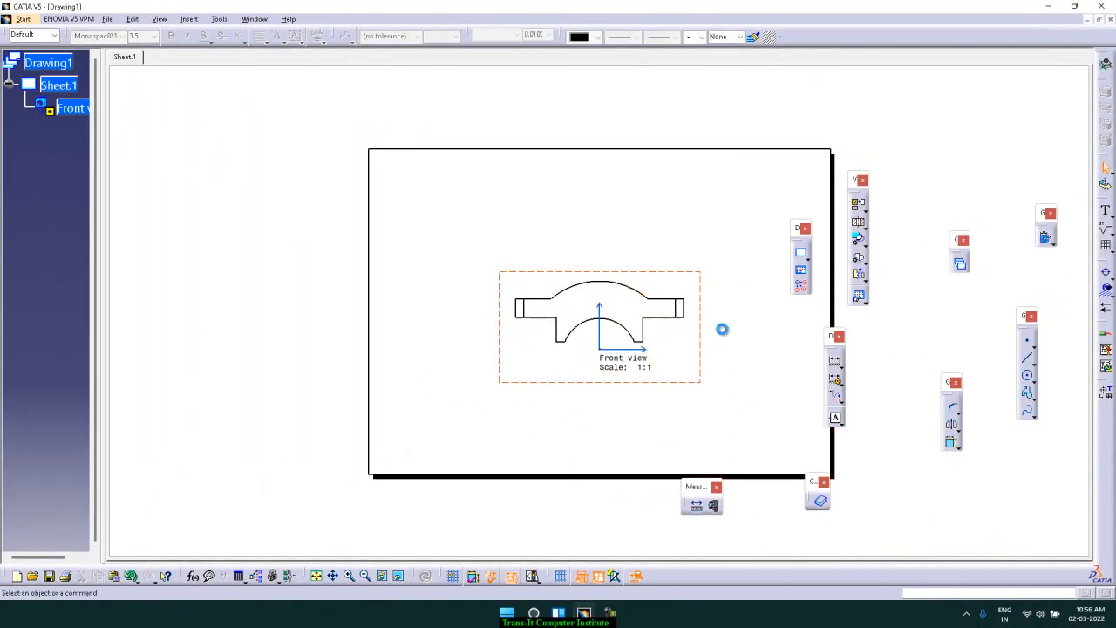
# Insert a projection view and place it above the front view as the top view
pyautogui.click(189, 19)
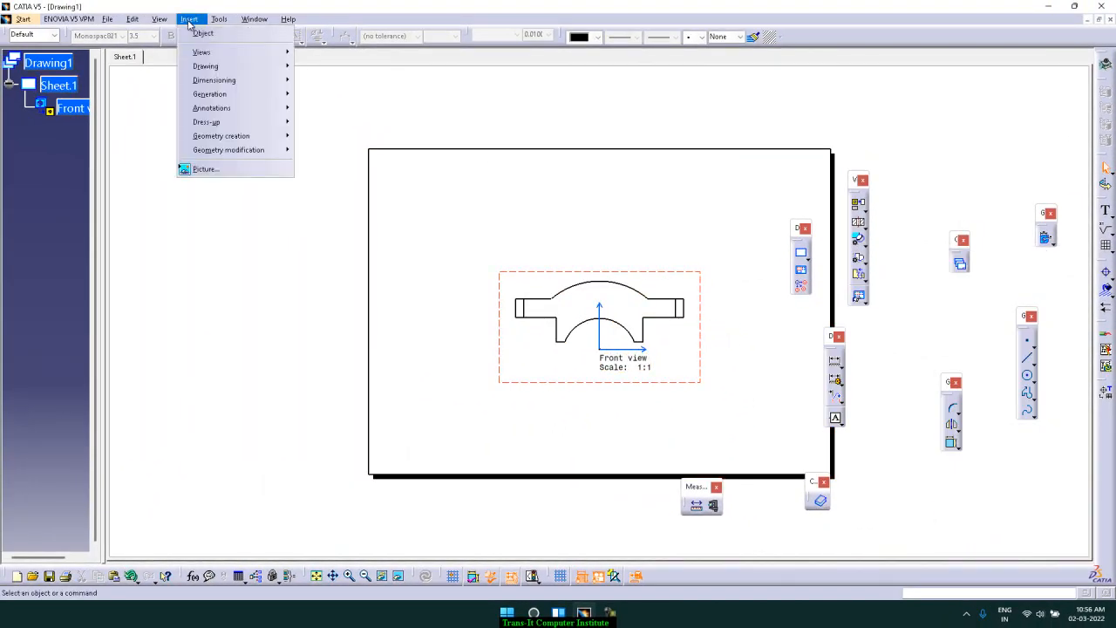
pyautogui.moveTo(209, 52)
pyautogui.moveTo(336, 54)
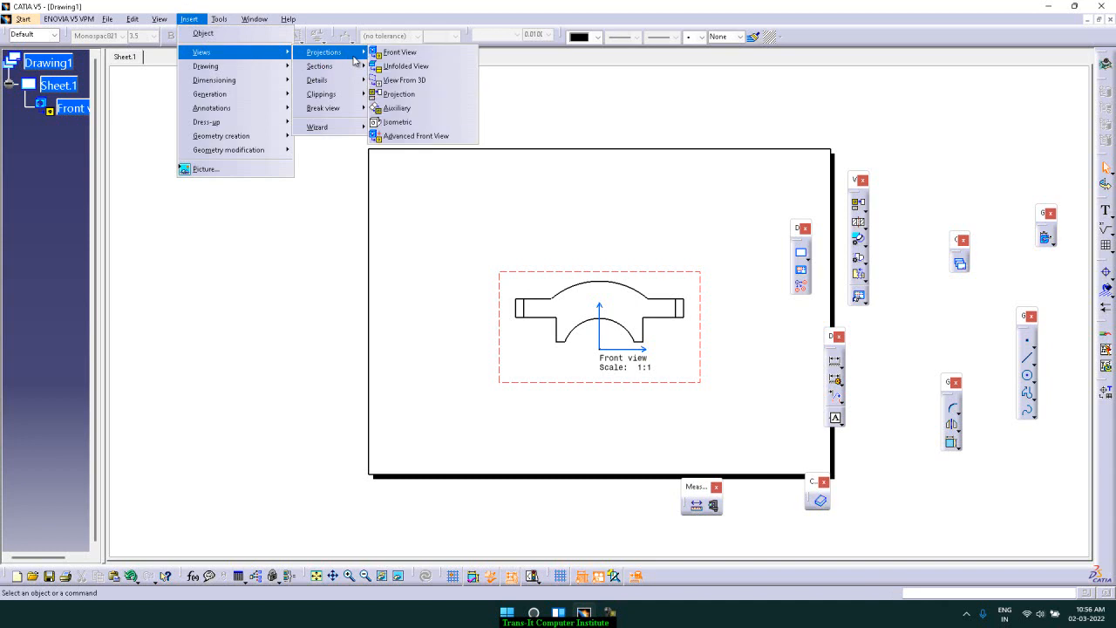
pyautogui.click(421, 96)
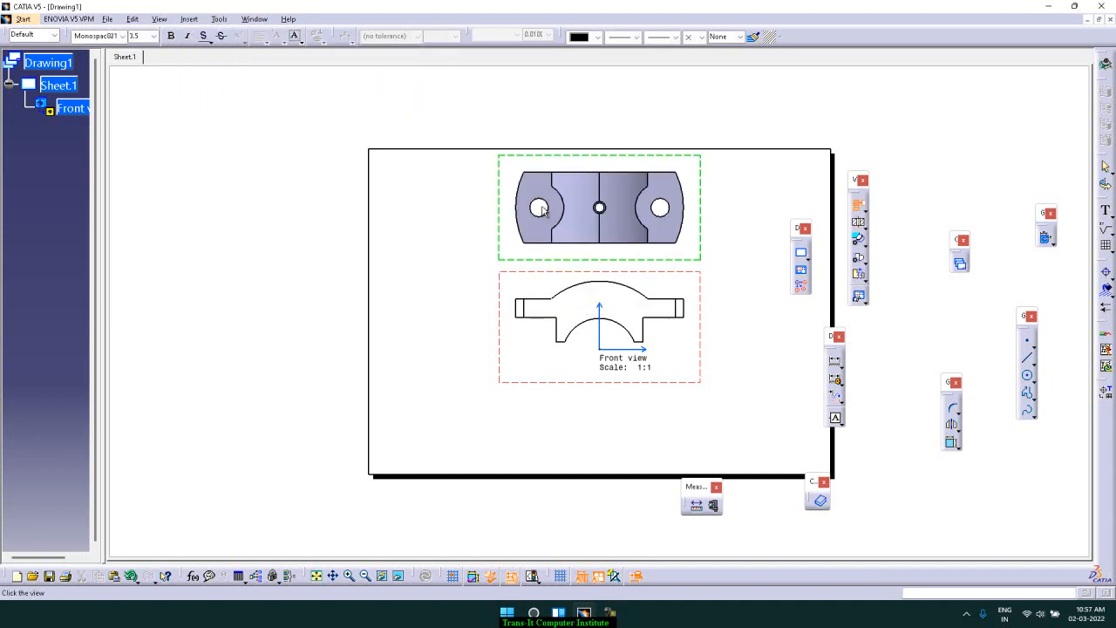
pyautogui.click(583, 237)
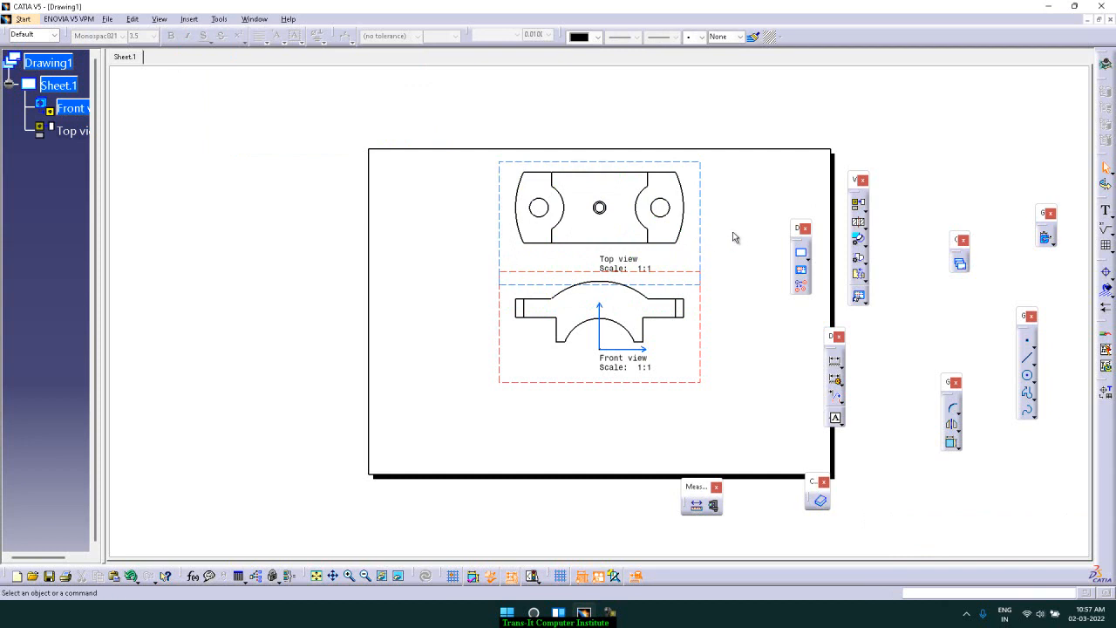
# Set Sheet.1's scale to 1:2 in its properties
pyautogui.rightClick(70, 87)
pyautogui.click(129, 186)
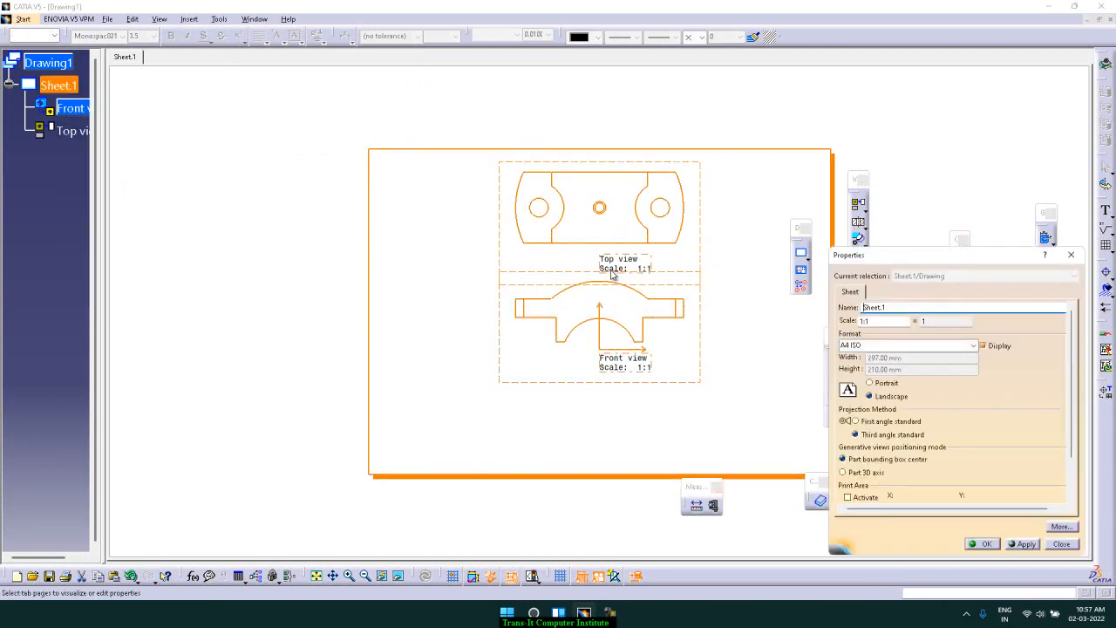
pyautogui.click(889, 320)
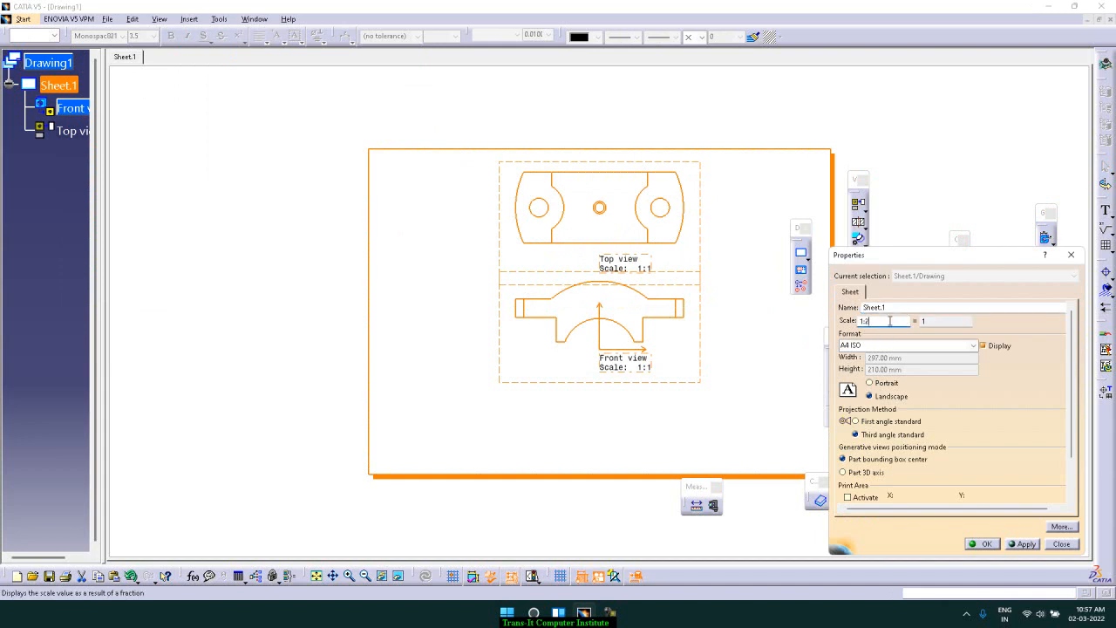
pyautogui.press('Return')
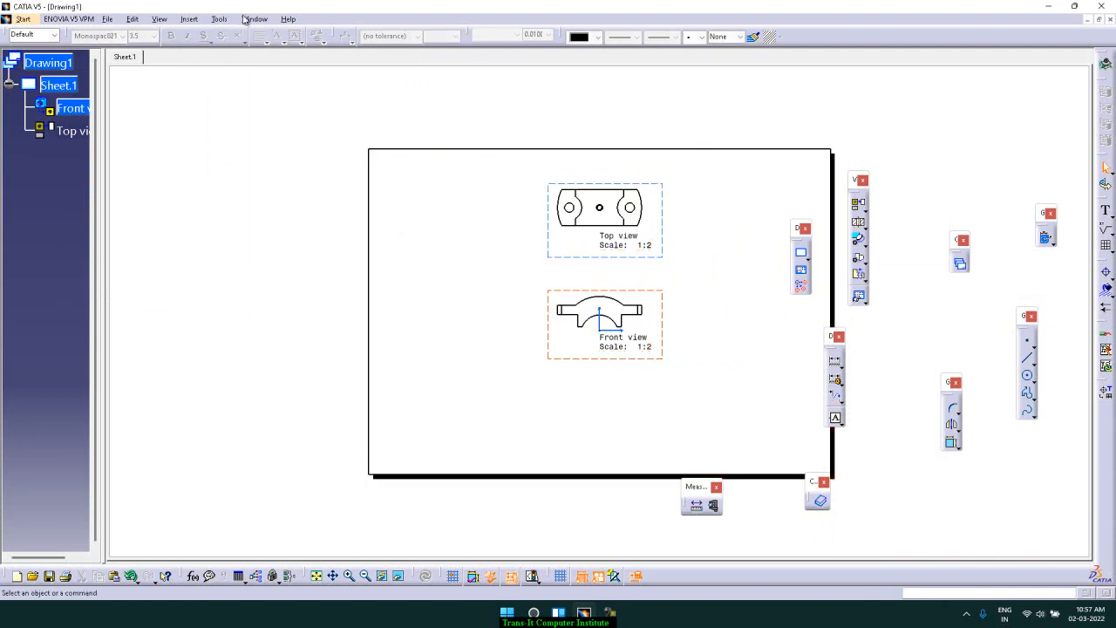
# Insert a projection view and place it to the left of the front view as the left view
pyautogui.click(162, 20)
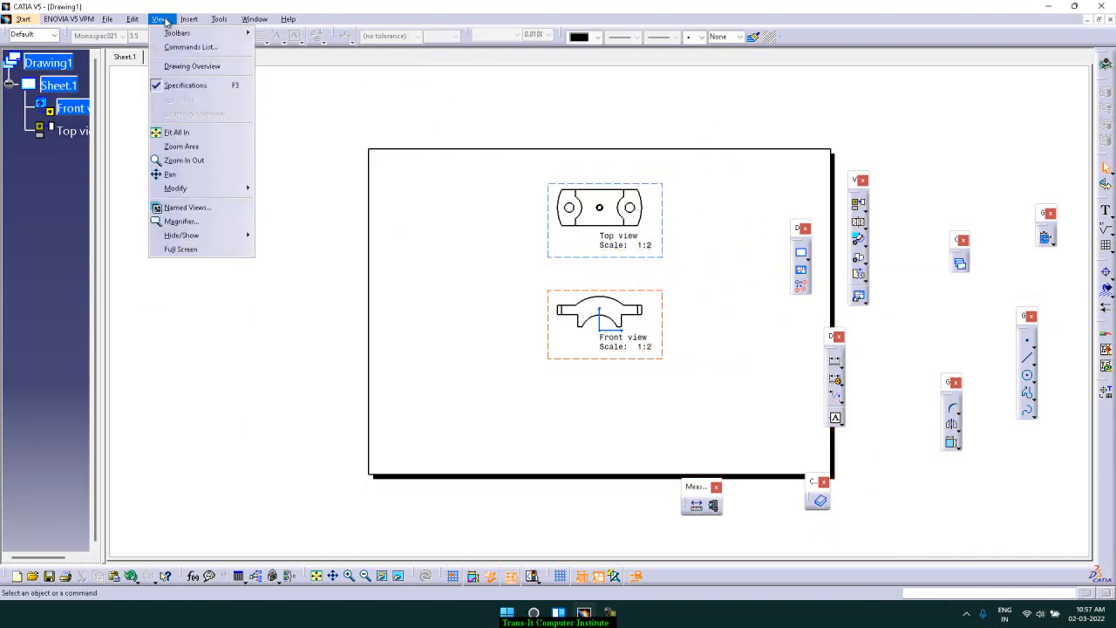
pyautogui.moveTo(188, 19)
pyautogui.moveTo(199, 54)
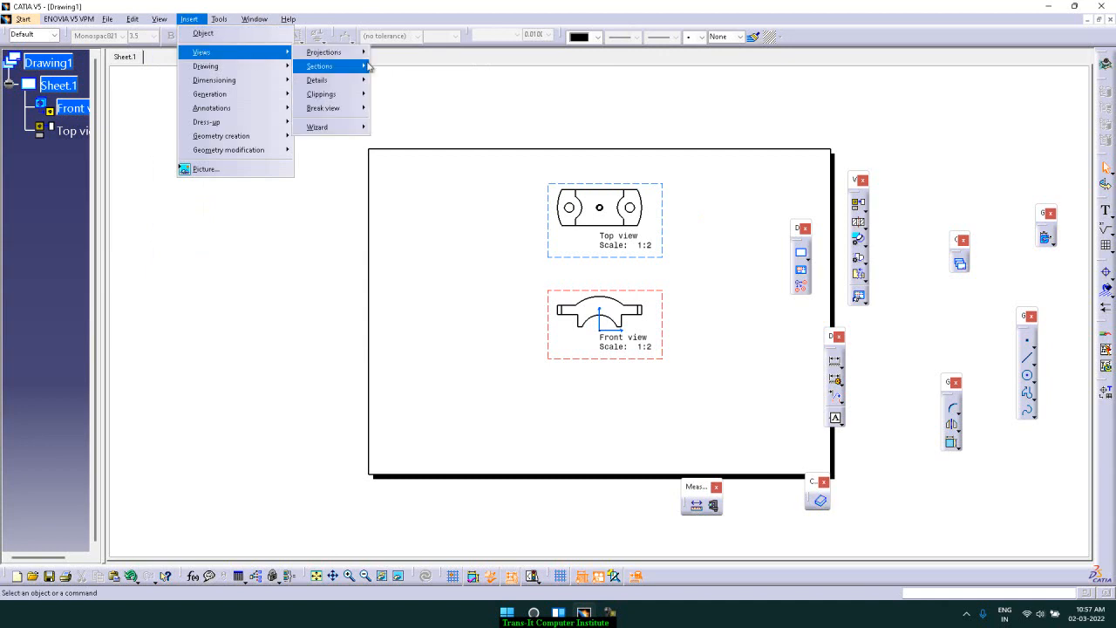
pyautogui.moveTo(363, 54)
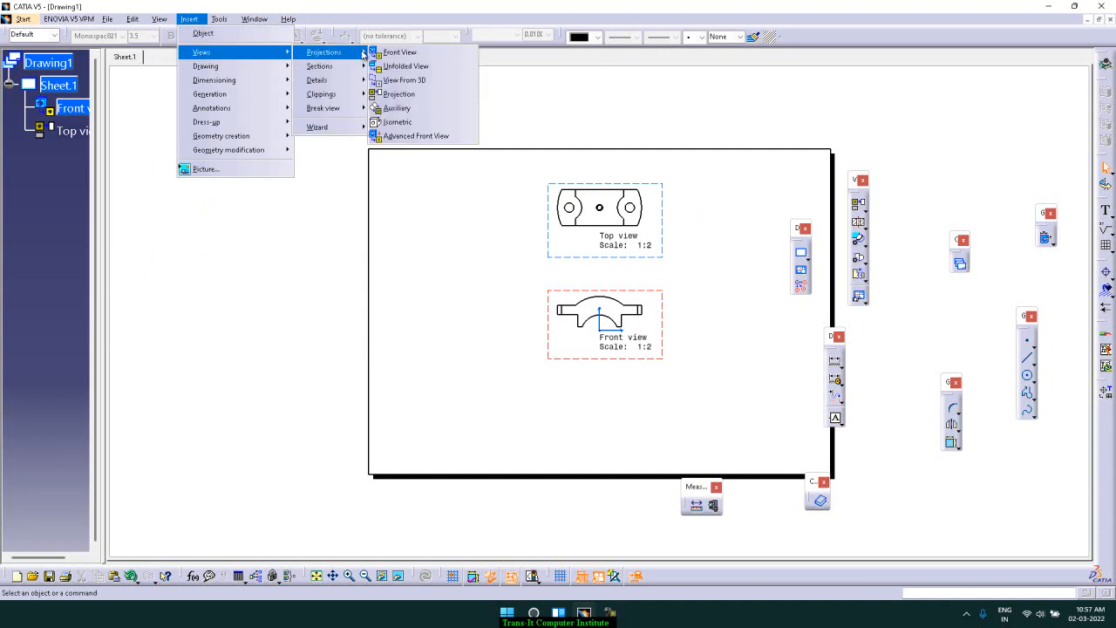
pyautogui.click(420, 94)
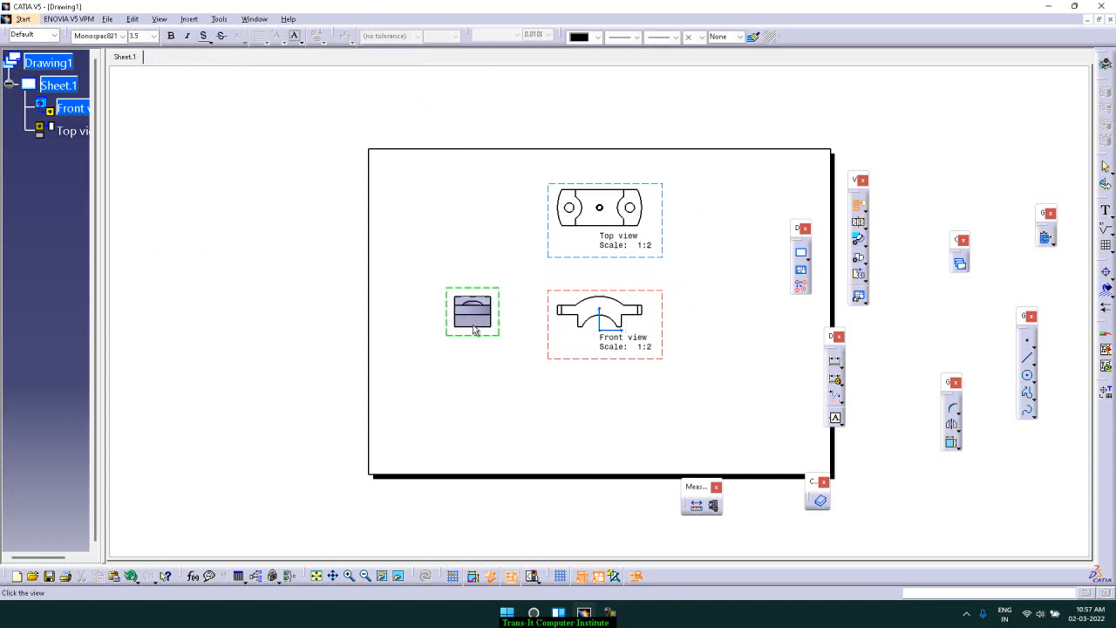
pyautogui.click(476, 329)
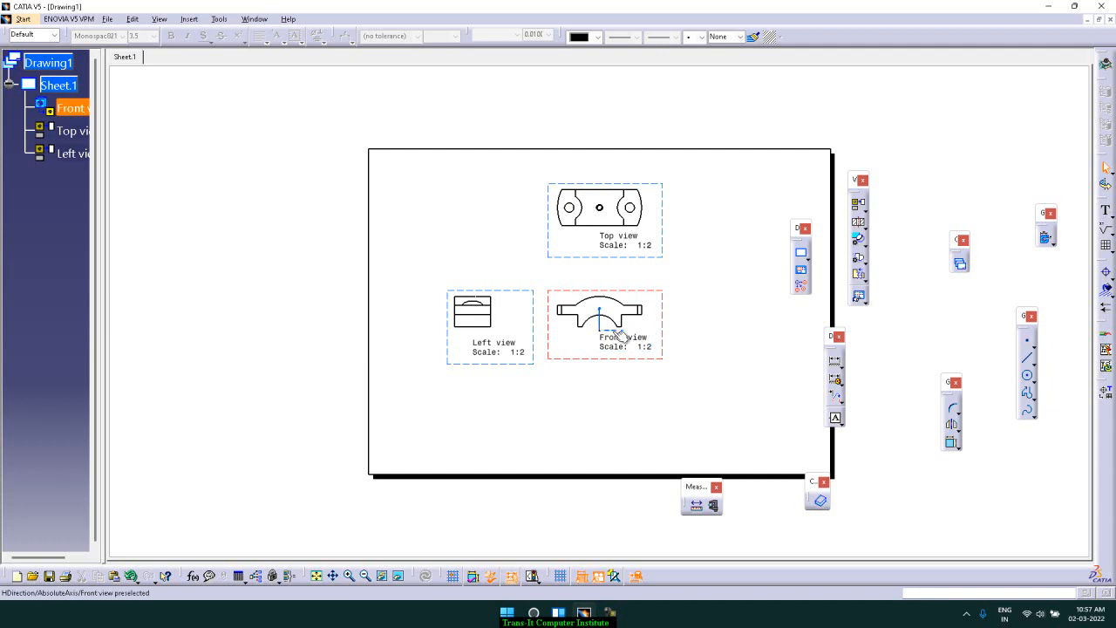
# Activate the left view
pyautogui.rightClick(74, 111)
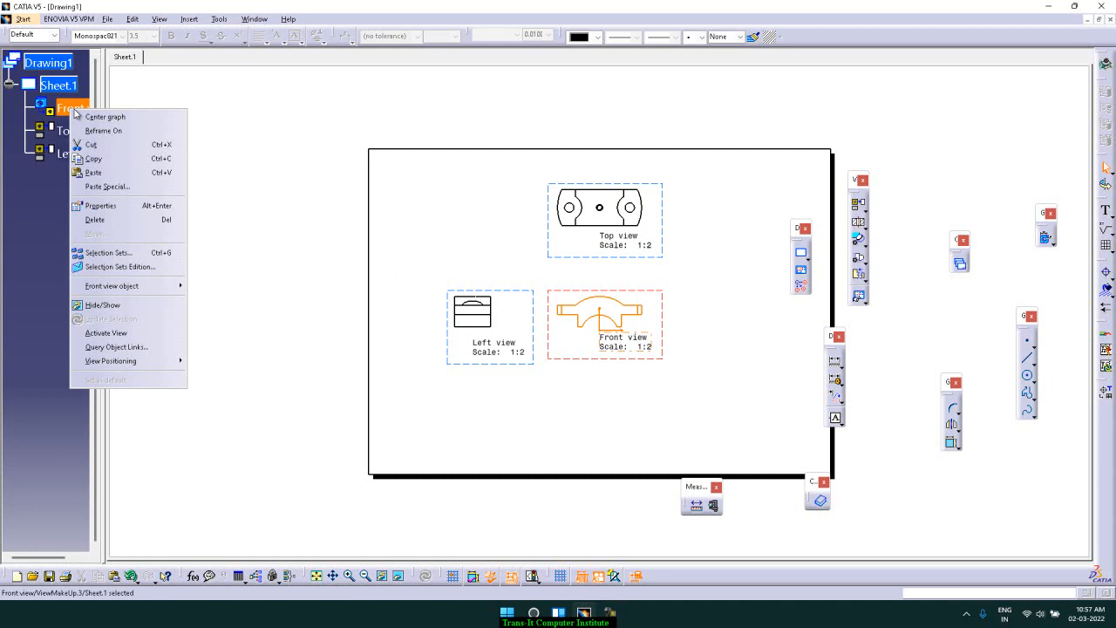
pyautogui.click(354, 179)
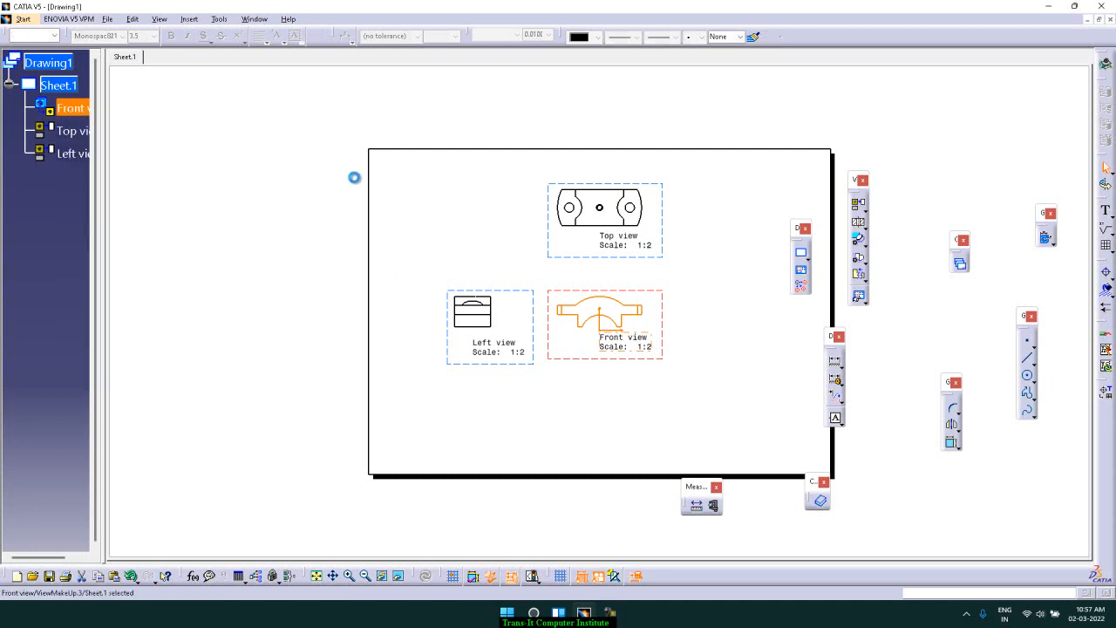
pyautogui.rightClick(78, 154)
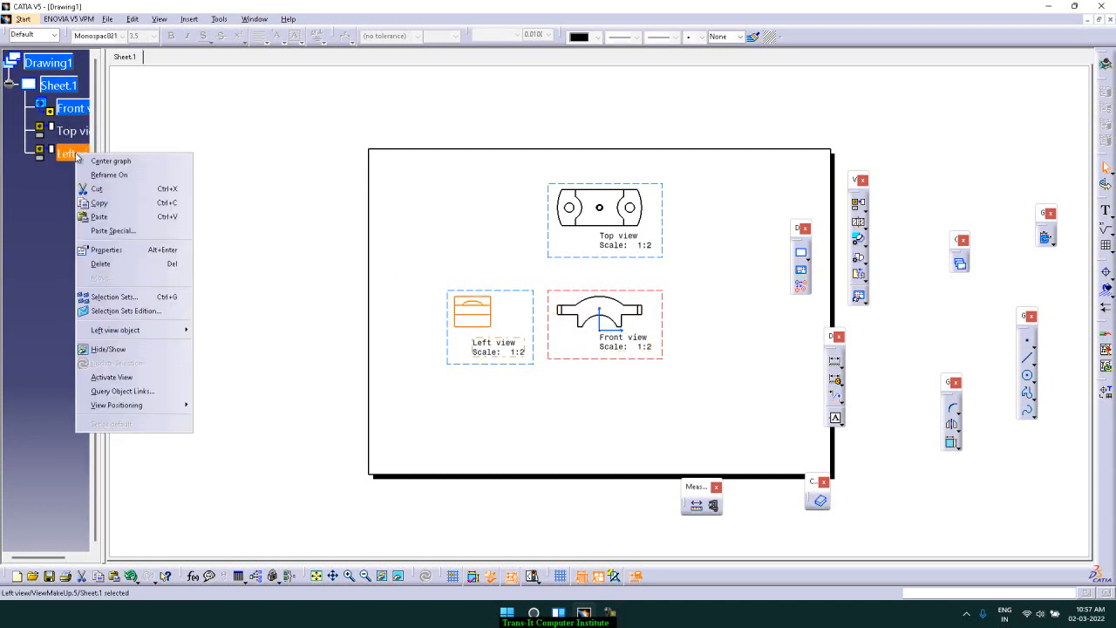
pyautogui.click(134, 381)
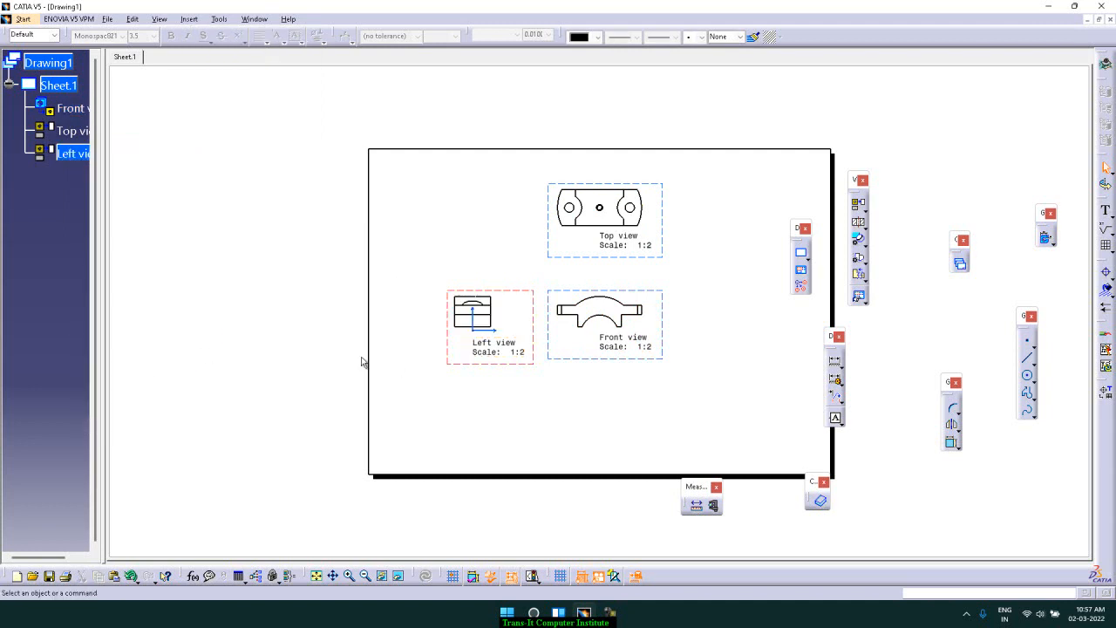
pyautogui.click(480, 333)
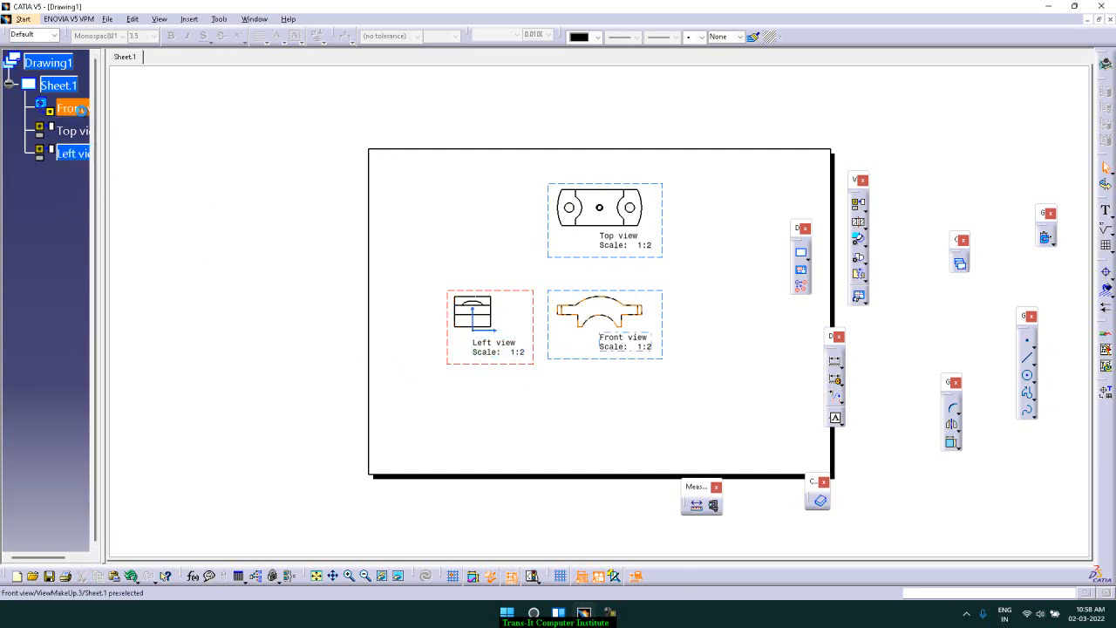
# Activate the front view and insert an auxiliary view from its inclined edge, placing it to the upper right of the top view
pyautogui.rightClick(82, 113)
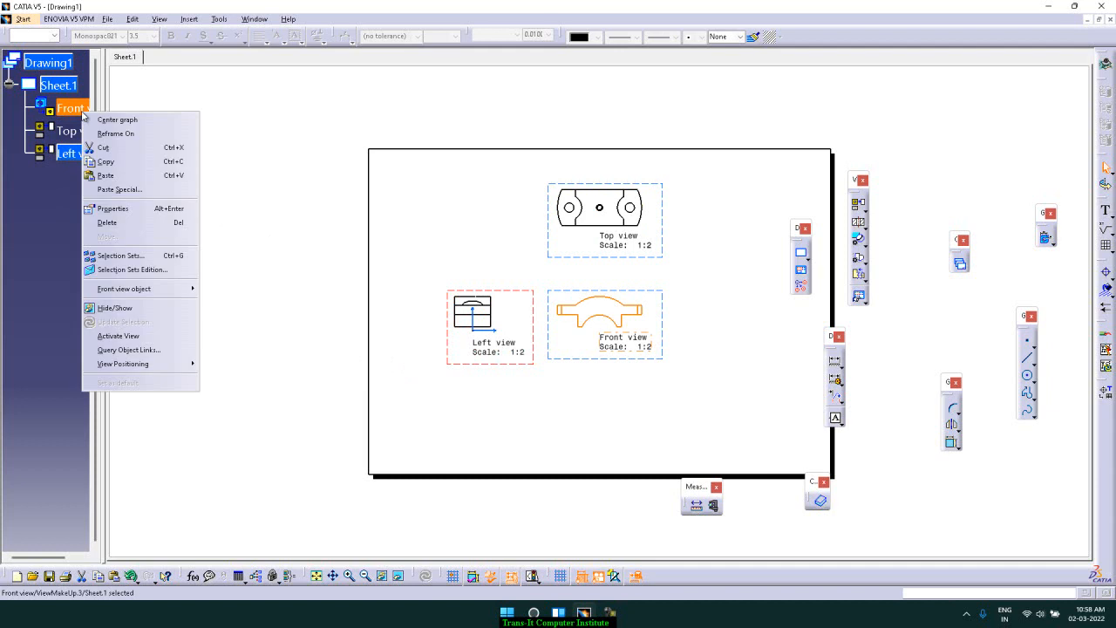
pyautogui.click(164, 336)
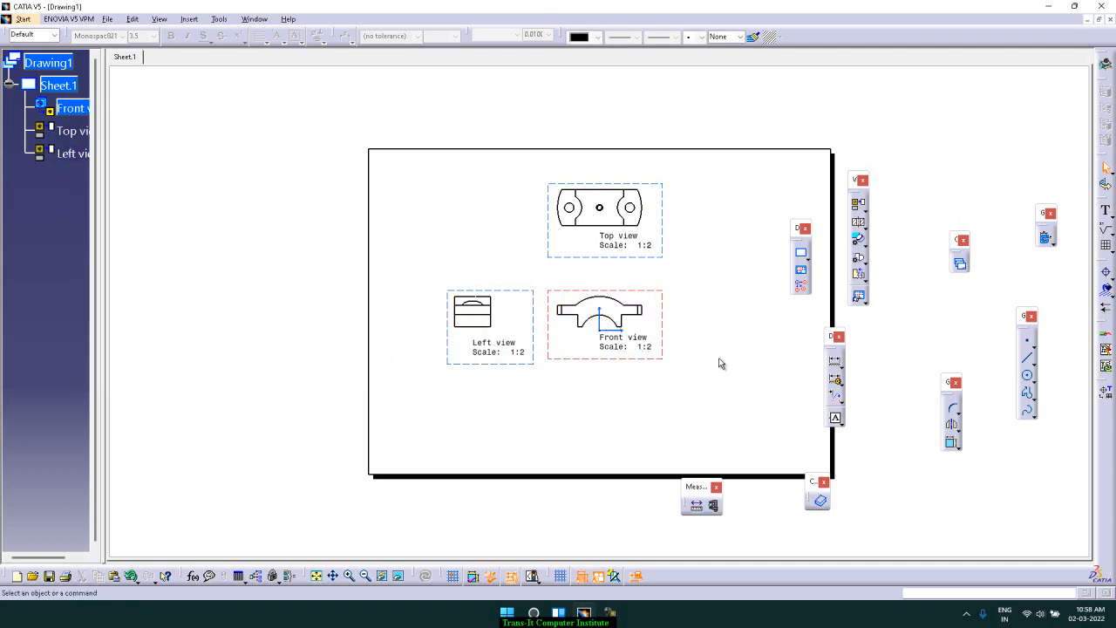
pyautogui.click(188, 19)
pyautogui.moveTo(221, 58)
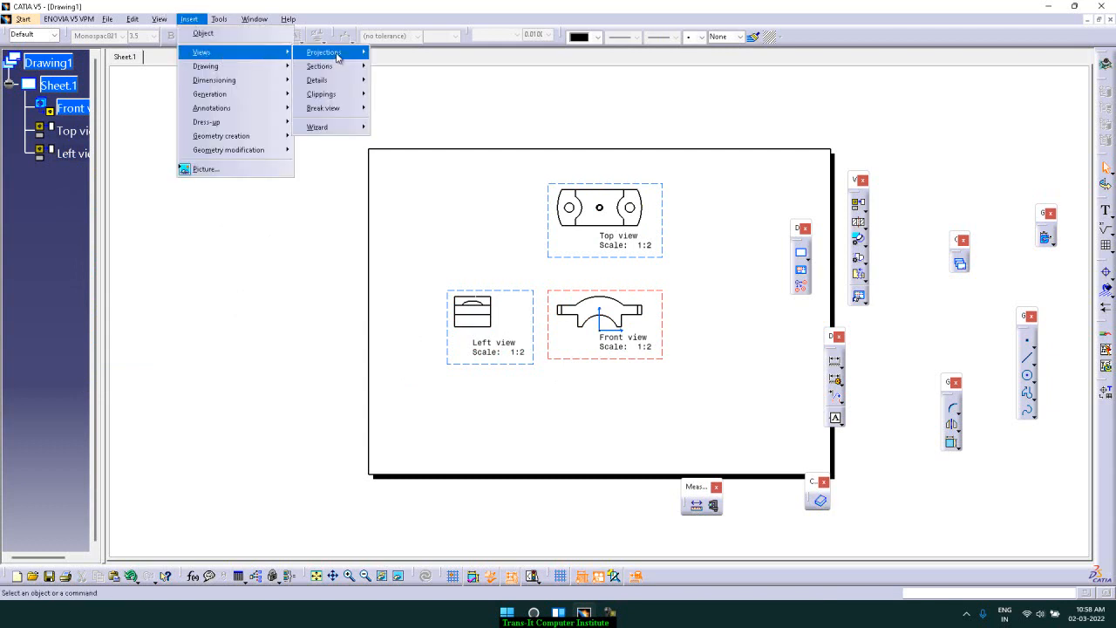
pyautogui.moveTo(340, 56)
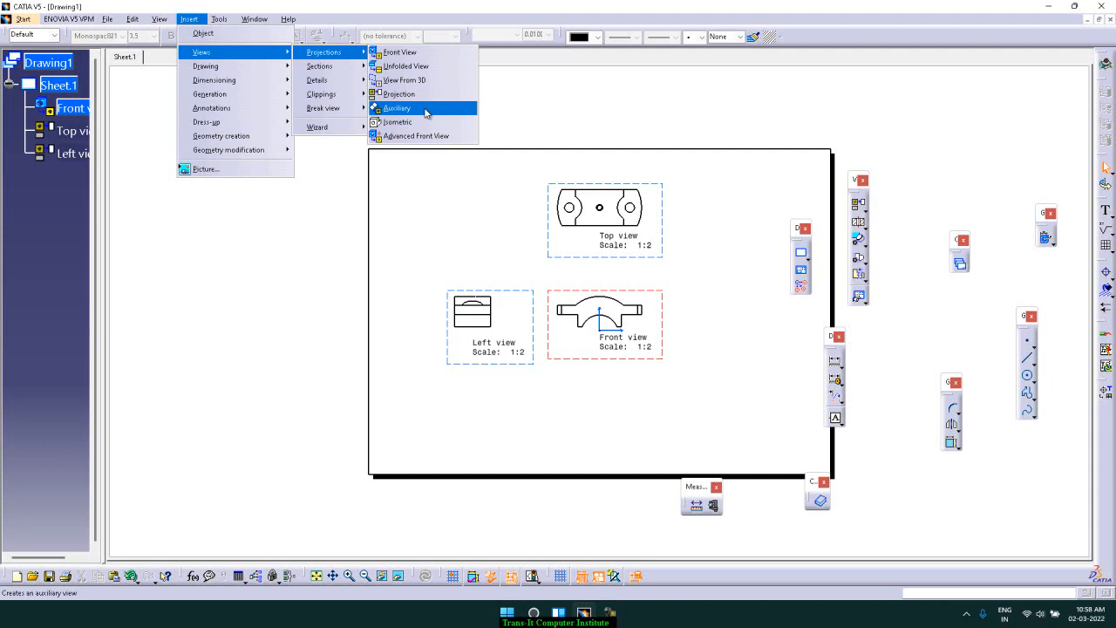
pyautogui.click(425, 110)
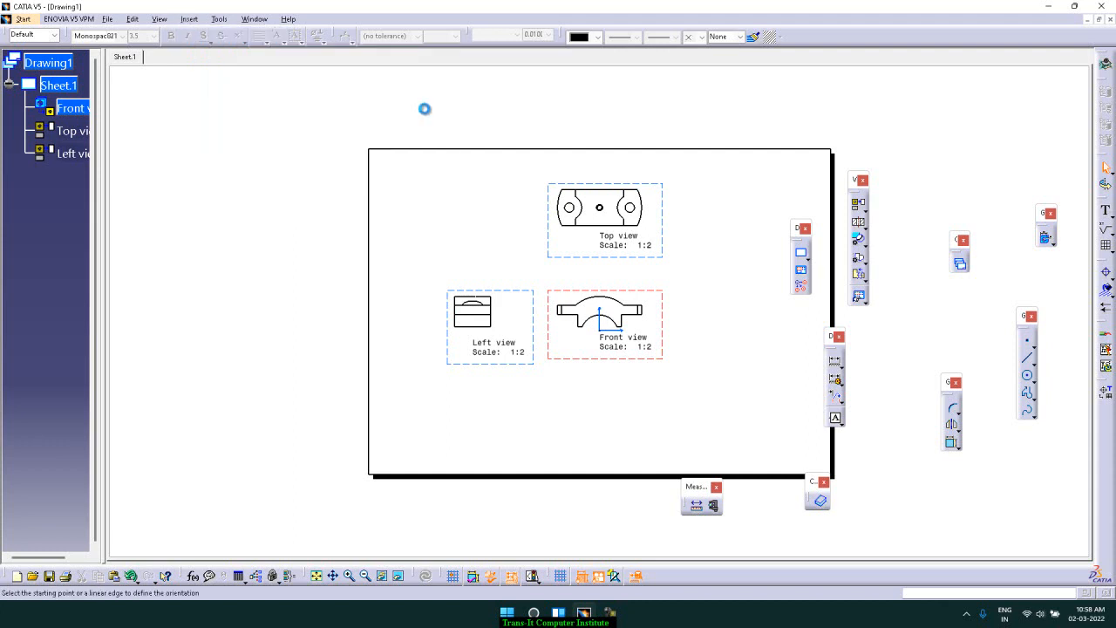
pyautogui.click(626, 302)
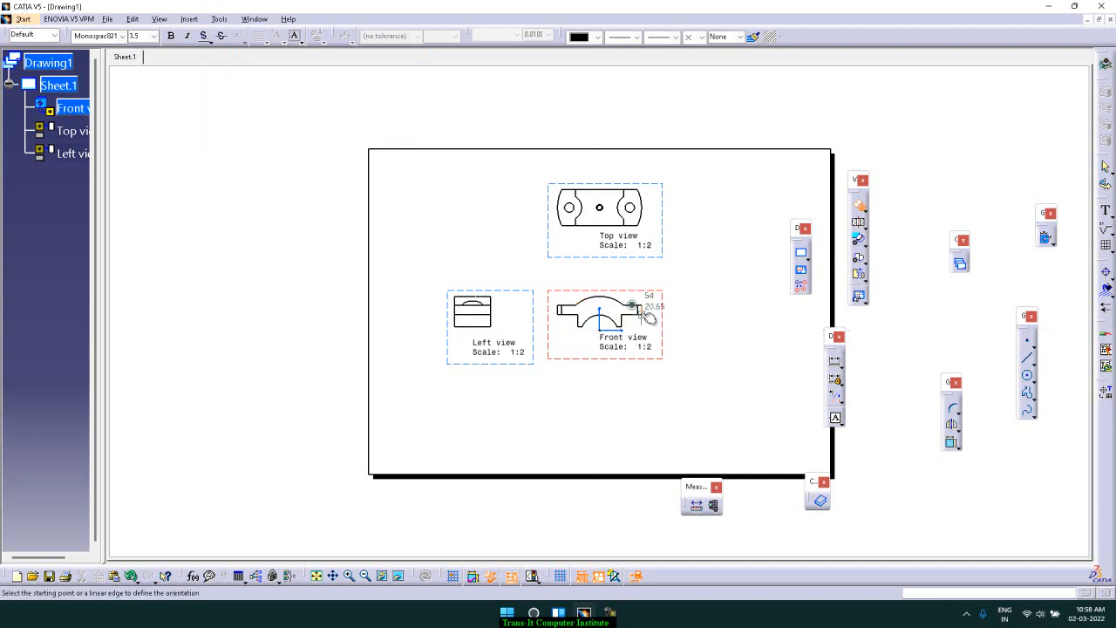
pyautogui.click(587, 278)
pyautogui.click(647, 333)
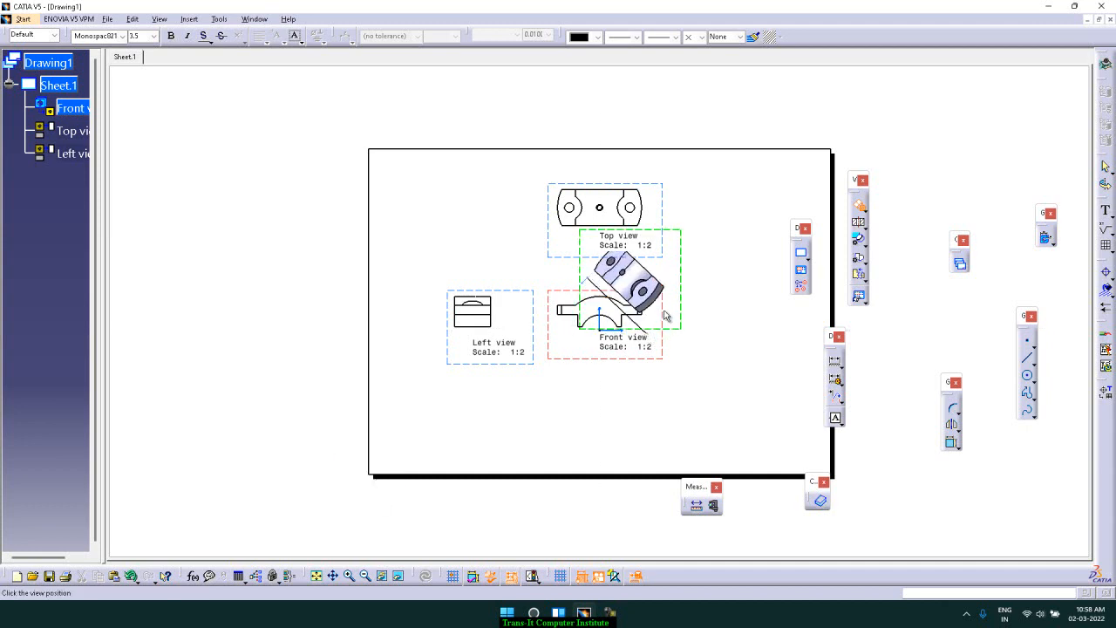
pyautogui.click(755, 250)
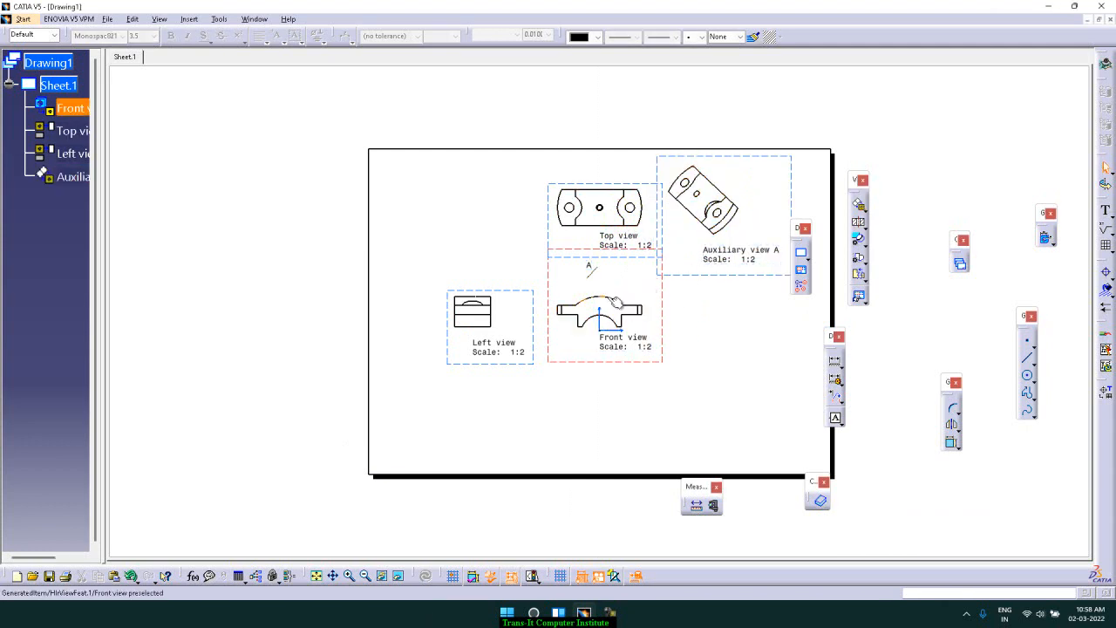
# Move the auxiliary view into the sheet's upper right corner
pyautogui.moveTo(793, 154); pyautogui.dragTo(800, 147)
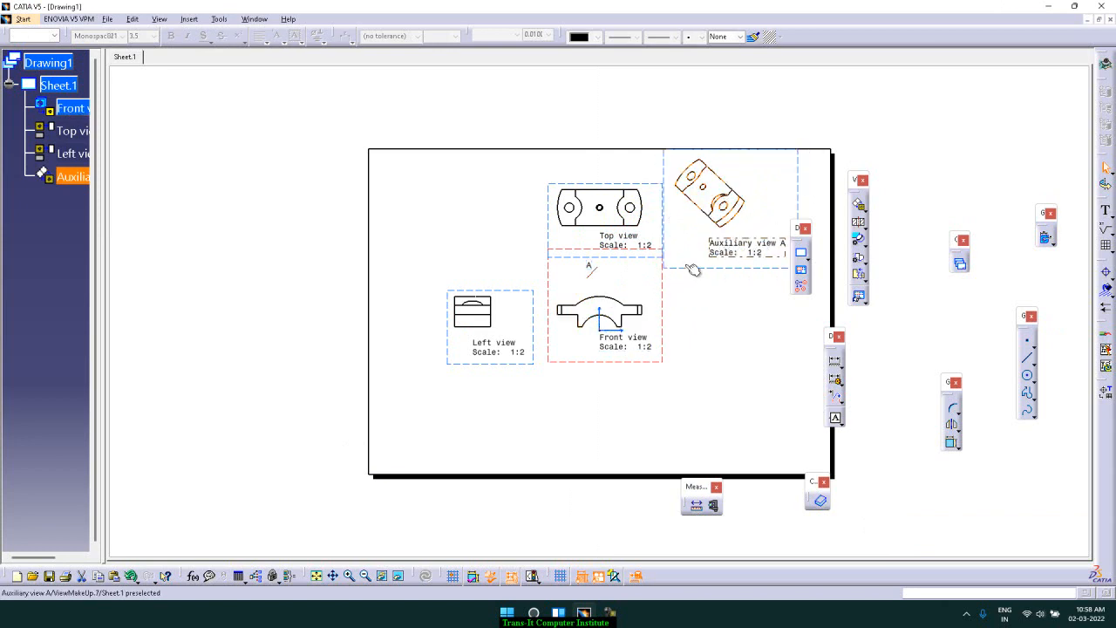
pyautogui.moveTo(697, 273); pyautogui.dragTo(712, 271)
pyautogui.click(810, 104)
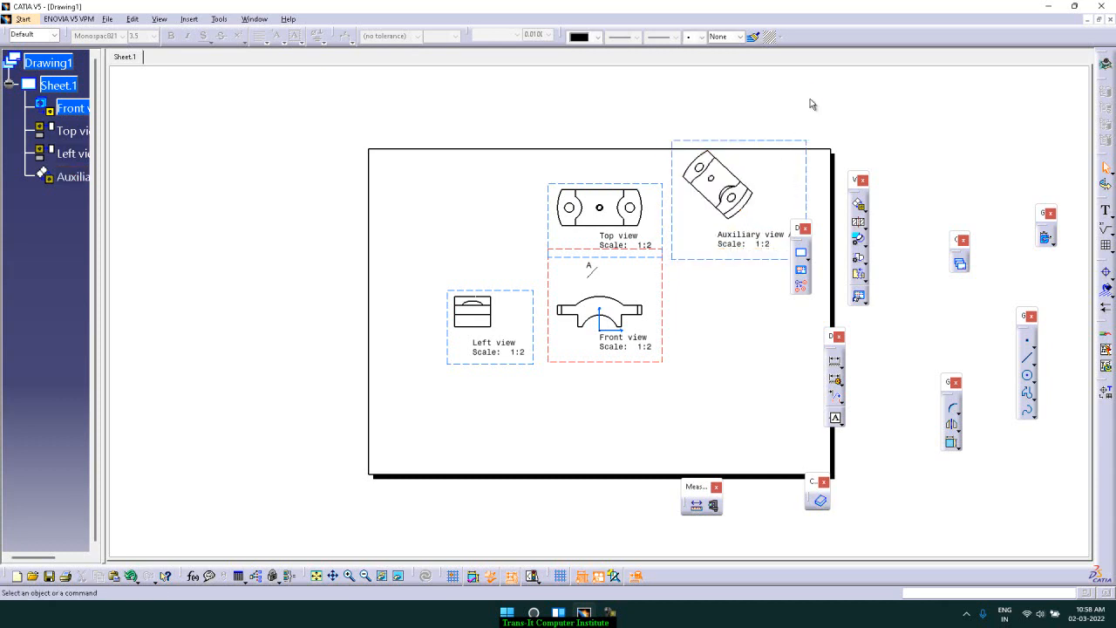
pyautogui.moveTo(769, 140); pyautogui.dragTo(772, 149)
pyautogui.click(833, 126)
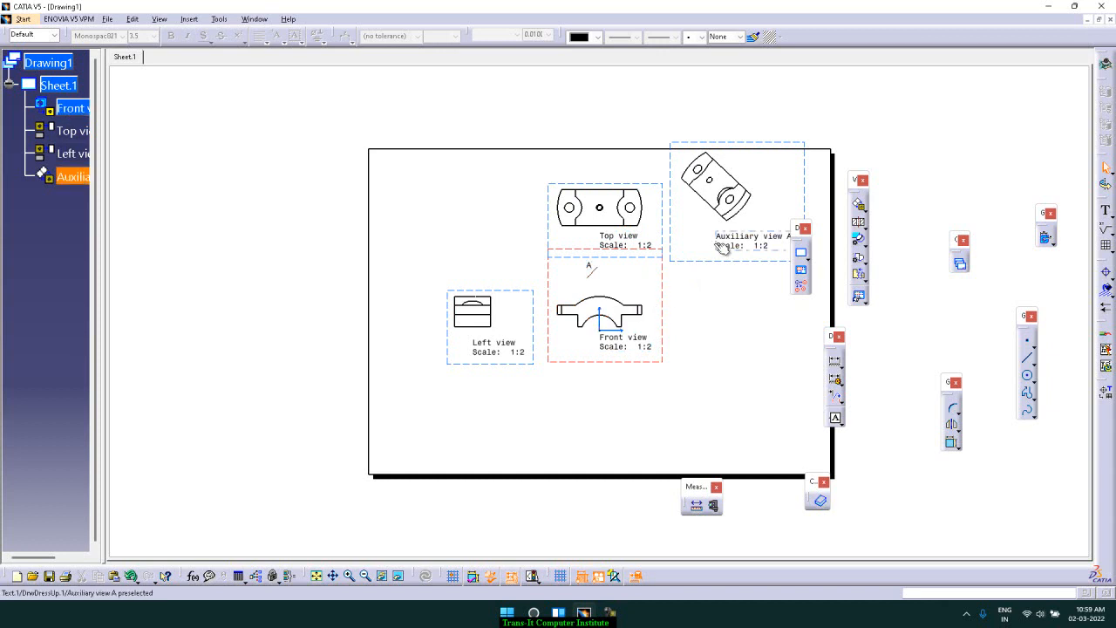
pyautogui.click(189, 18)
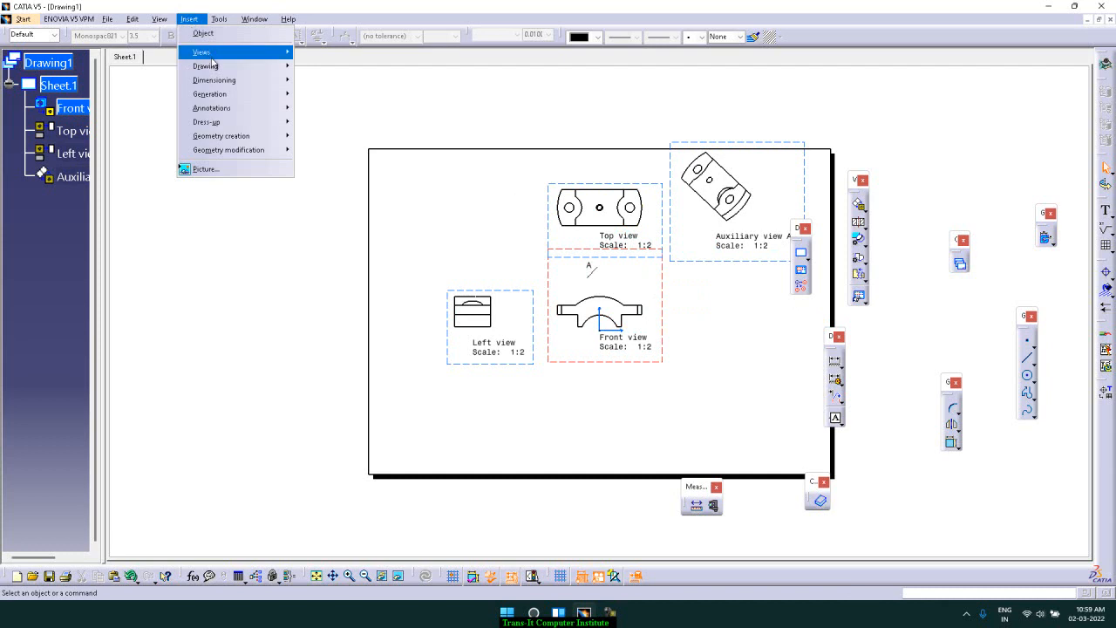
pyautogui.moveTo(211, 54)
pyautogui.moveTo(327, 52)
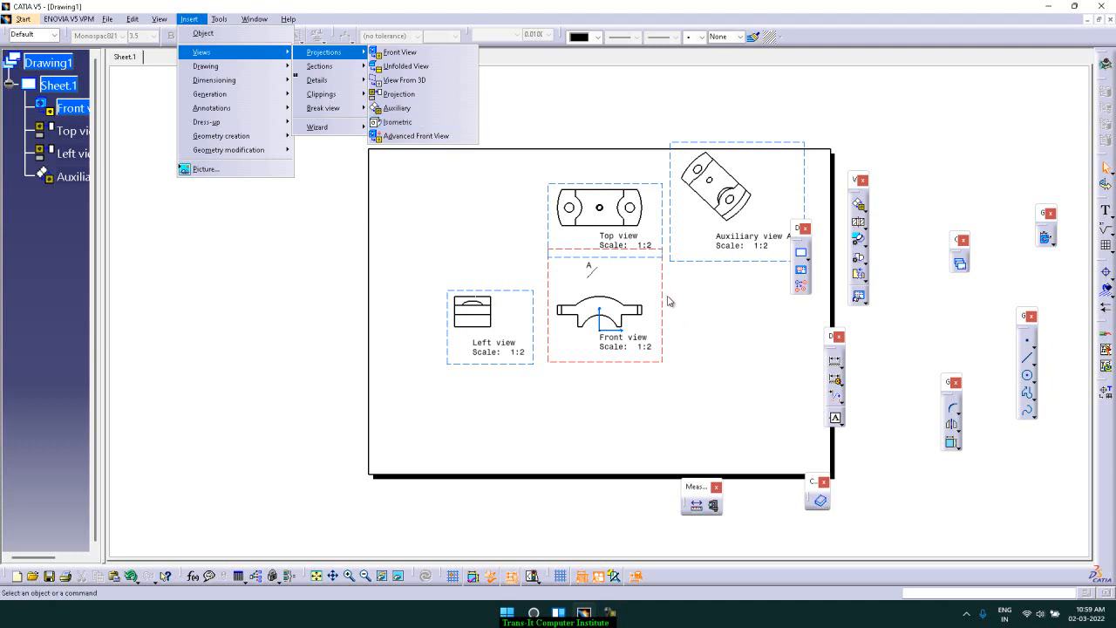
pyautogui.click(702, 312)
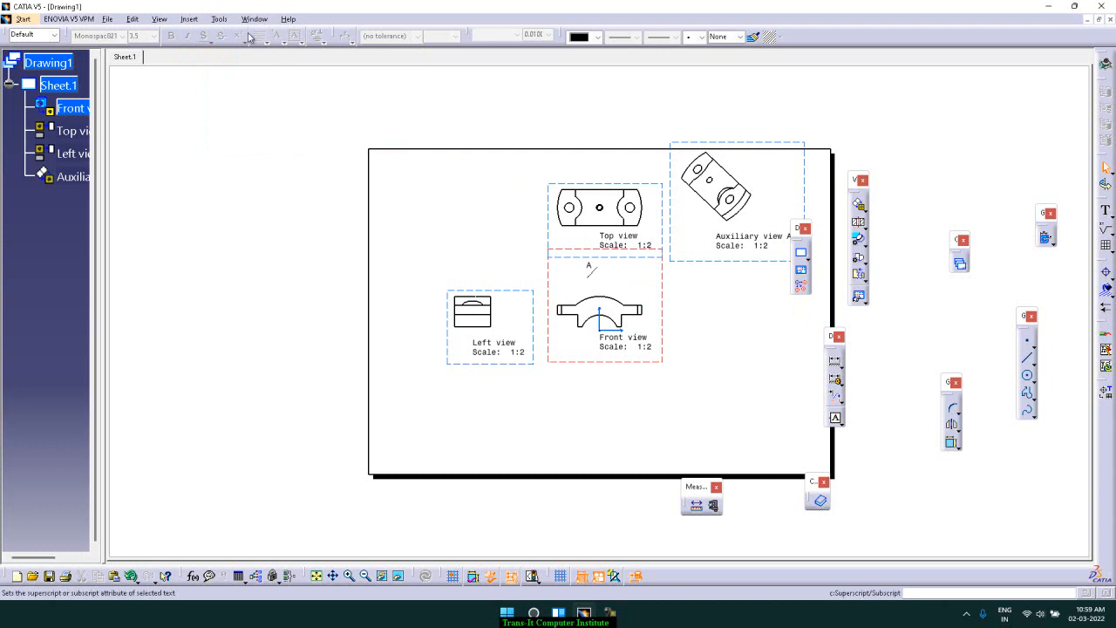
# Insert an isometric view by picking a face of Part2, and place it to the left of the top view
pyautogui.click(189, 18)
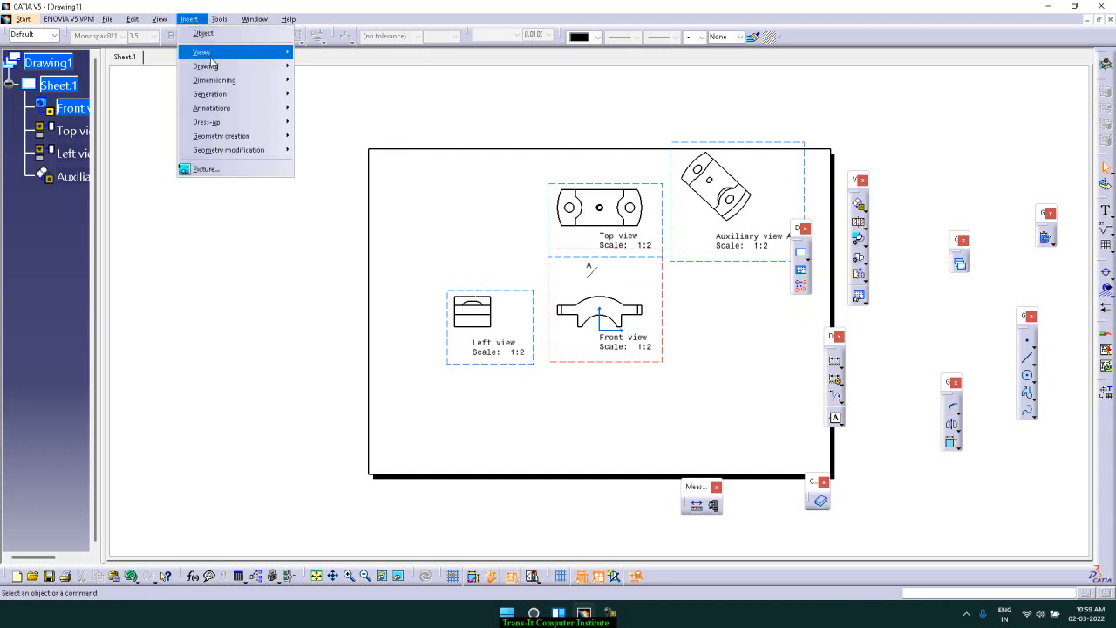
pyautogui.moveTo(250, 56)
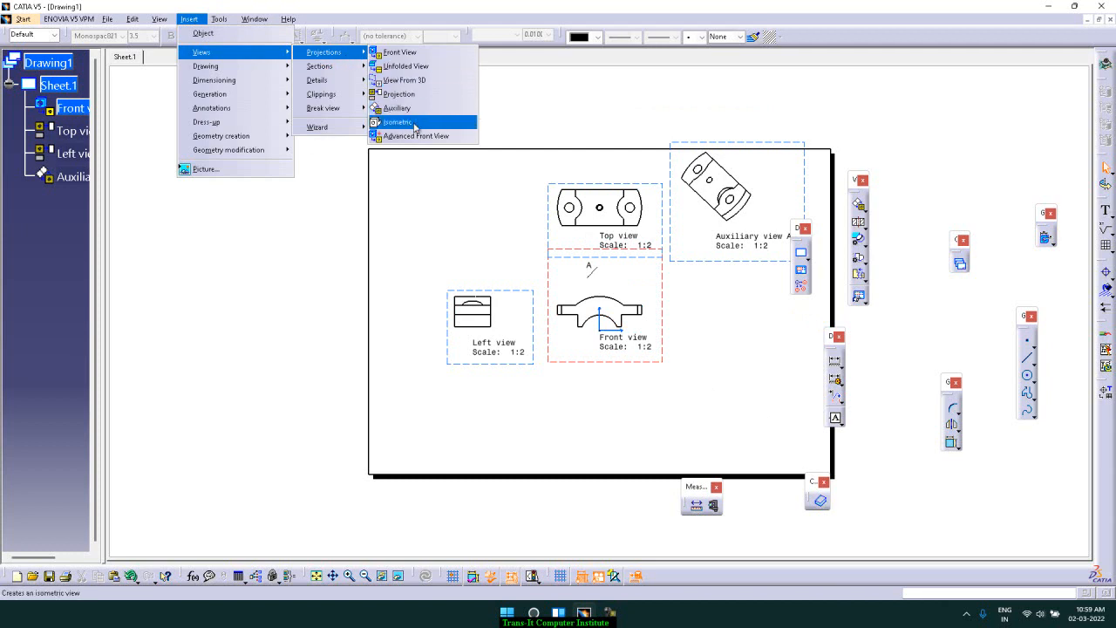
pyautogui.click(415, 126)
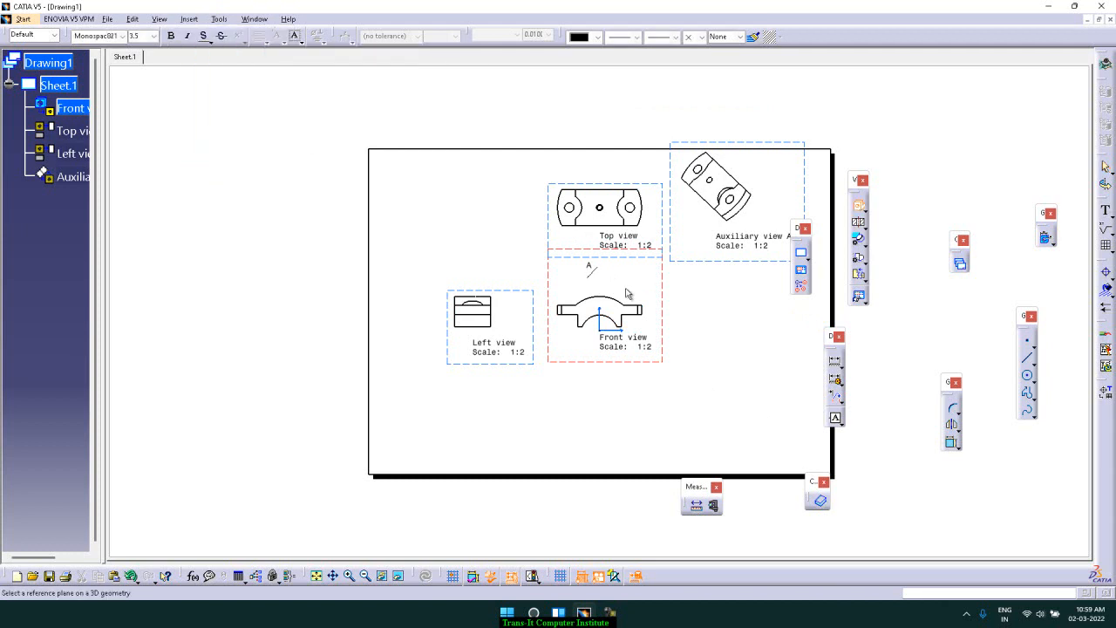
pyautogui.click(254, 19)
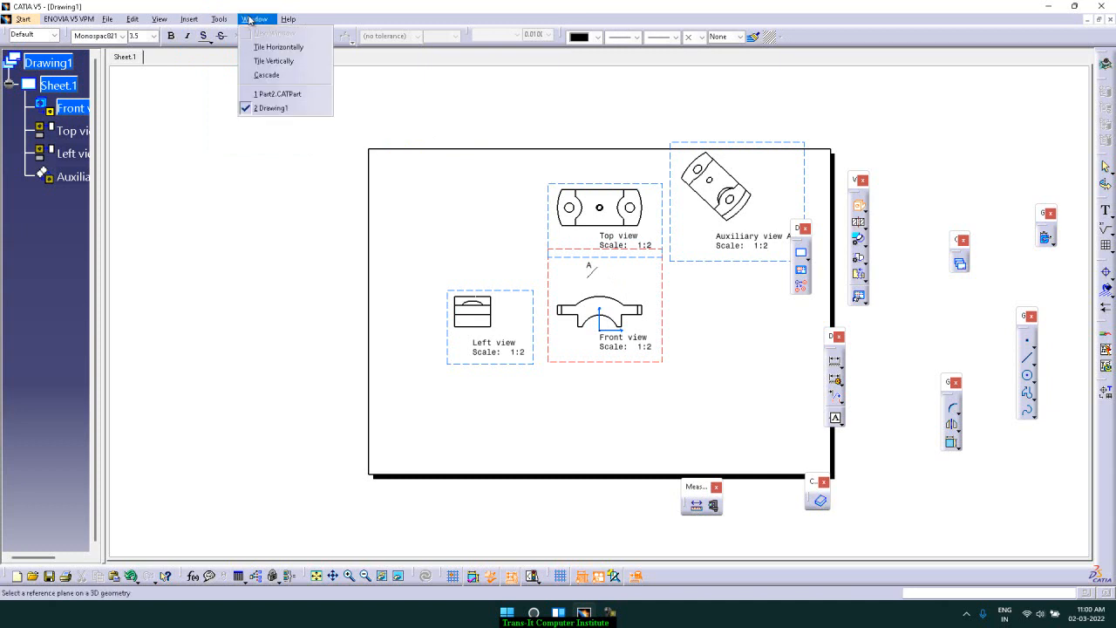
pyautogui.click(286, 95)
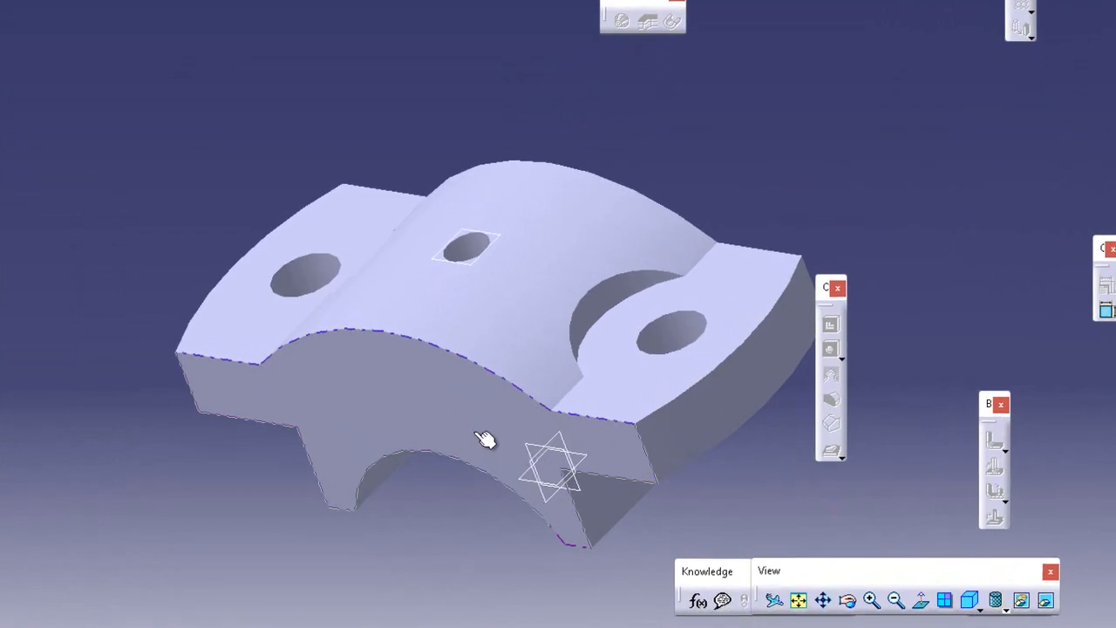
pyautogui.click(474, 428)
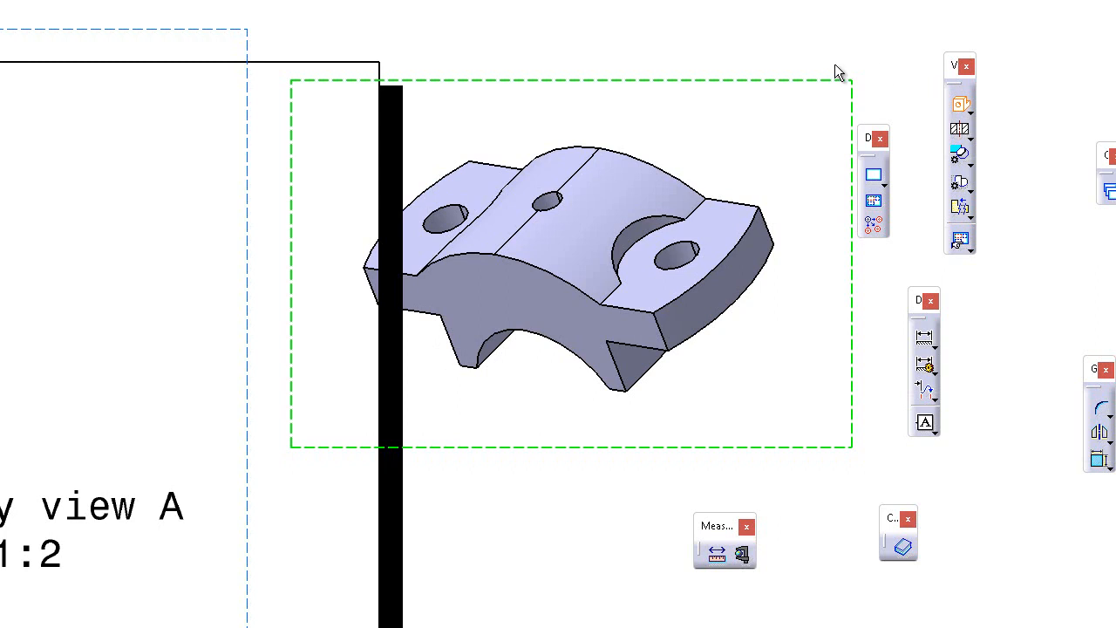
pyautogui.moveTo(795, 82); pyautogui.dragTo(453, 152)
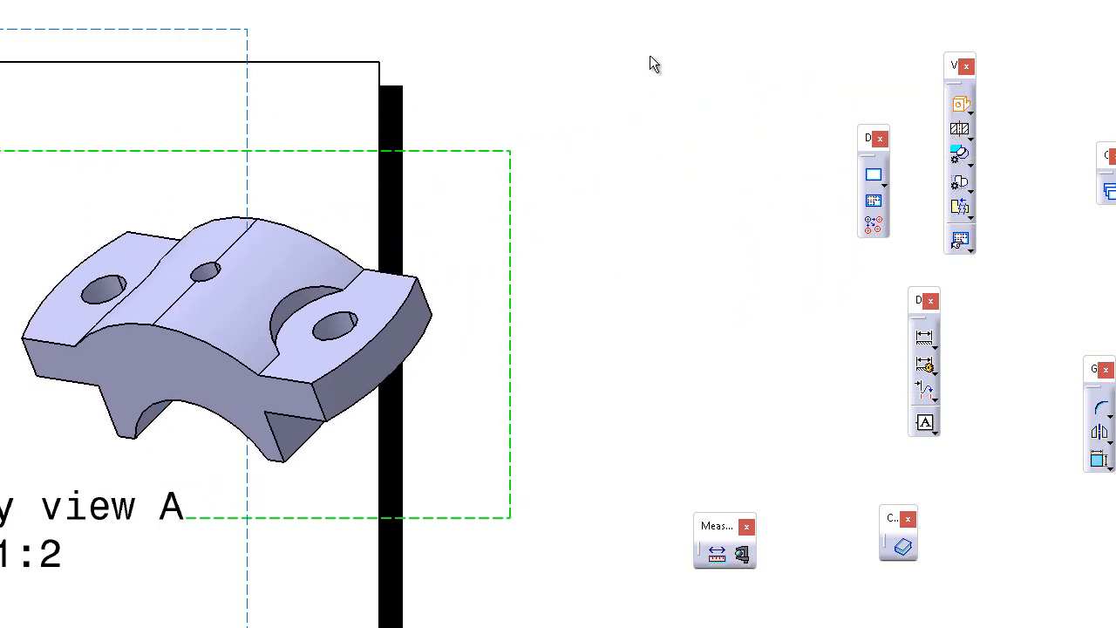
pyautogui.moveTo(648, 62)
pyautogui.mouseDown(button='middle')
pyautogui.moveTo(627, 99)
pyautogui.moveTo(627, 213)
pyautogui.mouseUp(button='middle')
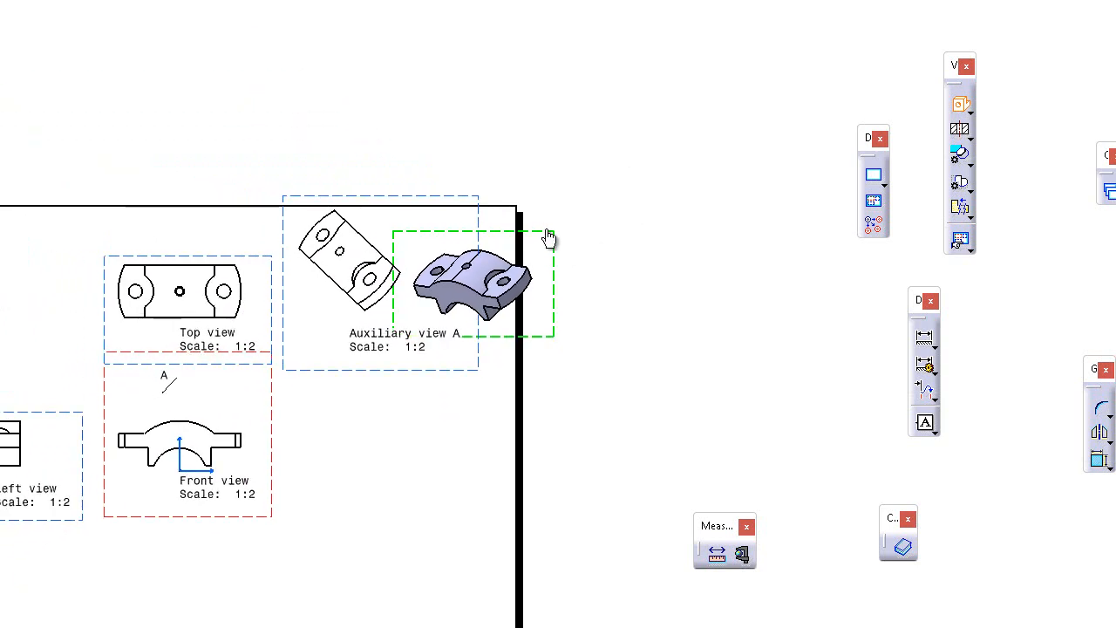
pyautogui.moveTo(549, 237); pyautogui.dragTo(67, 250)
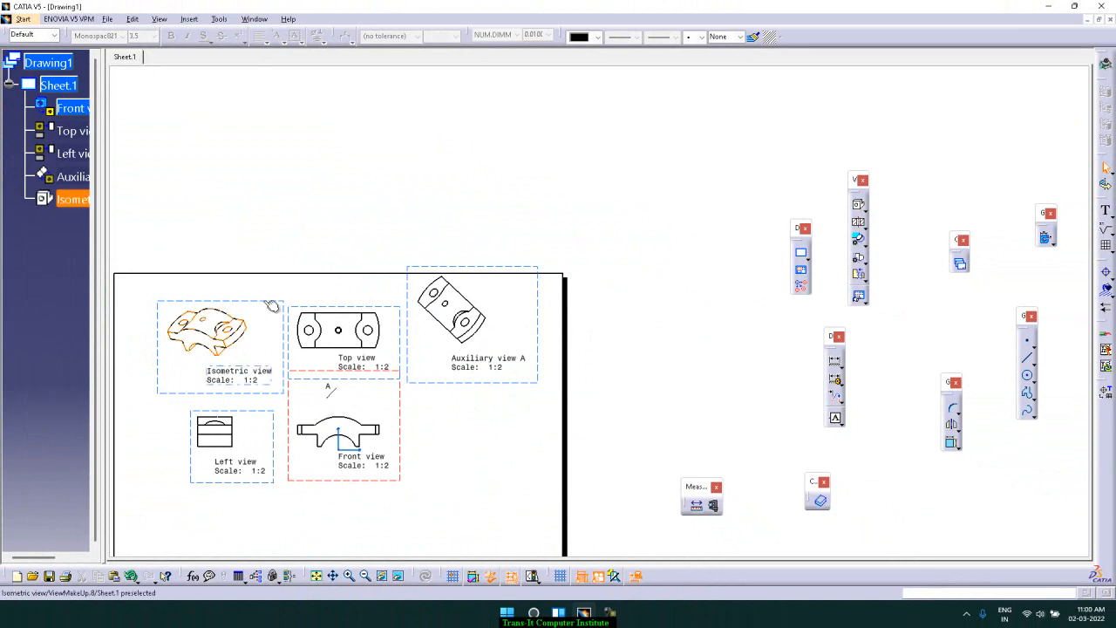
# Start an Advanced Front View named Special Front View with a scale of 1:1
pyautogui.click(189, 19)
pyautogui.moveTo(203, 54)
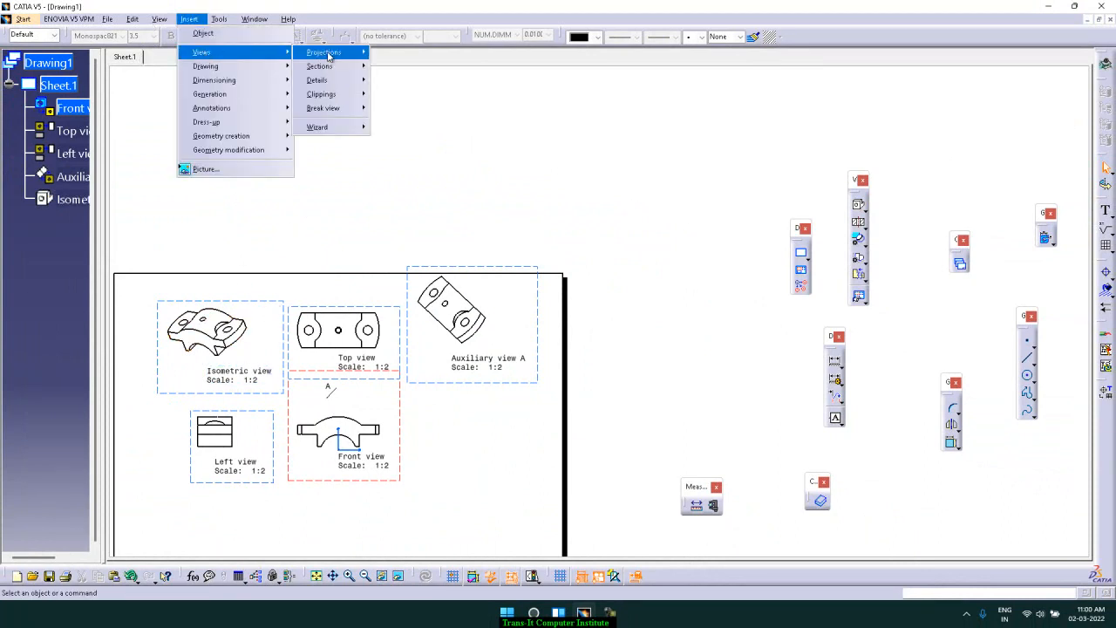
pyautogui.moveTo(324, 53)
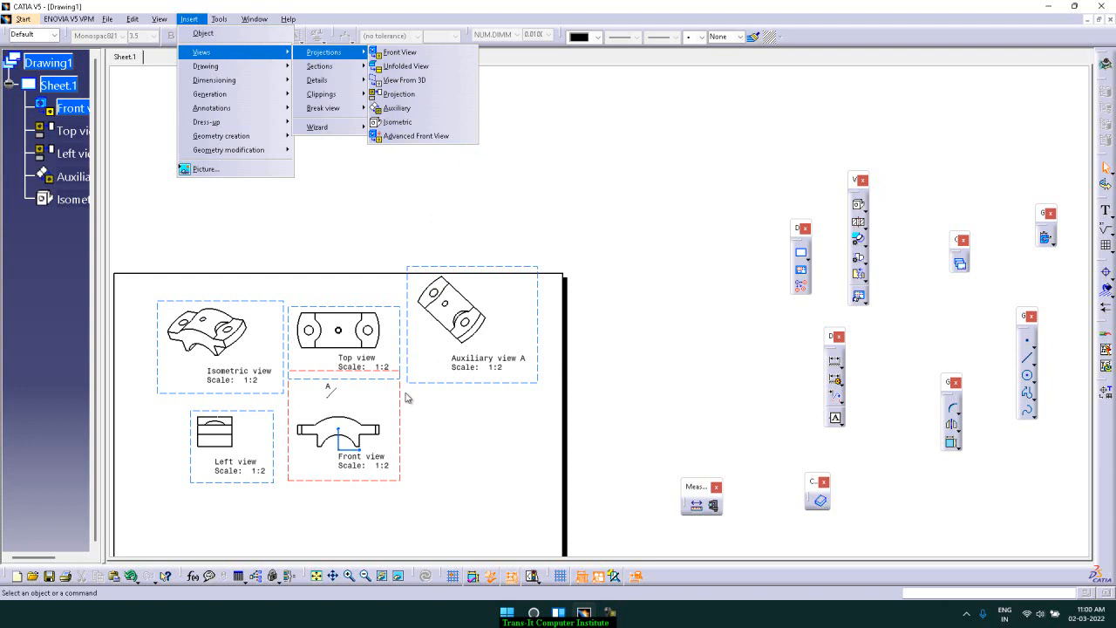
pyautogui.click(415, 139)
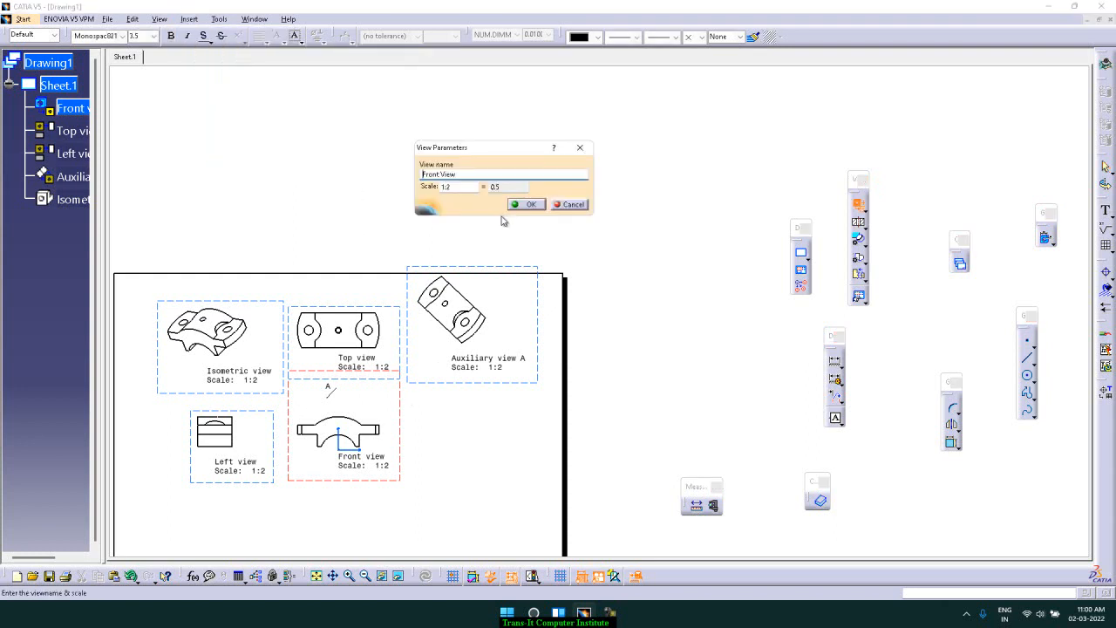
pyautogui.click(423, 174)
pyautogui.write('Special')
pyautogui.click(461, 189)
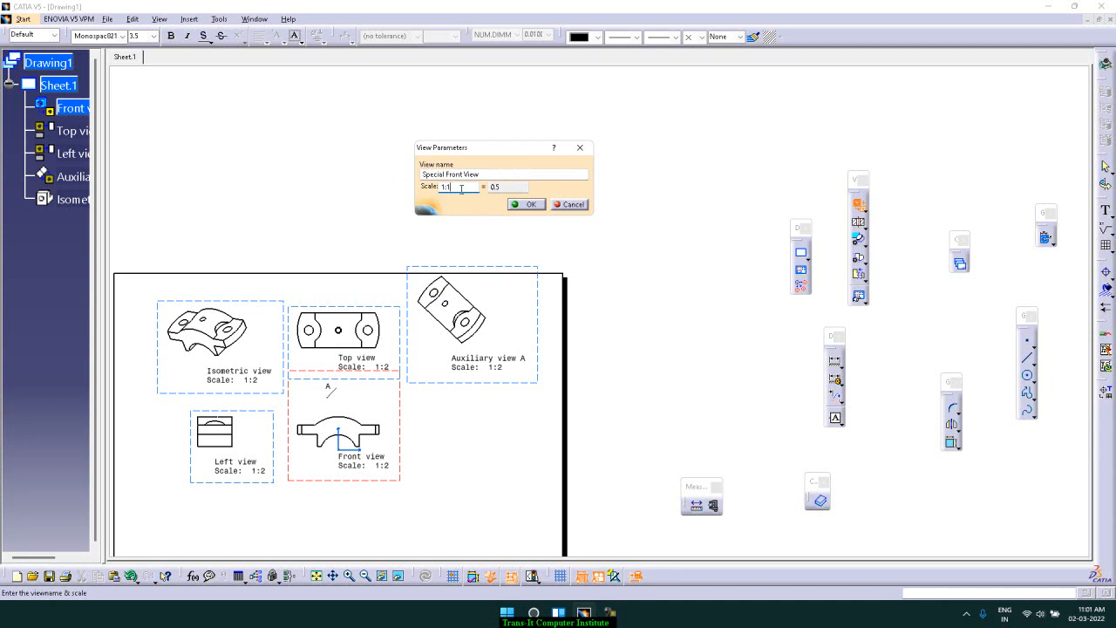
pyautogui.click(520, 189)
pyautogui.click(529, 204)
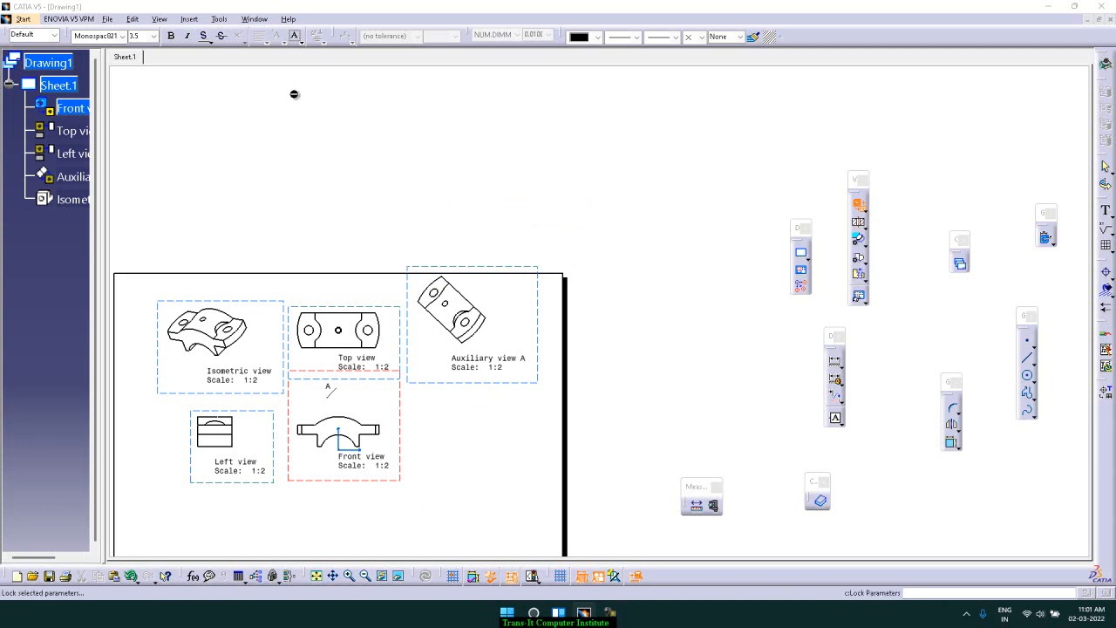
# Pick a face of Part2 for the special front view and place it below the front view near the sheet's lower edge
pyautogui.click(255, 20)
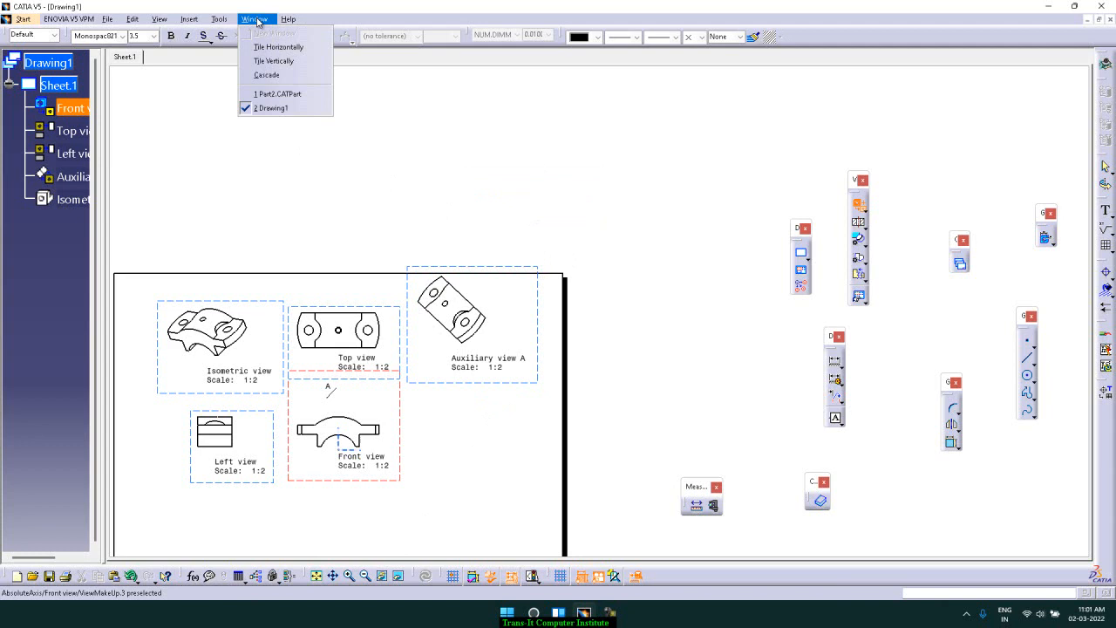
pyautogui.click(282, 96)
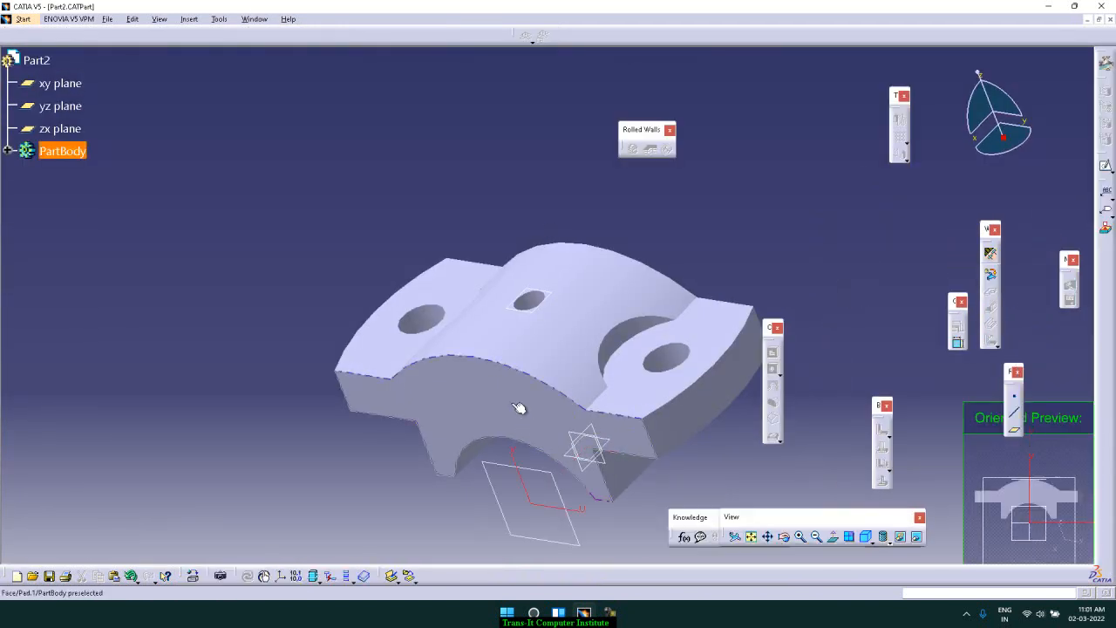
pyautogui.click(512, 402)
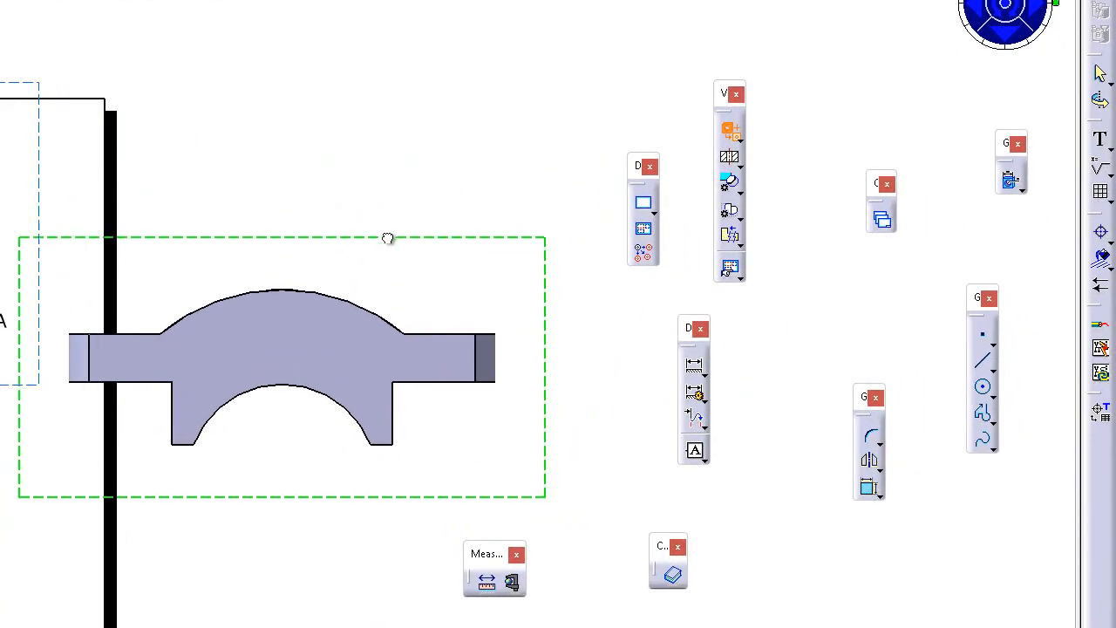
pyautogui.click(60, 433)
pyautogui.moveTo(322, 292)
pyautogui.mouseDown(button='middle')
pyautogui.moveTo(533, 160)
pyautogui.moveTo(711, 2)
pyautogui.mouseUp(button='middle')
pyautogui.moveTo(376, 149); pyautogui.dragTo(220, 373)
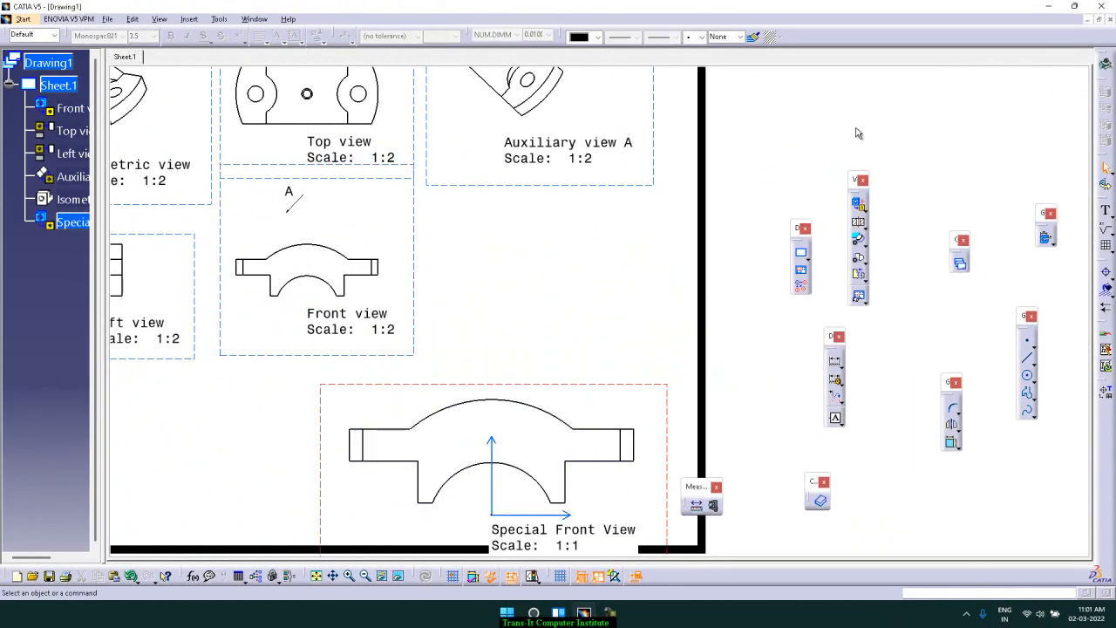
pyautogui.keyDown('ctrl'); pyautogui.moveTo(805, 147); pyautogui.dragTo(791, 193, button='middle'); pyautogui.keyUp('ctrl')
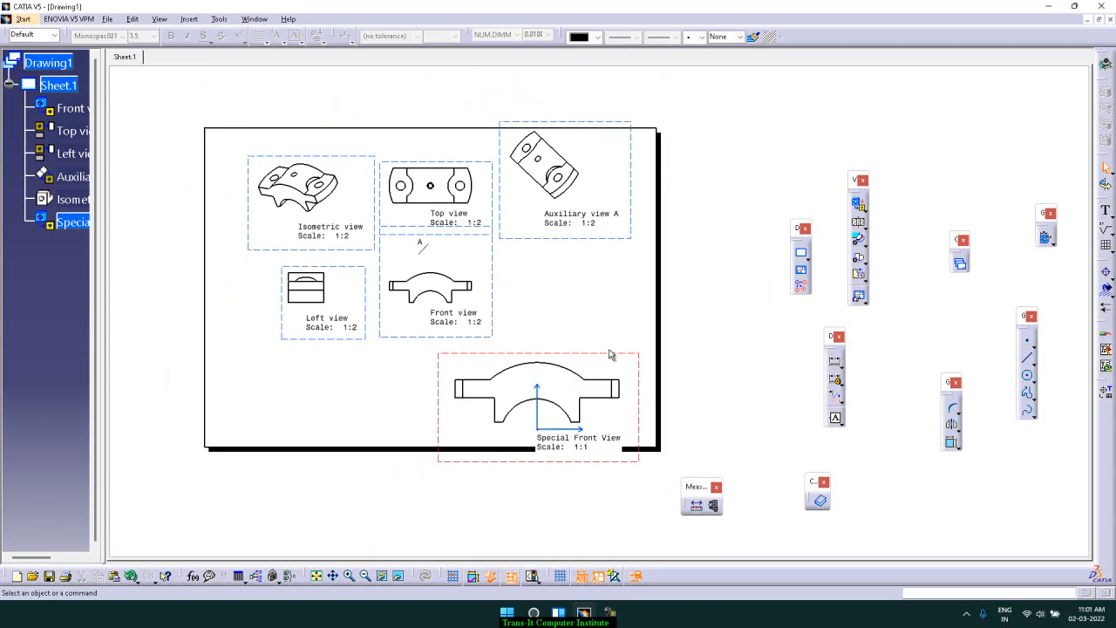
pyautogui.moveTo(609, 354); pyautogui.dragTo(607, 338)
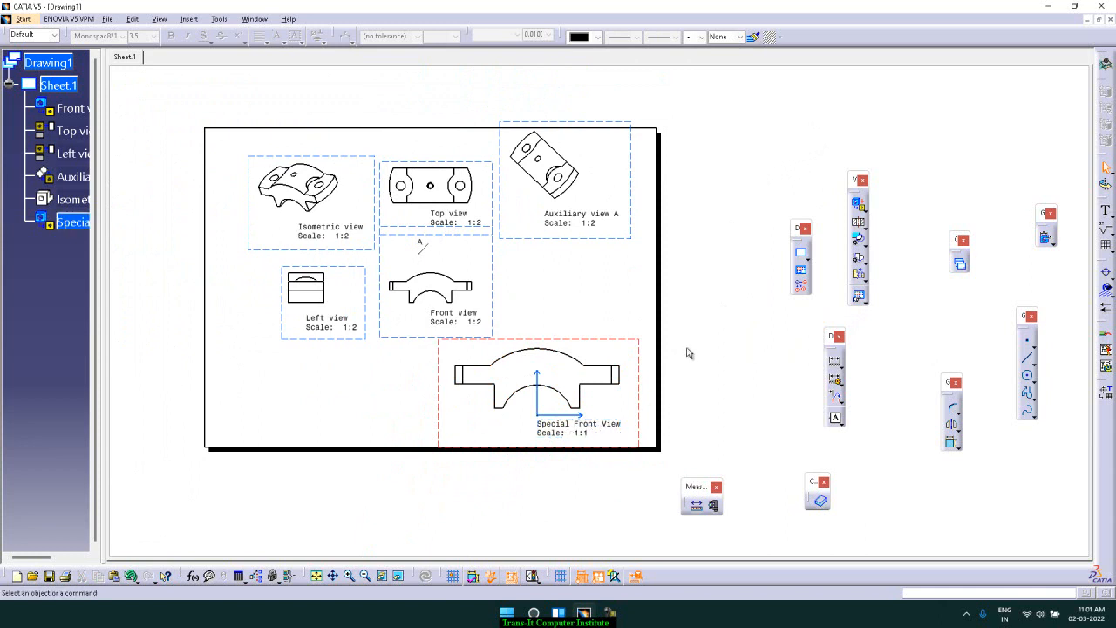
# Add a new second sheet to the drawing
pyautogui.click(183, 20)
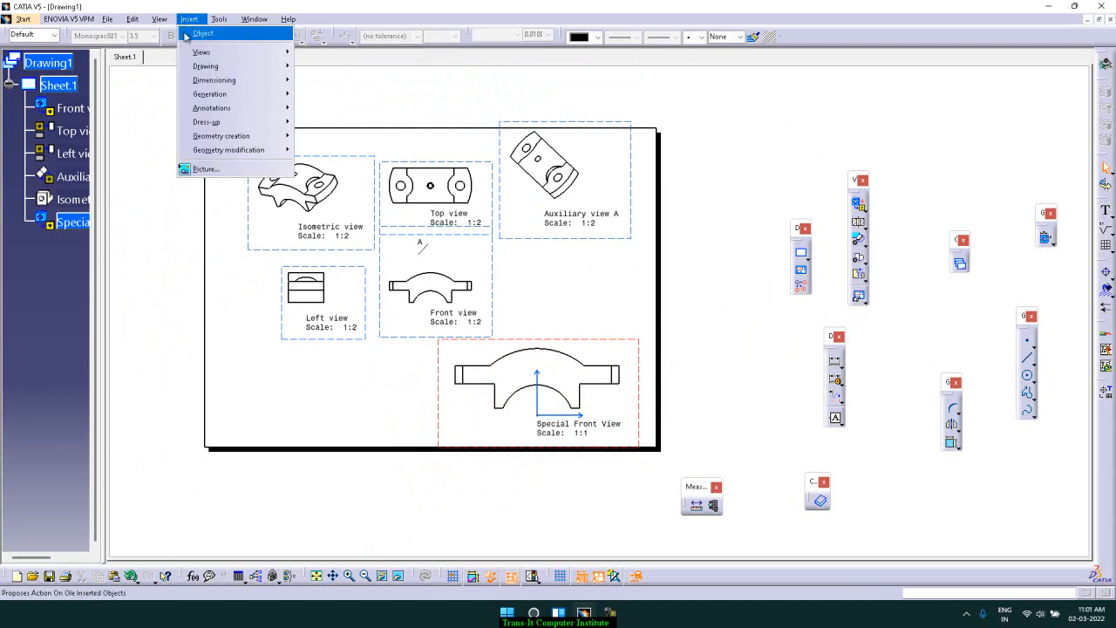
pyautogui.moveTo(201, 53)
pyautogui.moveTo(337, 59)
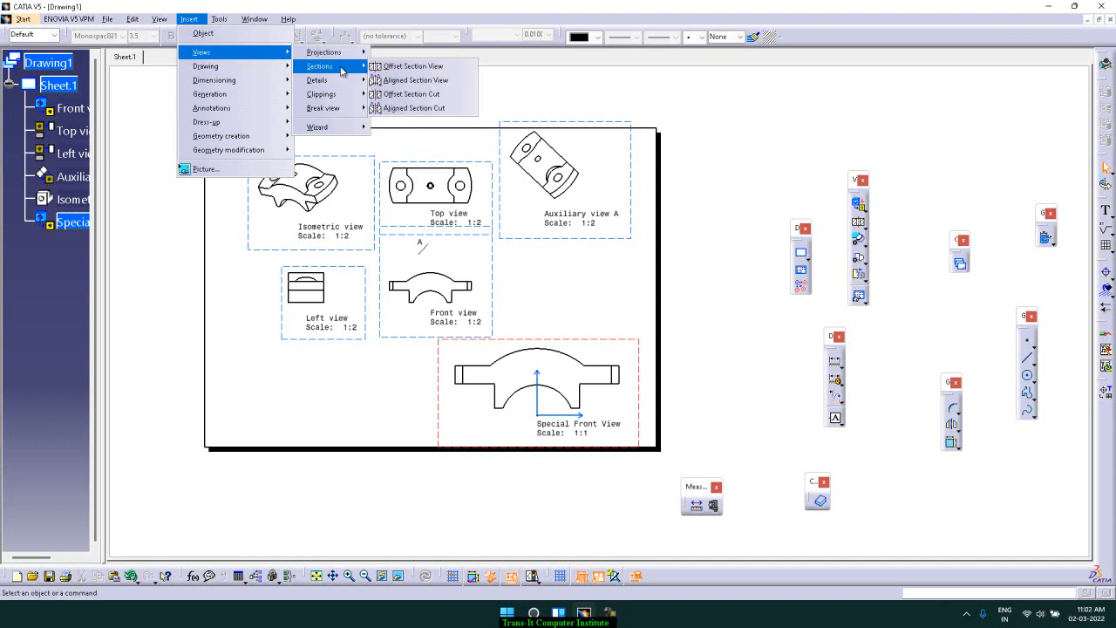
pyautogui.click(780, 155)
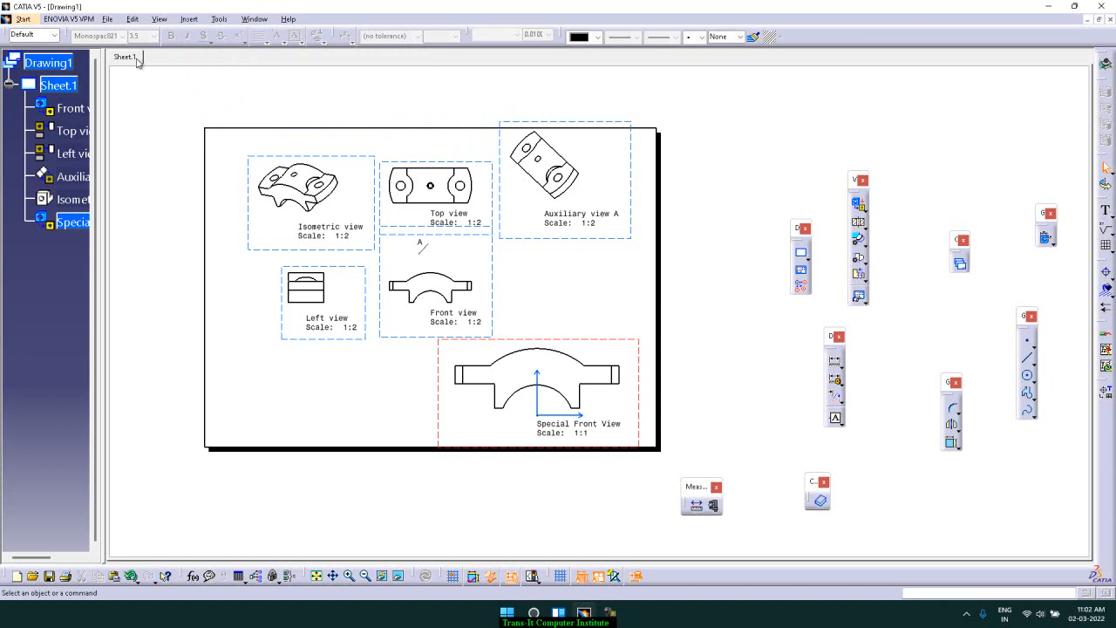
pyautogui.click(808, 256)
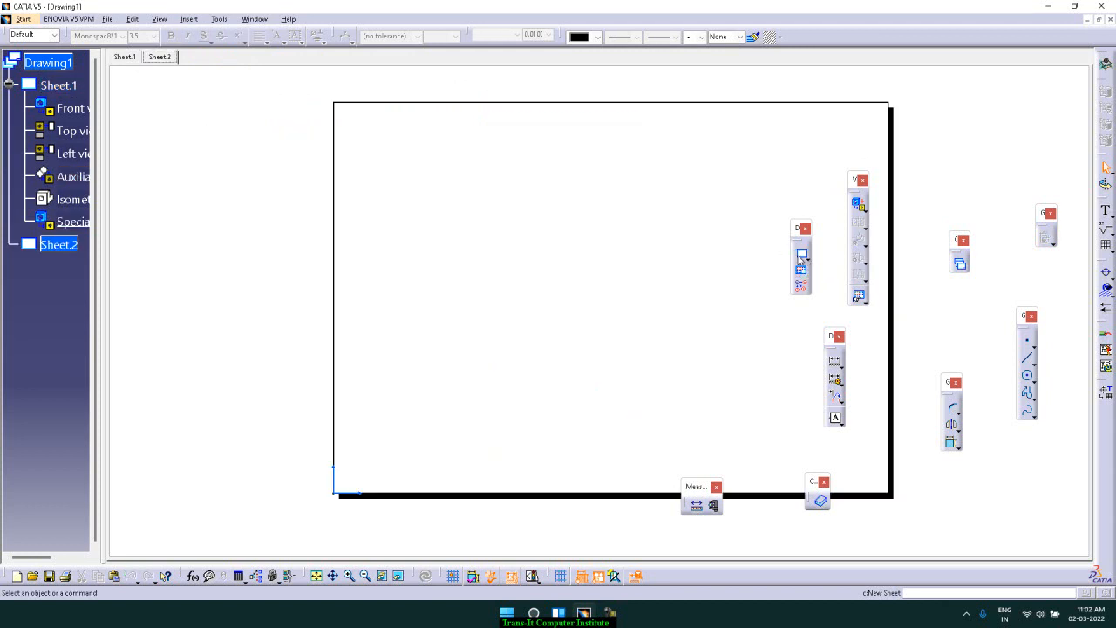
pyautogui.moveTo(592, 232); pyautogui.dragTo(523, 236, button='middle')
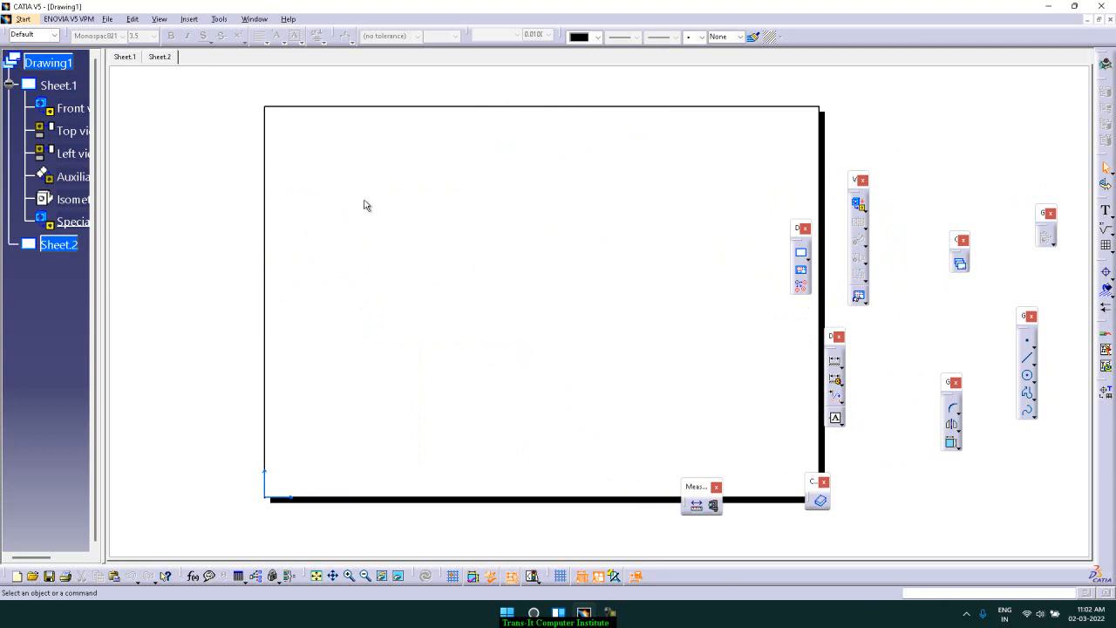
# Open Part1 from the catia sheetmetal folder
pyautogui.click(107, 20)
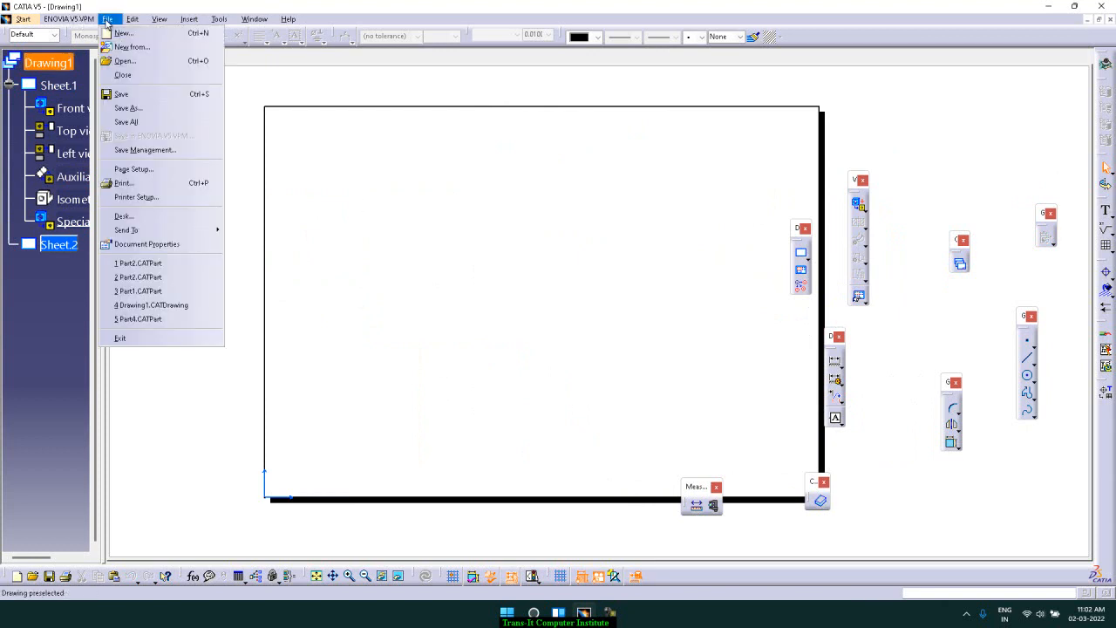
pyautogui.click(129, 61)
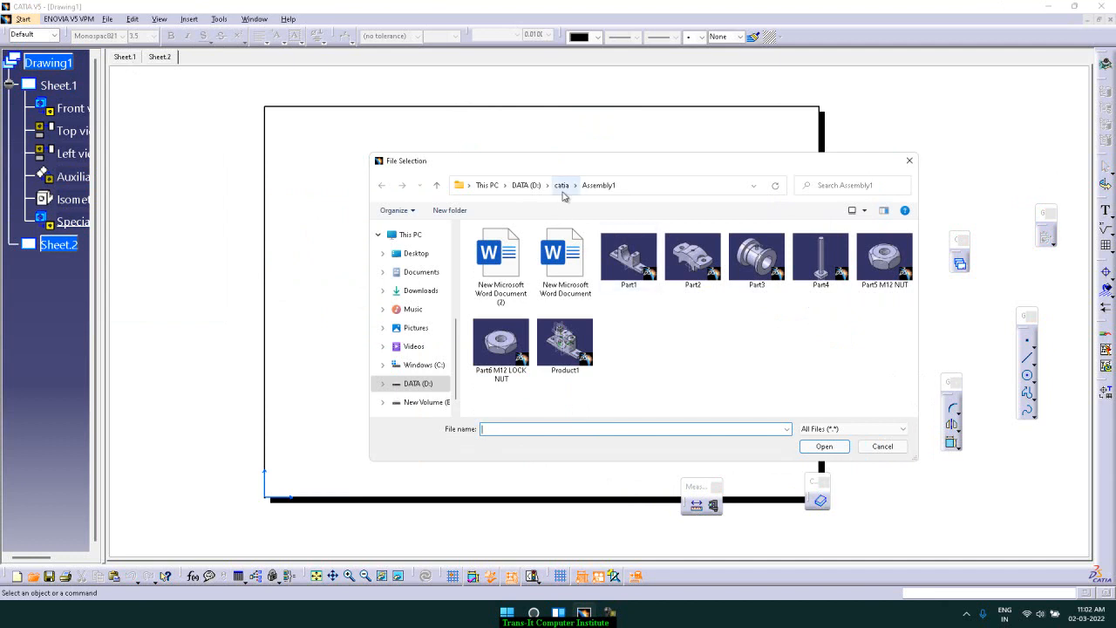
pyautogui.click(562, 185)
pyautogui.scroll(-3, 536, 307)
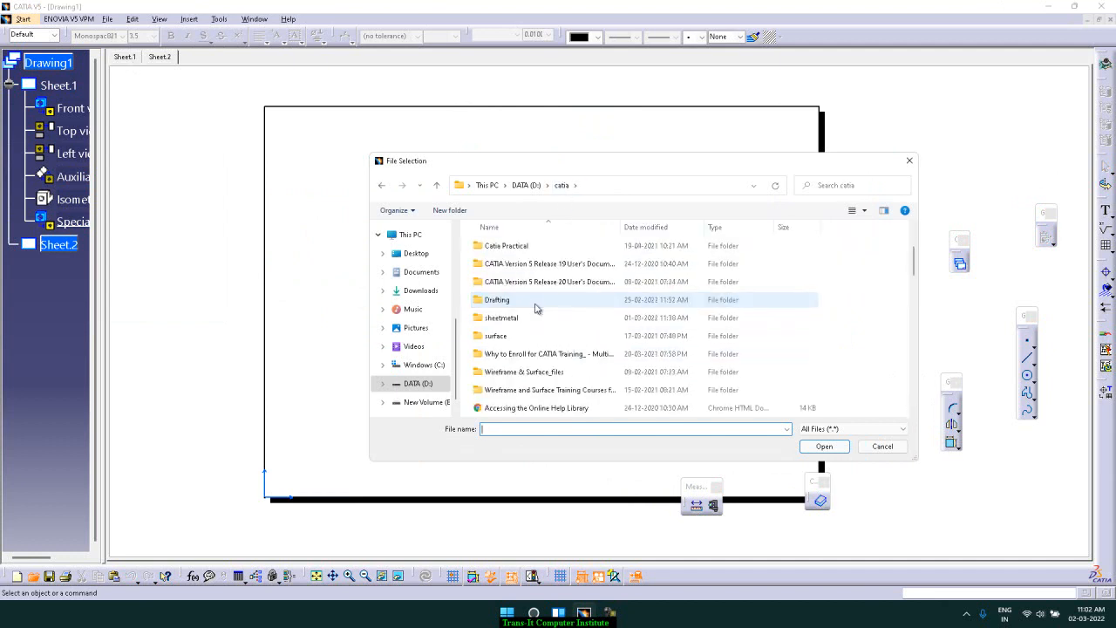
pyautogui.click(515, 271)
pyautogui.doubleClick(515, 270)
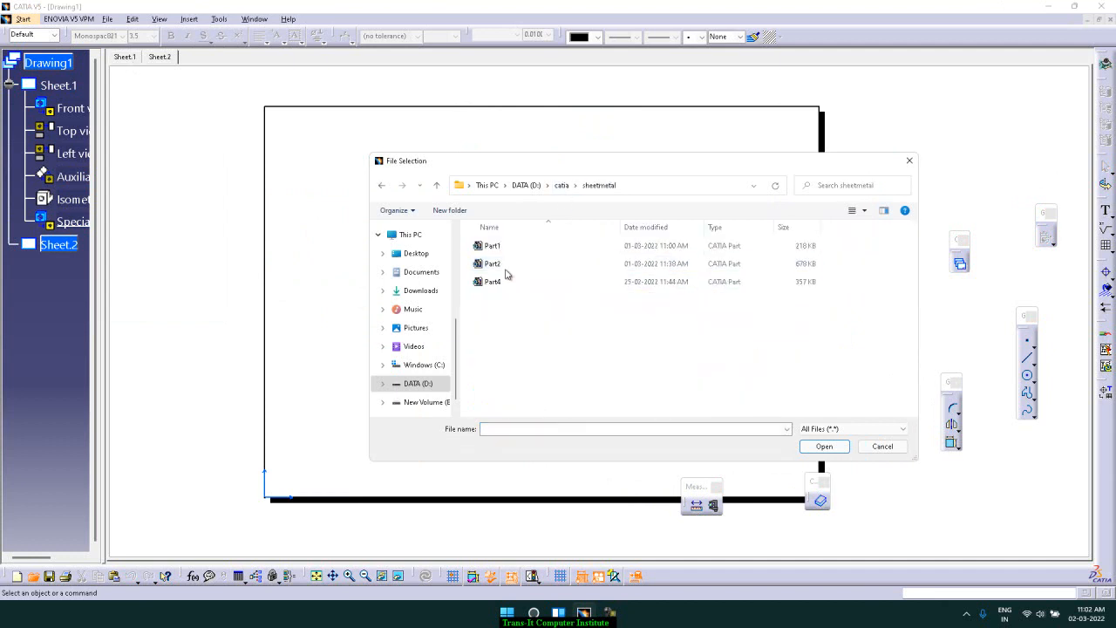
pyautogui.doubleClick(501, 250)
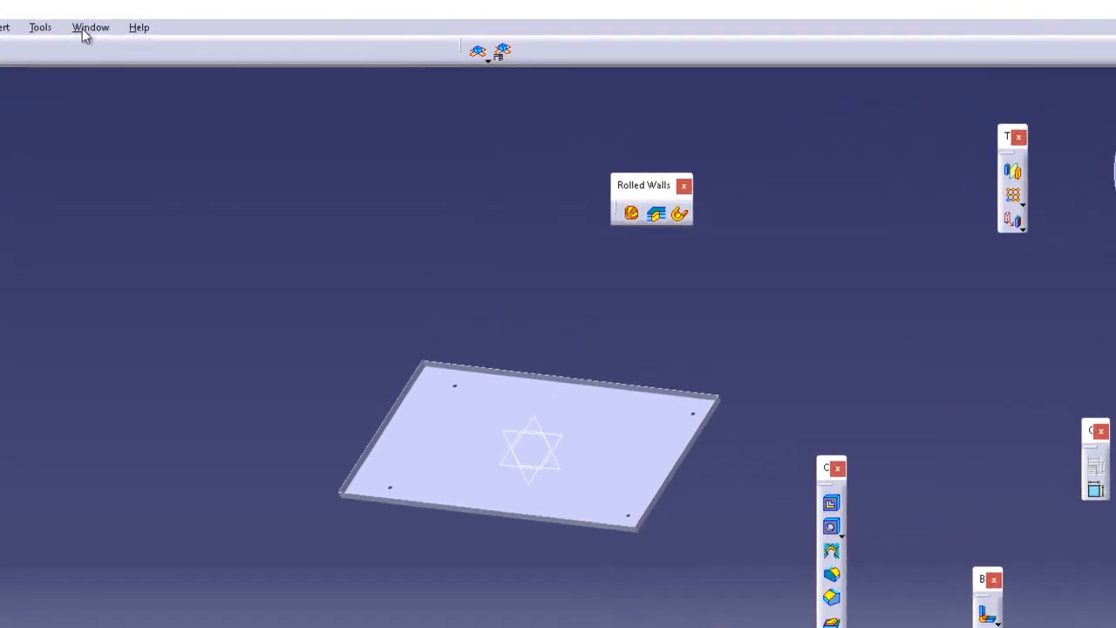
# Start an Unfolded View on the new sheet and pick the sheet-metal Part1 as its reference
pyautogui.click(251, 21)
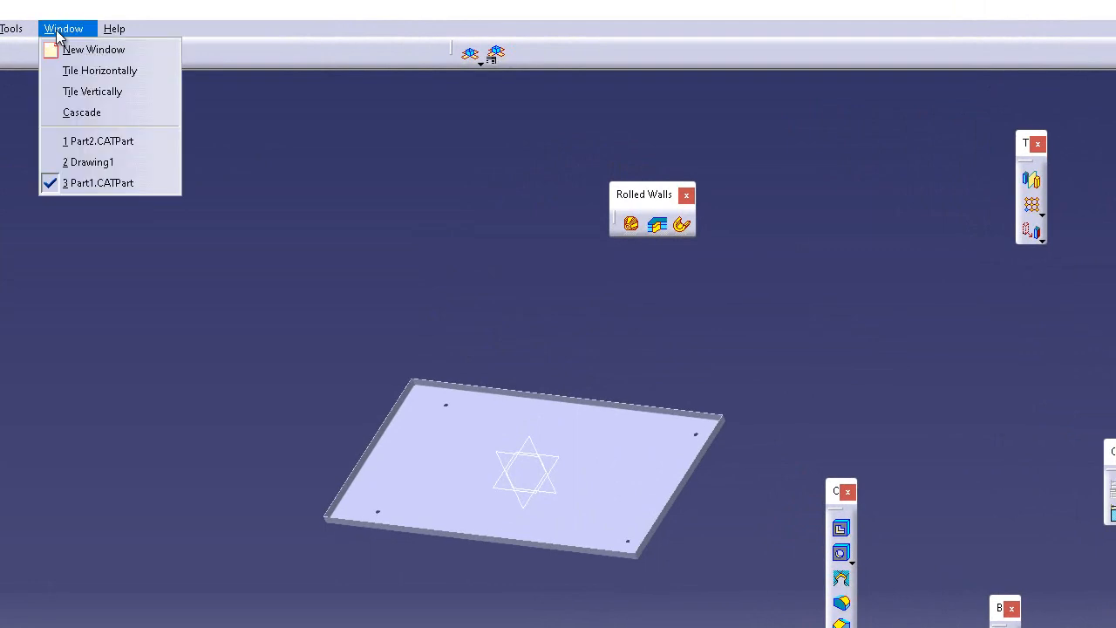
pyautogui.click(97, 163)
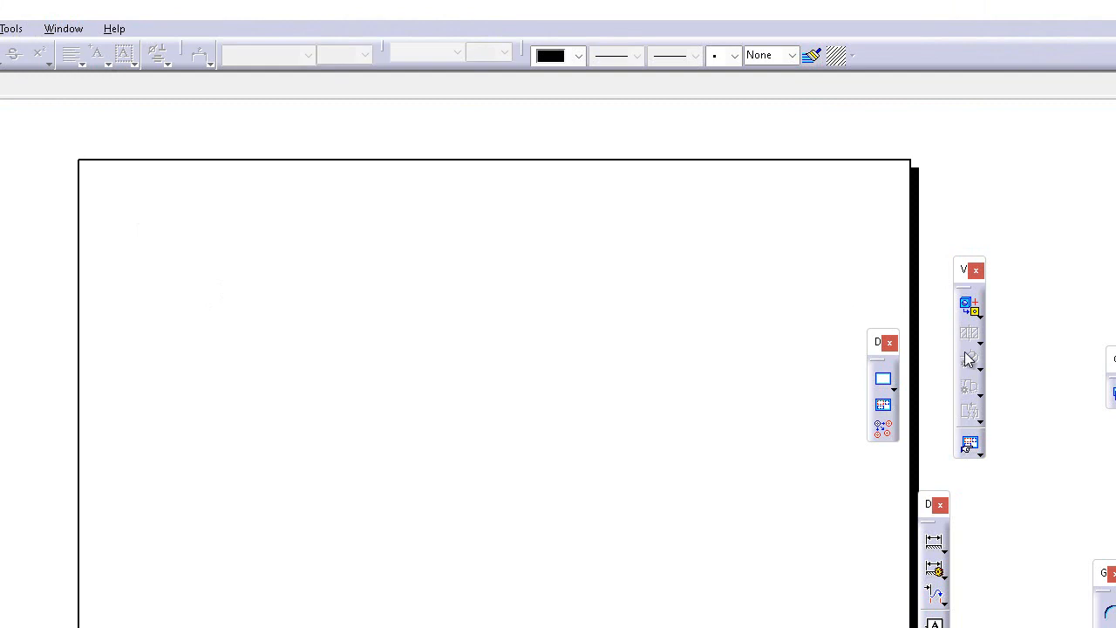
pyautogui.click(976, 310)
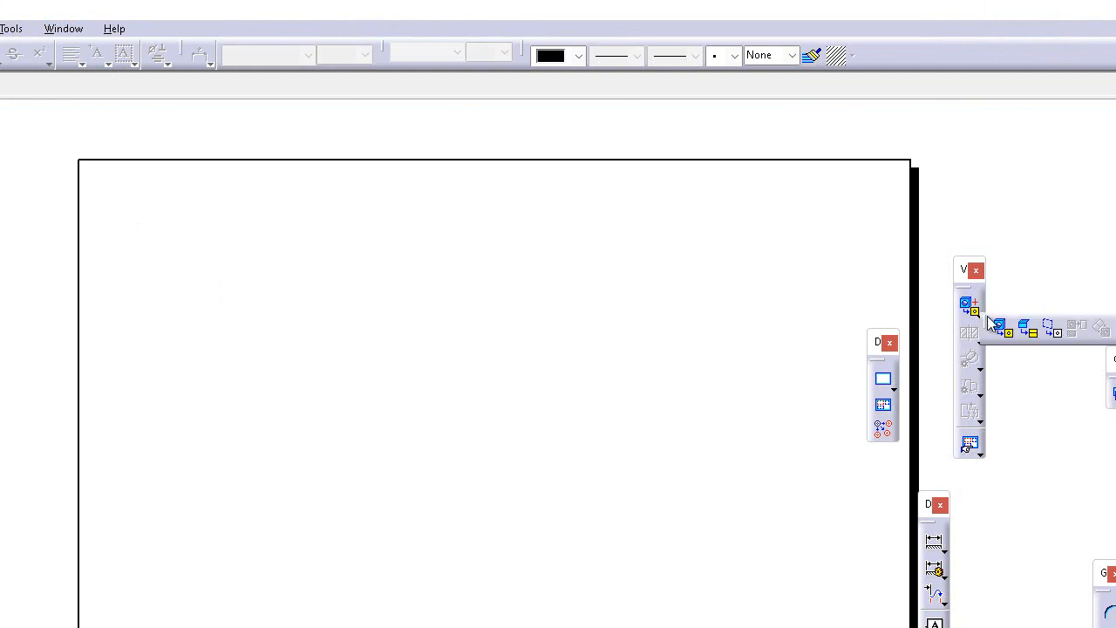
pyautogui.click(1038, 336)
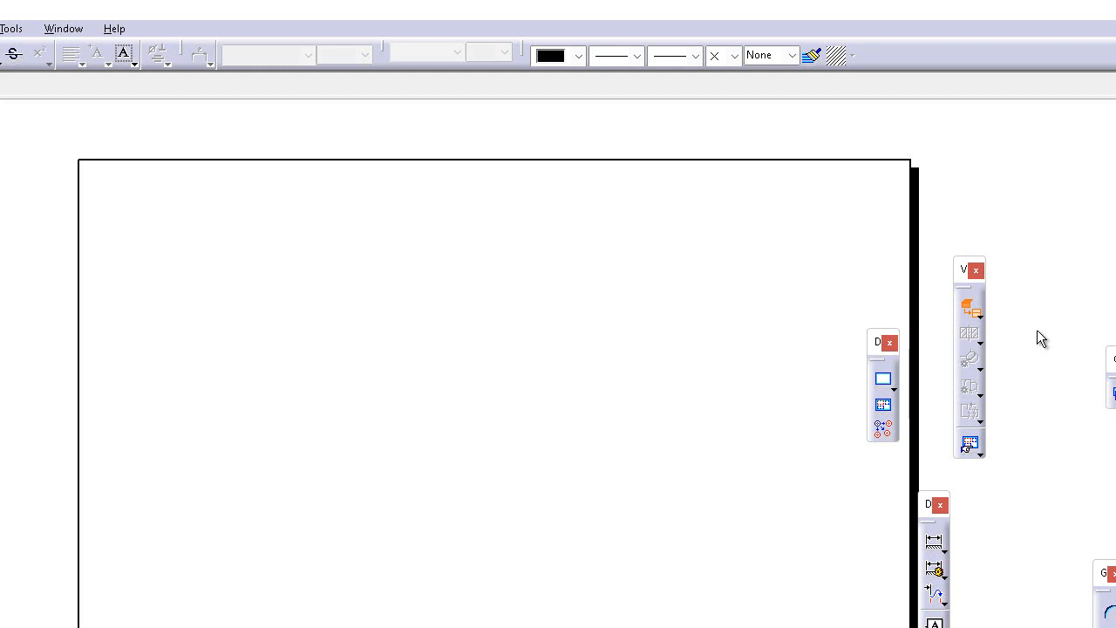
pyautogui.click(63, 27)
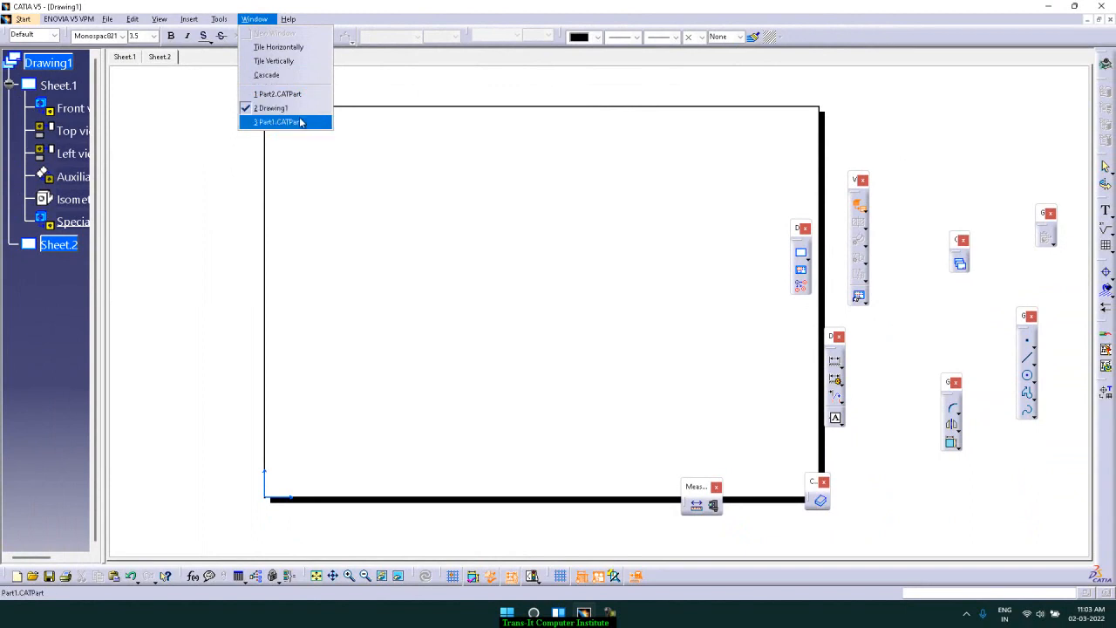
pyautogui.click(300, 122)
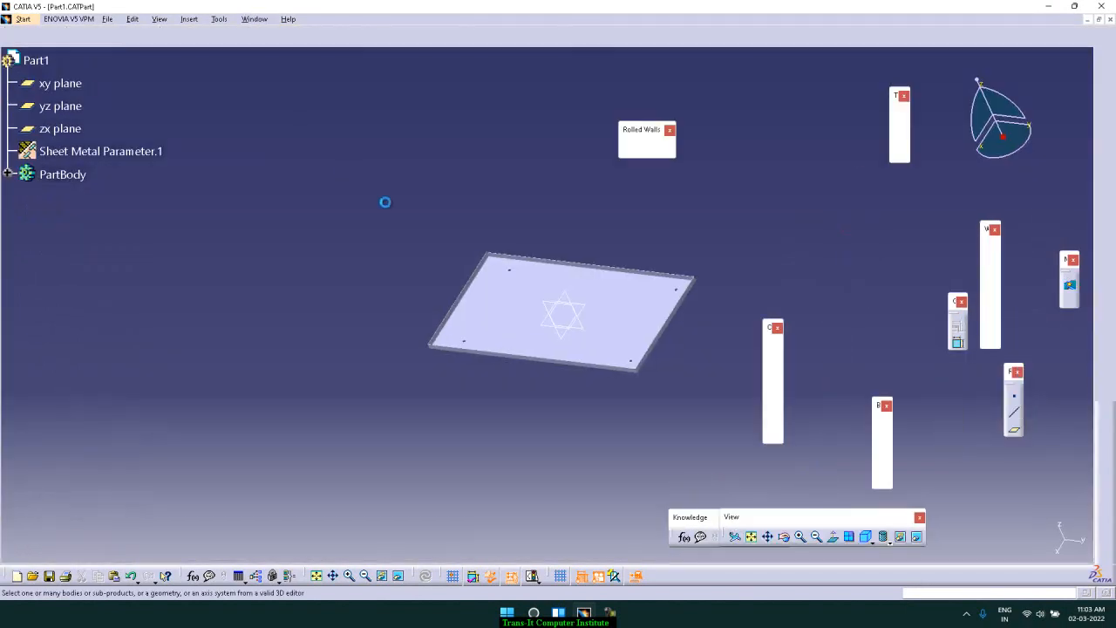
pyautogui.click(636, 303)
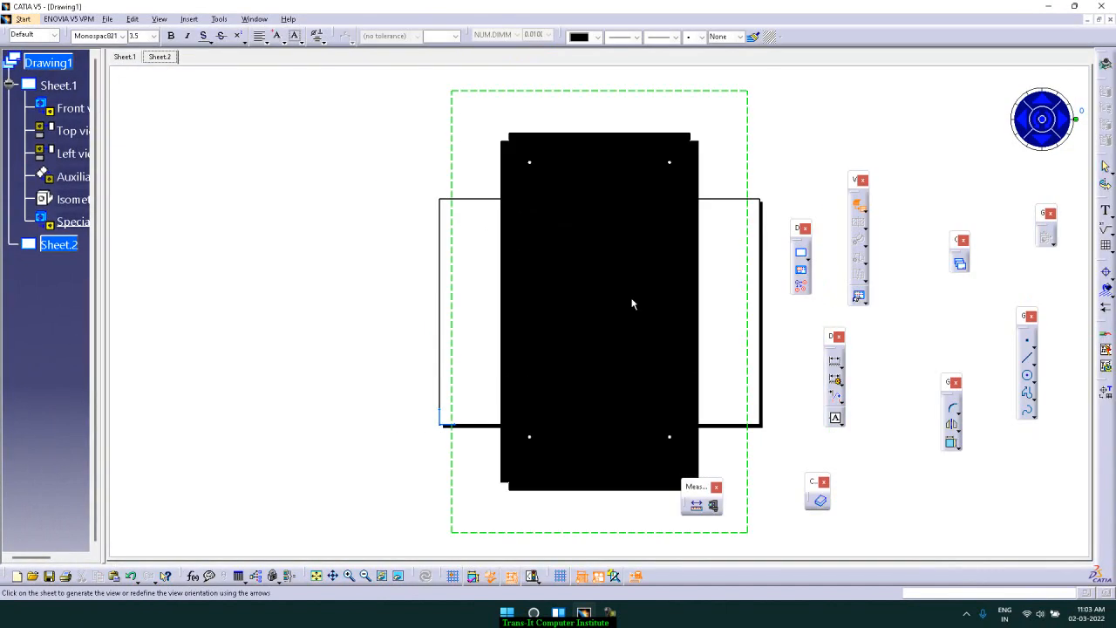
# Rotate the unfolded view's orientation to 270 degrees and generate it on the sheet
pyautogui.click(1047, 131)
pyautogui.click(1047, 131)
pyautogui.click(1047, 130)
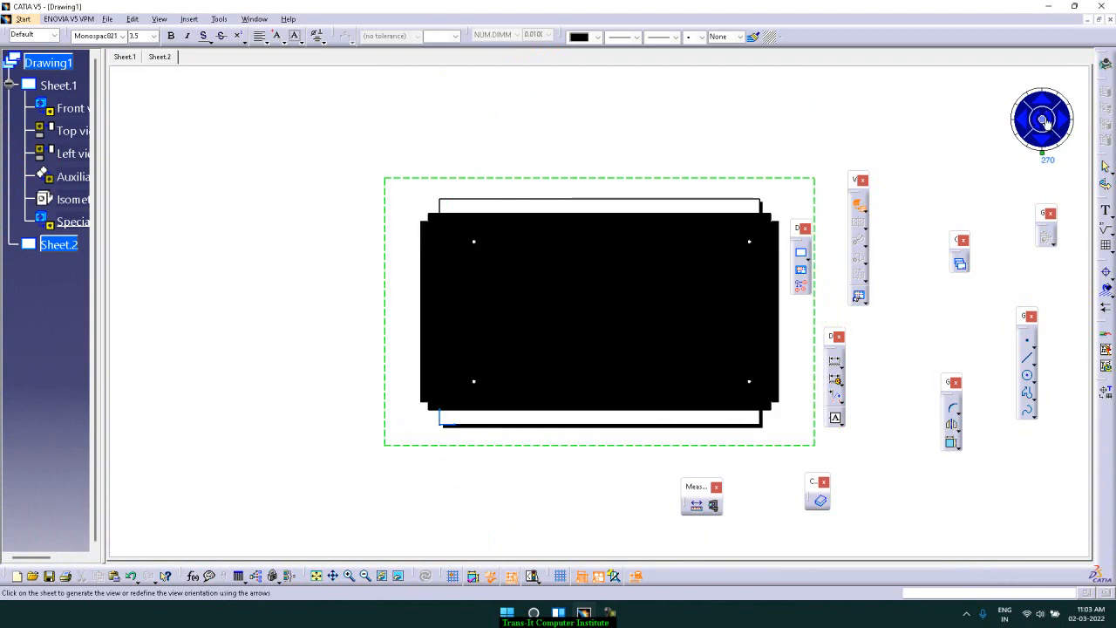
pyautogui.click(1043, 122)
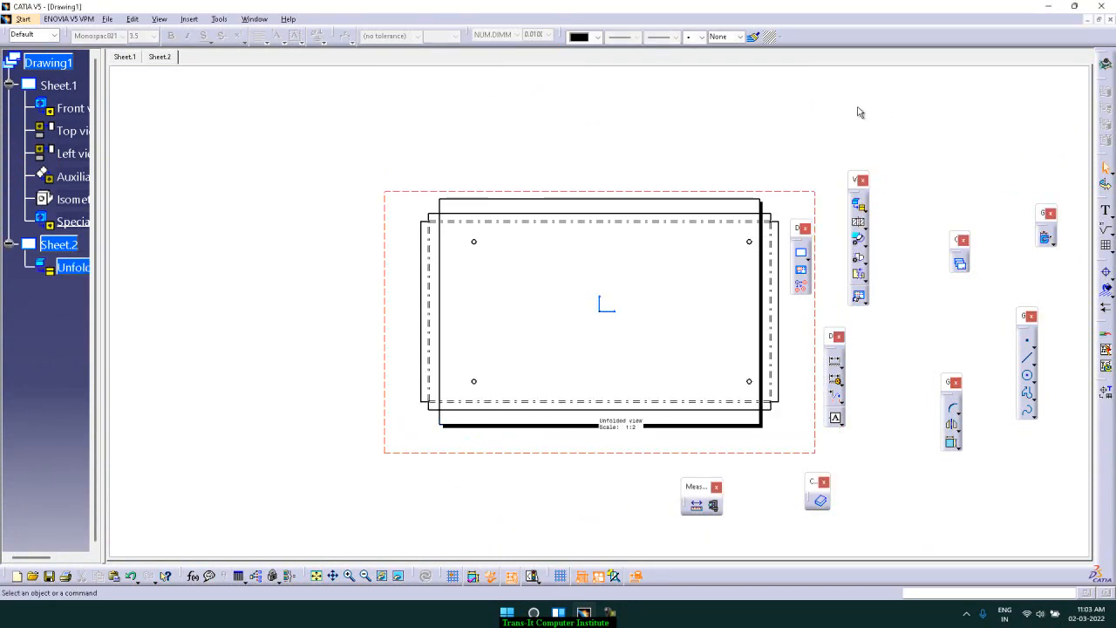
# Set the second sheet's scale to 1:4 in its properties
pyautogui.rightClick(70, 251)
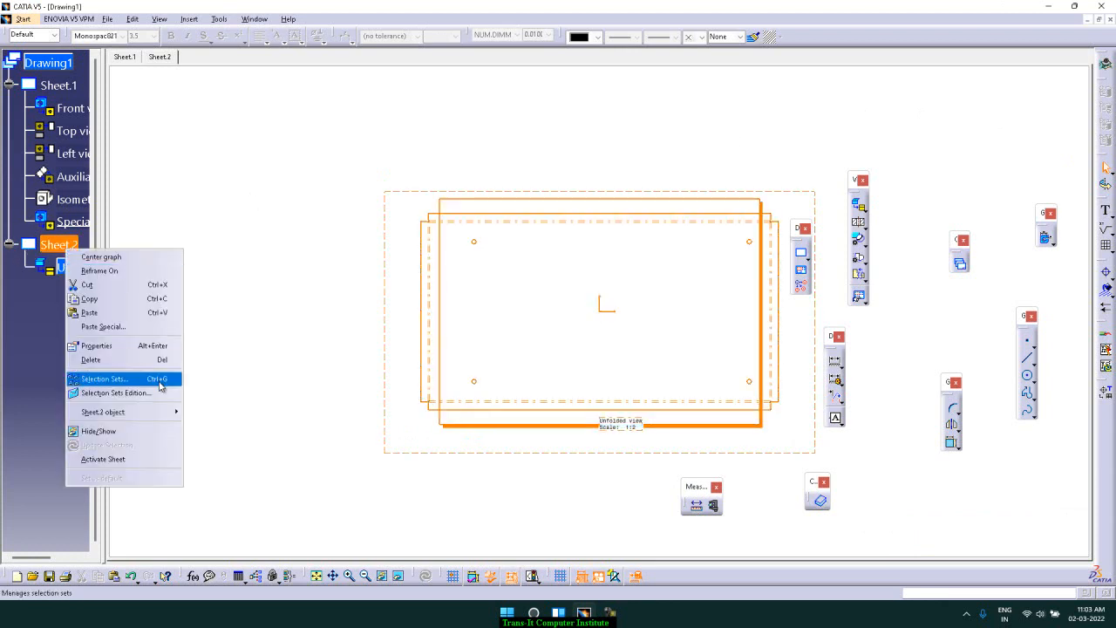
pyautogui.click(141, 346)
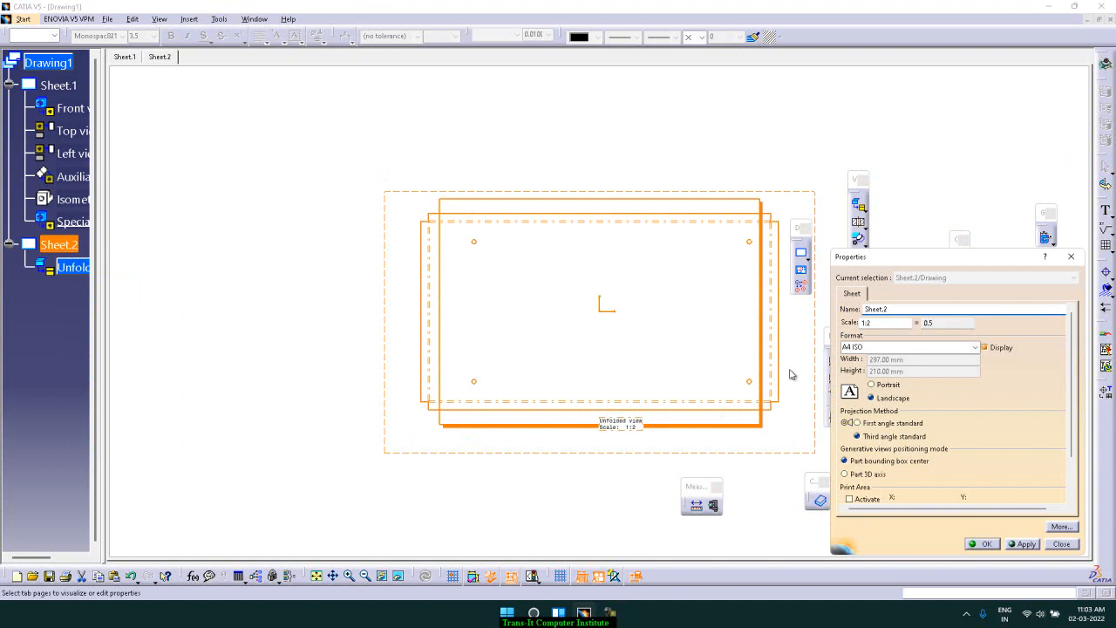
pyautogui.click(879, 324)
pyautogui.write('4')
pyautogui.press('Return')
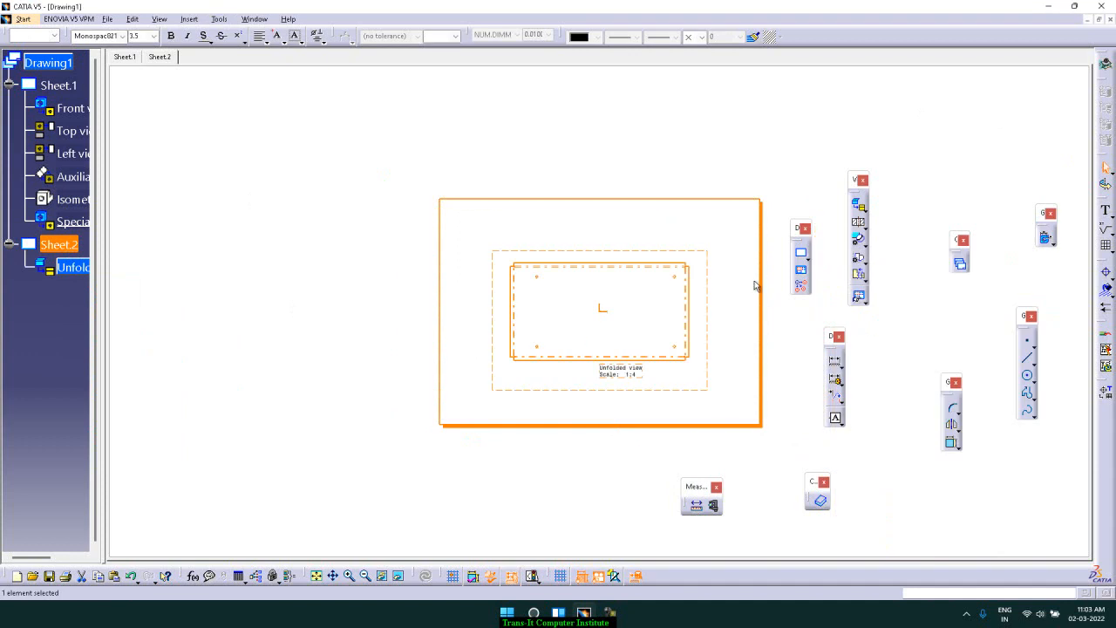
pyautogui.click(704, 104)
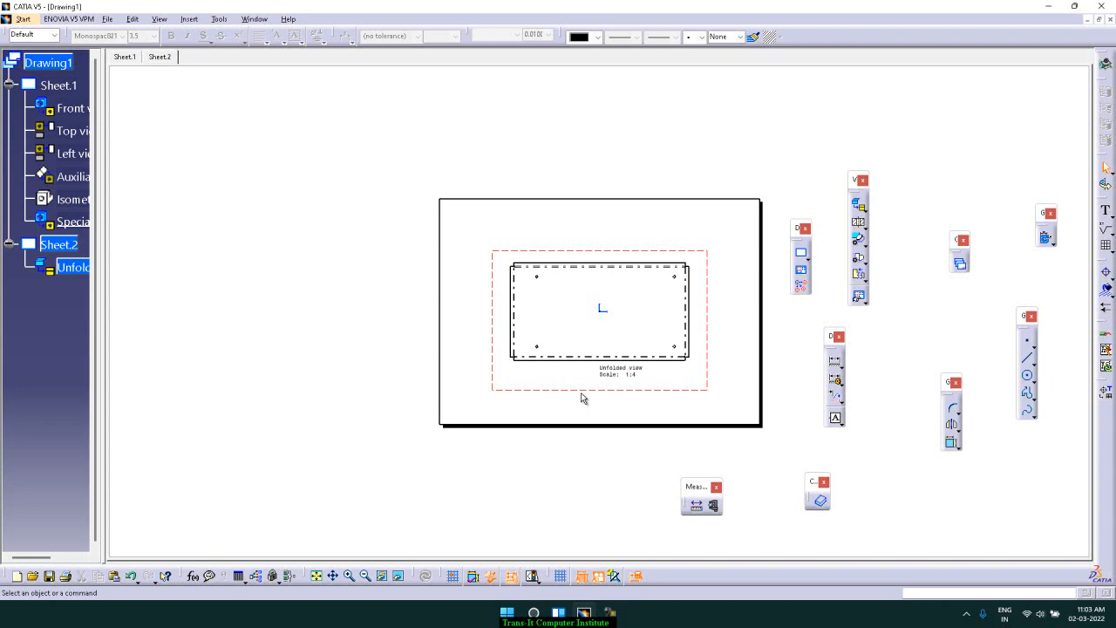
pyautogui.click(556, 270)
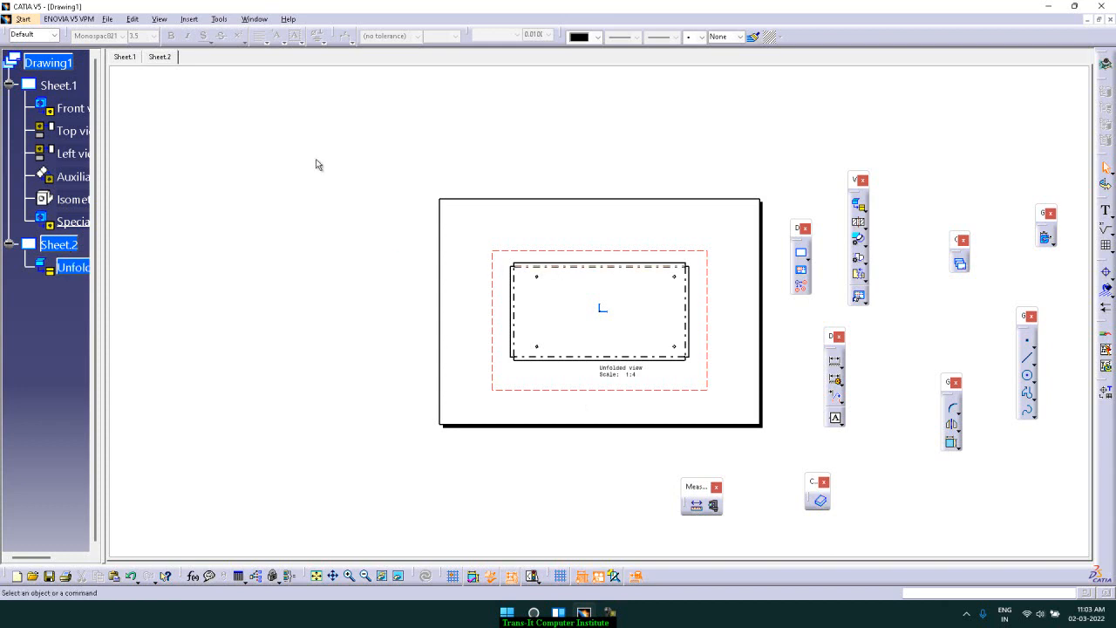
# Add a third sheet and open Part1 from the catia Assembly1 folder
pyautogui.click(802, 254)
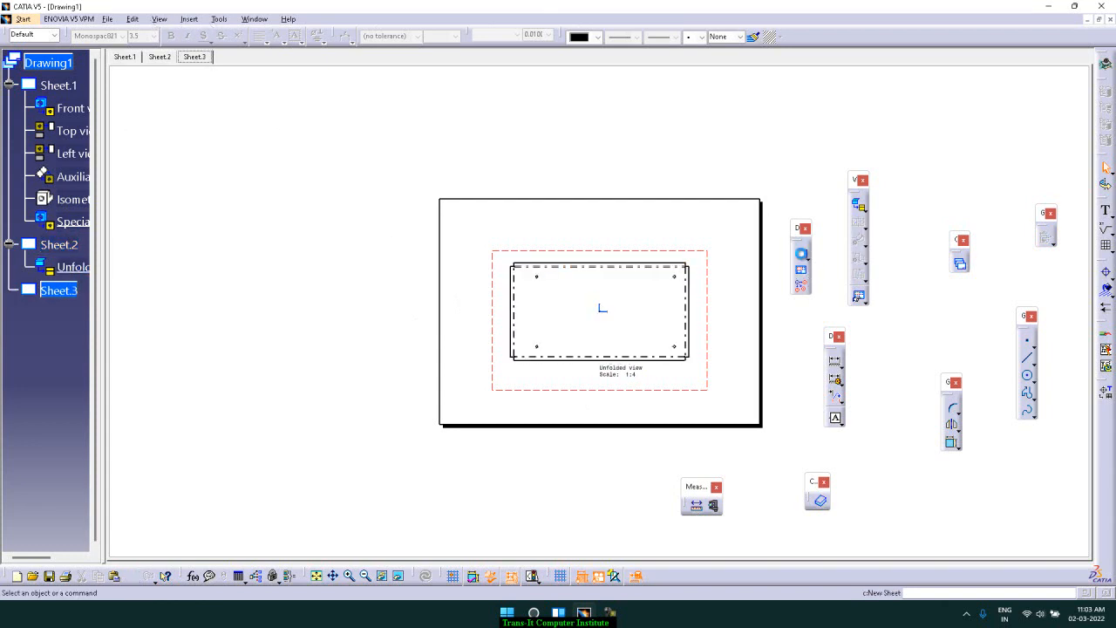
pyautogui.click(108, 19)
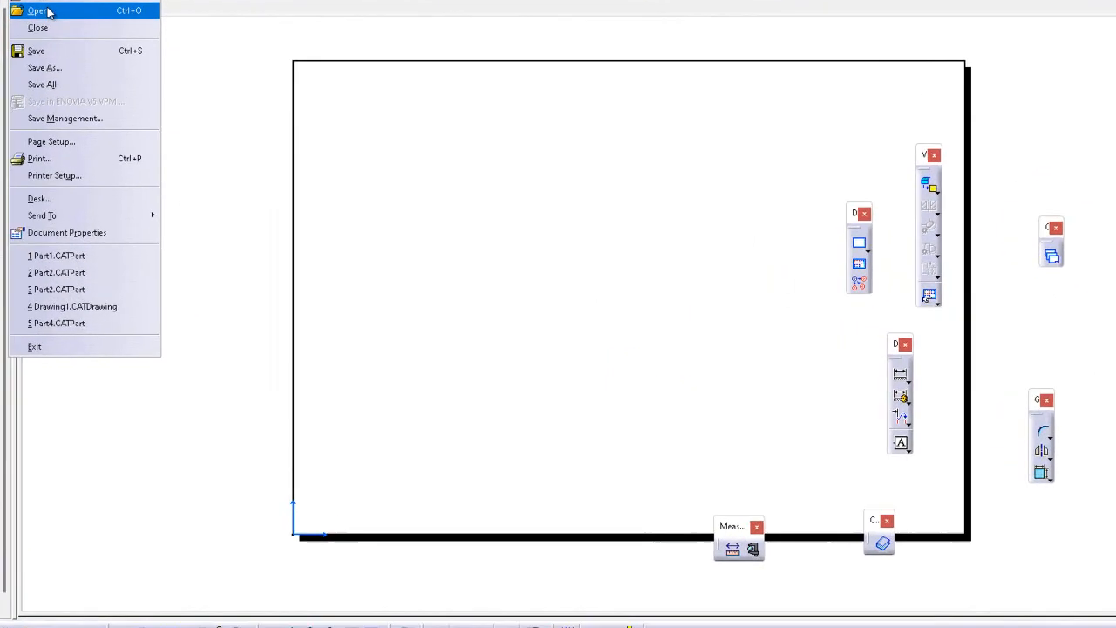
pyautogui.click(131, 62)
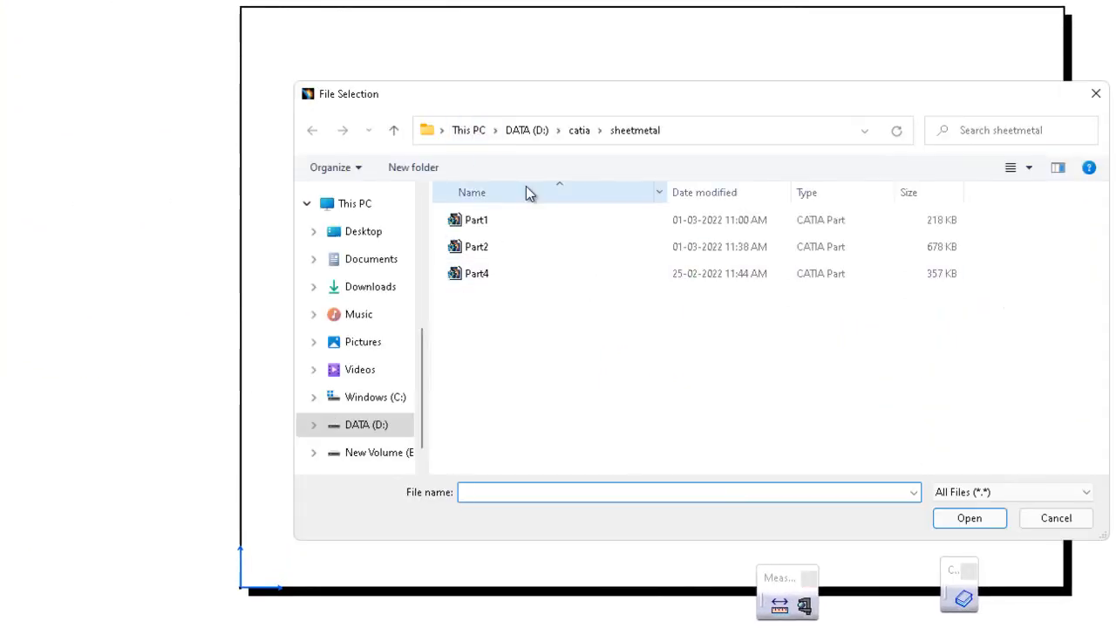
pyautogui.click(575, 131)
pyautogui.click(522, 275)
pyautogui.doubleClick(518, 281)
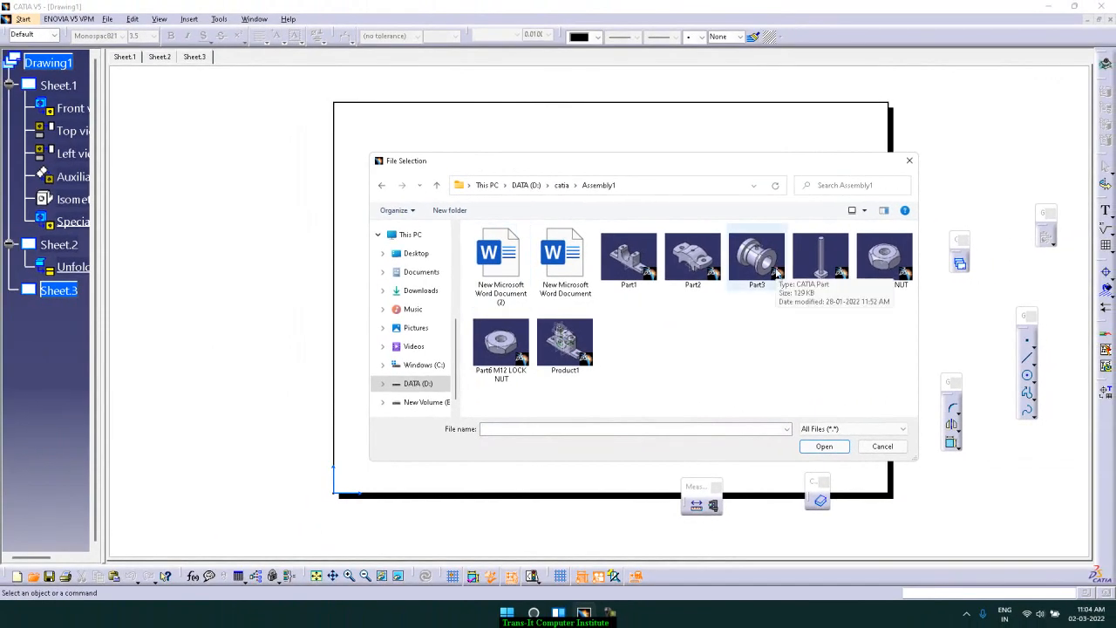
pyautogui.click(645, 267)
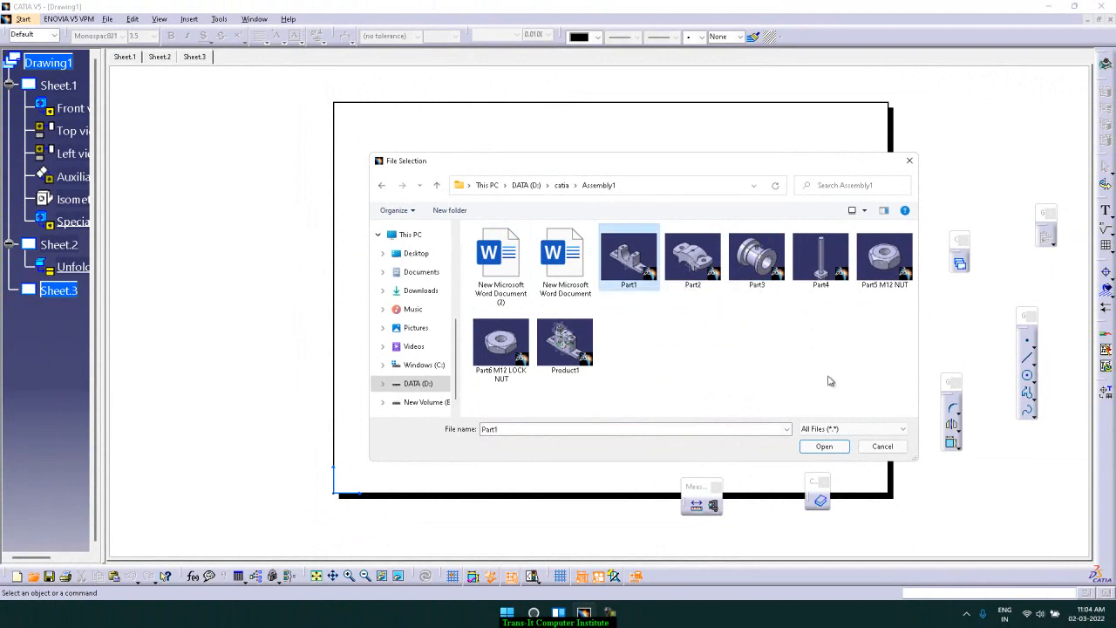
pyautogui.click(823, 447)
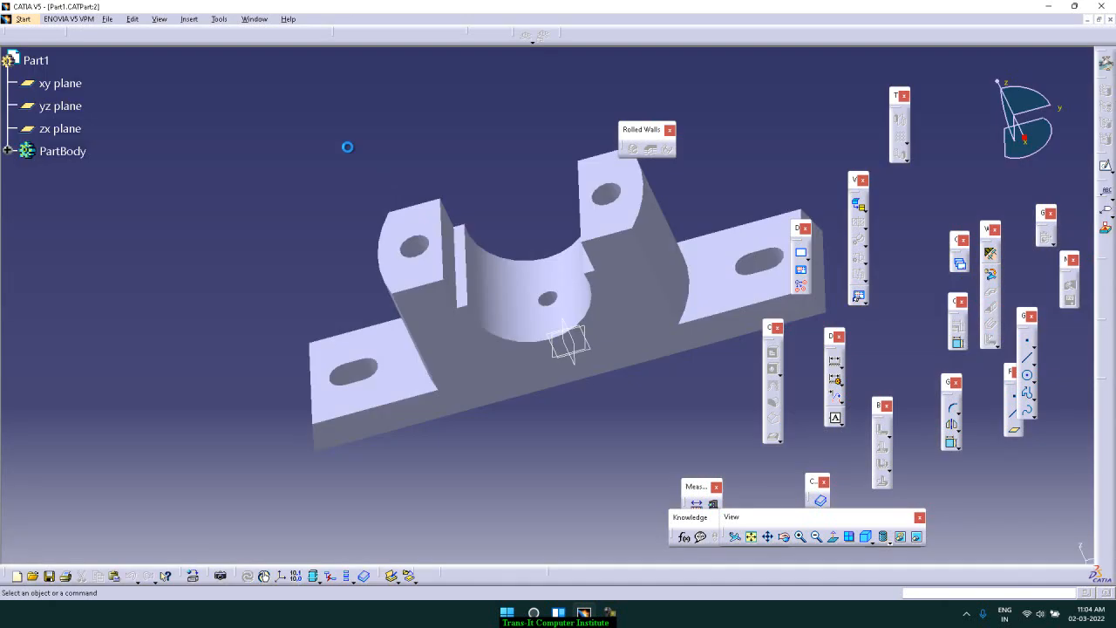
# Start a Front View on Sheet.3 and switch to the Part1 window to pick its reference
pyautogui.click(255, 19)
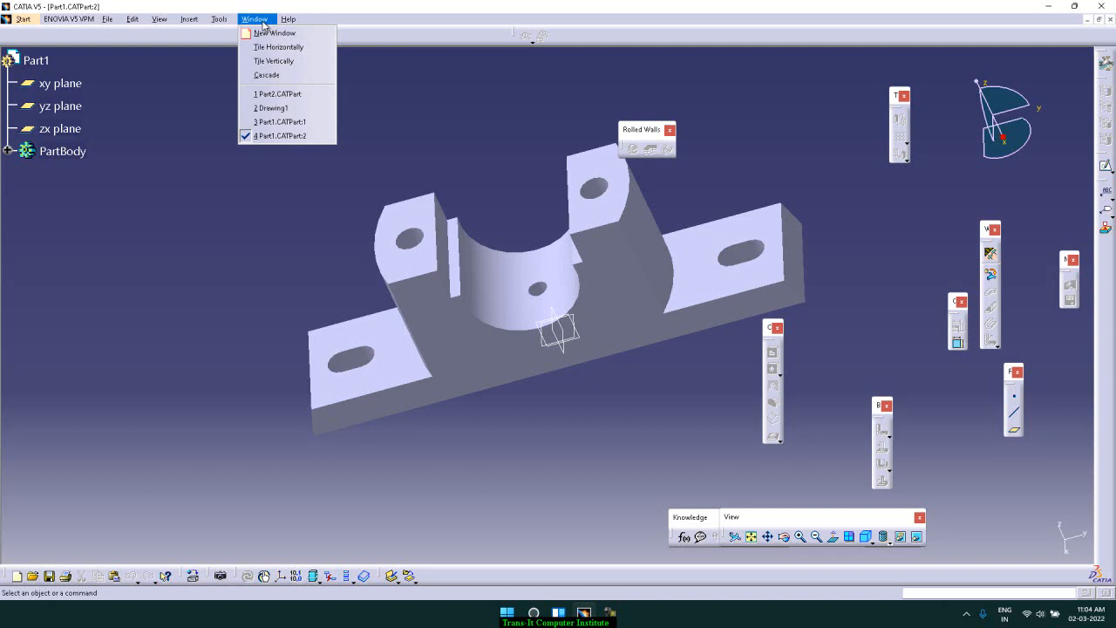
pyautogui.click(277, 108)
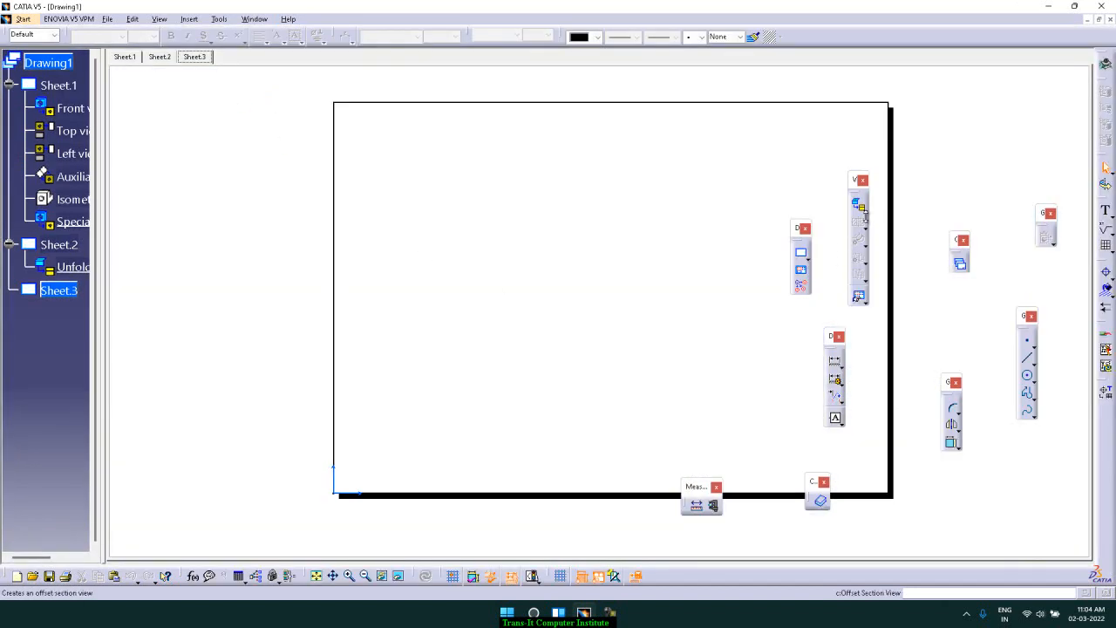
pyautogui.click(864, 212)
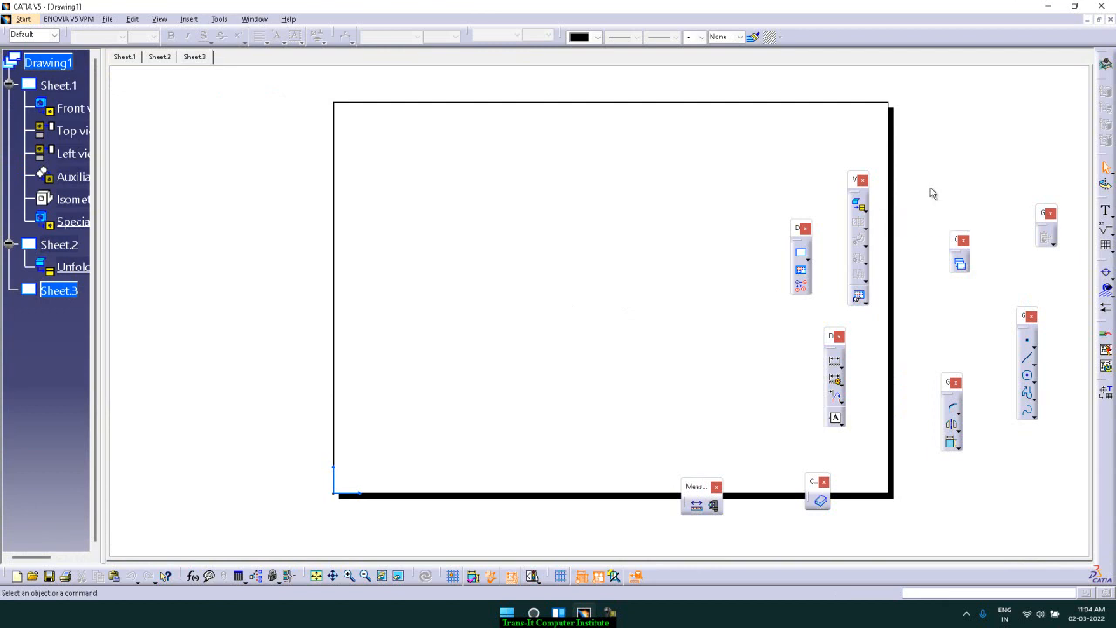
pyautogui.click(190, 19)
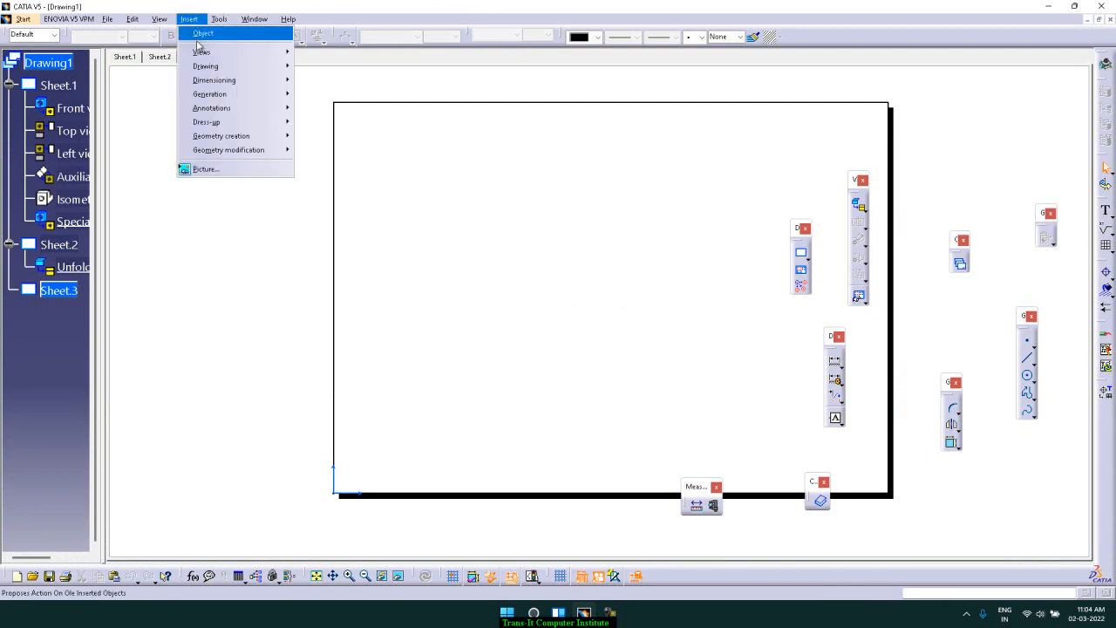
pyautogui.moveTo(202, 52)
pyautogui.moveTo(318, 54)
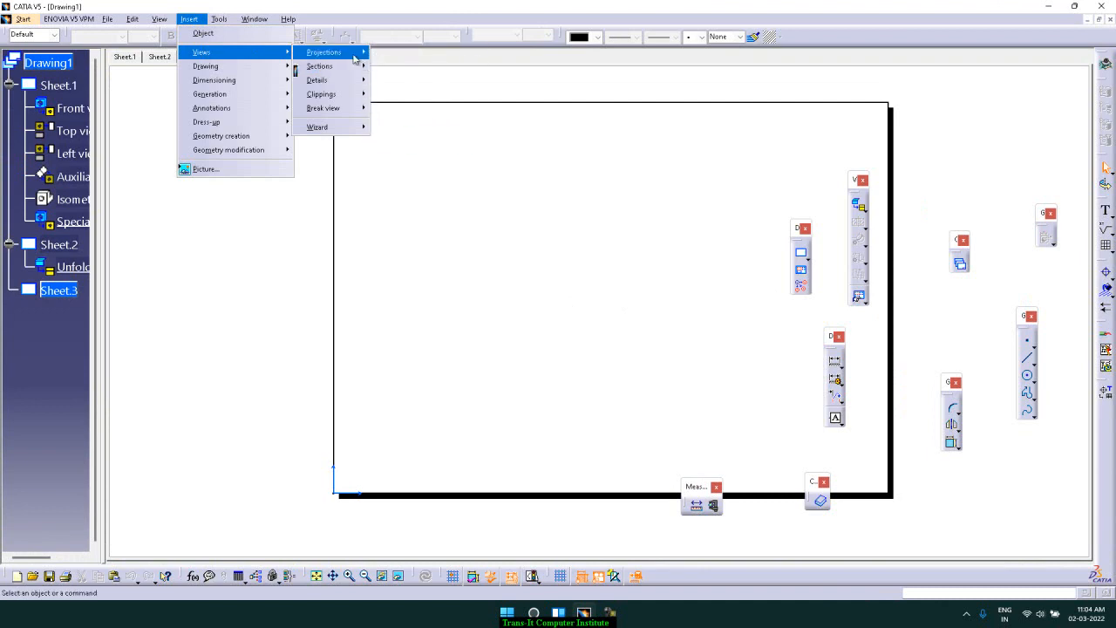
pyautogui.moveTo(353, 59)
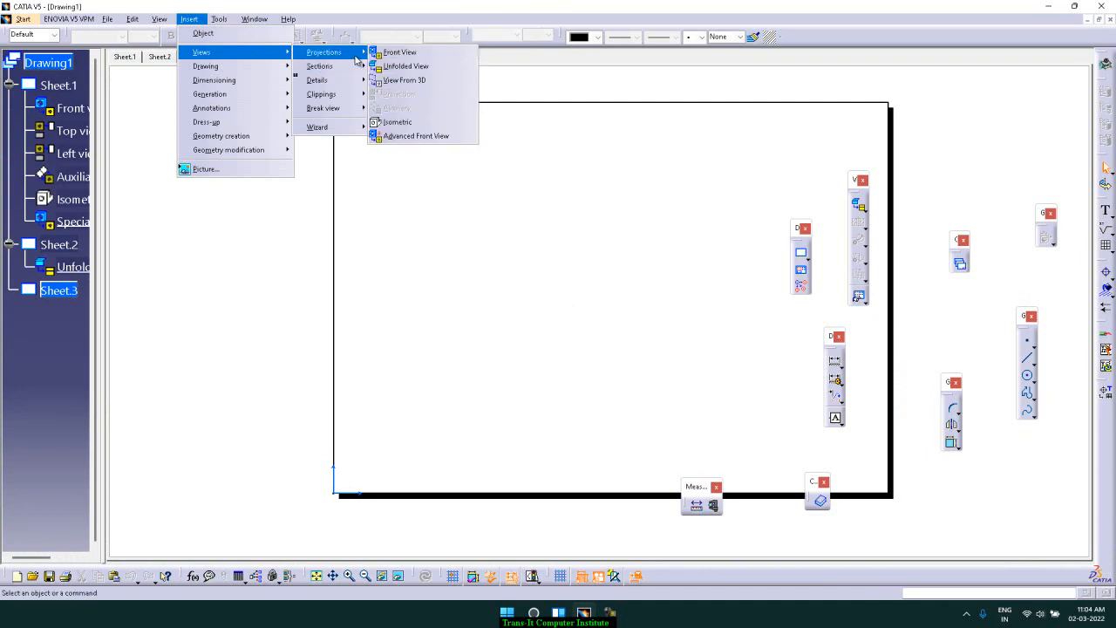
pyautogui.click(409, 60)
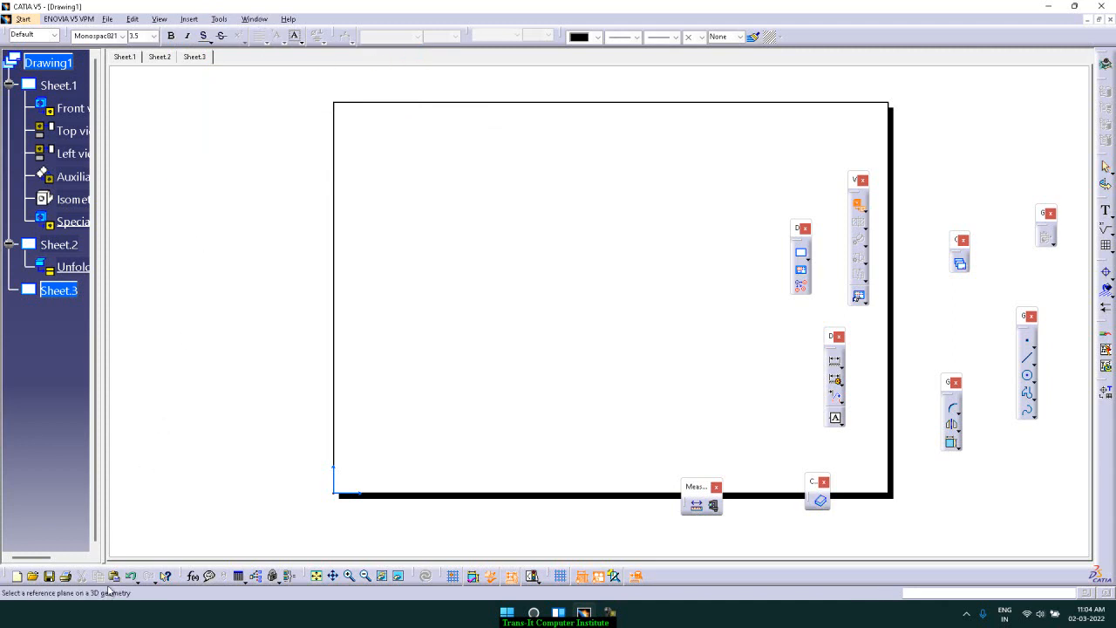
pyautogui.click(254, 19)
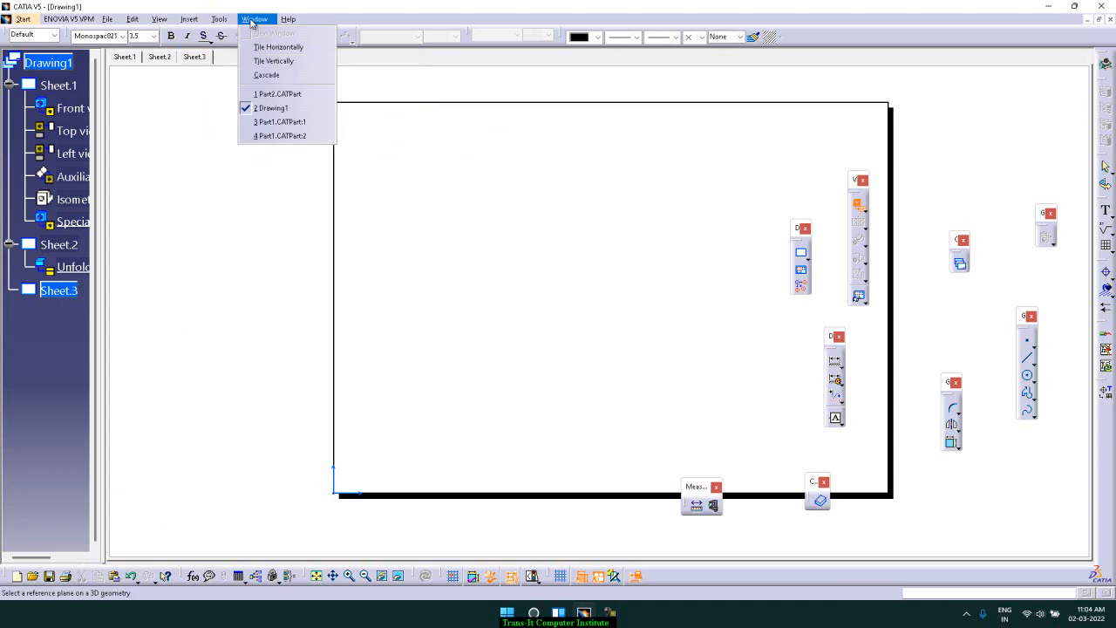
pyautogui.click(300, 136)
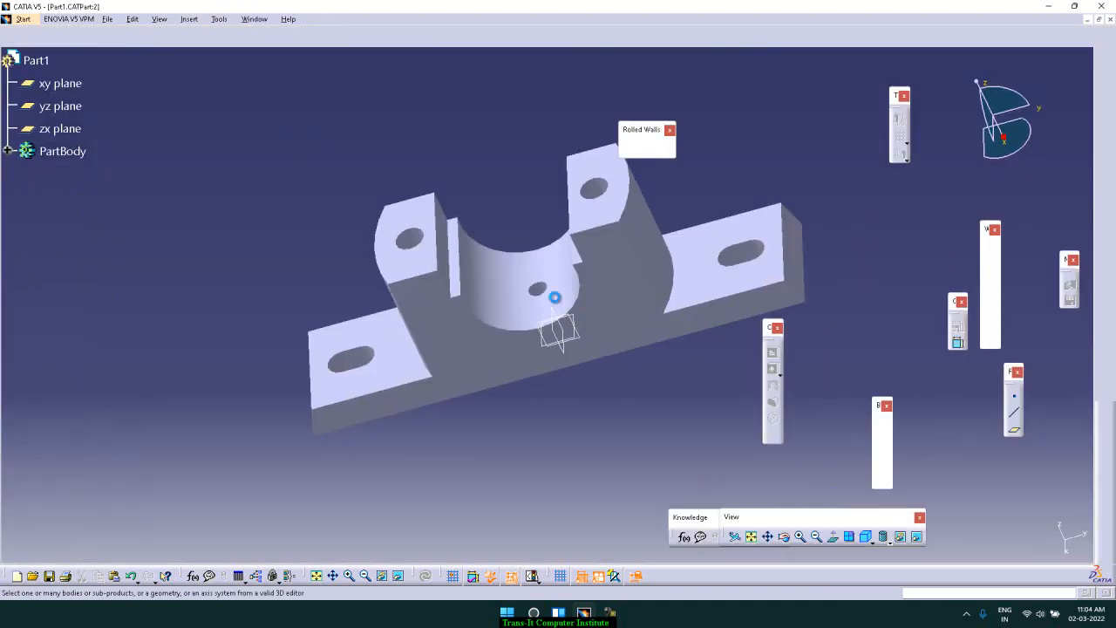
# Pick a face of the part as reference, position the front view near the sheet's lower left and generate it
pyautogui.click(636, 296)
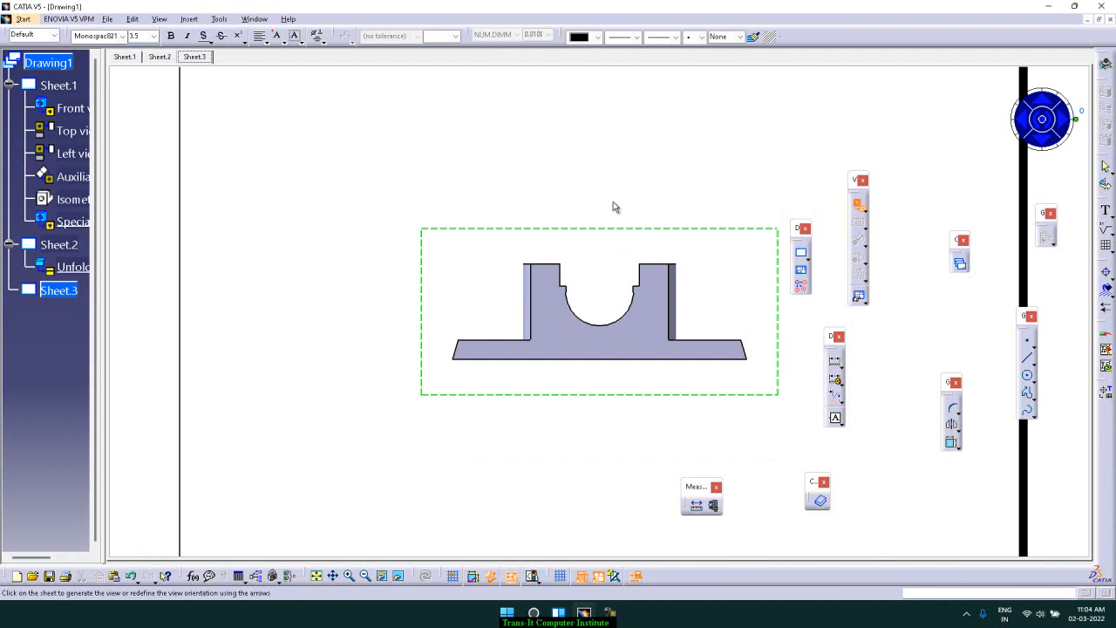
pyautogui.moveTo(620, 204); pyautogui.dragTo(620, 265, button='middle')
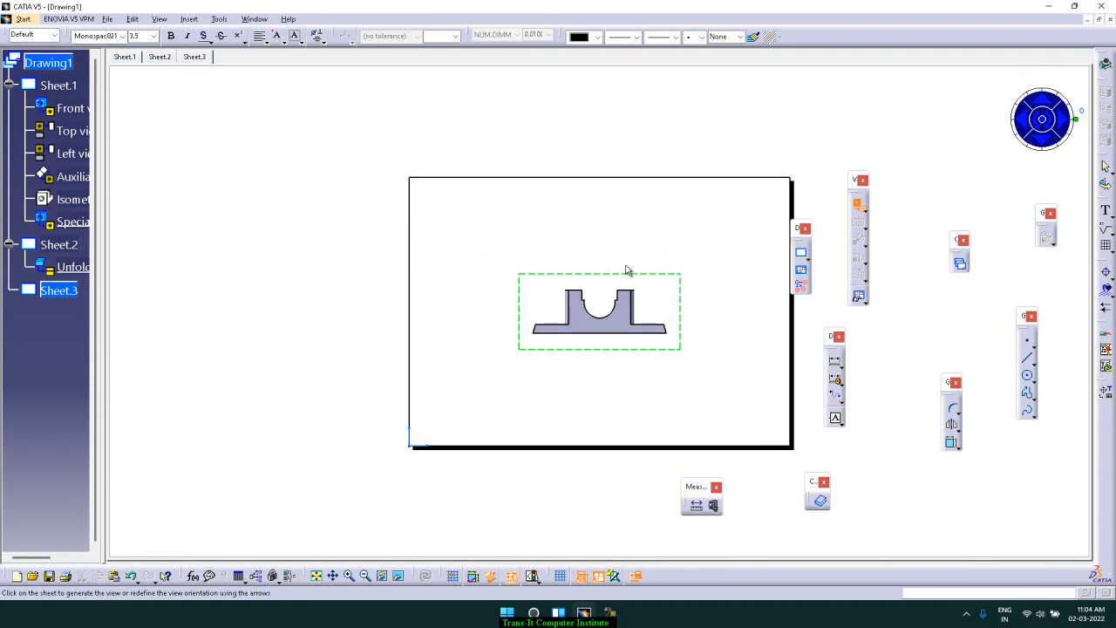
pyautogui.moveTo(616, 275); pyautogui.dragTo(534, 343)
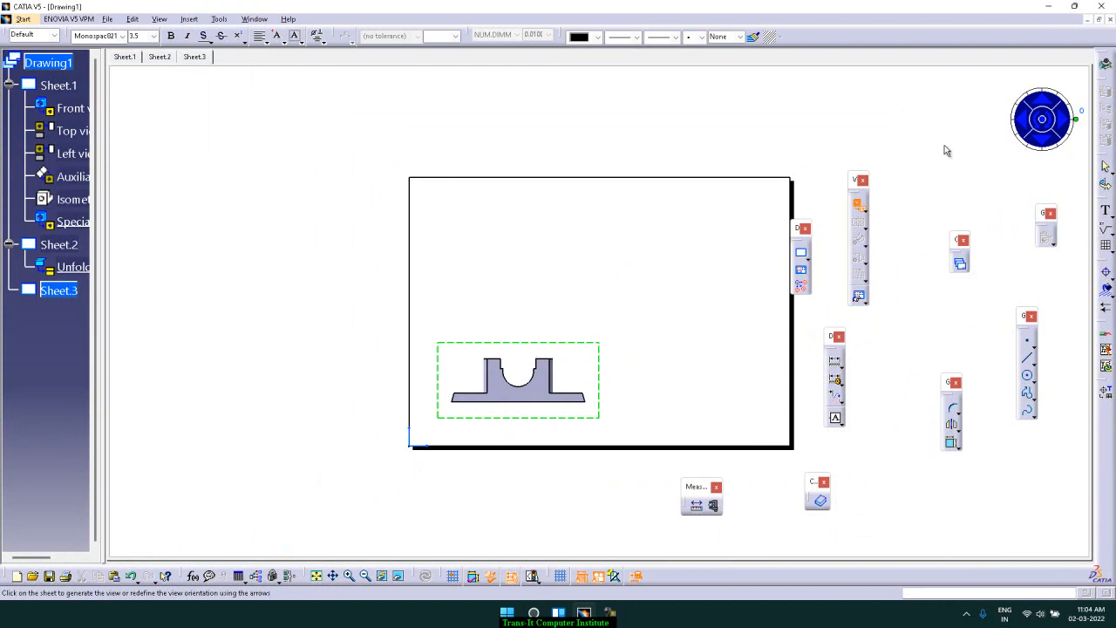
pyautogui.click(1041, 120)
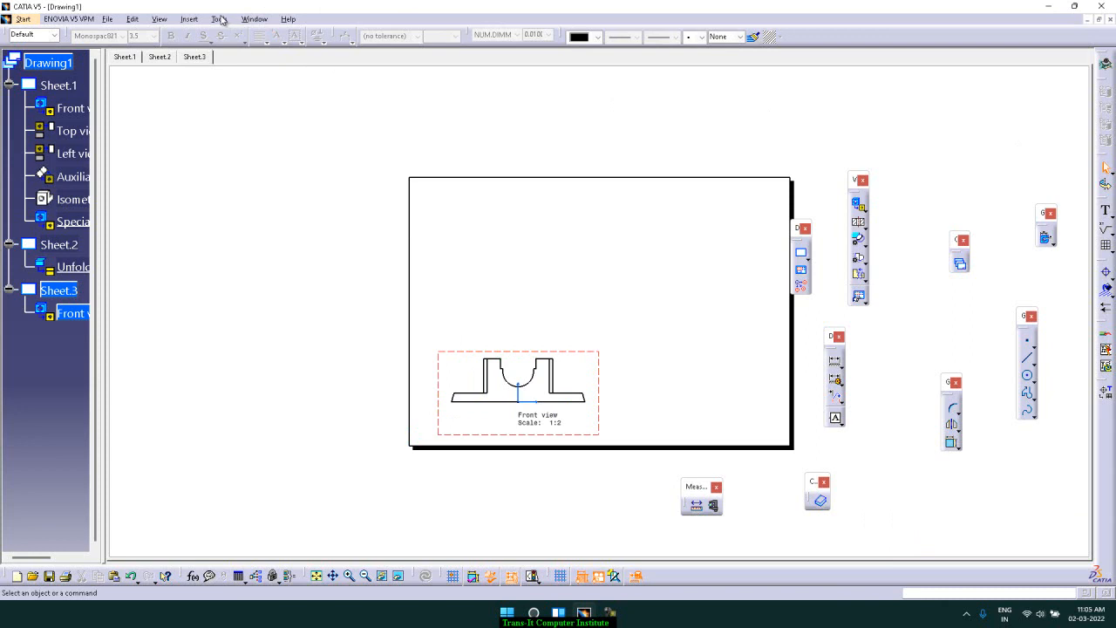
# Add a Projection View of the front view and place it above as the top view
pyautogui.click(253, 18)
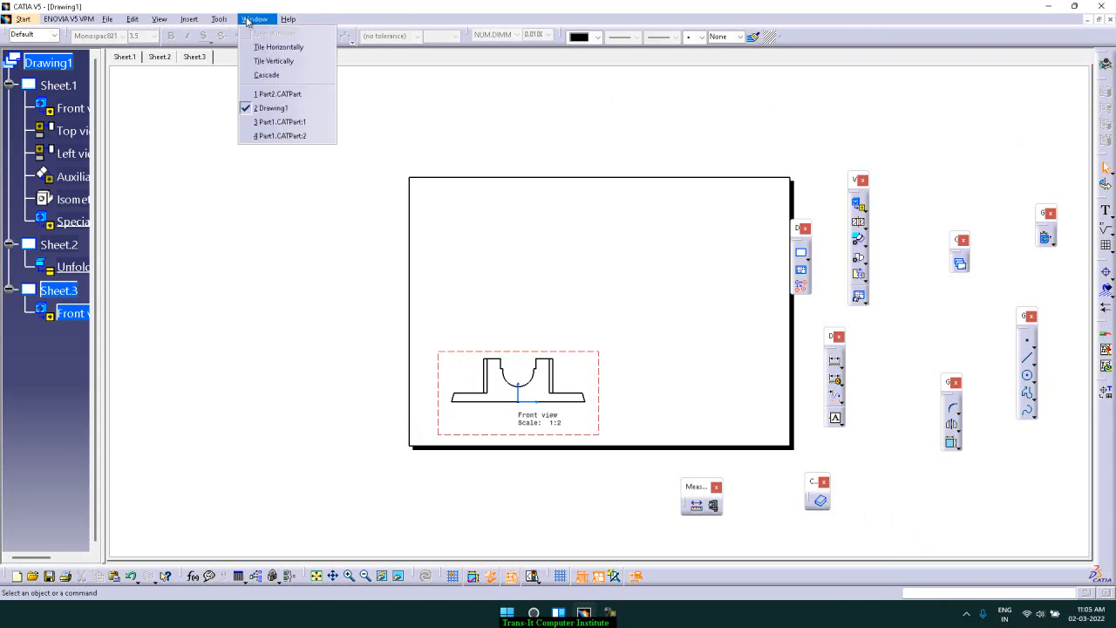
pyautogui.click(305, 136)
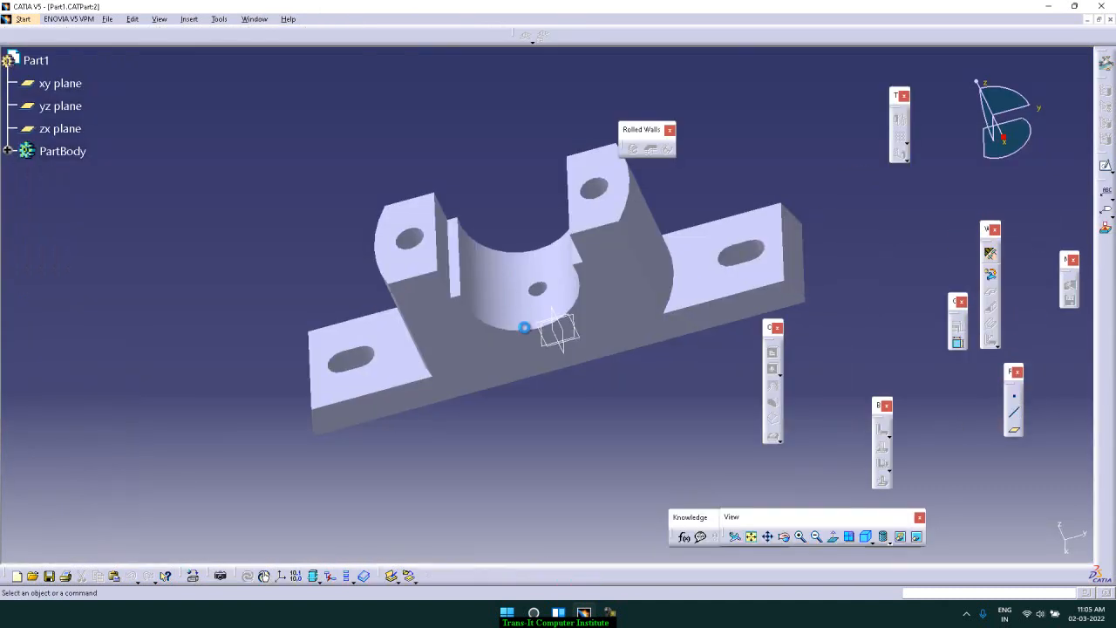
pyautogui.click(718, 182)
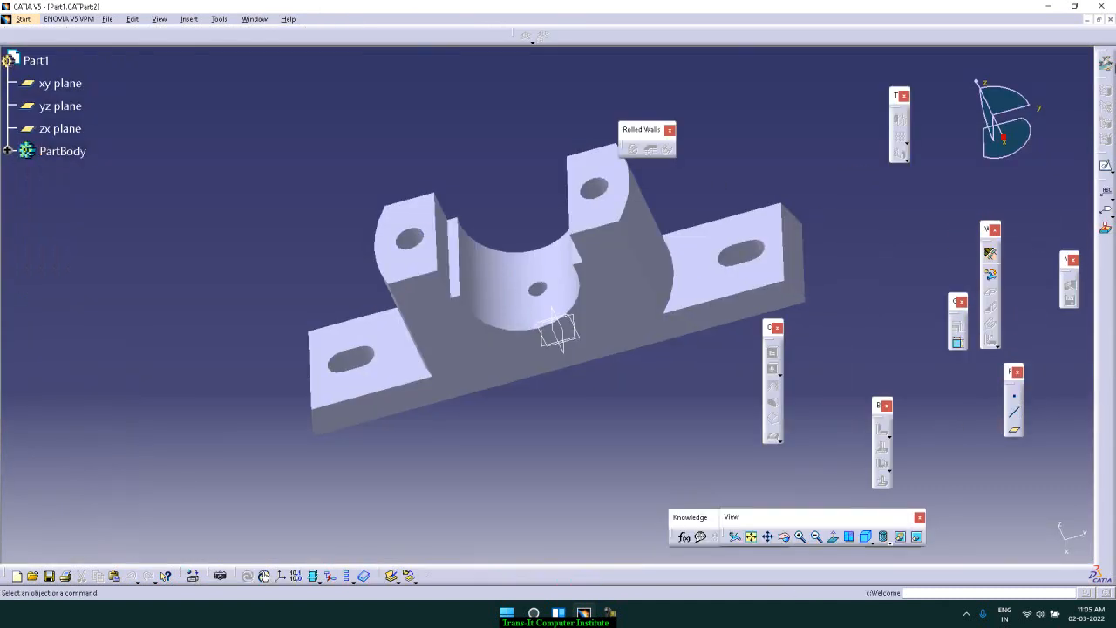
pyautogui.click(256, 18)
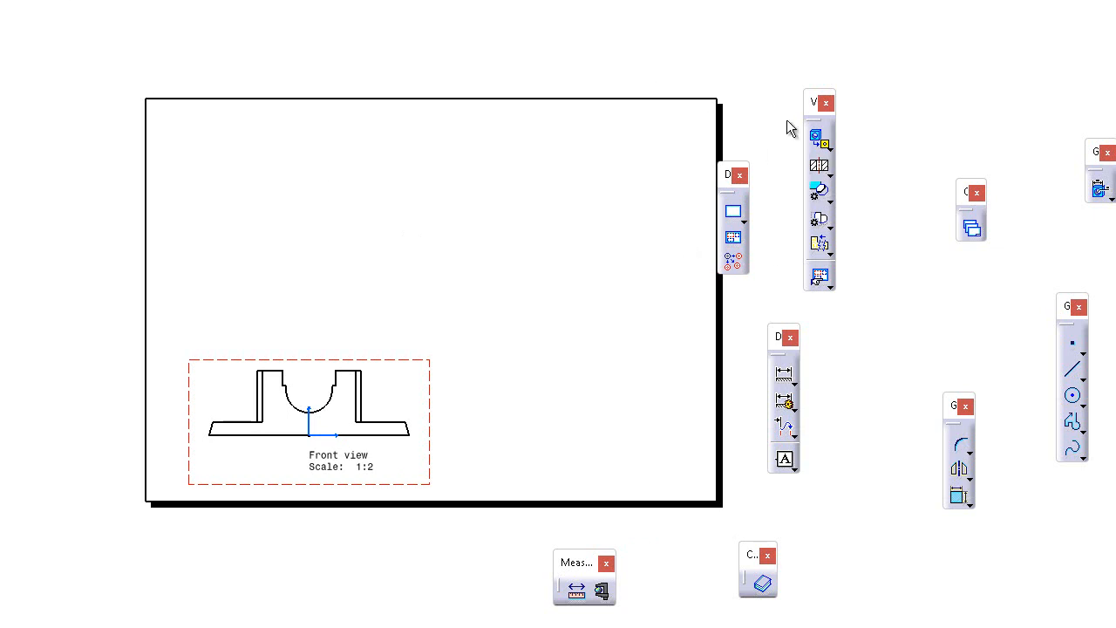
pyautogui.click(828, 147)
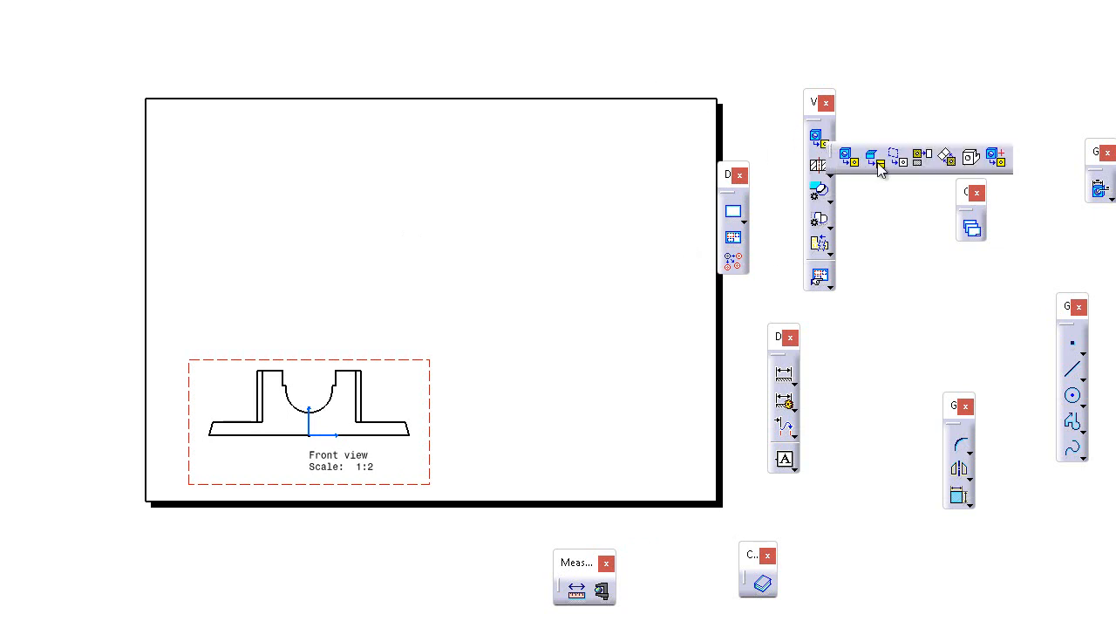
pyautogui.click(926, 162)
pyautogui.click(370, 248)
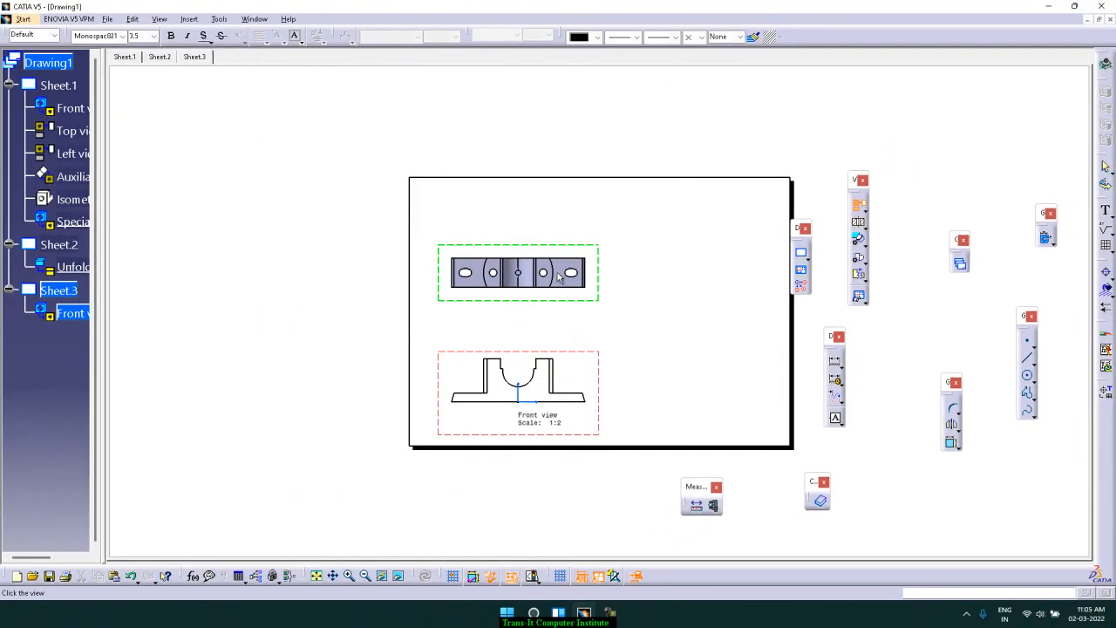
pyautogui.click(575, 263)
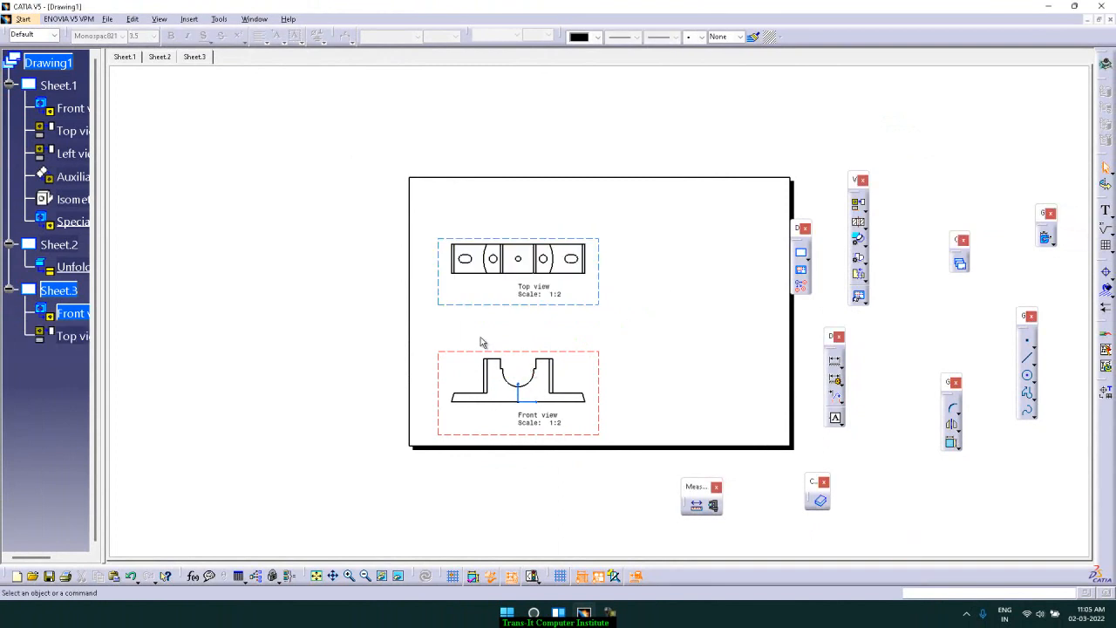
pyautogui.click(189, 18)
pyautogui.moveTo(204, 67)
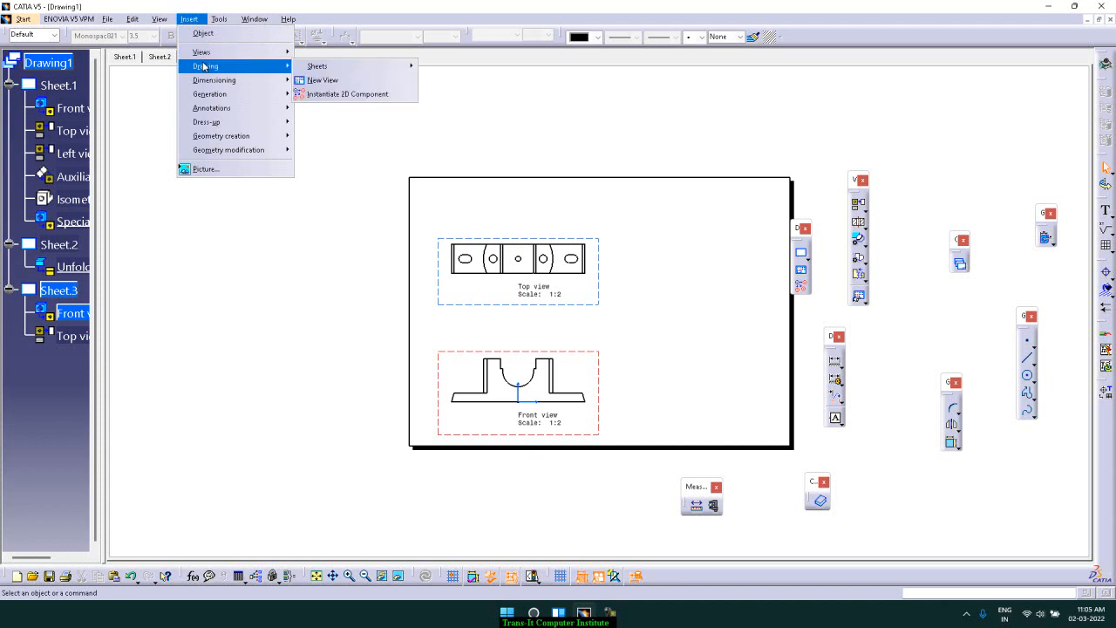
pyautogui.moveTo(236, 53)
pyautogui.moveTo(355, 68)
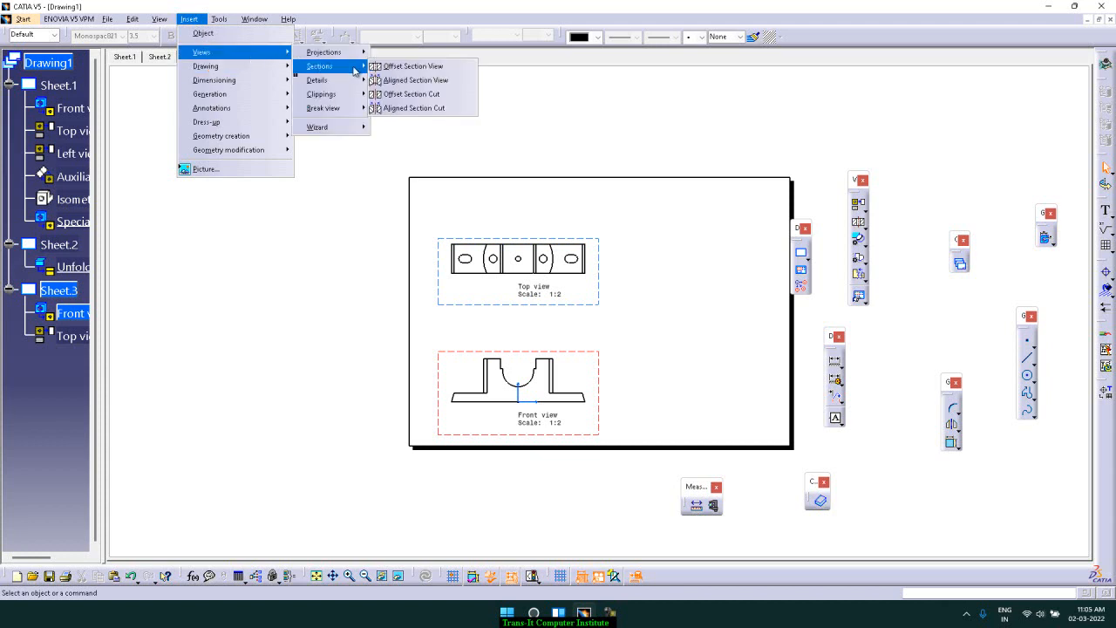
pyautogui.click(398, 68)
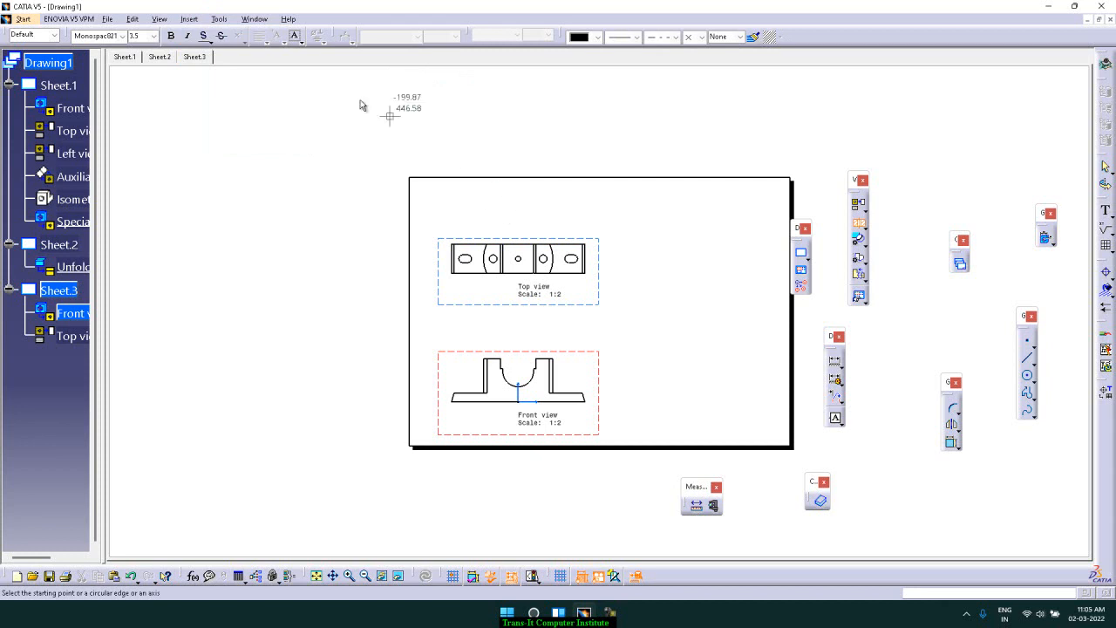
pyautogui.press('Escape')
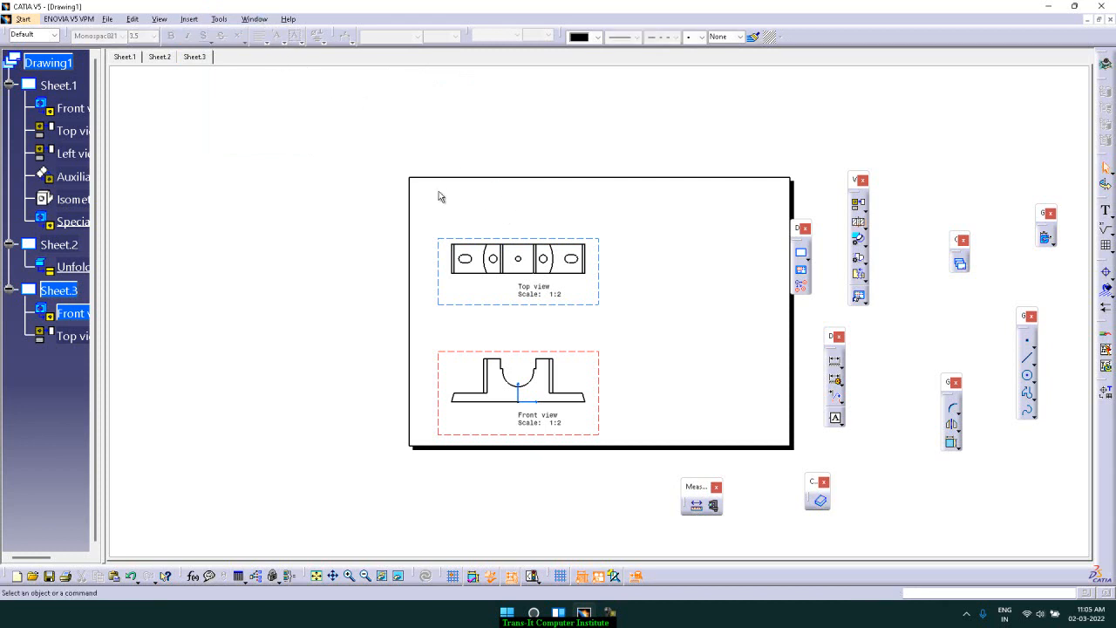
# Activate the top view and create an offset section view B-B cut horizontally through its centre, placing it between the top and front views
pyautogui.rightClick(460, 239)
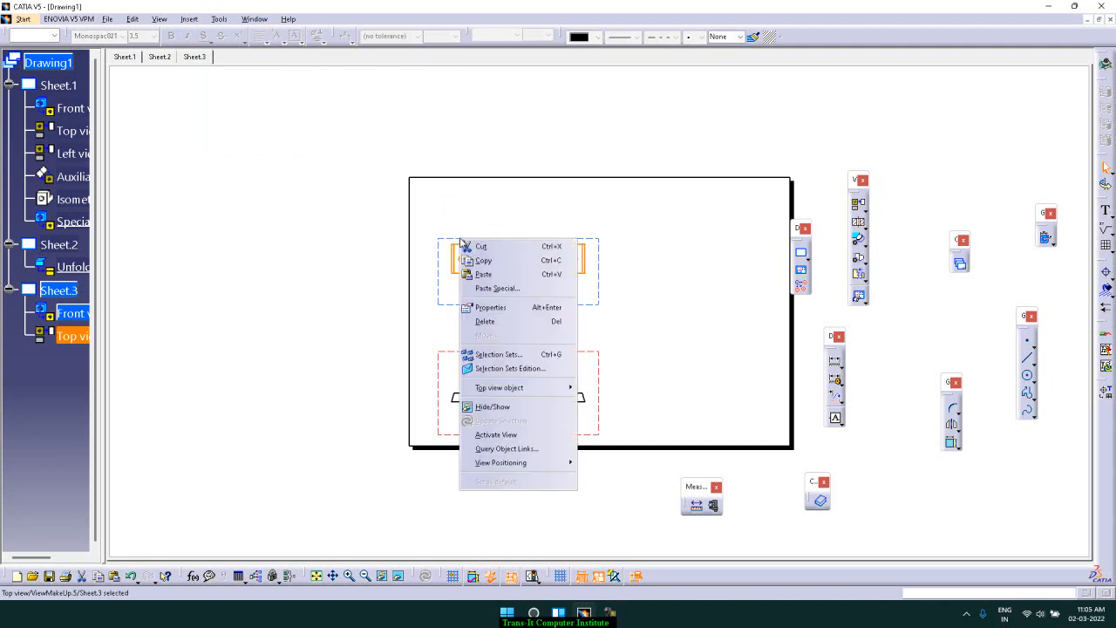
pyautogui.click(538, 434)
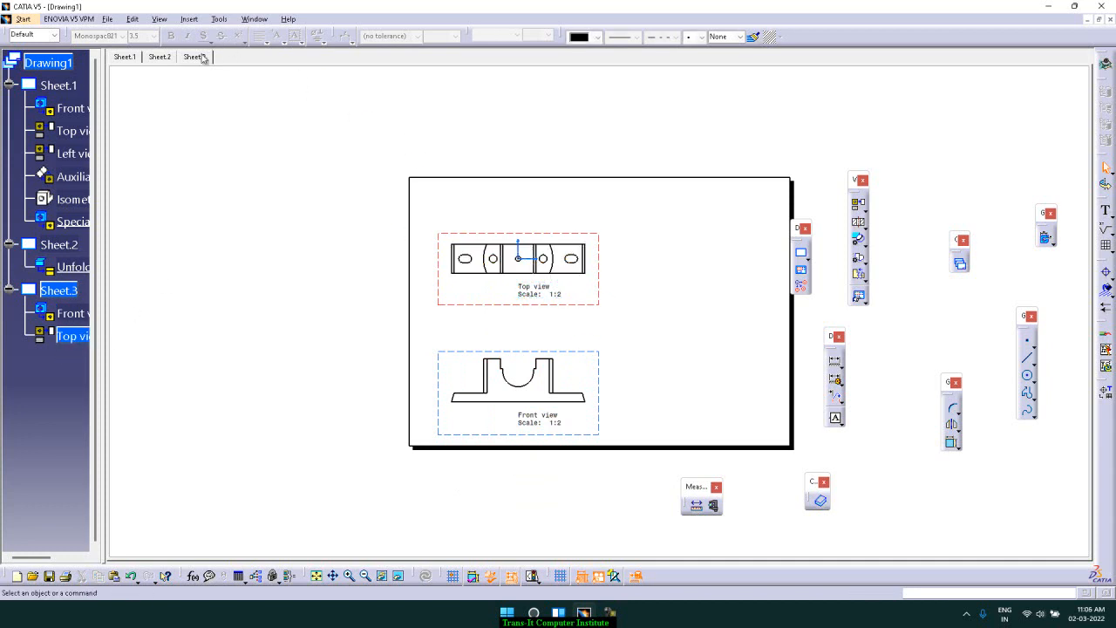
pyautogui.click(202, 18)
pyautogui.moveTo(217, 54)
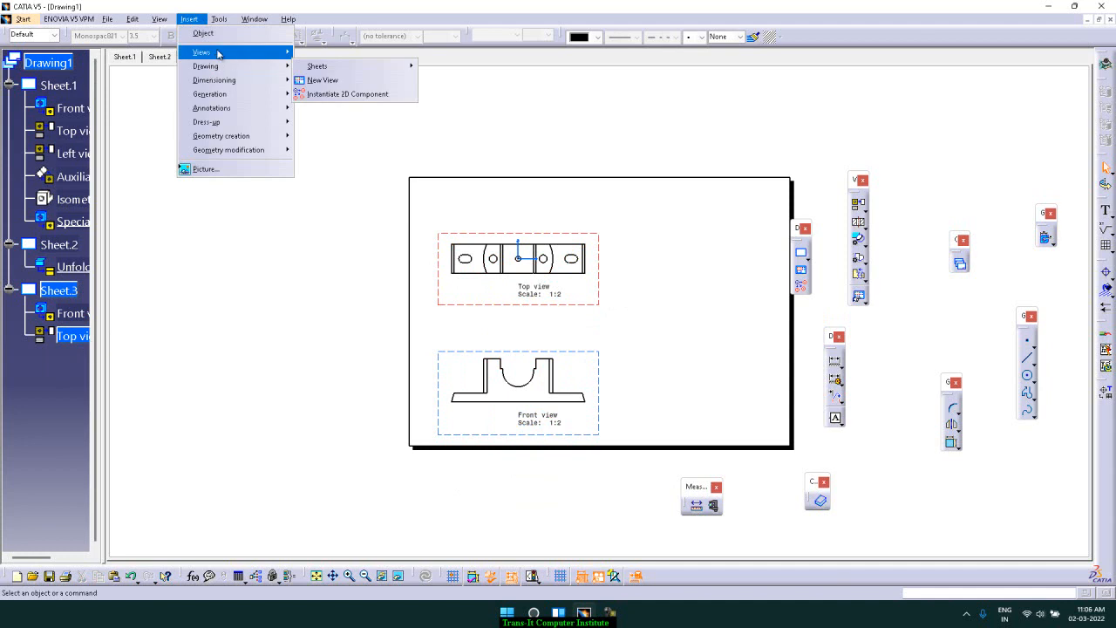
pyautogui.moveTo(330, 67)
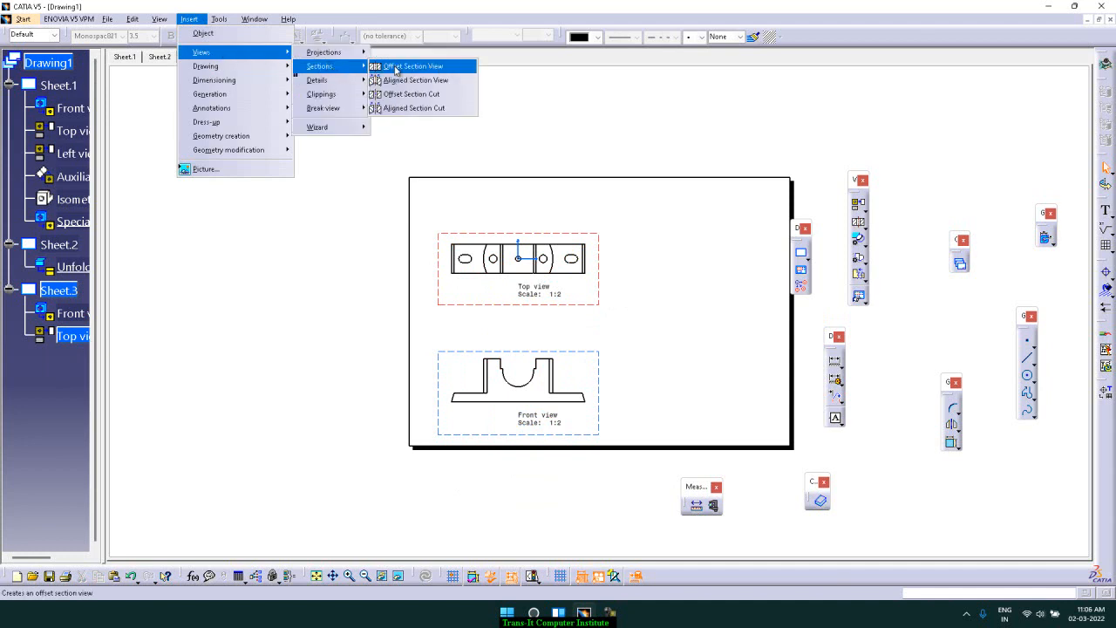
pyautogui.click(395, 69)
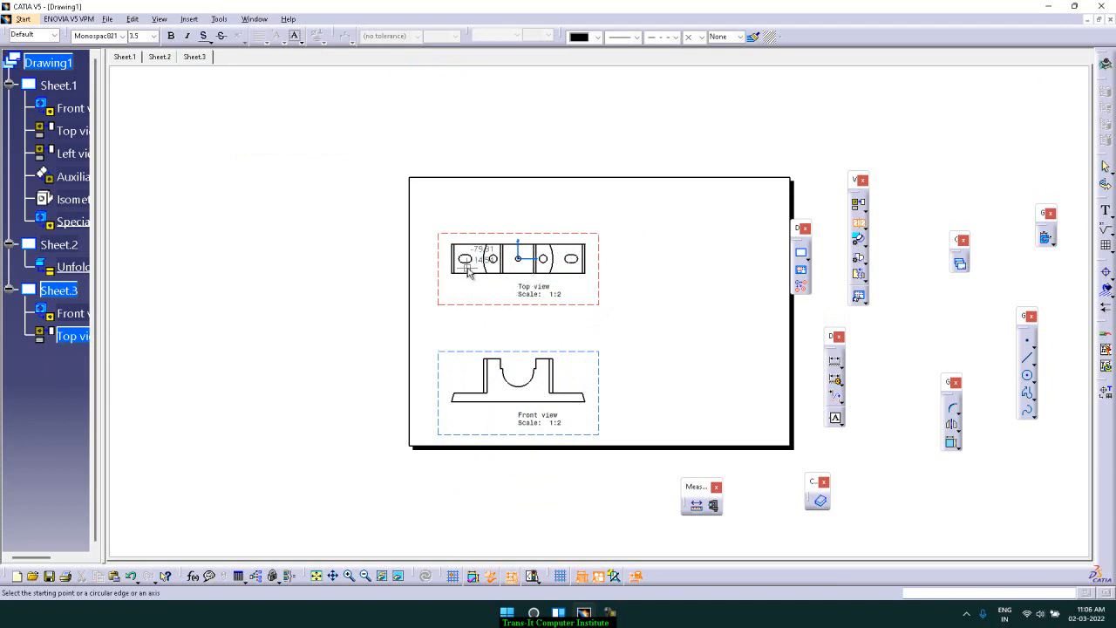
pyautogui.click(438, 258)
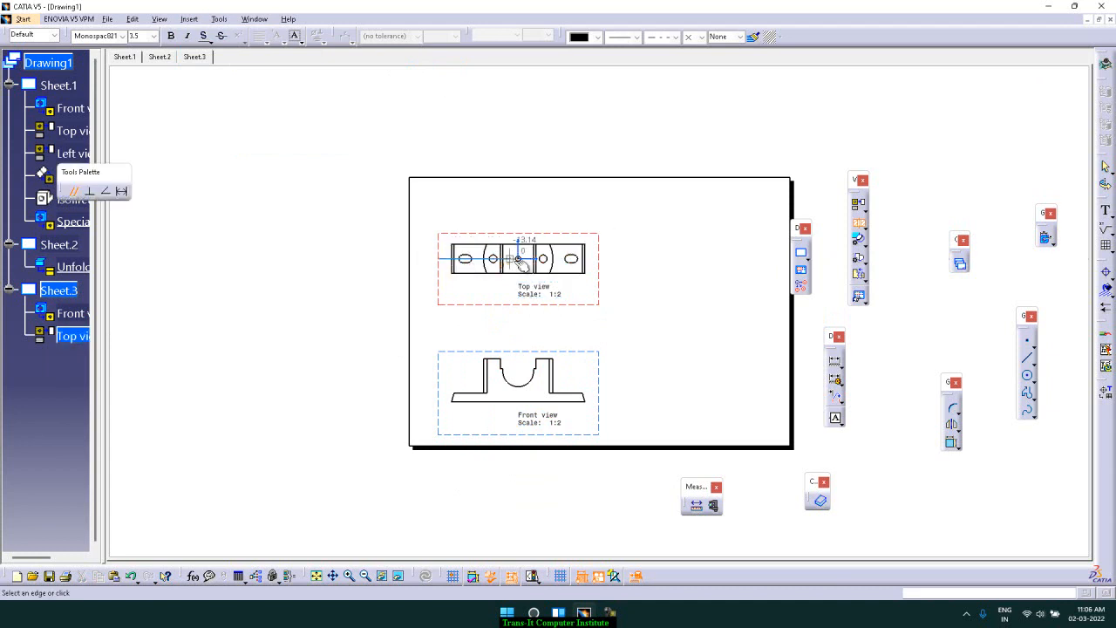
pyautogui.click(600, 258)
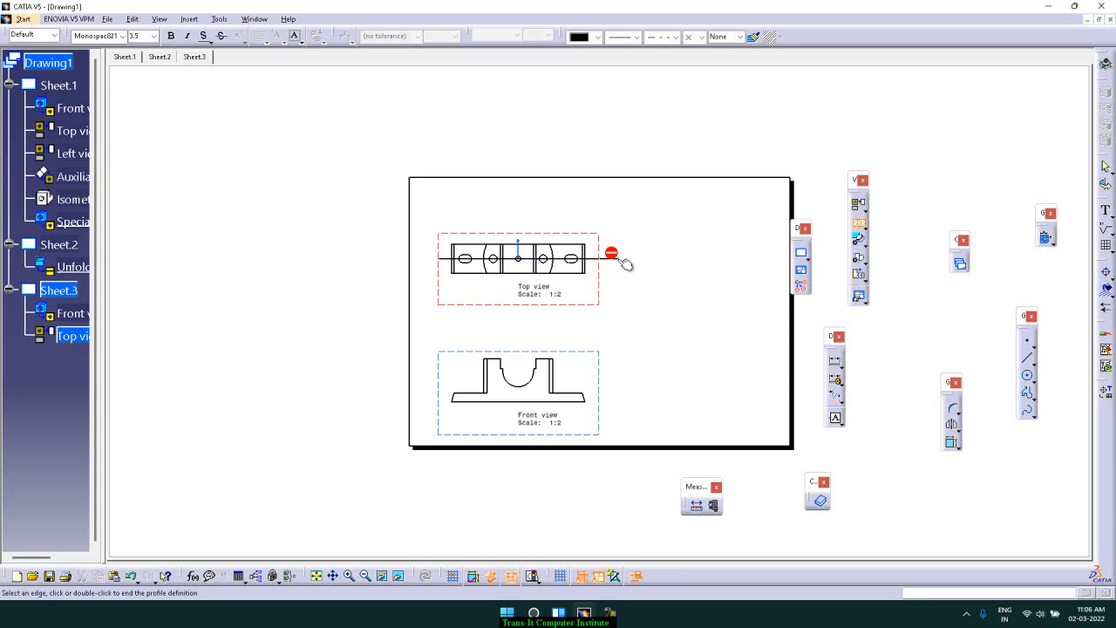
pyautogui.doubleClick(618, 260)
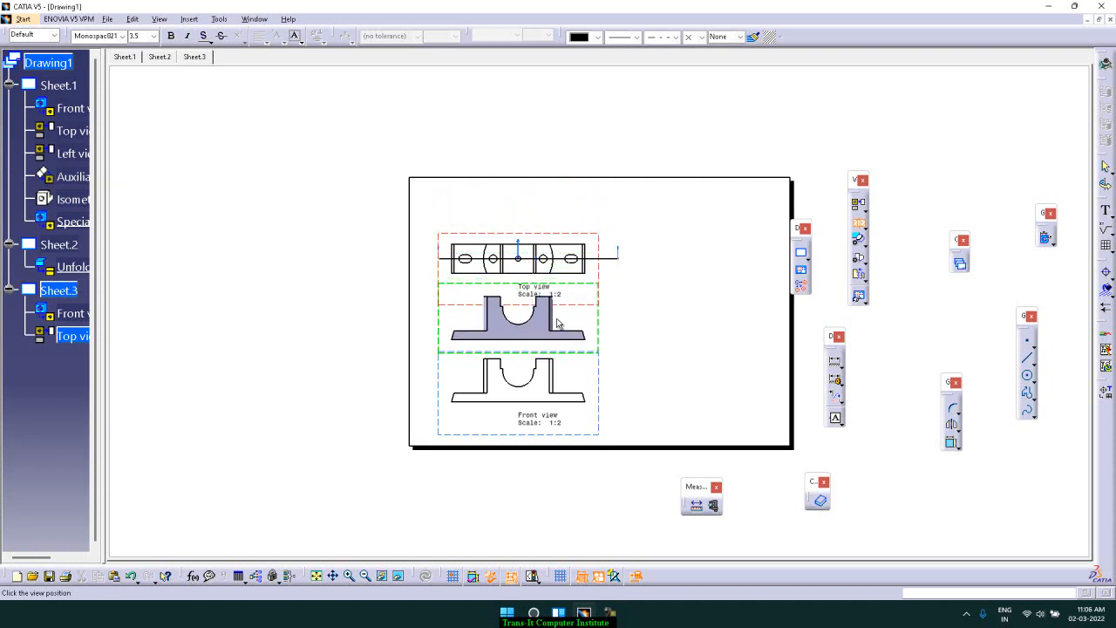
pyautogui.click(557, 321)
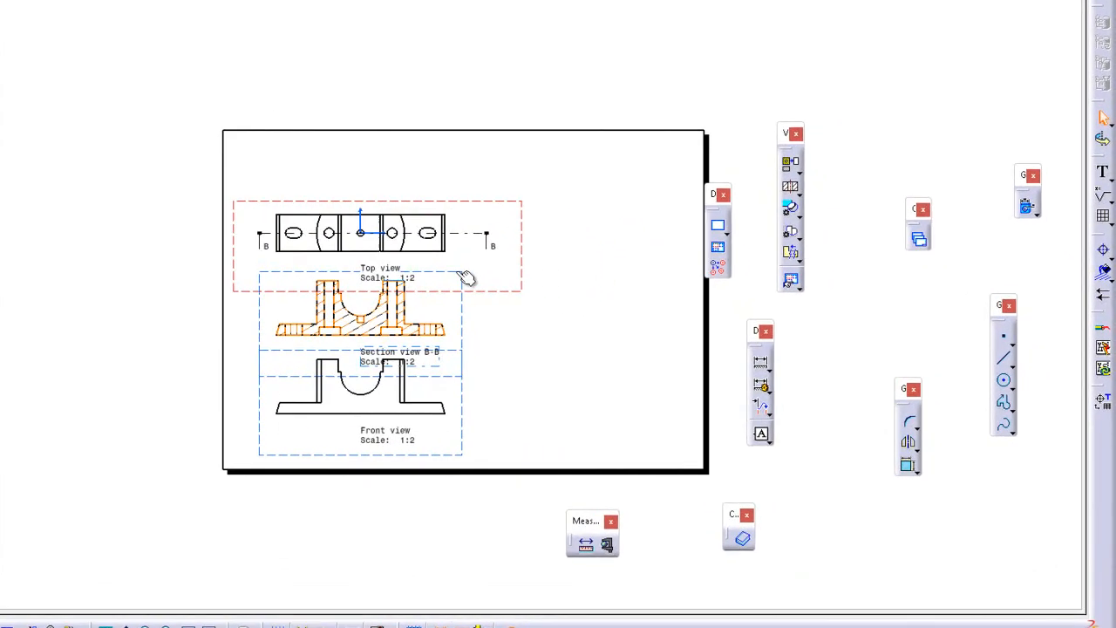
# Move the section view above the top view and shift the top view down between it and the front view
pyautogui.moveTo(457, 272); pyautogui.dragTo(410, 75)
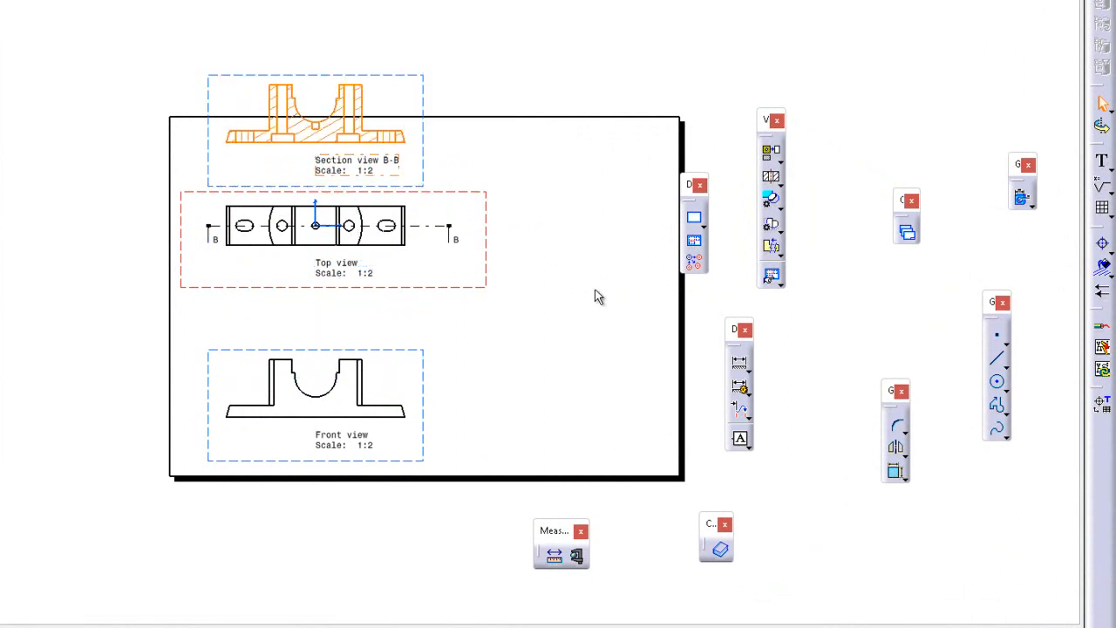
pyautogui.moveTo(433, 289); pyautogui.dragTo(424, 345)
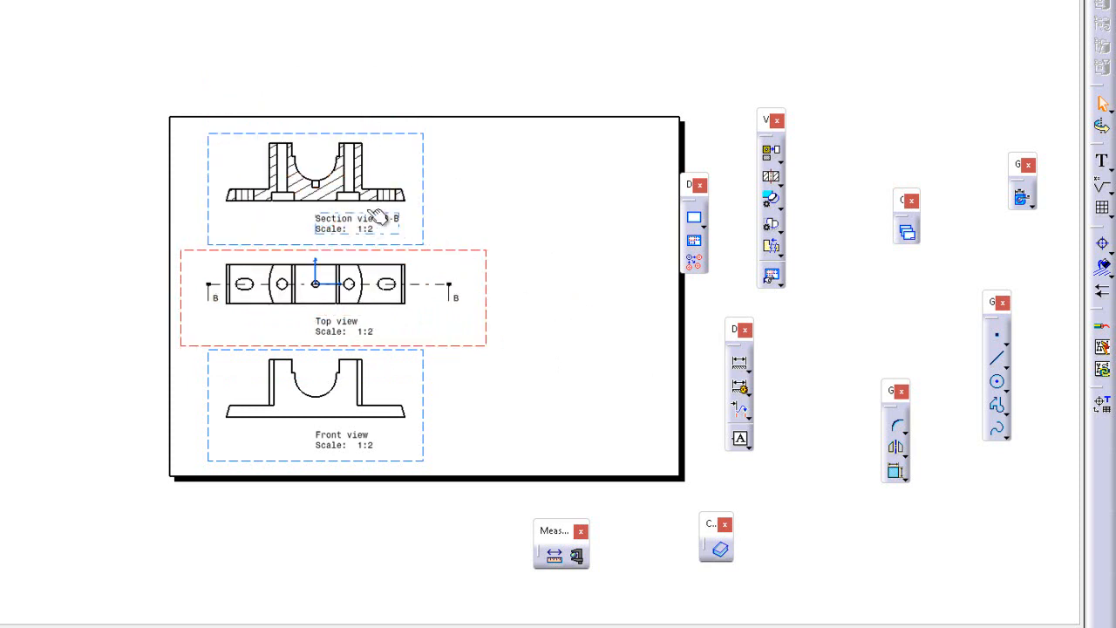
# Open the section view's hatching properties and set the hatching angle to 45 deg
pyautogui.doubleClick(347, 183)
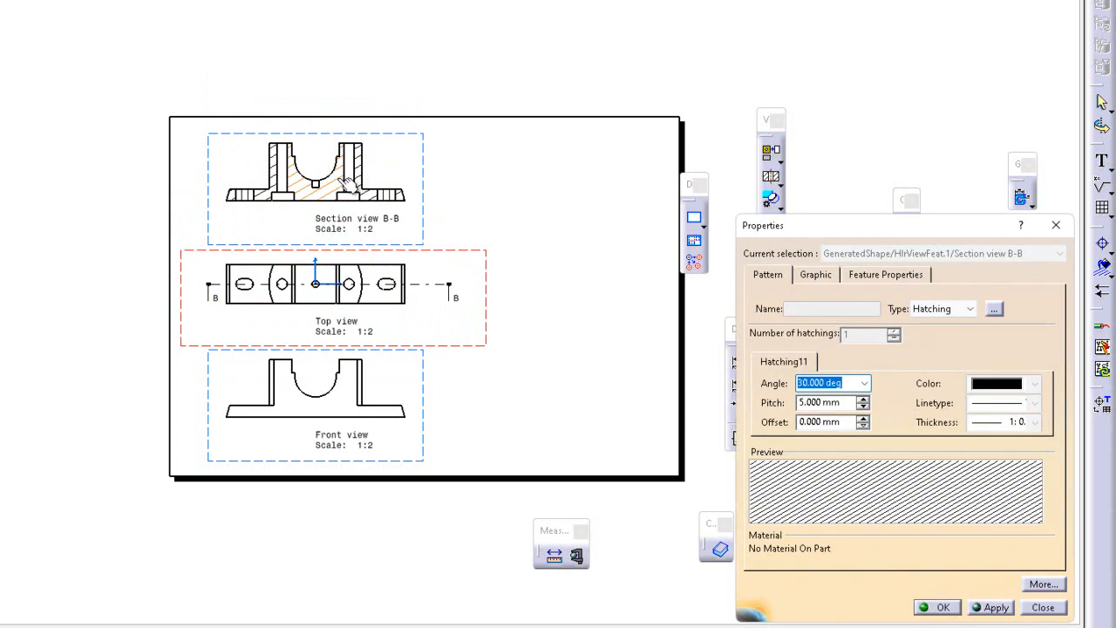
pyautogui.click(864, 383)
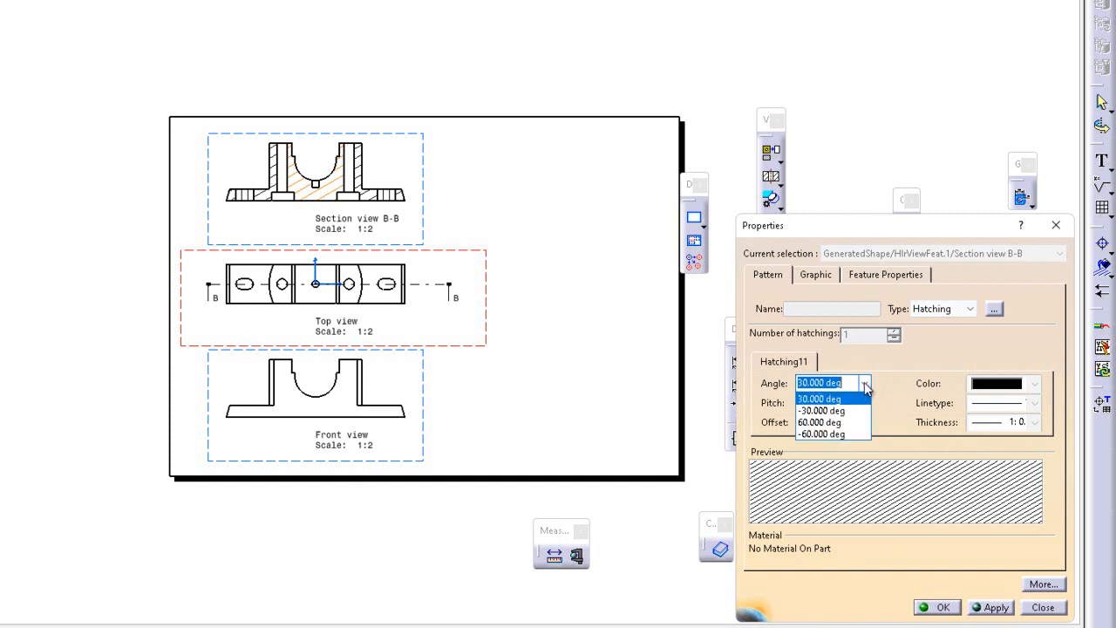
pyautogui.click(842, 383)
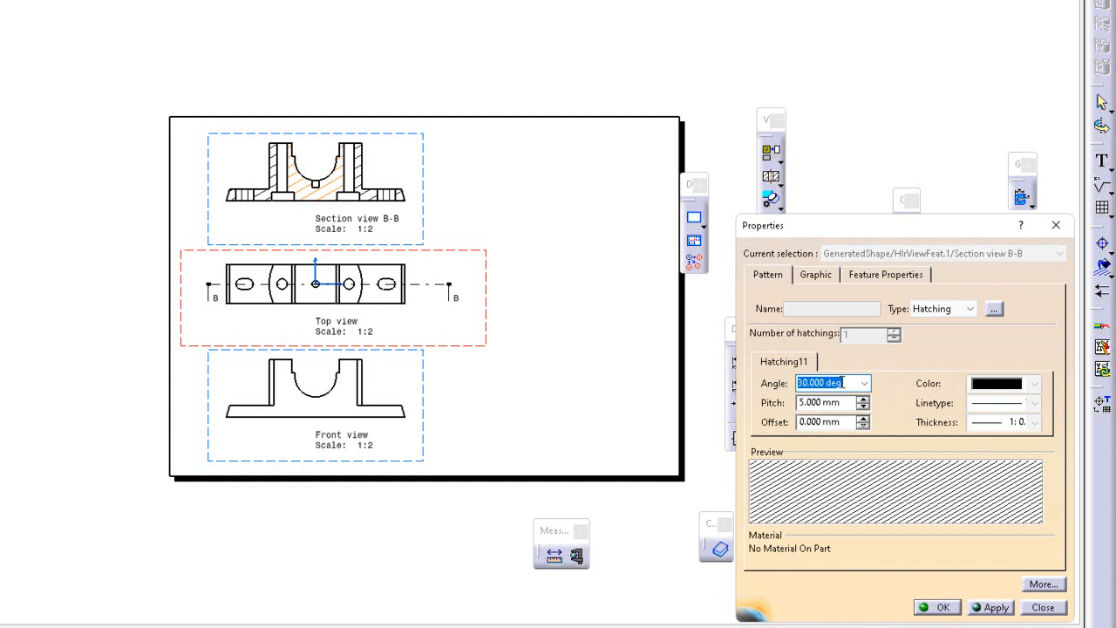
pyautogui.write('45')
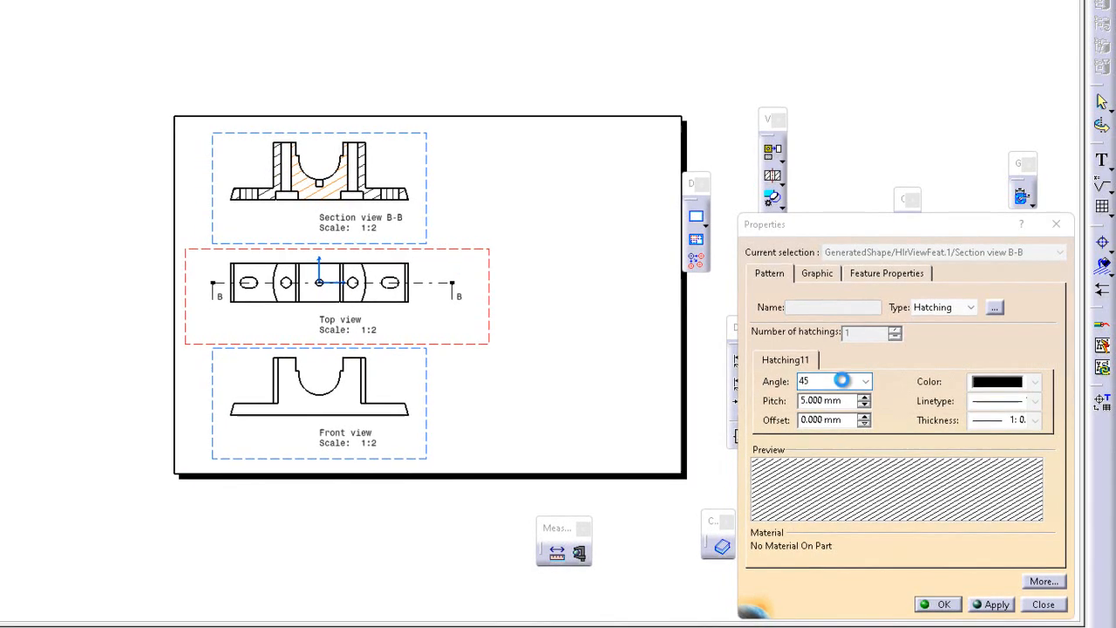
pyautogui.press('Return')
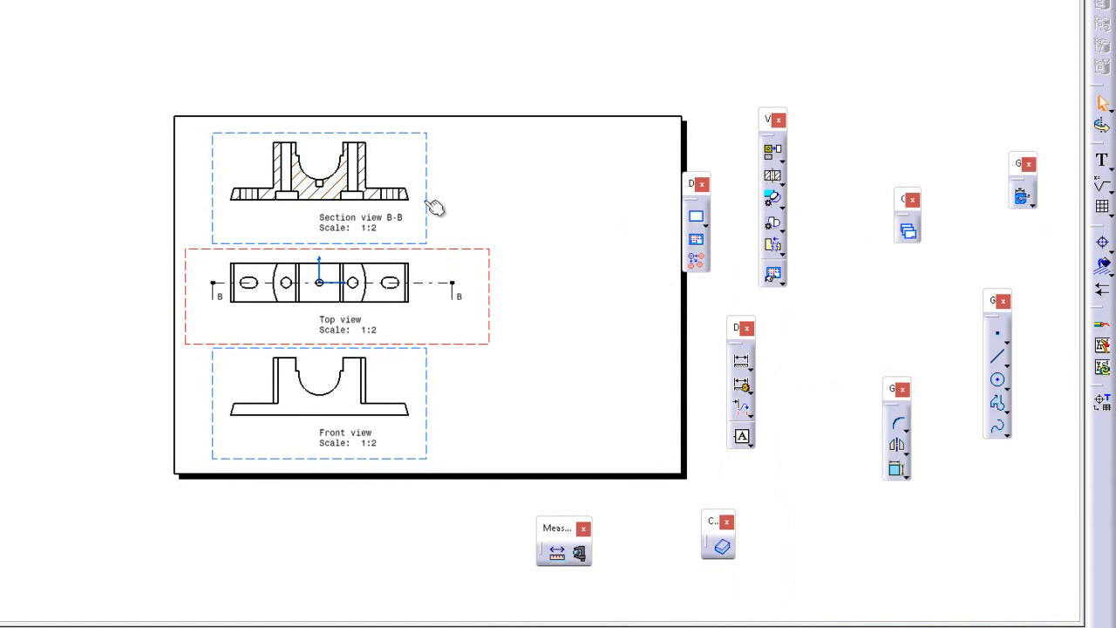
# Reopen the hatching properties, reduce the pitch to 3.100 mm, apply and confirm
pyautogui.doubleClick(346, 186)
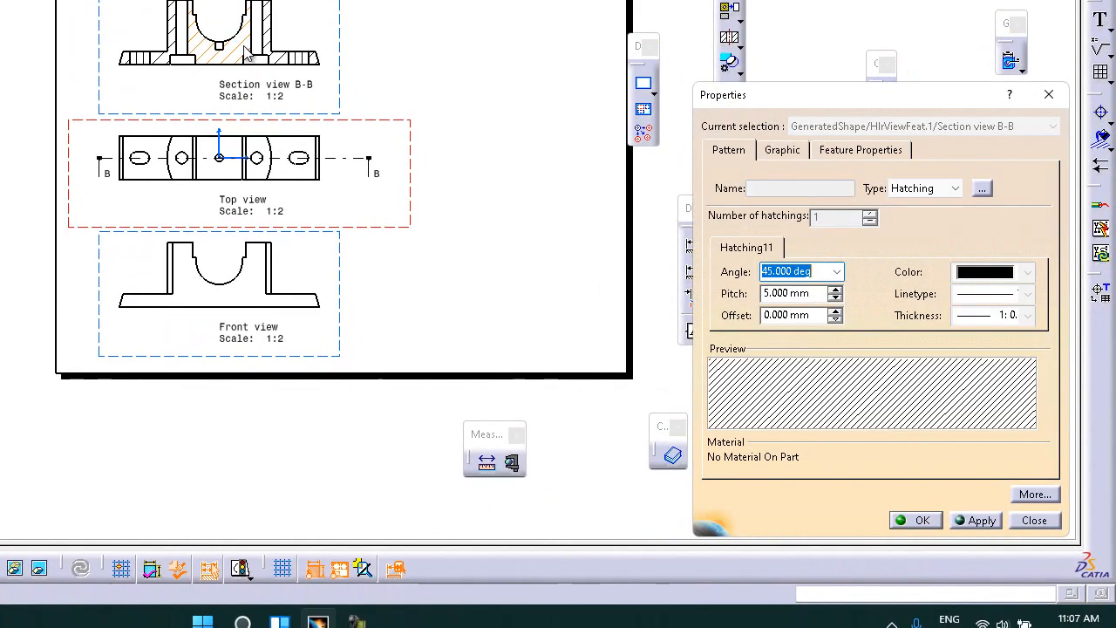
pyautogui.click(811, 295)
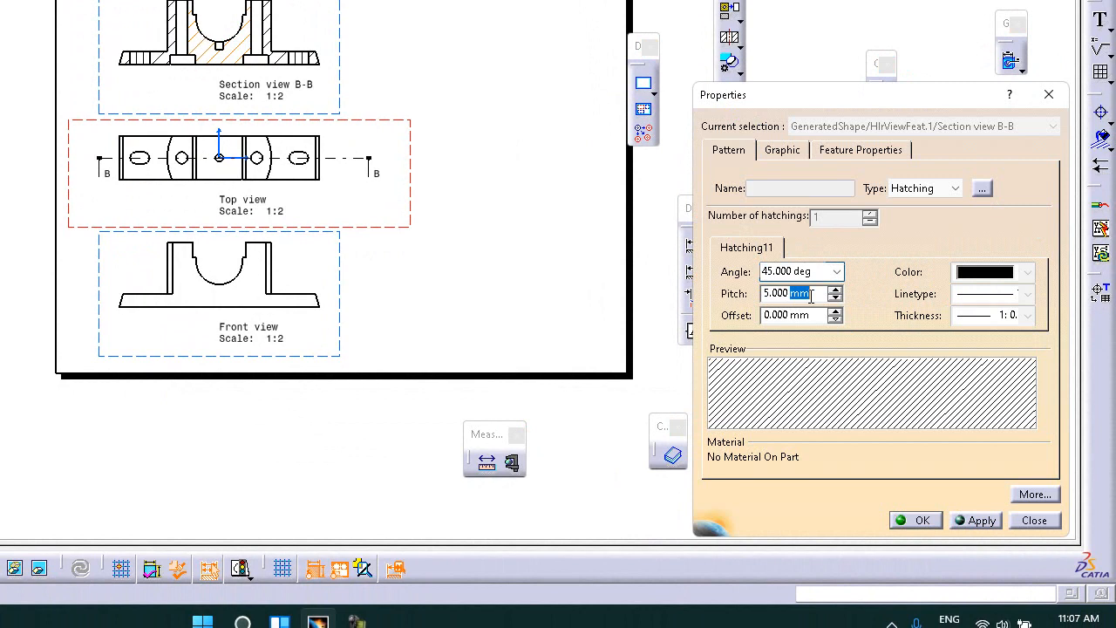
pyautogui.moveTo(812, 293); pyautogui.dragTo(715, 293)
pyautogui.click(836, 298)
pyautogui.click(835, 298)
pyautogui.click(836, 298)
pyautogui.click(836, 298)
pyautogui.click(835, 298)
pyautogui.click(835, 298)
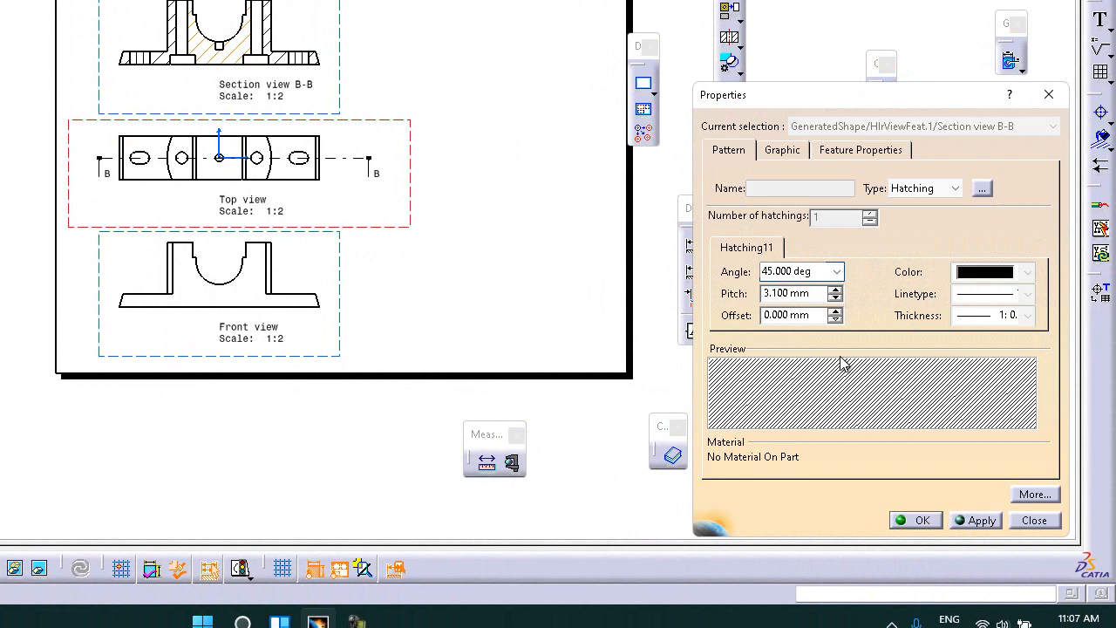
pyautogui.click(981, 520)
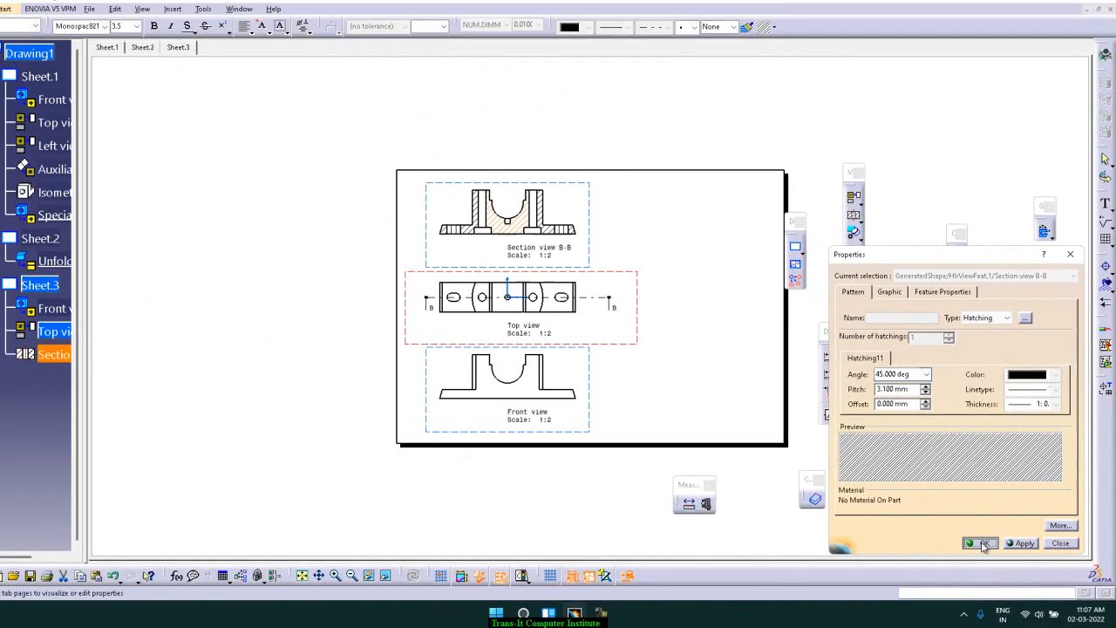
pyautogui.click(915, 520)
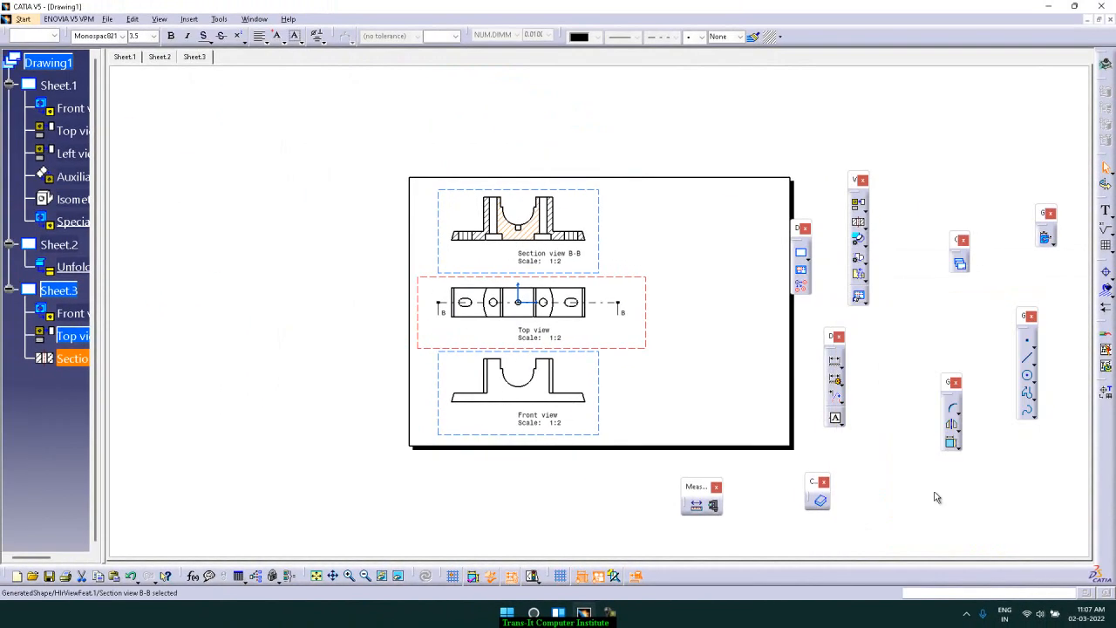
# Add a fourth sheet to the drawing
pyautogui.click(787, 134)
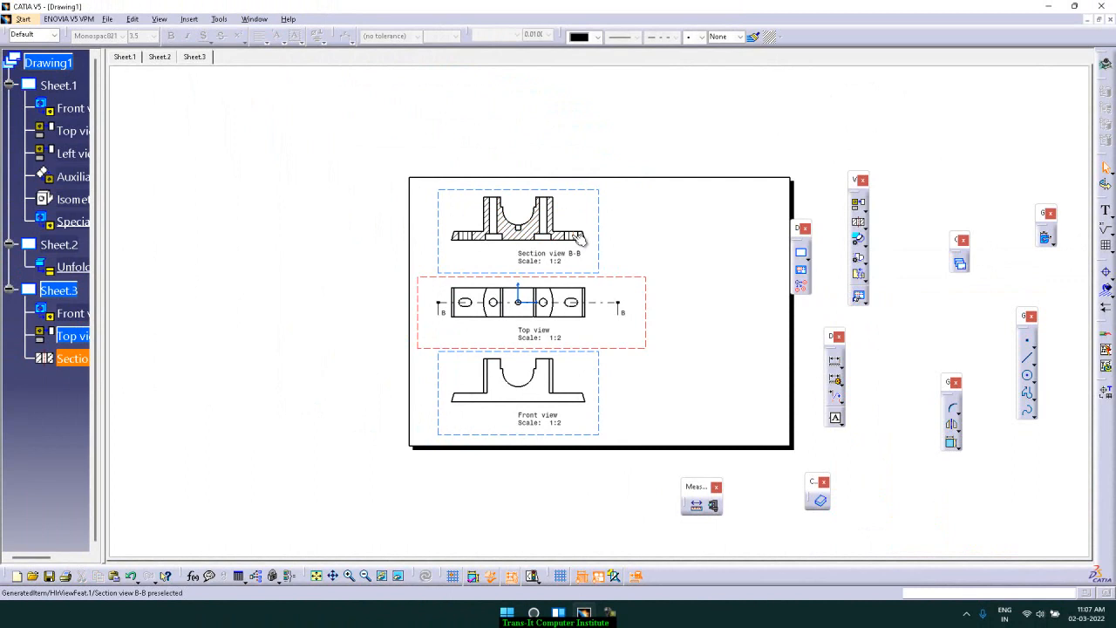
pyautogui.click(190, 19)
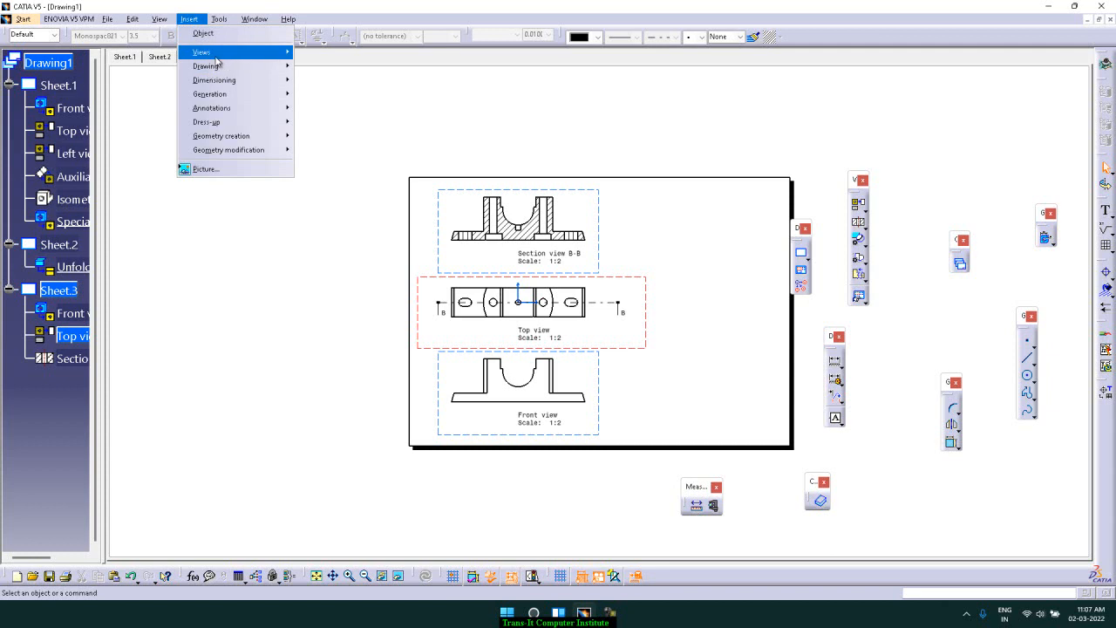
pyautogui.moveTo(218, 56)
pyautogui.moveTo(321, 66)
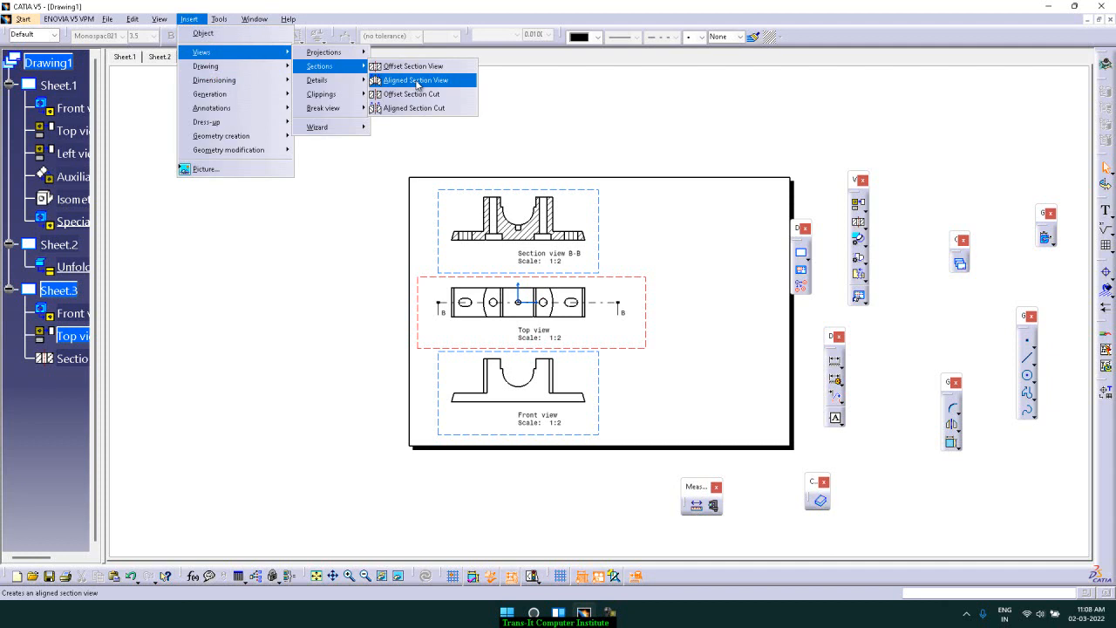
pyautogui.click(310, 506)
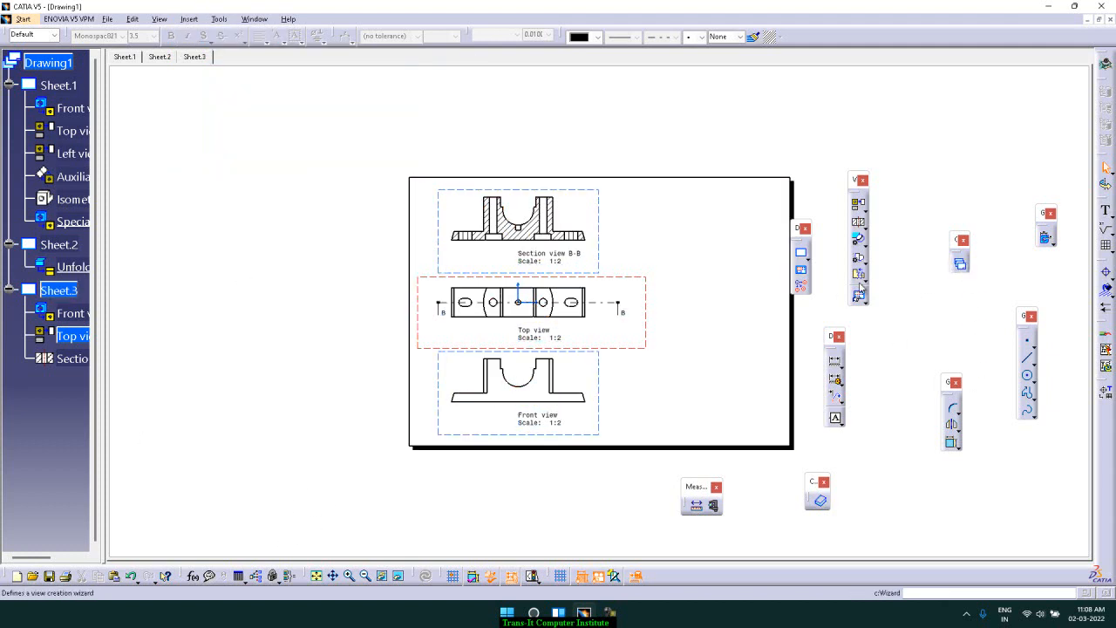
pyautogui.click(800, 255)
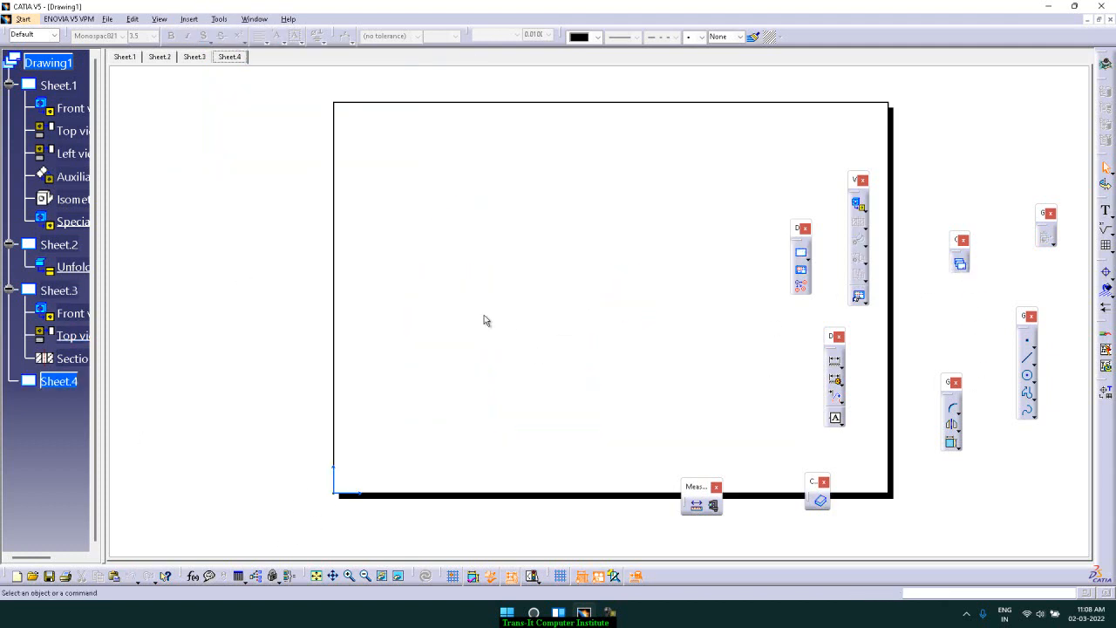
# Start a Front View projection on Sheet.4
pyautogui.click(255, 18)
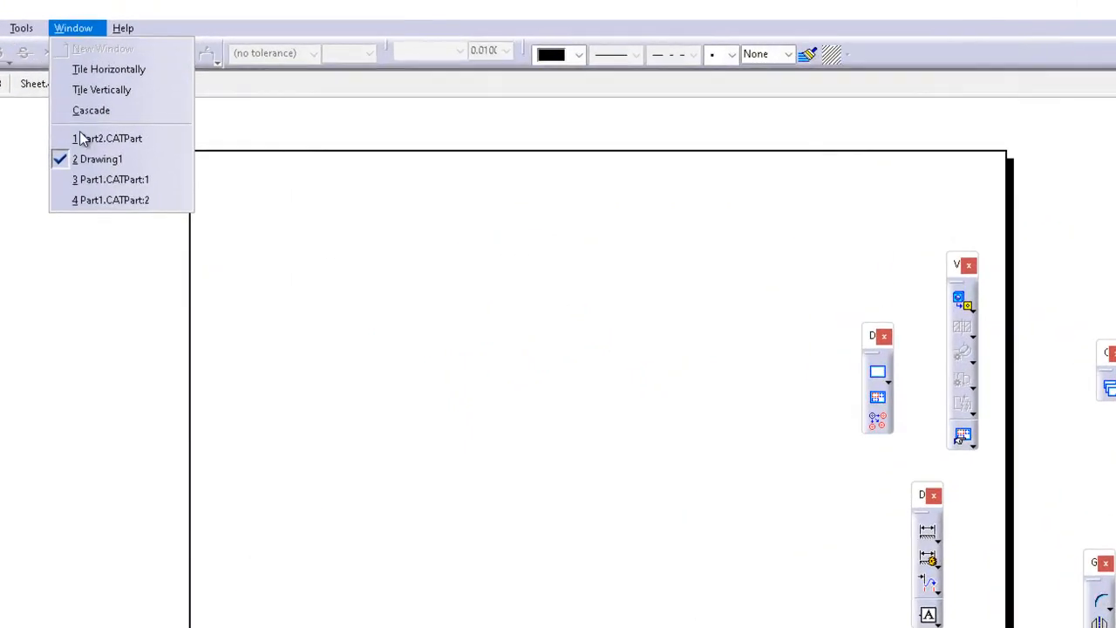
pyautogui.click(354, 266)
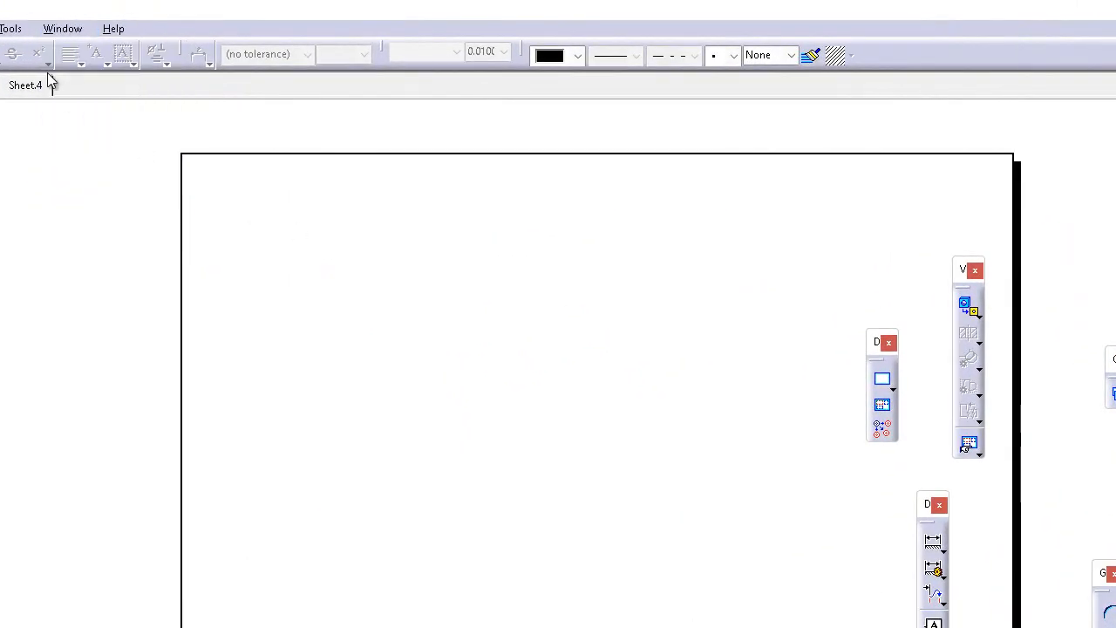
pyautogui.click(0, 29)
pyautogui.moveTo(108, 84)
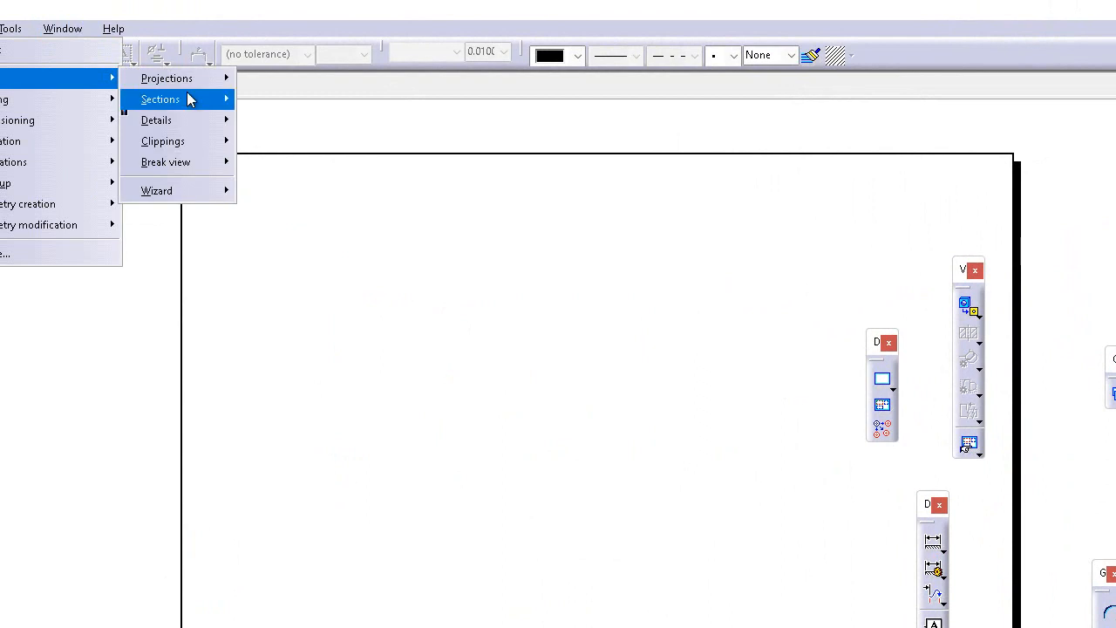
pyautogui.moveTo(197, 80)
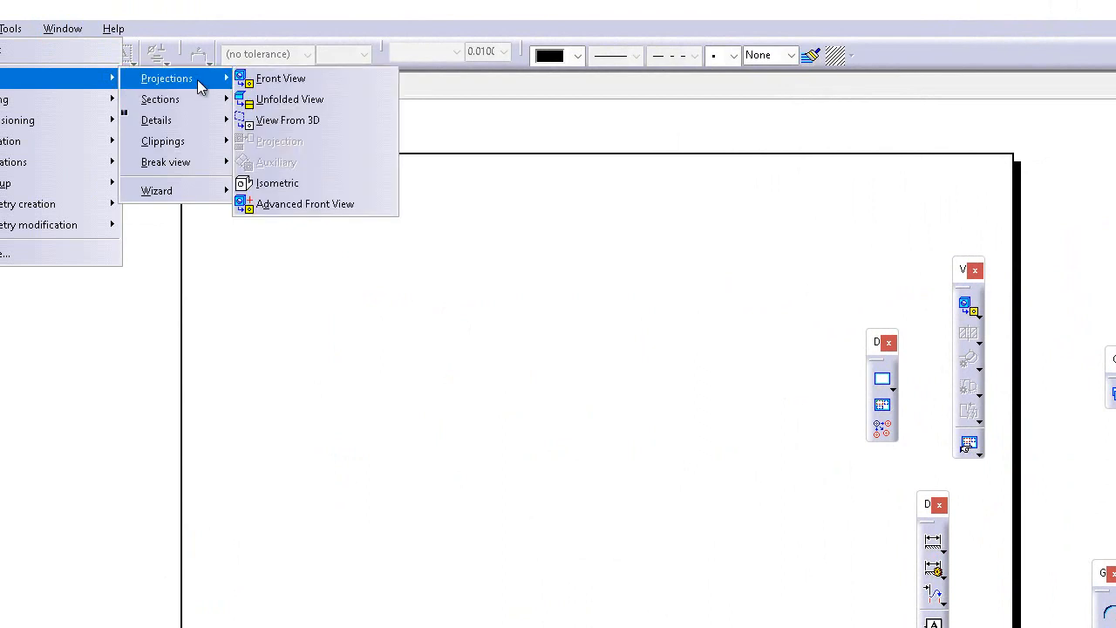
pyautogui.click(326, 84)
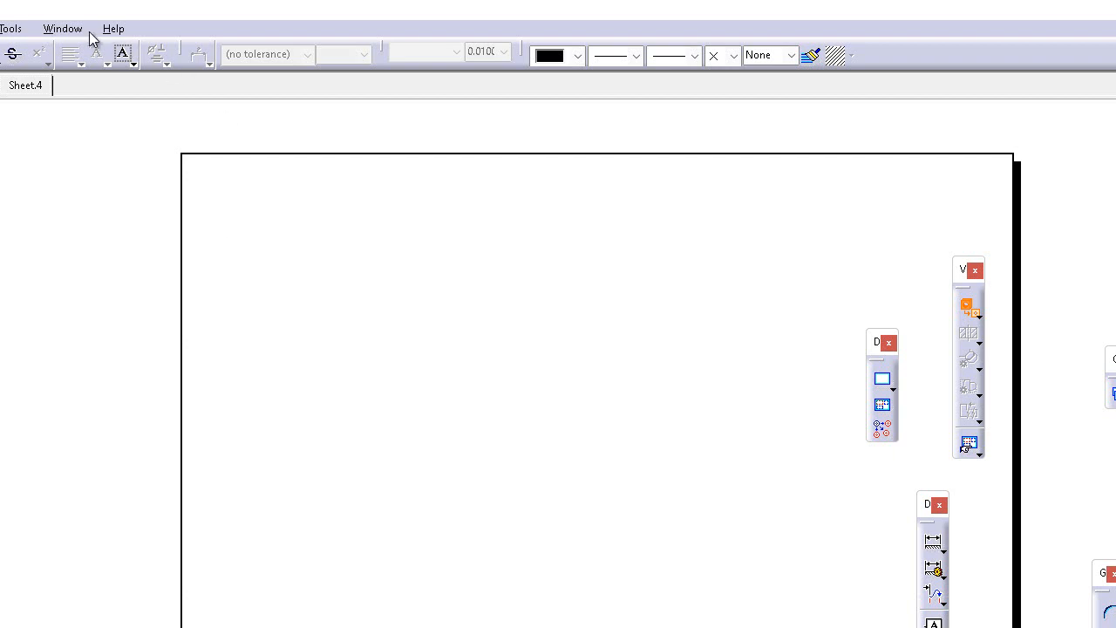
# Switch to the Part1.CATPart:2 window, pick a face as reference, generate the front view and position it near the sheet's centre
pyautogui.click(60, 30)
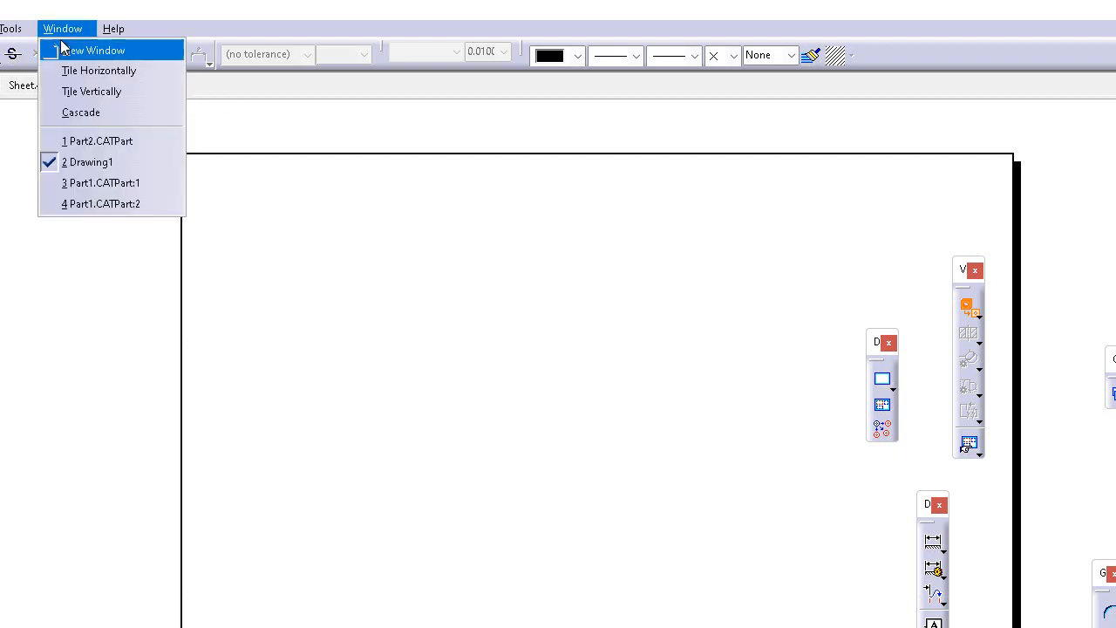
pyautogui.click(111, 204)
pyautogui.click(366, 503)
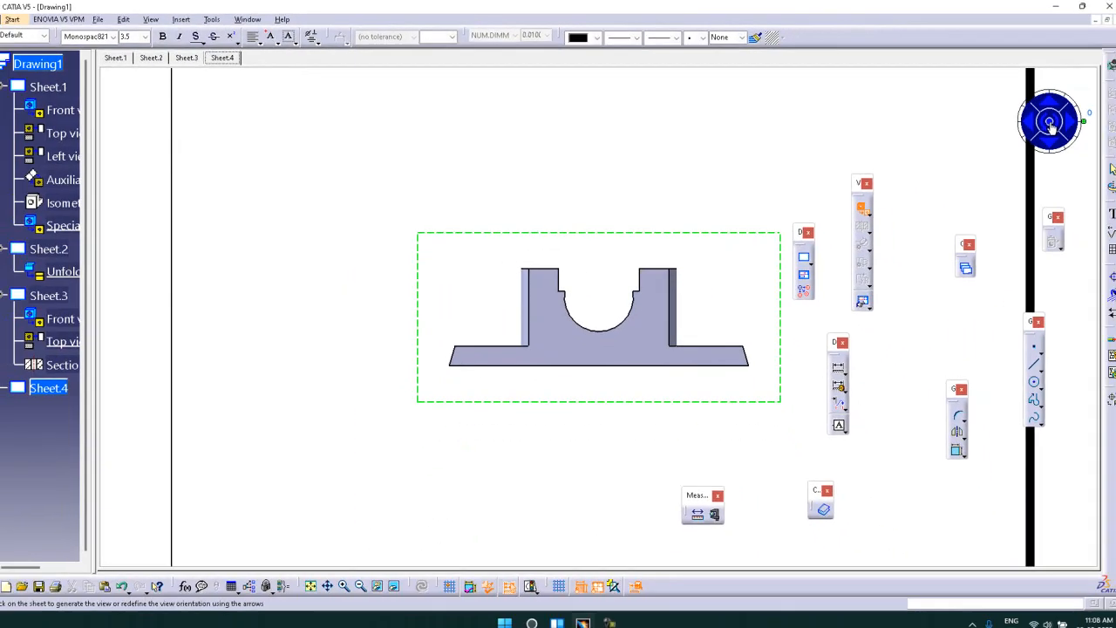
pyautogui.click(1044, 120)
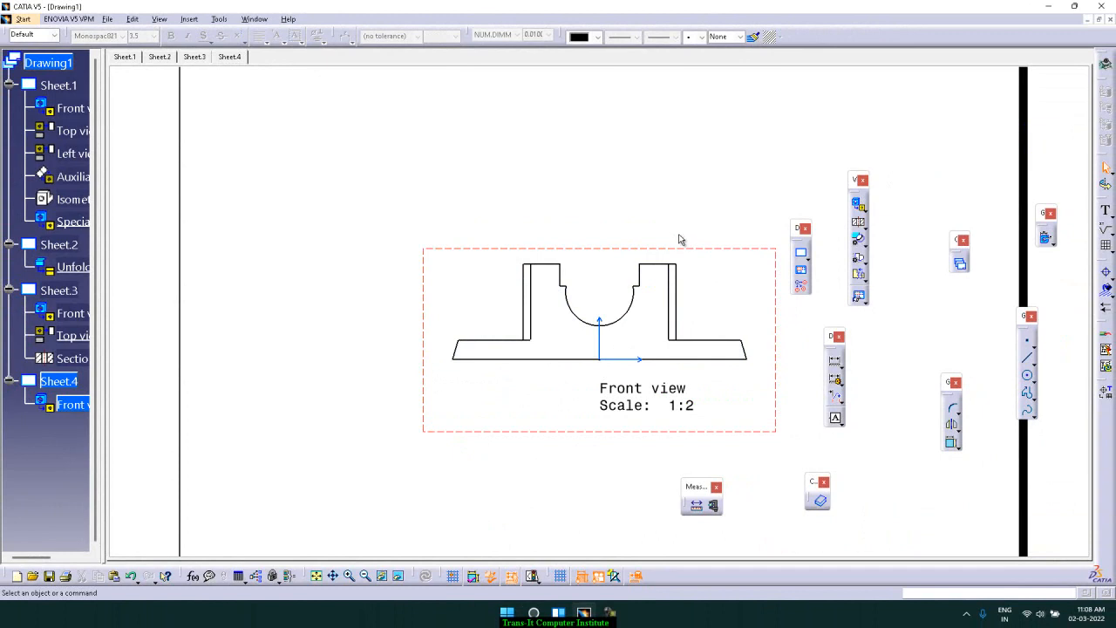
pyautogui.keyDown('ctrl'); pyautogui.moveTo(664, 222); pyautogui.dragTo(643, 279, button='middle'); pyautogui.keyUp('ctrl')
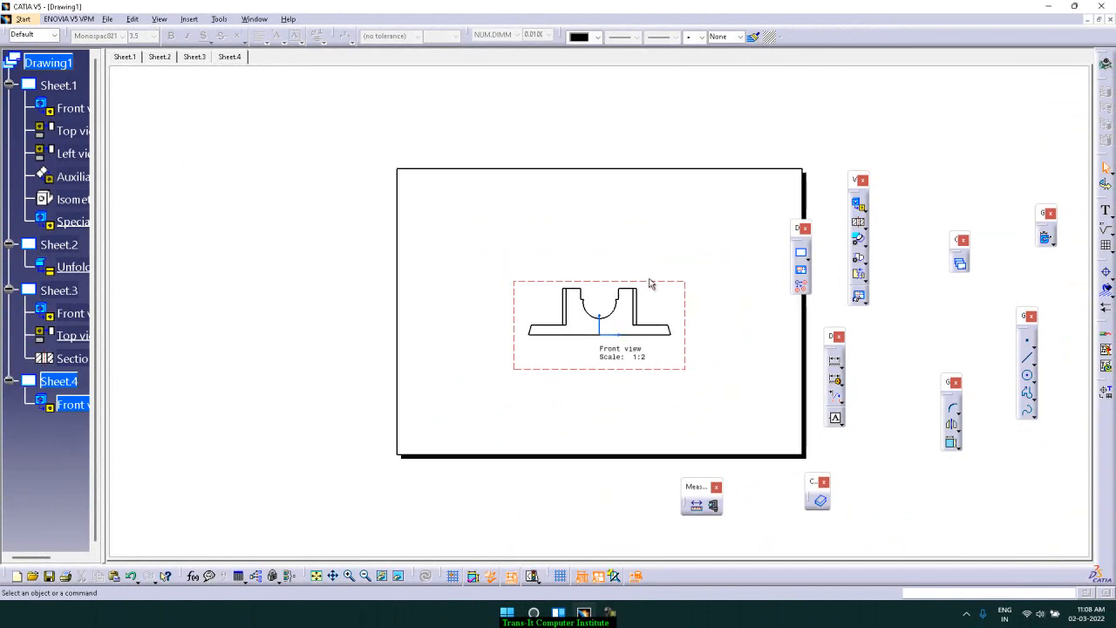
# Move the front view toward the lower-left part of Sheet.4
pyautogui.moveTo(652, 280); pyautogui.dragTo(576, 335)
pyautogui.click(596, 266)
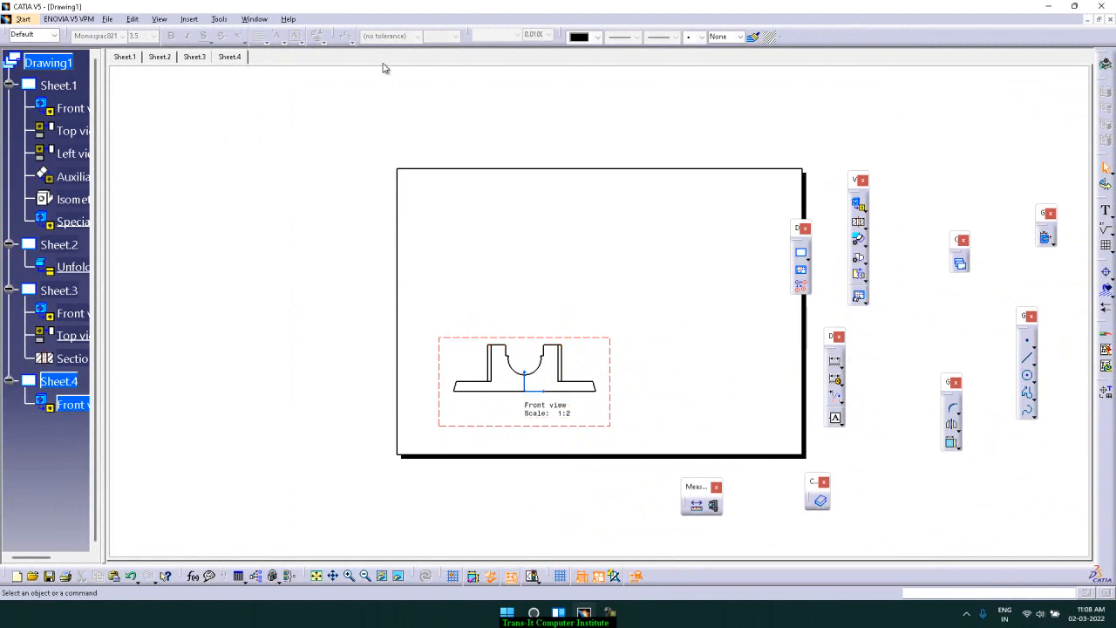
pyautogui.click(246, 19)
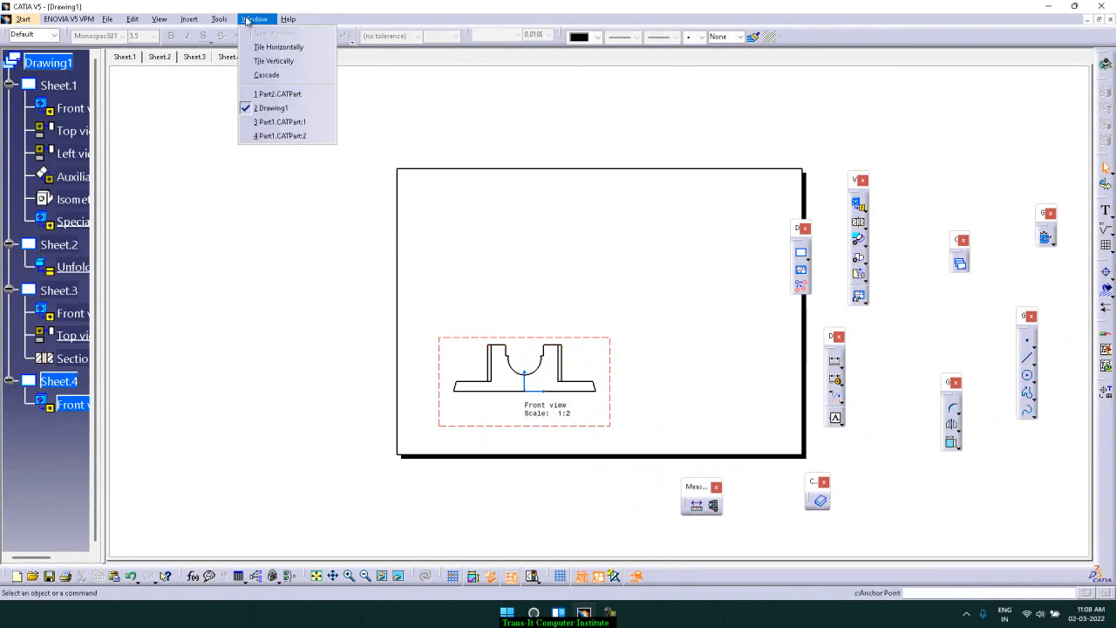
pyautogui.click(288, 110)
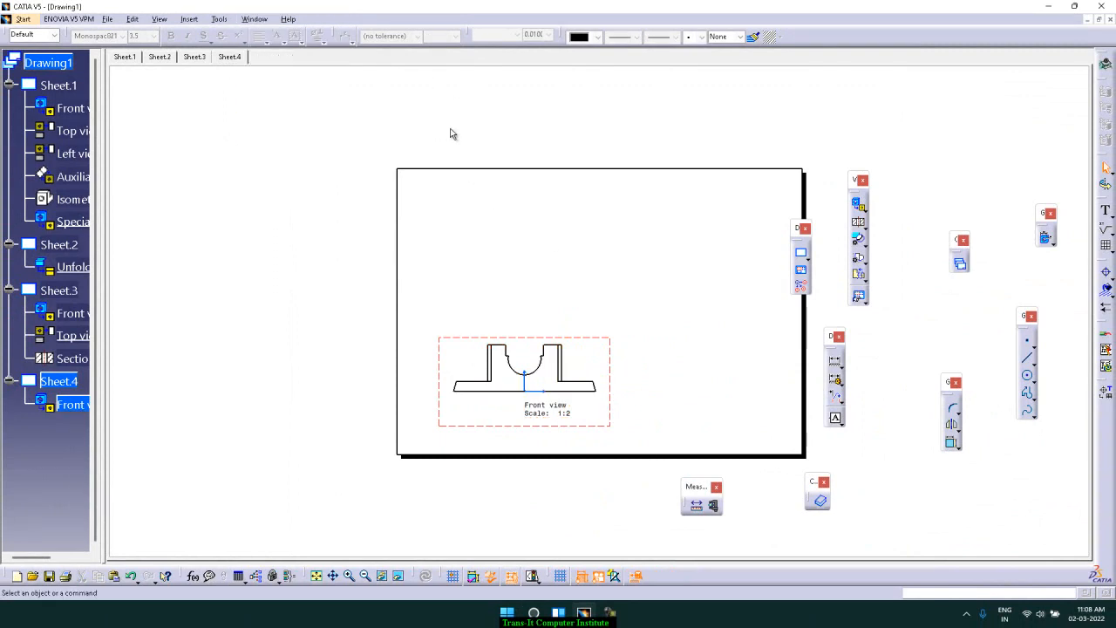
pyautogui.click(252, 19)
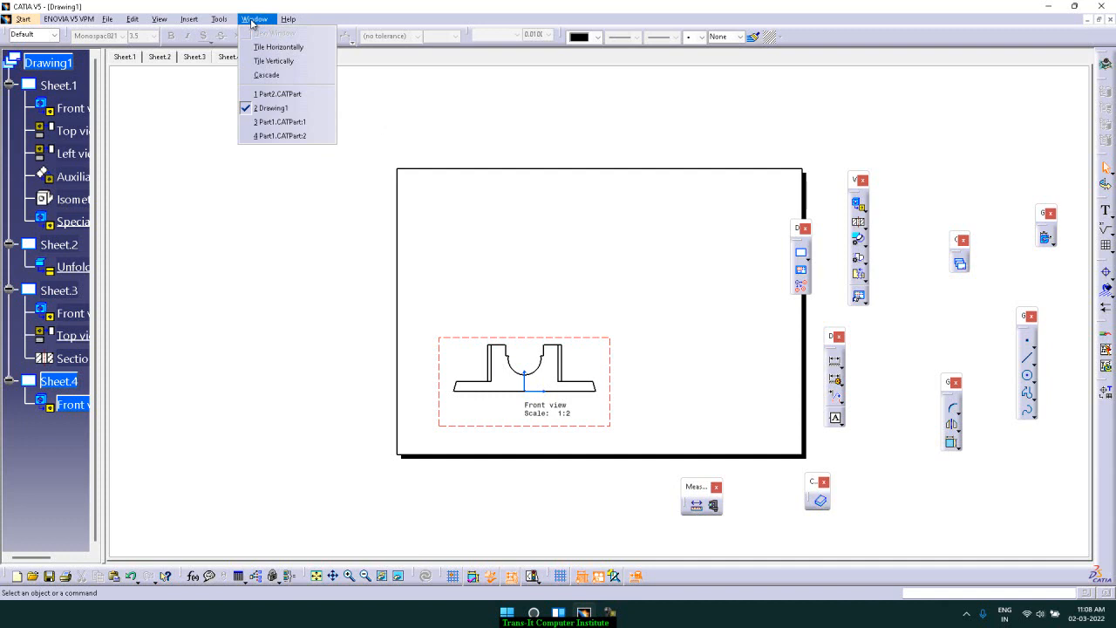
pyautogui.click(397, 134)
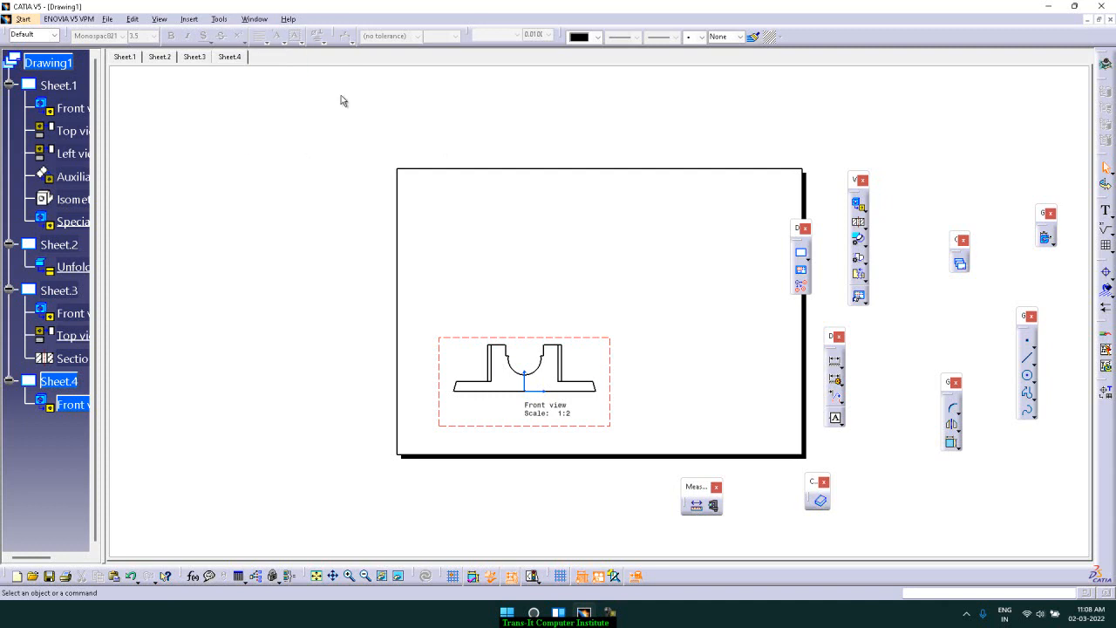
pyautogui.click(199, 19)
pyautogui.moveTo(203, 53)
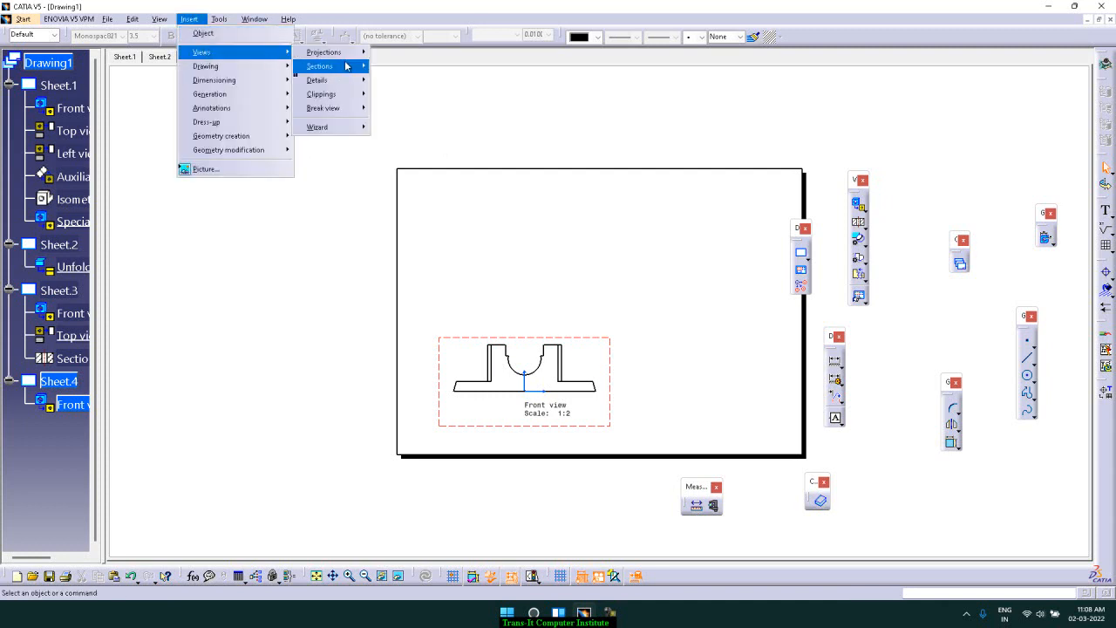
pyautogui.moveTo(346, 66)
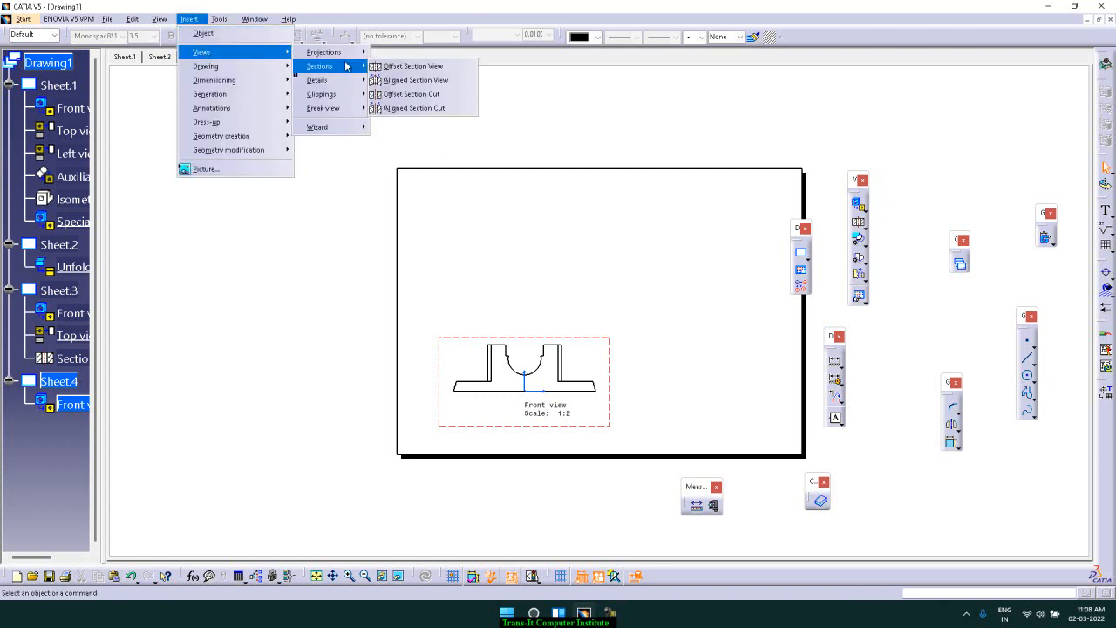
pyautogui.click(425, 79)
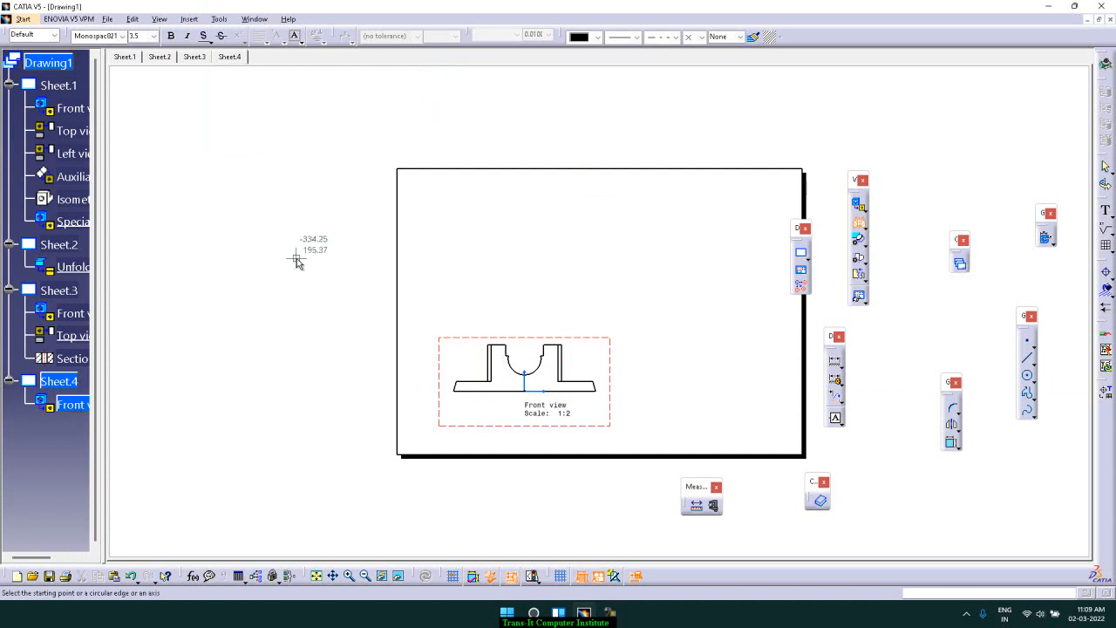
pyautogui.press('Escape')
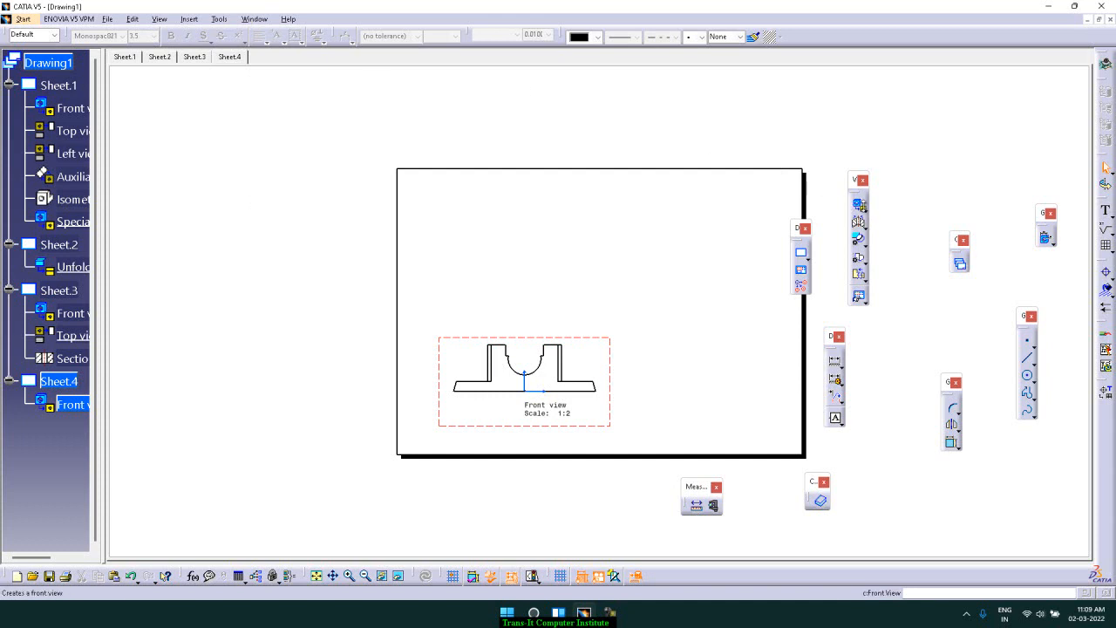
# Create a top projection view from the front view and place it above the front view
pyautogui.click(864, 210)
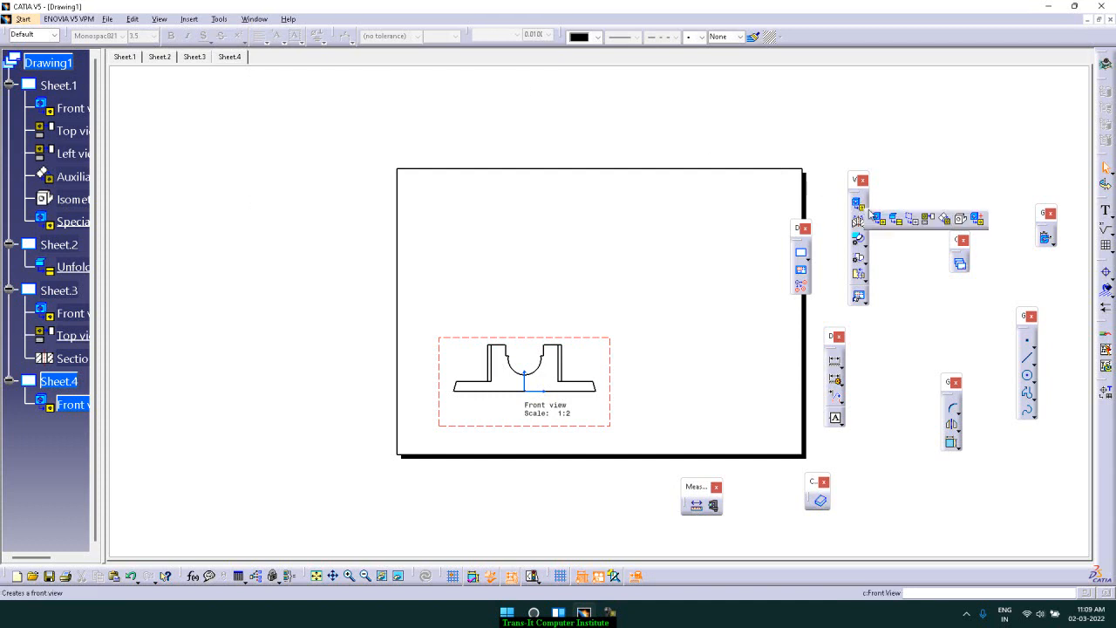
pyautogui.click(914, 224)
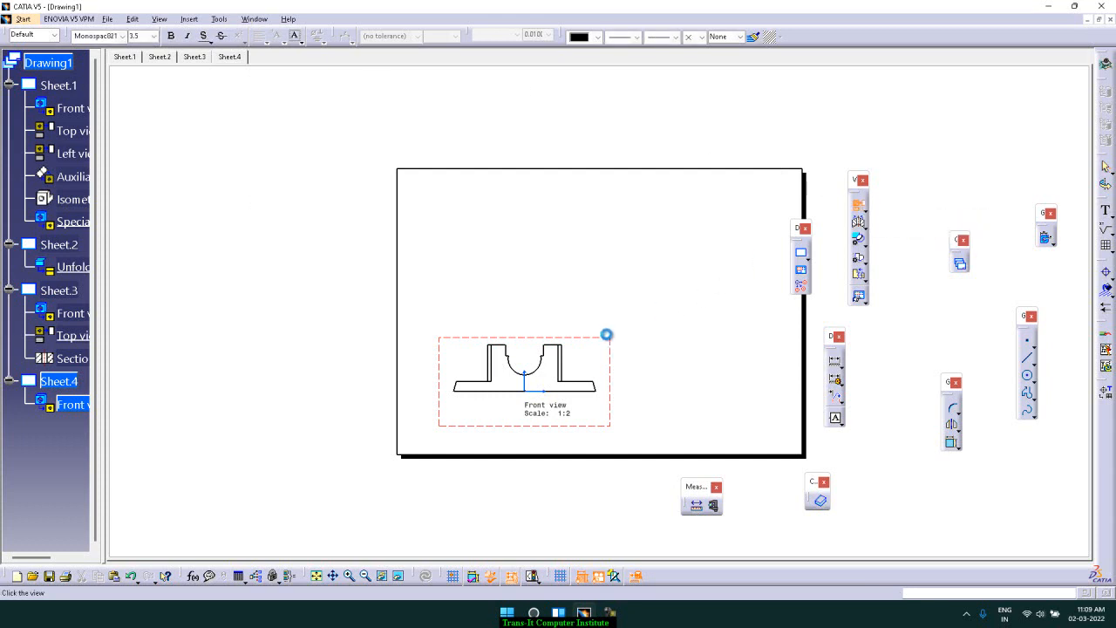
pyautogui.click(582, 302)
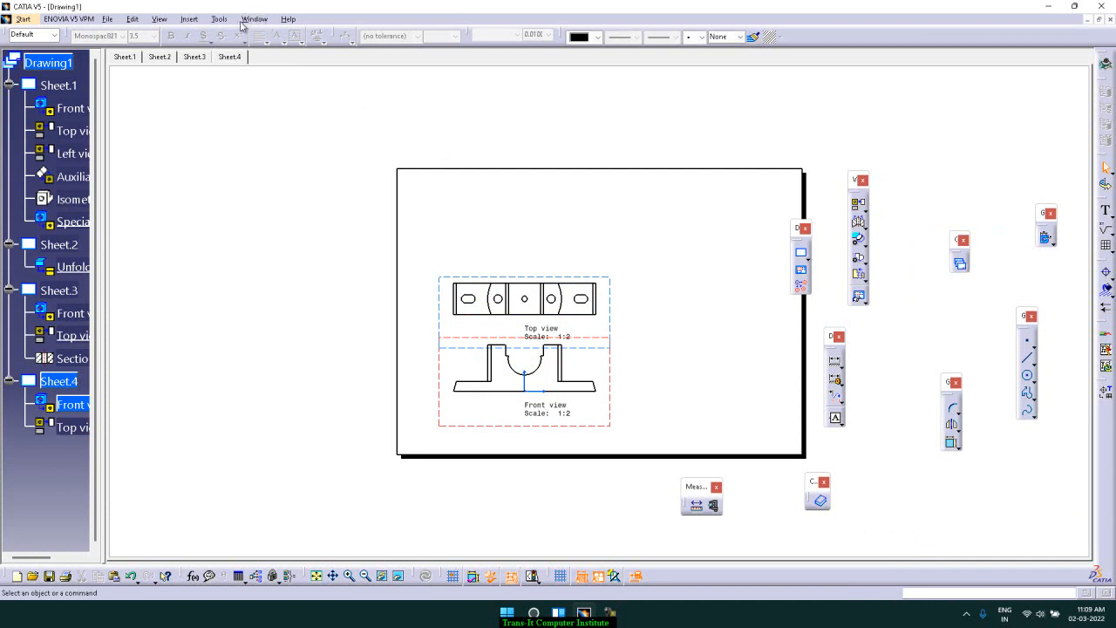
# Create an aligned section view C-C along a stepped cut line through the top view and place it above
pyautogui.click(861, 227)
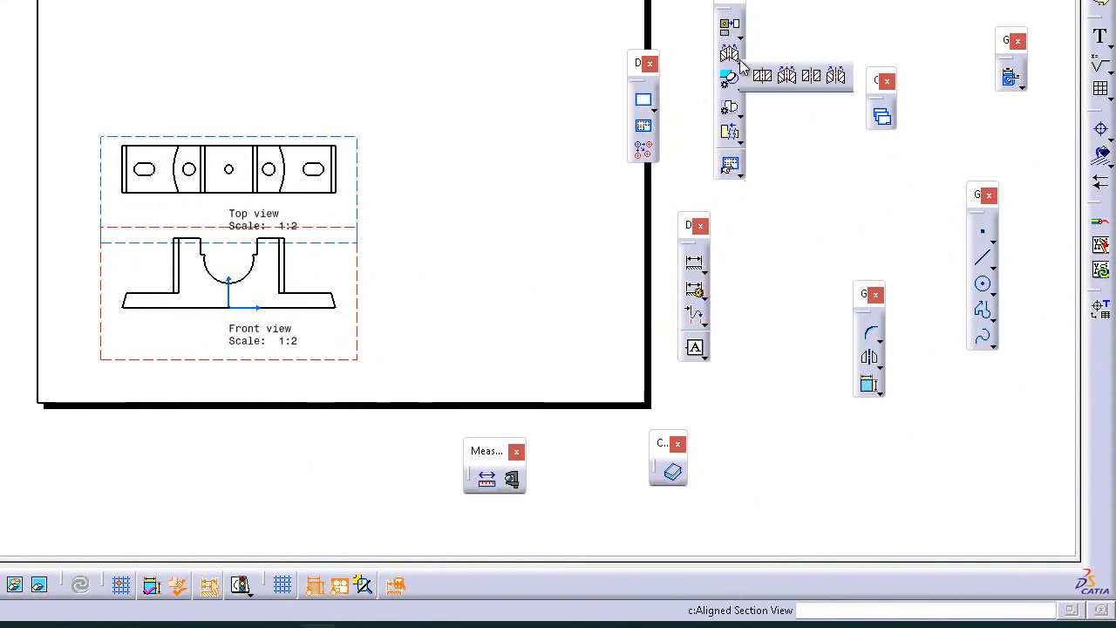
pyautogui.click(787, 77)
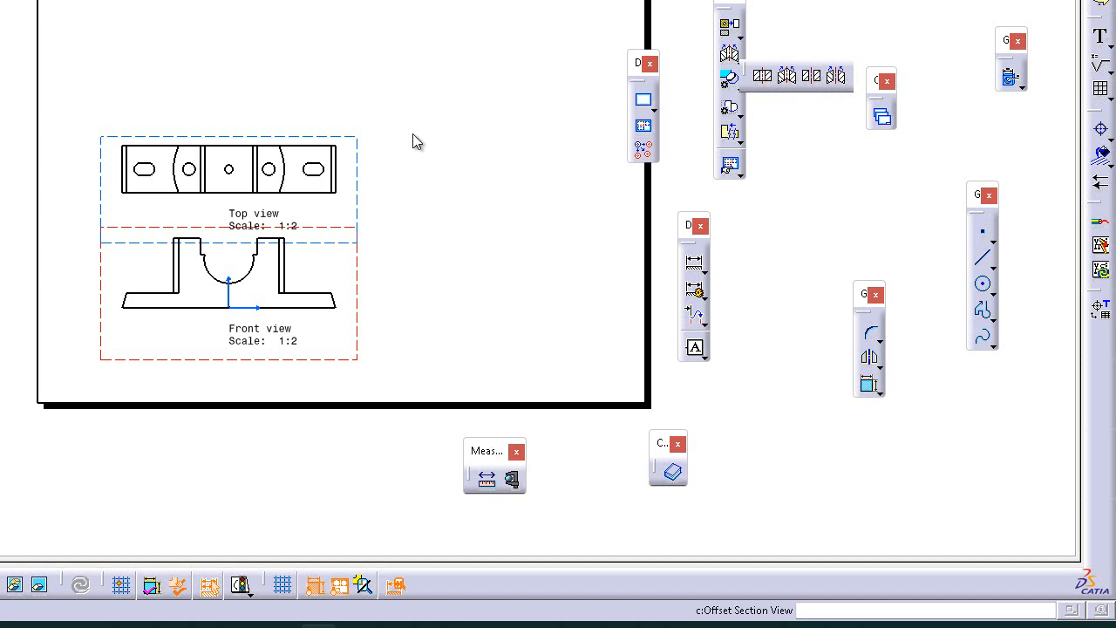
pyautogui.click(111, 170)
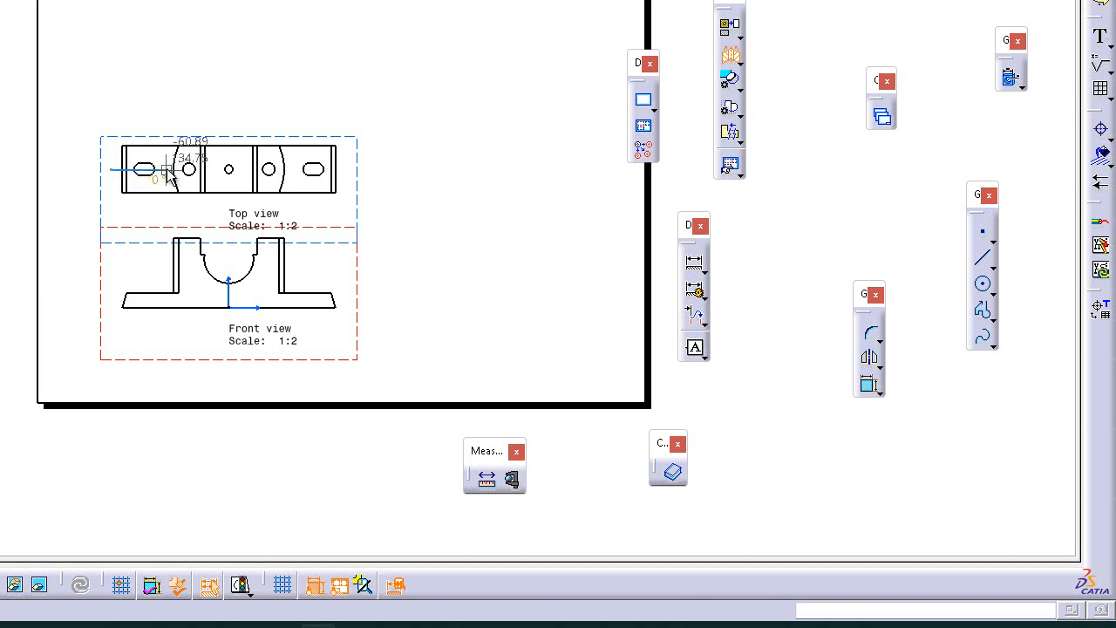
pyautogui.click(168, 170)
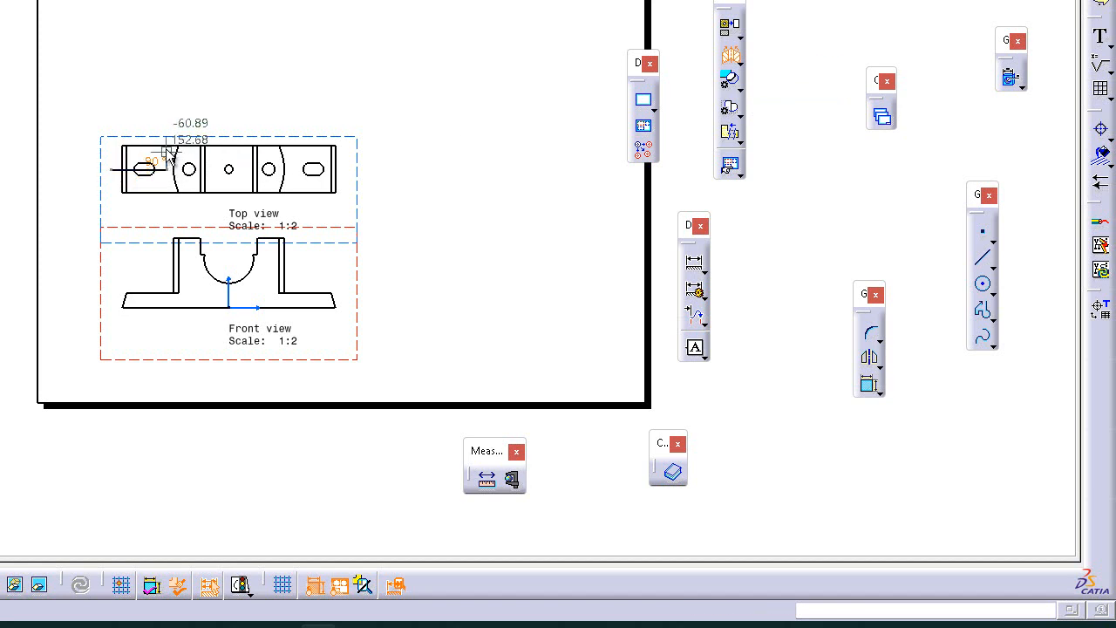
pyautogui.click(167, 152)
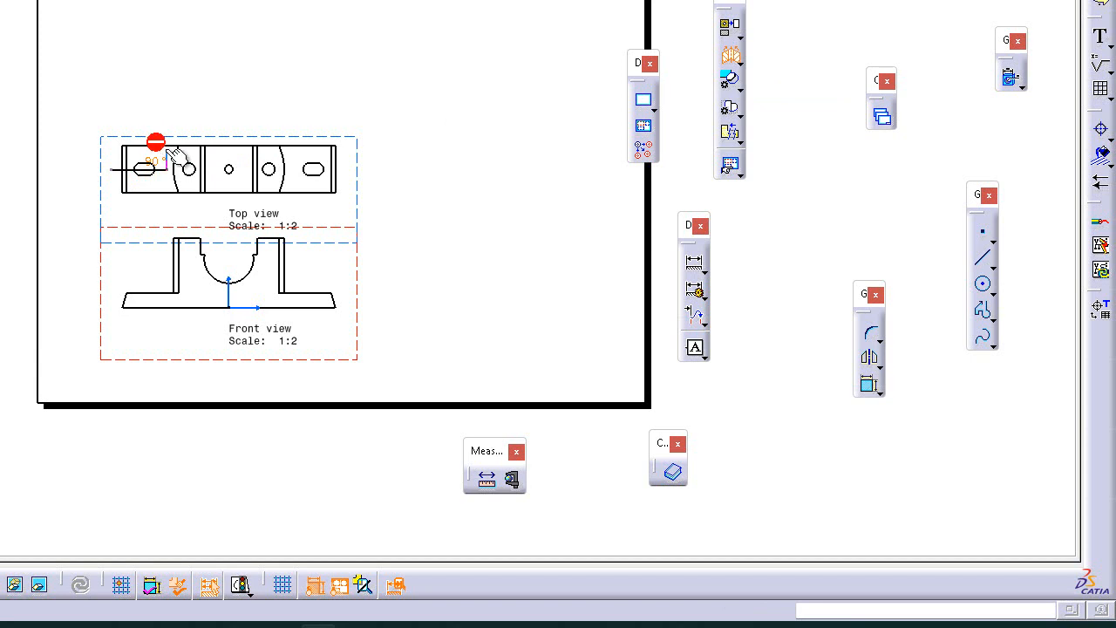
pyautogui.click(281, 152)
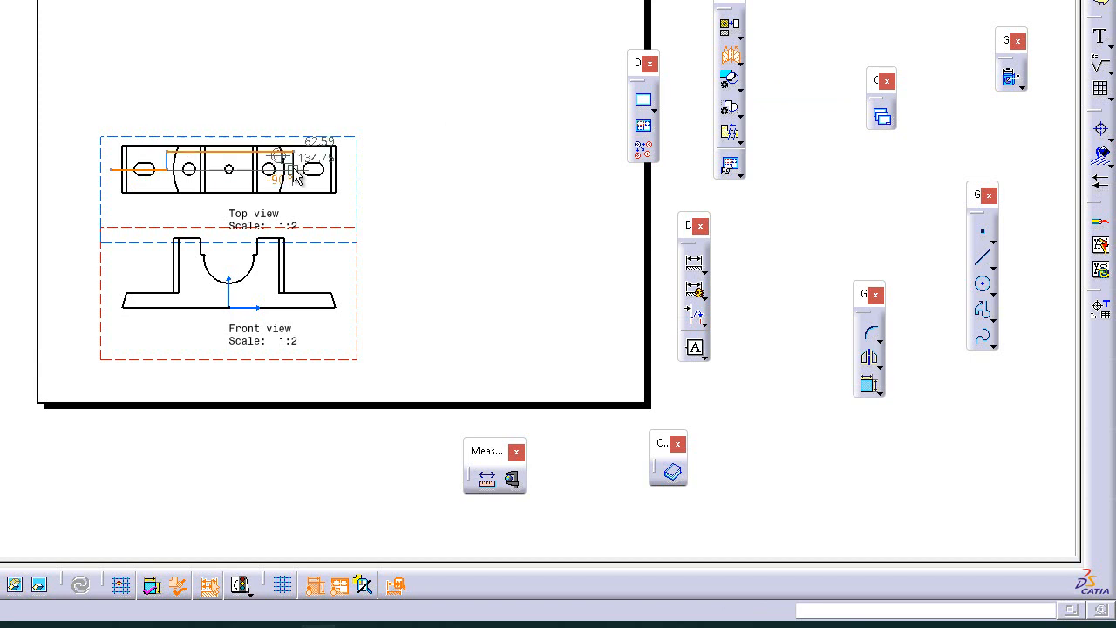
pyautogui.click(293, 170)
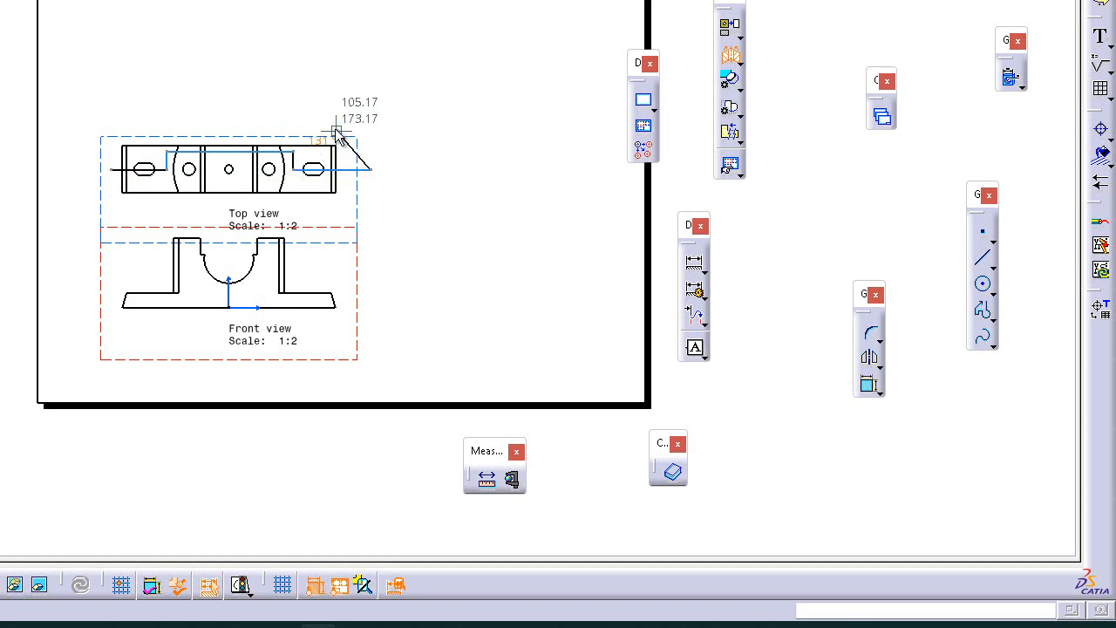
pyautogui.doubleClick(403, 170)
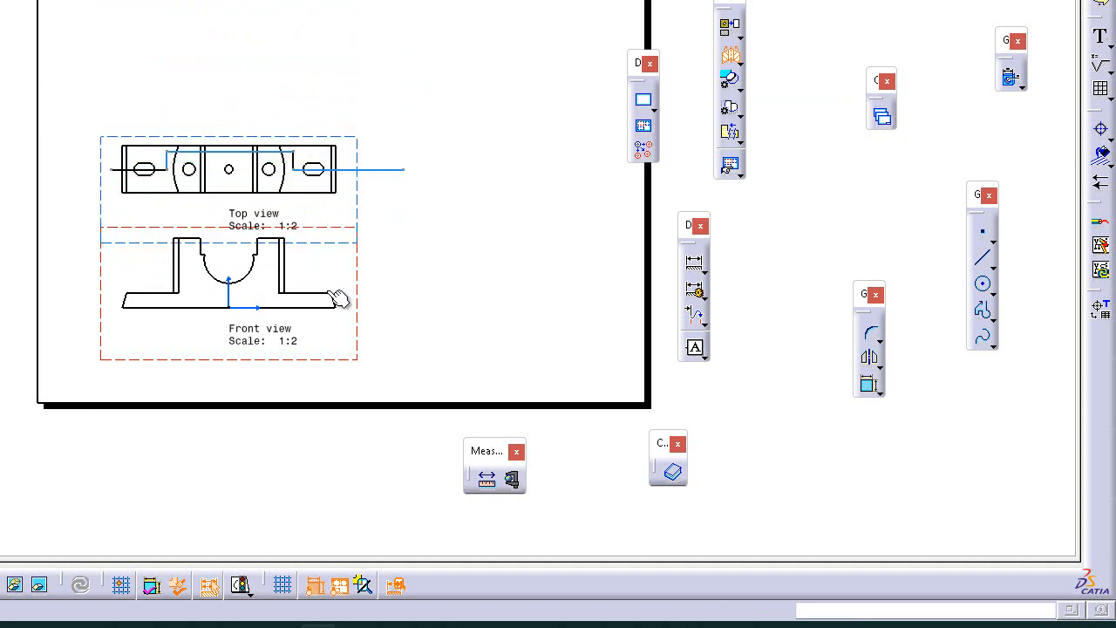
pyautogui.click(310, 49)
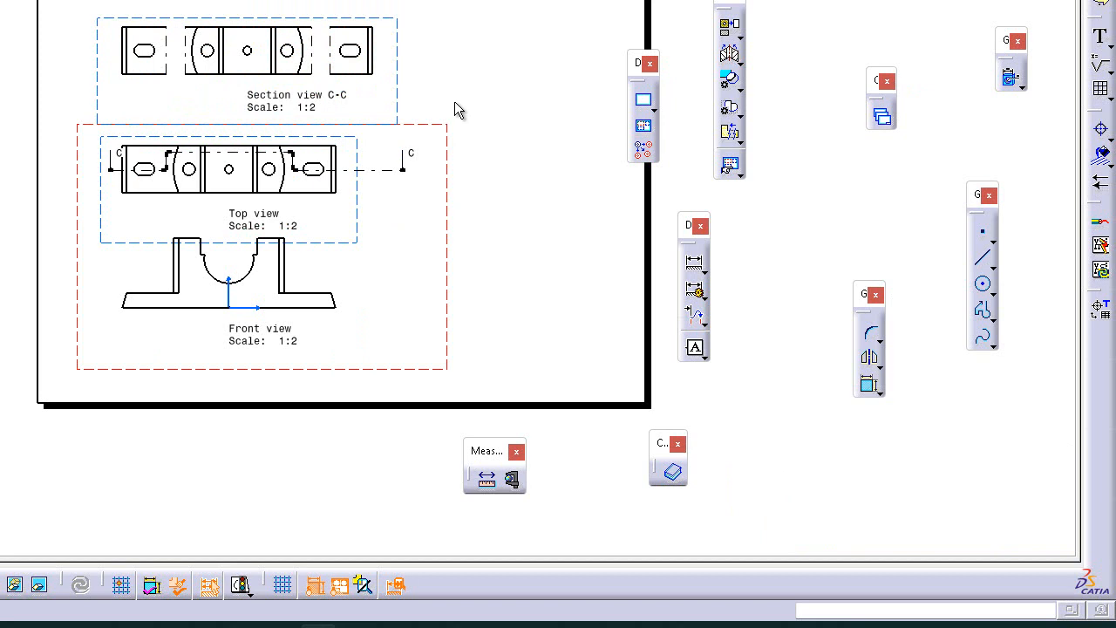
pyautogui.click(399, 58)
# Delete the section view C-C, undo the deletion, then delete it again
pyautogui.press('Delete')
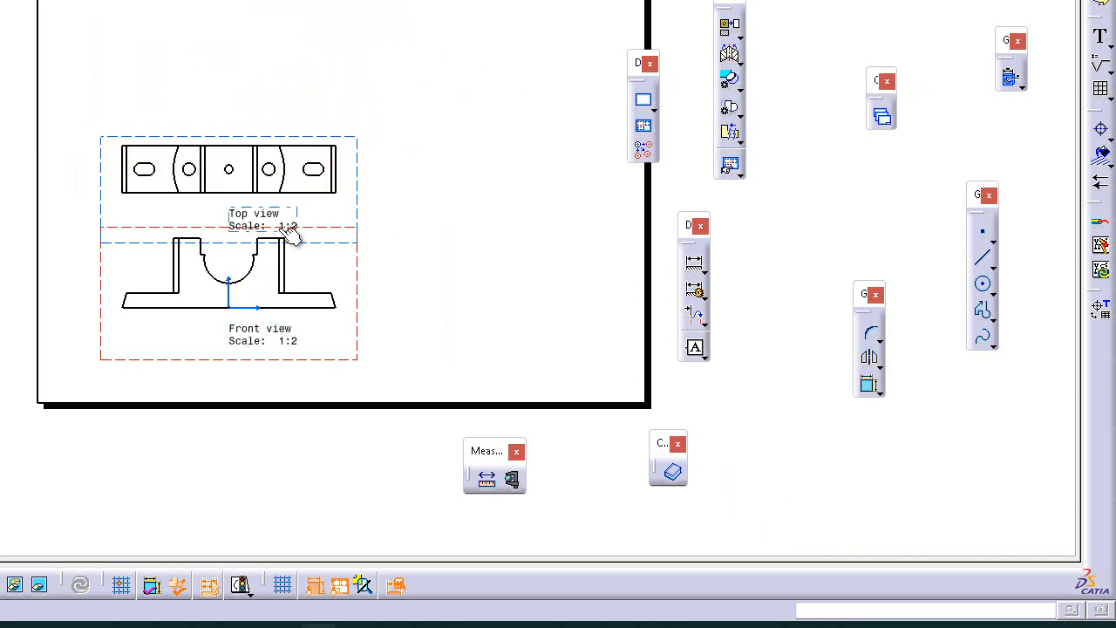
pyautogui.hotkey('ctrl', 'z')
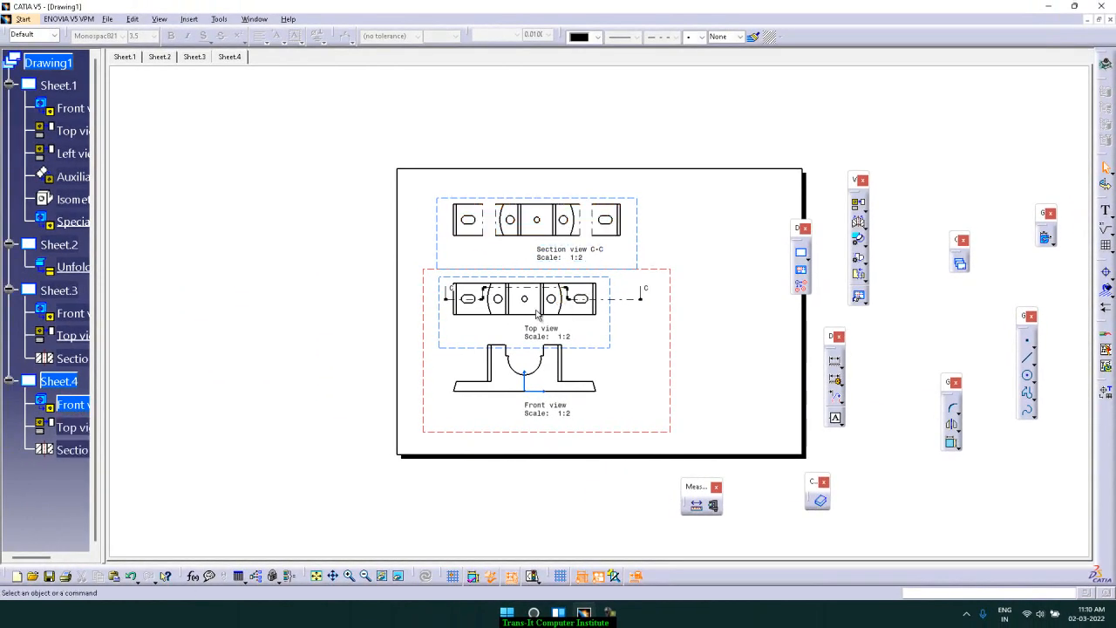
pyautogui.click(642, 243)
pyautogui.press('Delete')
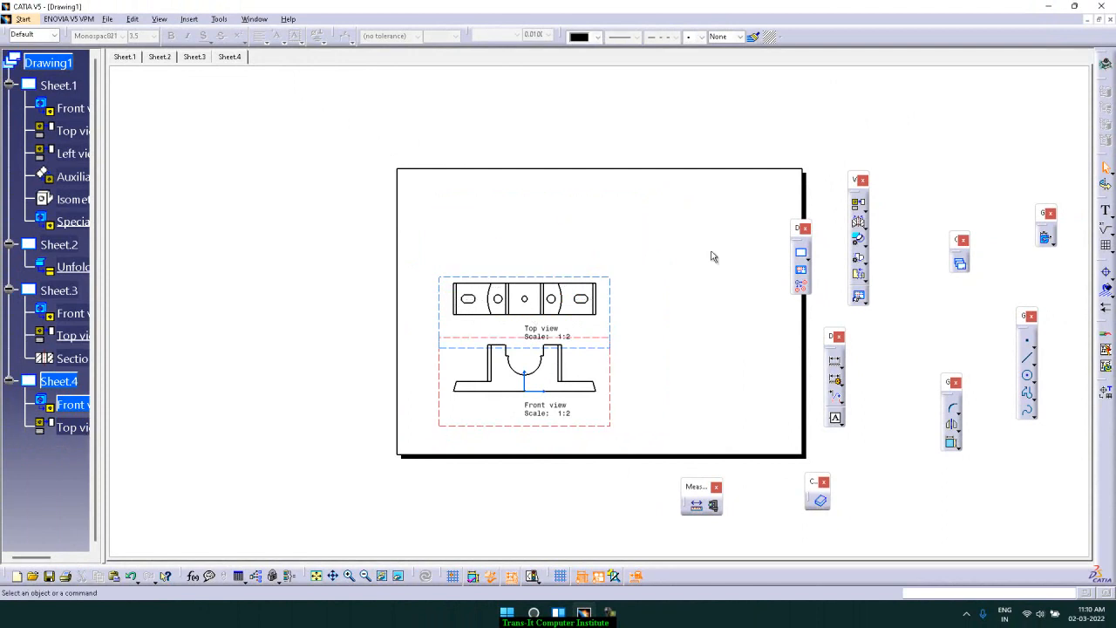
# Activate the top view and move it upward, leaving a gap above the front view
pyautogui.doubleClick(615, 322)
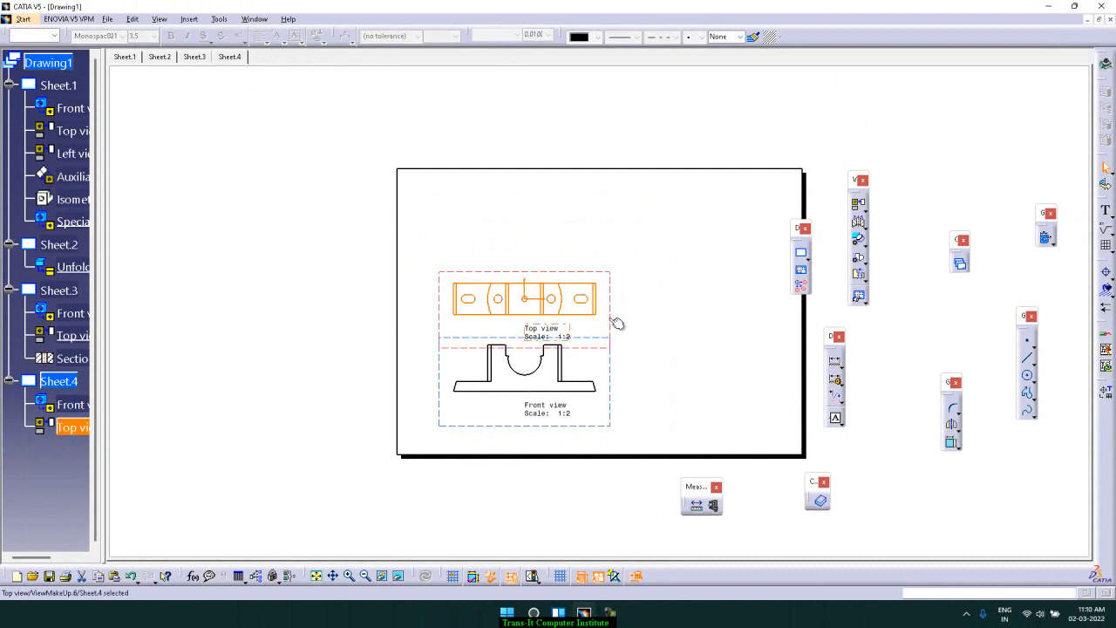
pyautogui.moveTo(613, 287); pyautogui.dragTo(613, 260)
pyautogui.click(670, 280)
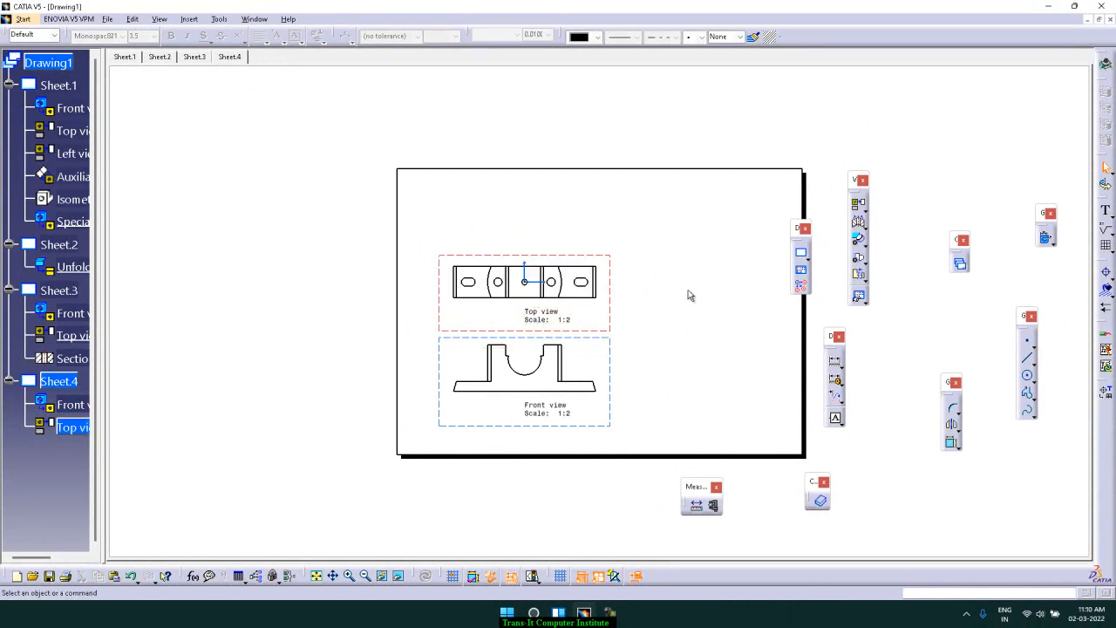
# Create aligned section view C-C along a straight horizontal cut line through the top view's slots and holes
pyautogui.click(860, 228)
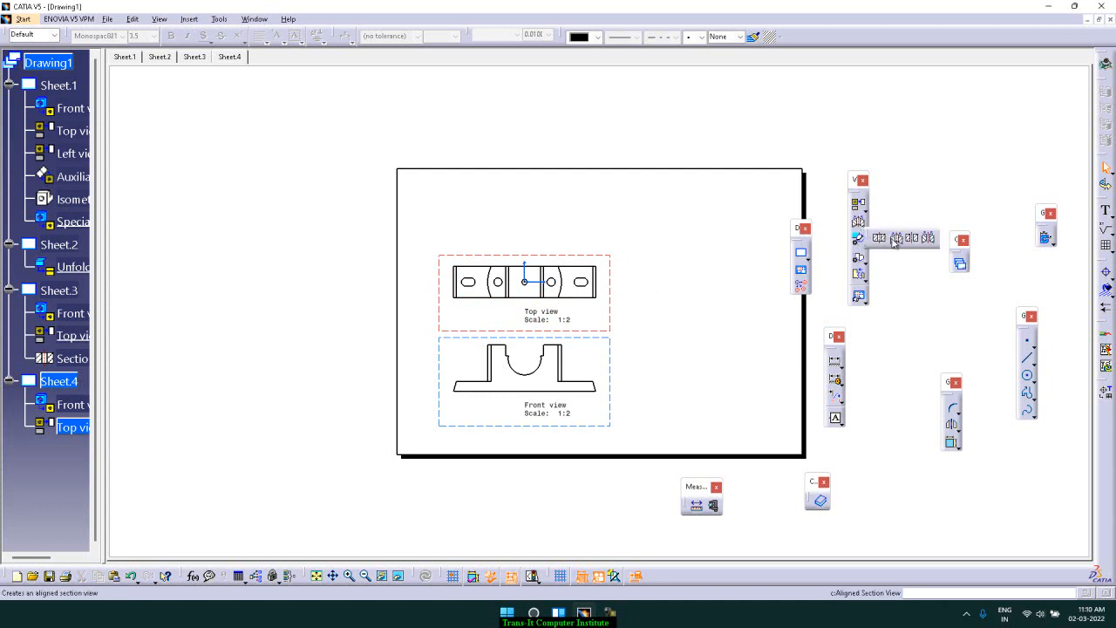
pyautogui.click(895, 239)
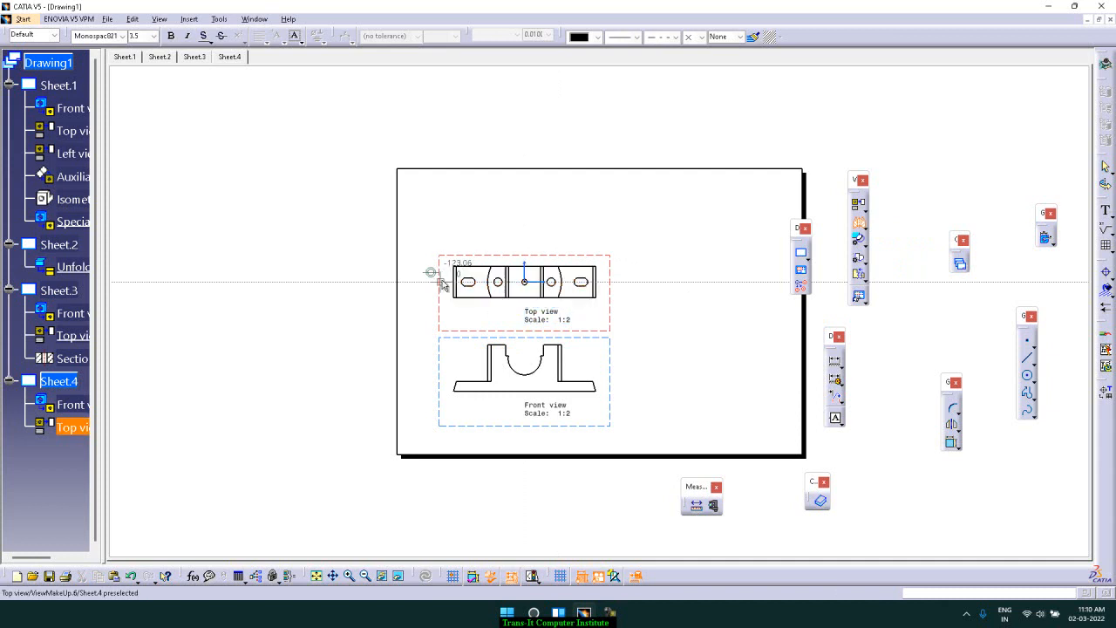
pyautogui.click(438, 278)
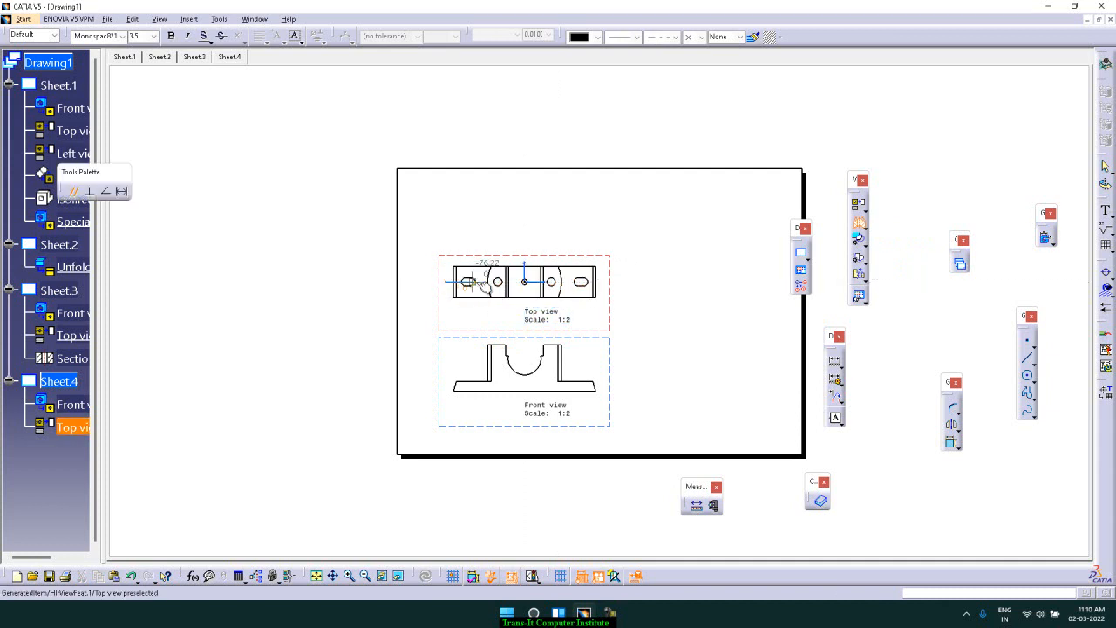
pyautogui.click(480, 283)
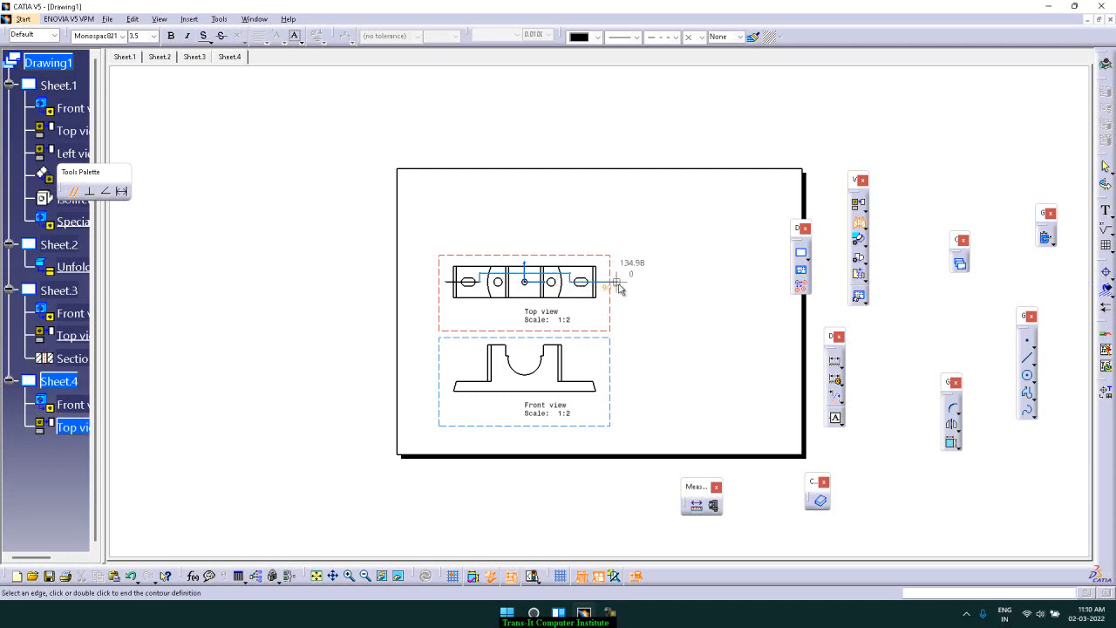
pyautogui.doubleClick(619, 282)
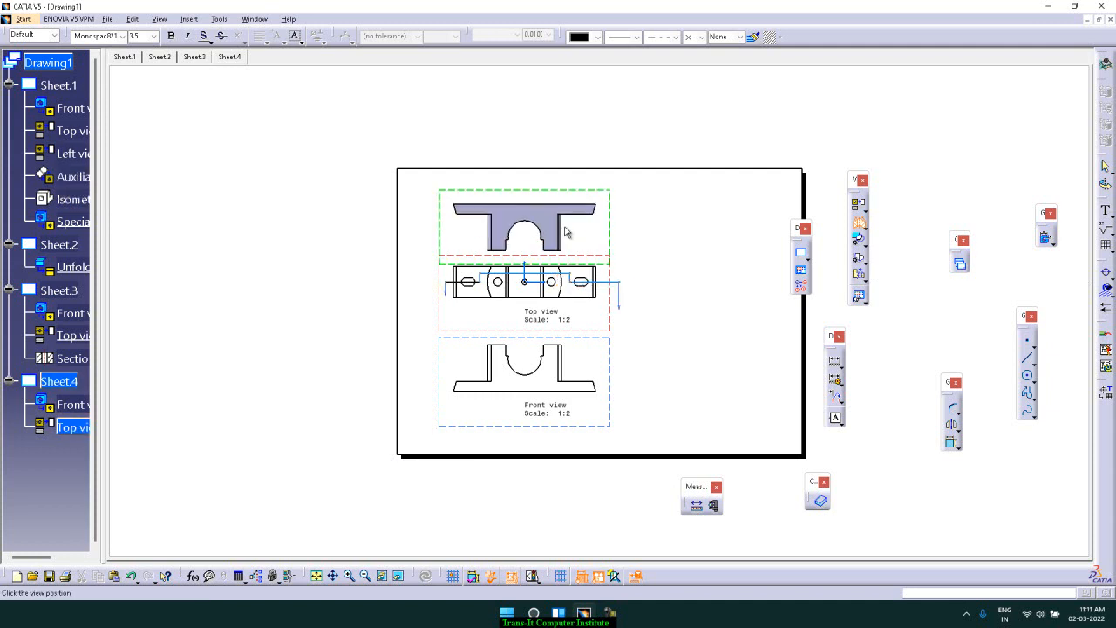
pyautogui.click(578, 329)
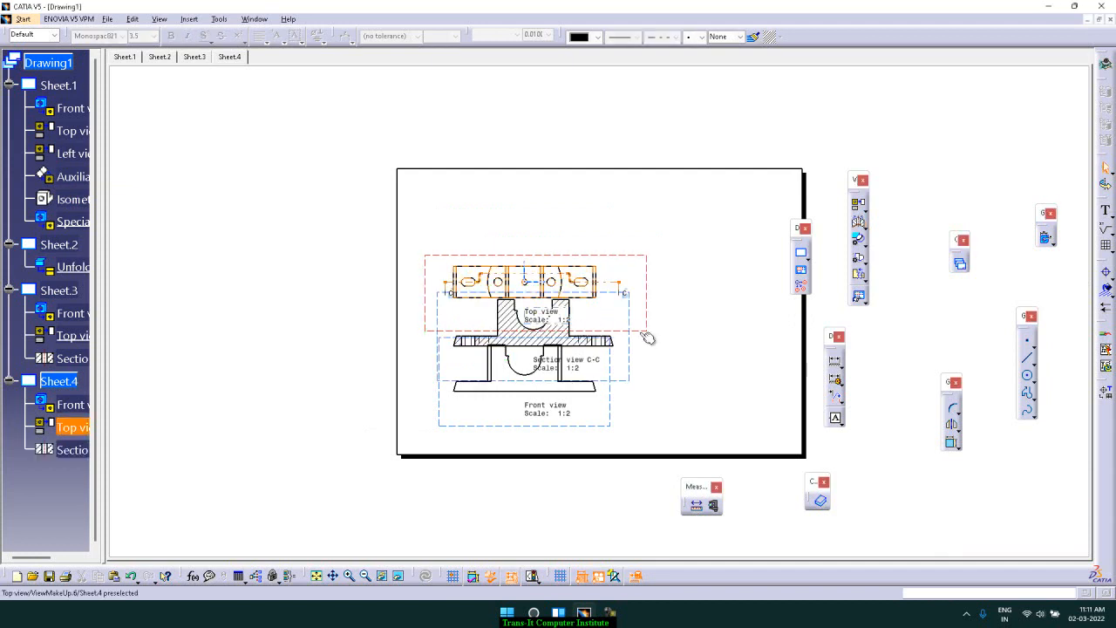
# Move the section view above the top view and shift the front view lower on the sheet
pyautogui.moveTo(627, 314); pyautogui.dragTo(618, 181)
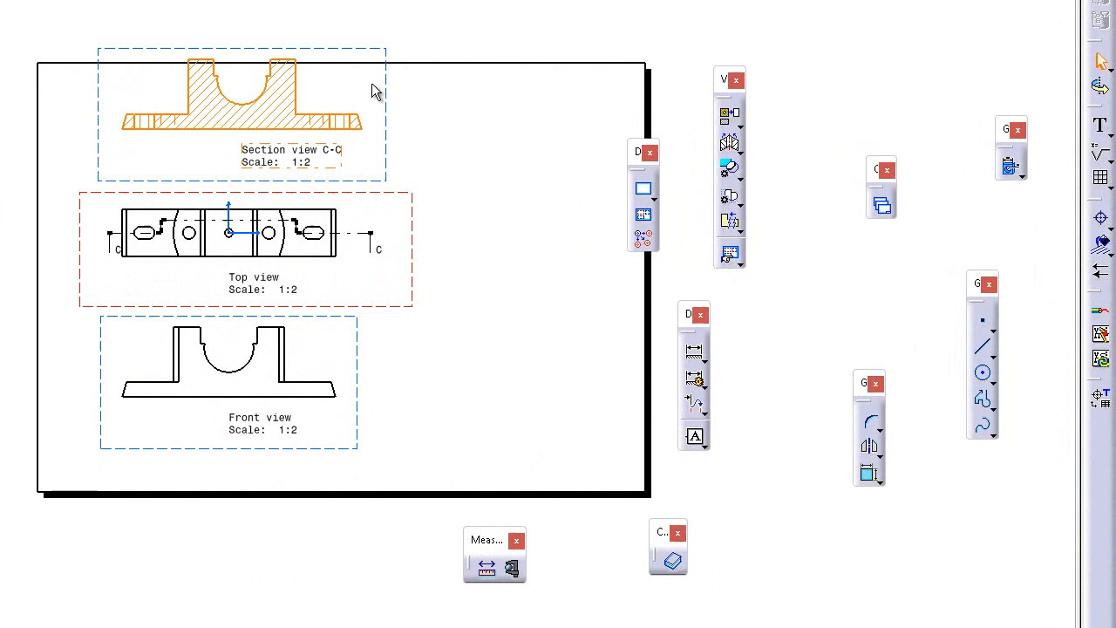
pyautogui.click(511, 143)
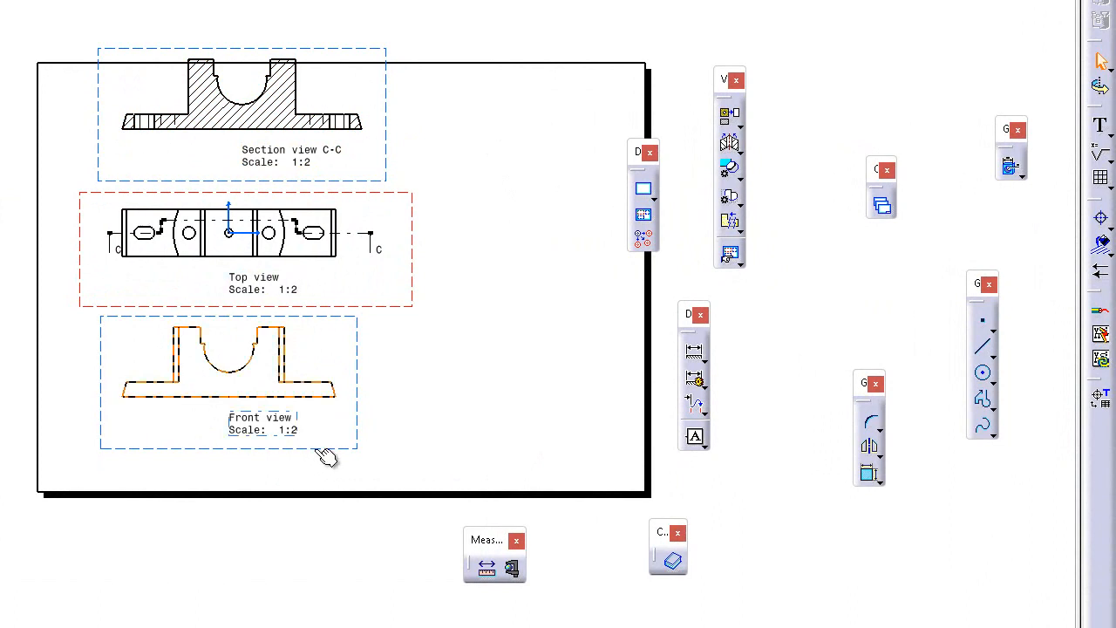
pyautogui.moveTo(314, 449); pyautogui.dragTo(324, 493)
pyautogui.click(455, 420)
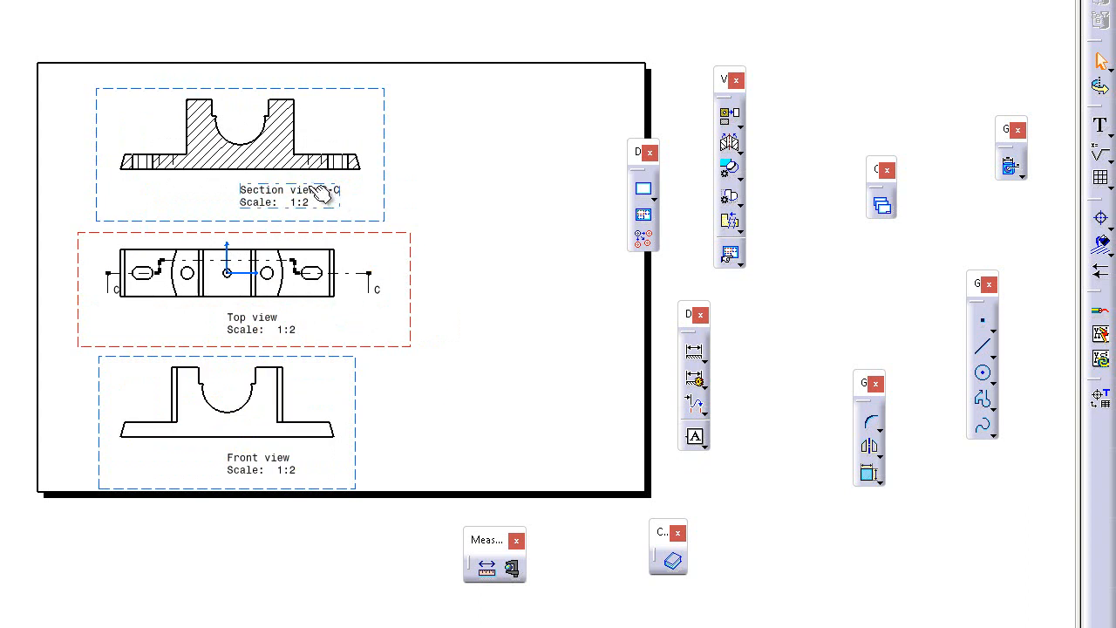
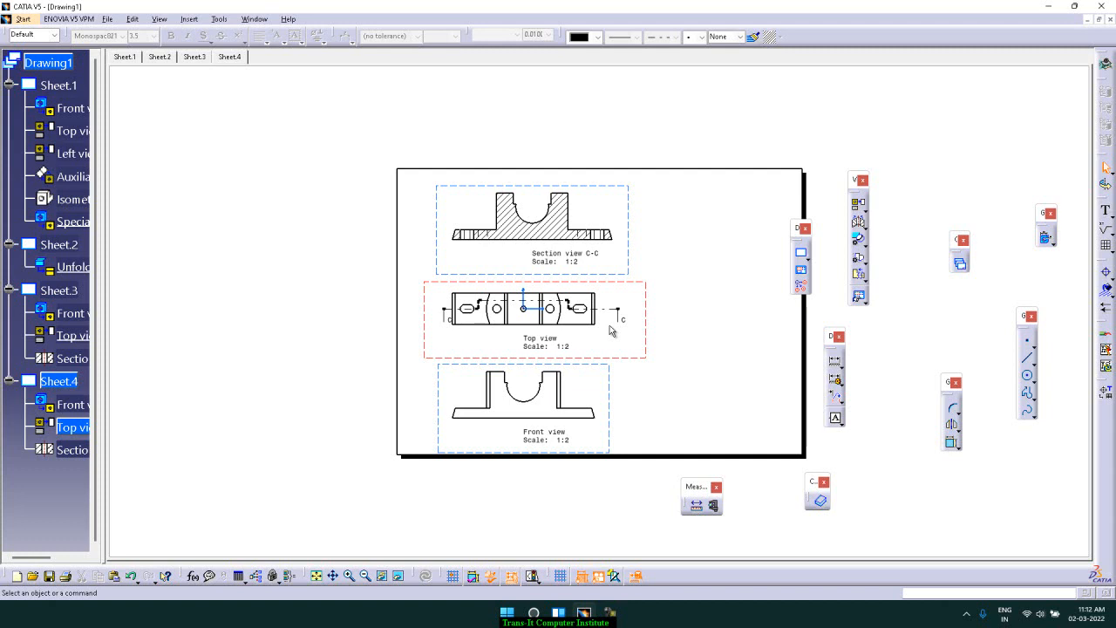
# On Sheet.3, create an offset section cut along a straight horizontal line through the top view and place it above the sheet
pyautogui.scroll(1, 610, 329)
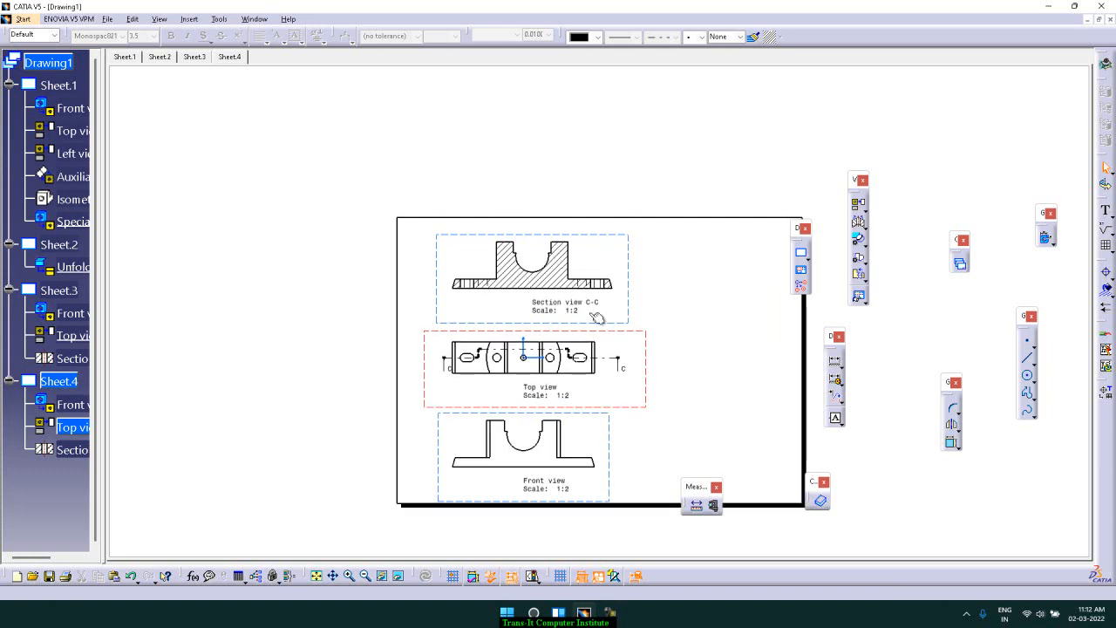
pyautogui.click(865, 228)
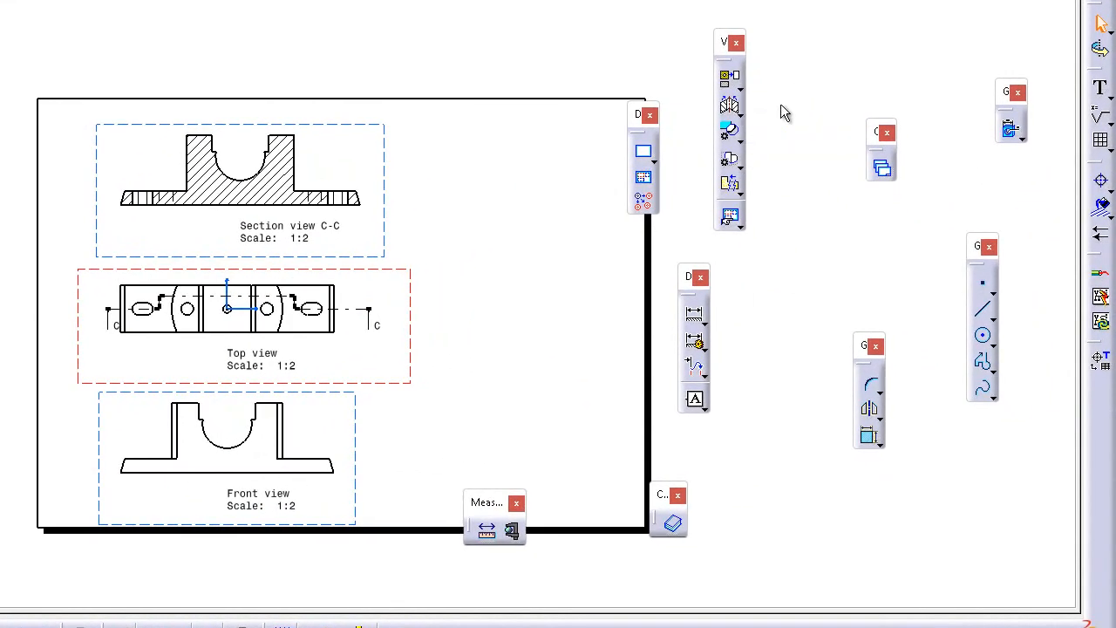
pyautogui.click(737, 135)
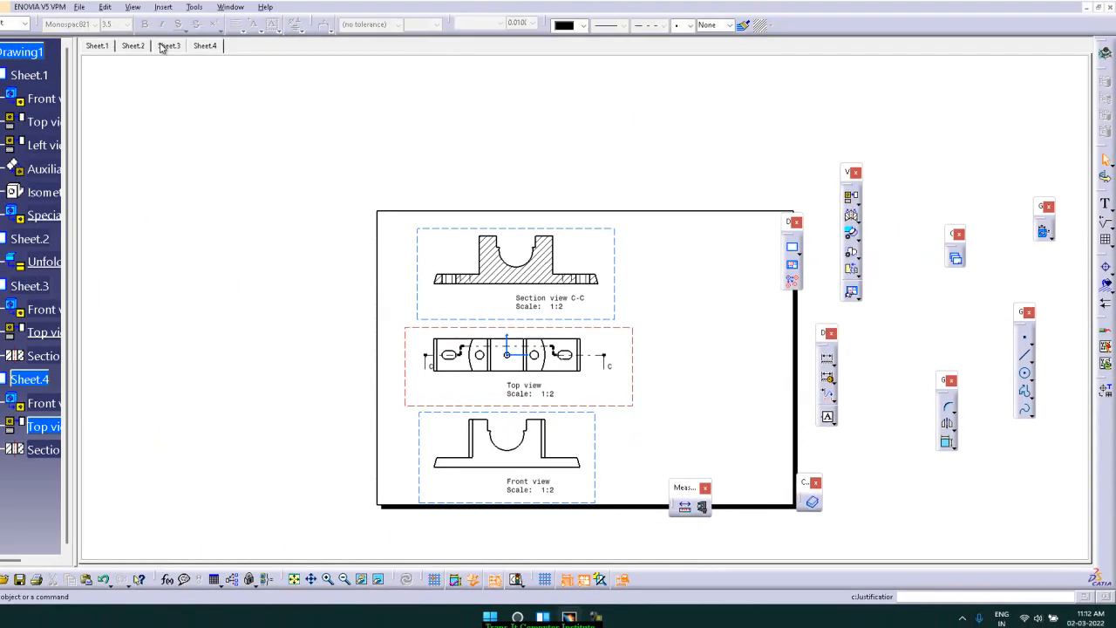
pyautogui.click(192, 56)
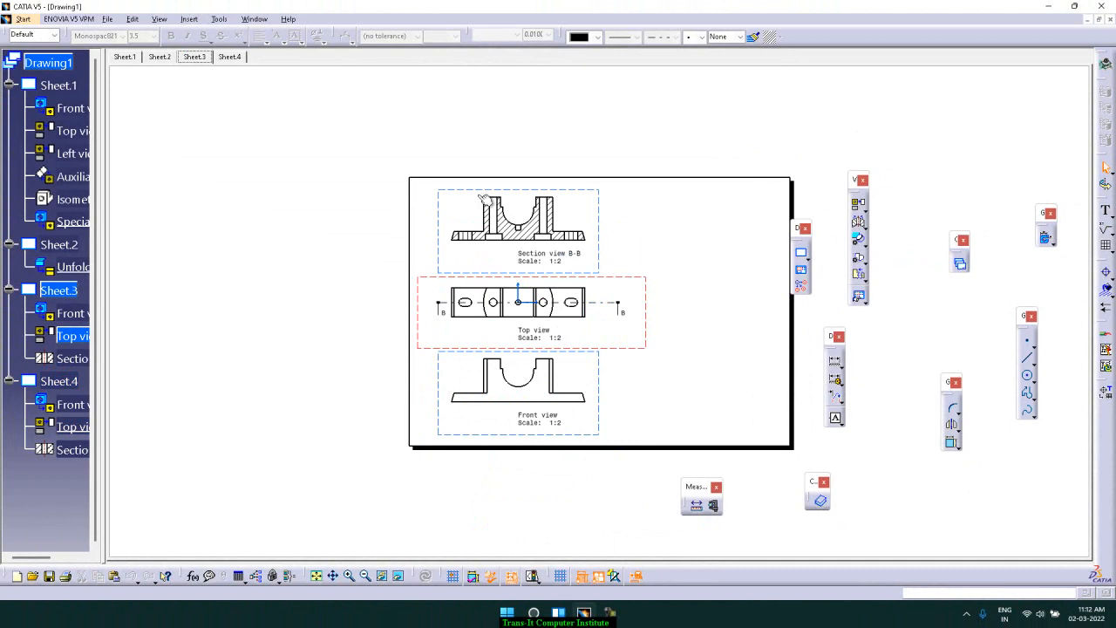
pyautogui.click(219, 23)
pyautogui.moveTo(205, 54)
pyautogui.moveTo(329, 68)
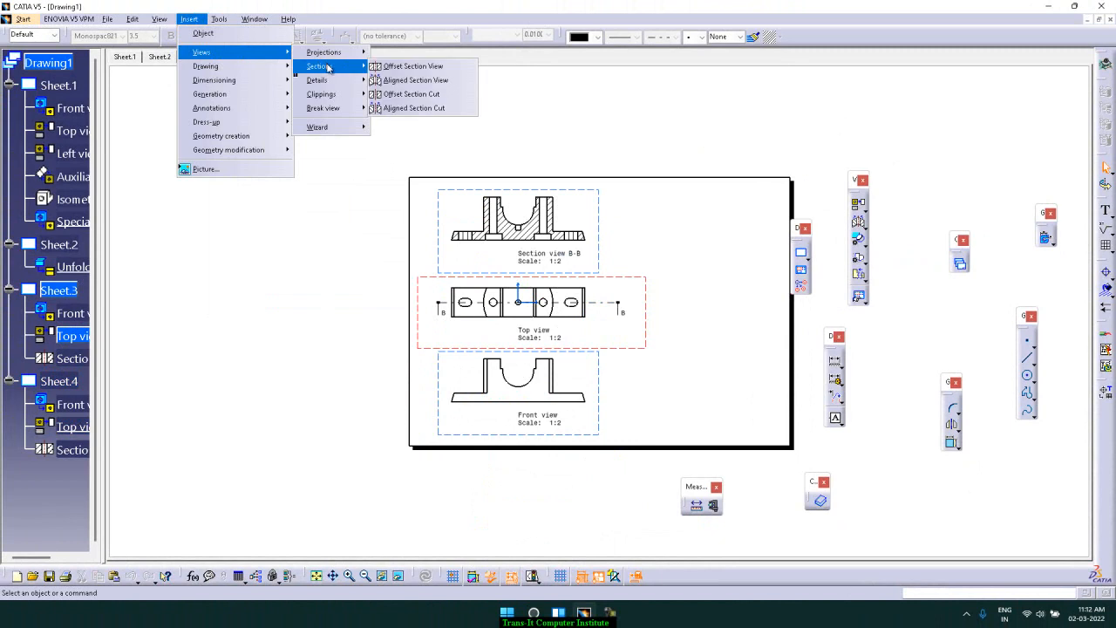
pyautogui.click(426, 96)
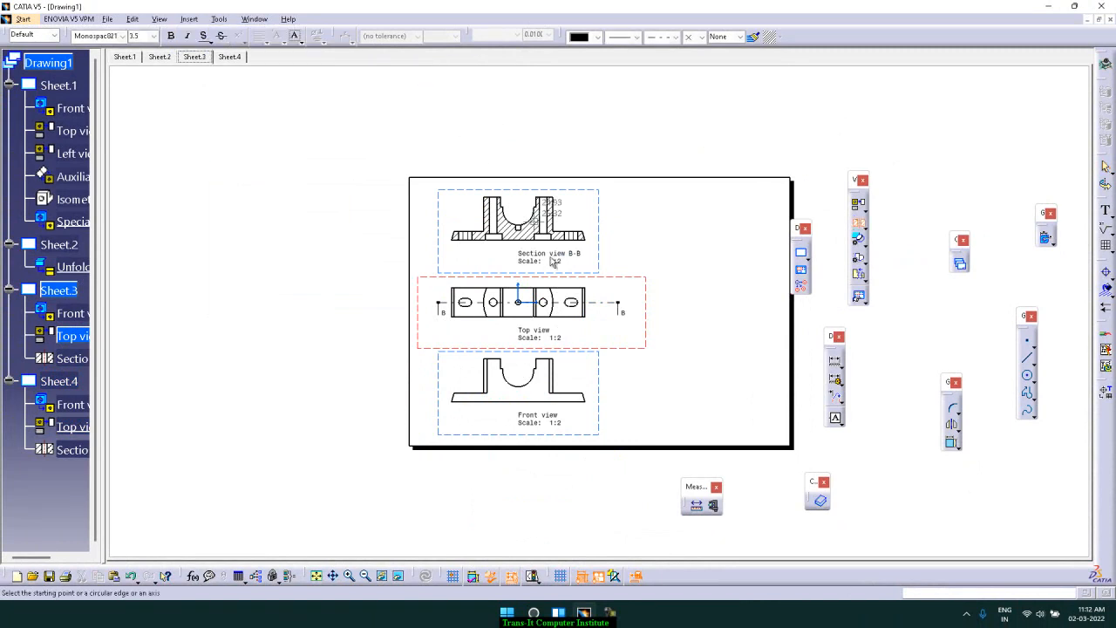
pyautogui.click(428, 302)
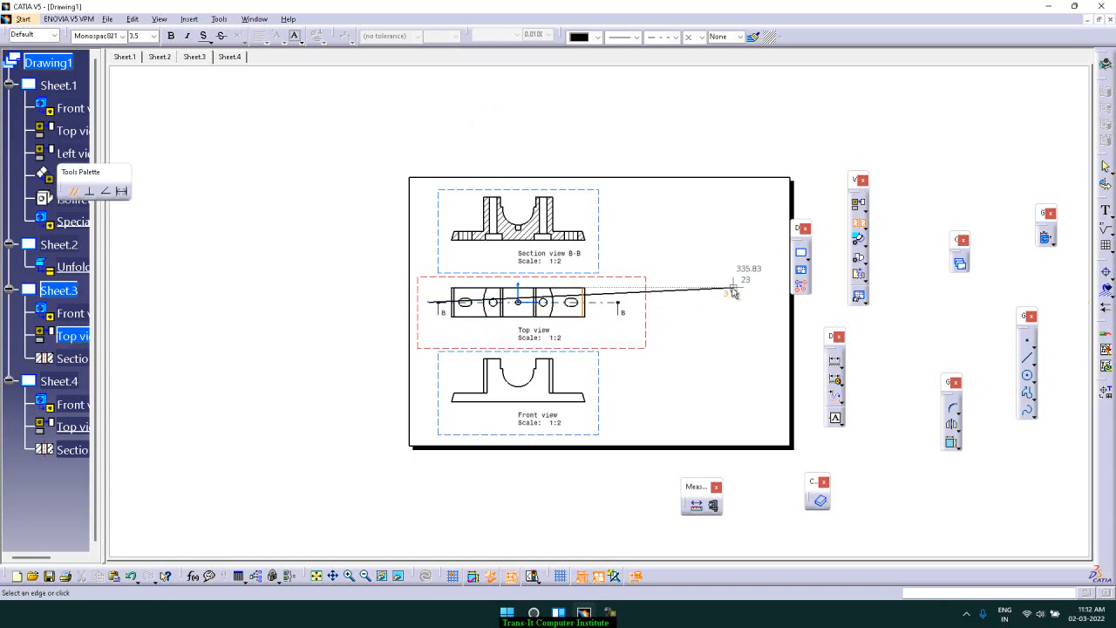
pyautogui.doubleClick(641, 302)
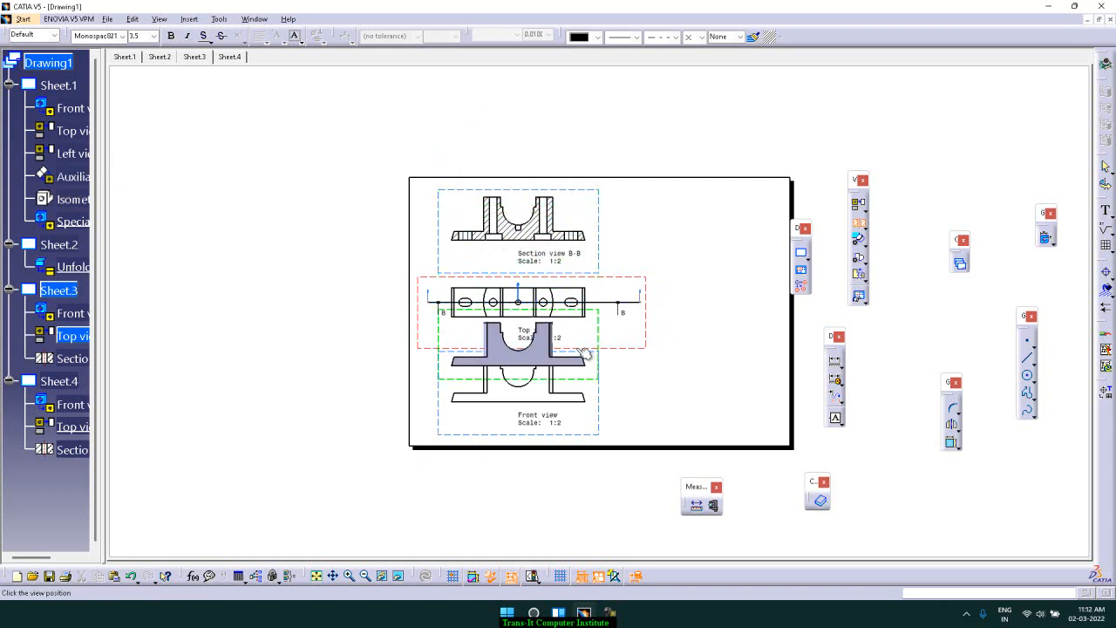
pyautogui.click(578, 345)
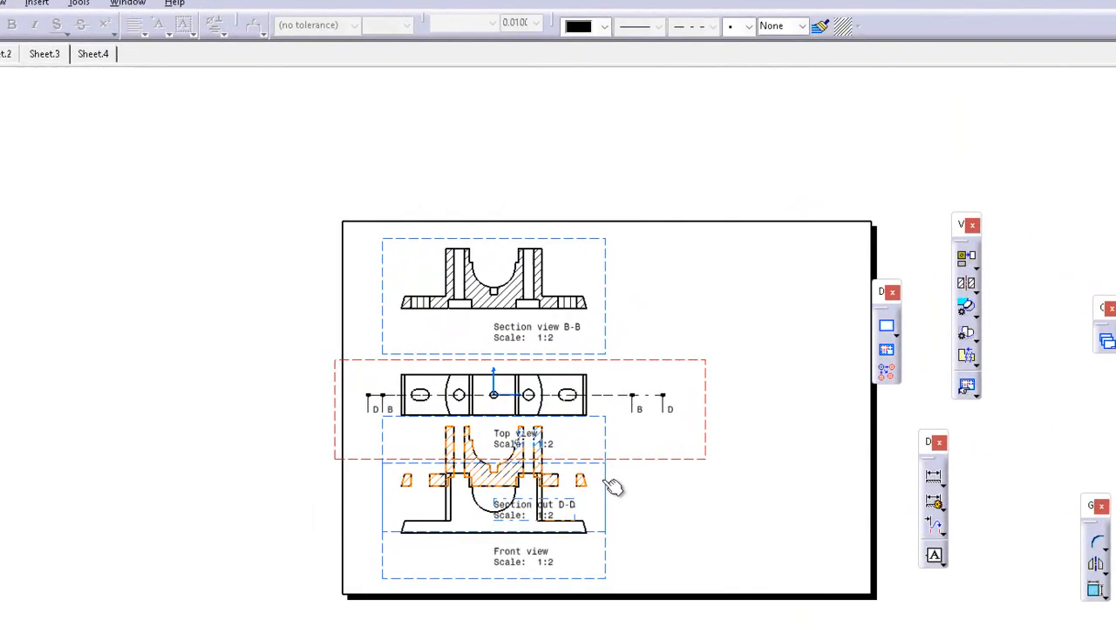
pyautogui.moveTo(604, 478); pyautogui.dragTo(600, 152)
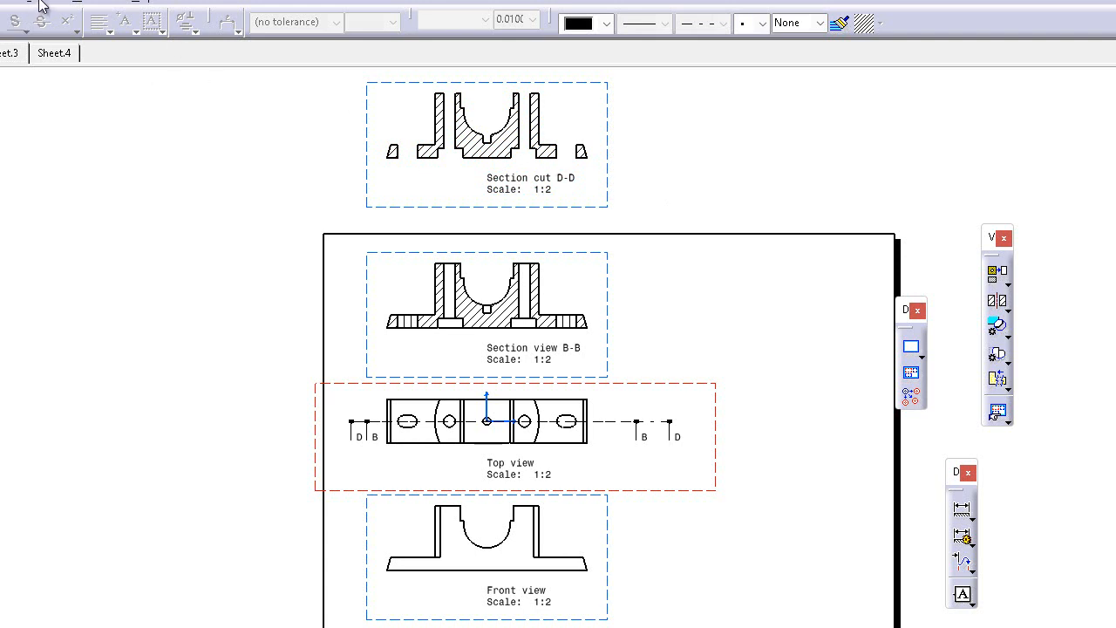
# On Sheet.4, create an aligned section cut along a stepped cut line through the top view's slots and holes, placed above the sheet
pyautogui.click(54, 54)
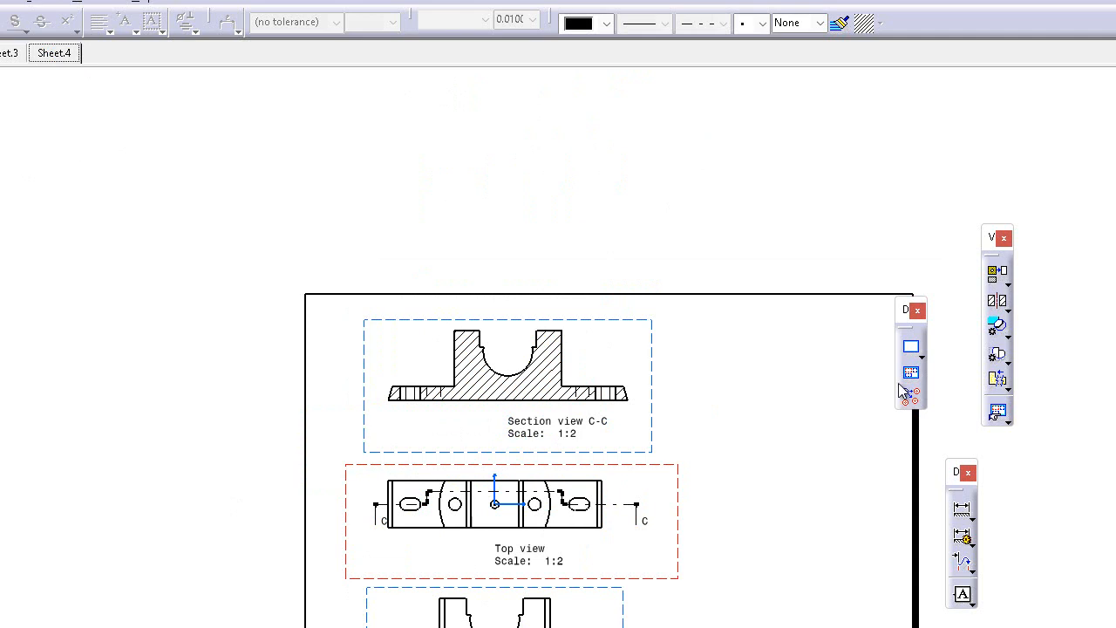
pyautogui.click(1008, 314)
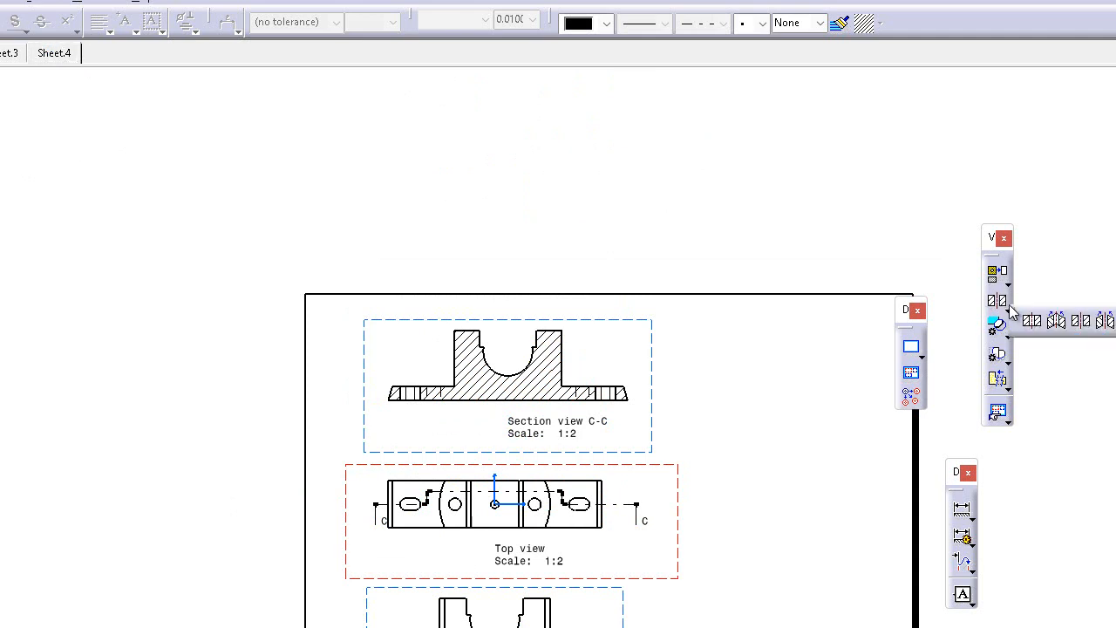
pyautogui.click(1104, 323)
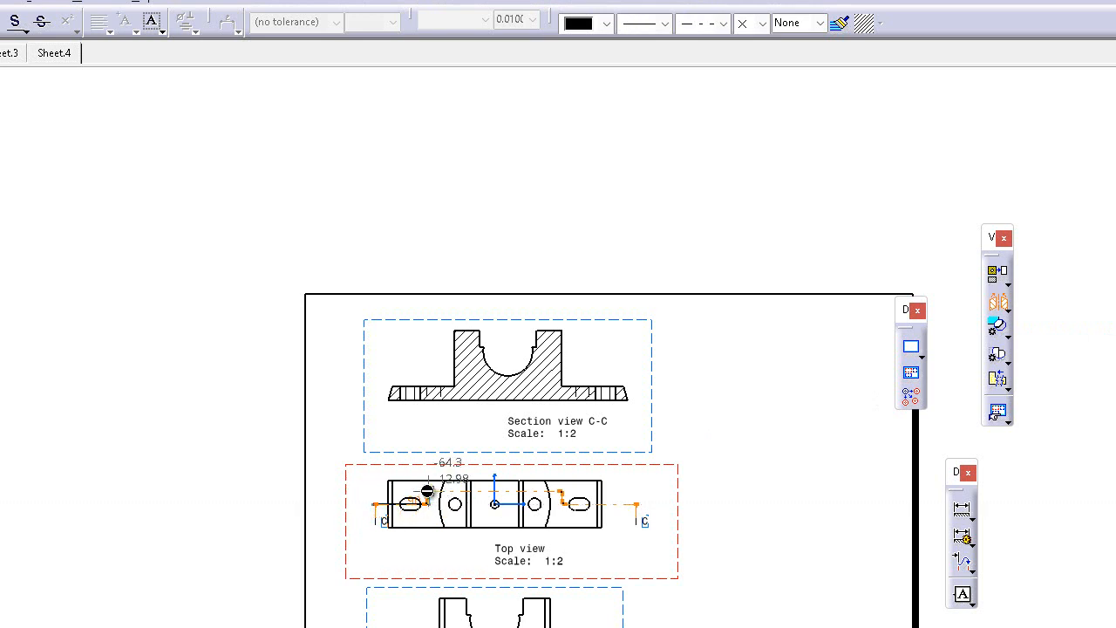
pyautogui.click(428, 491)
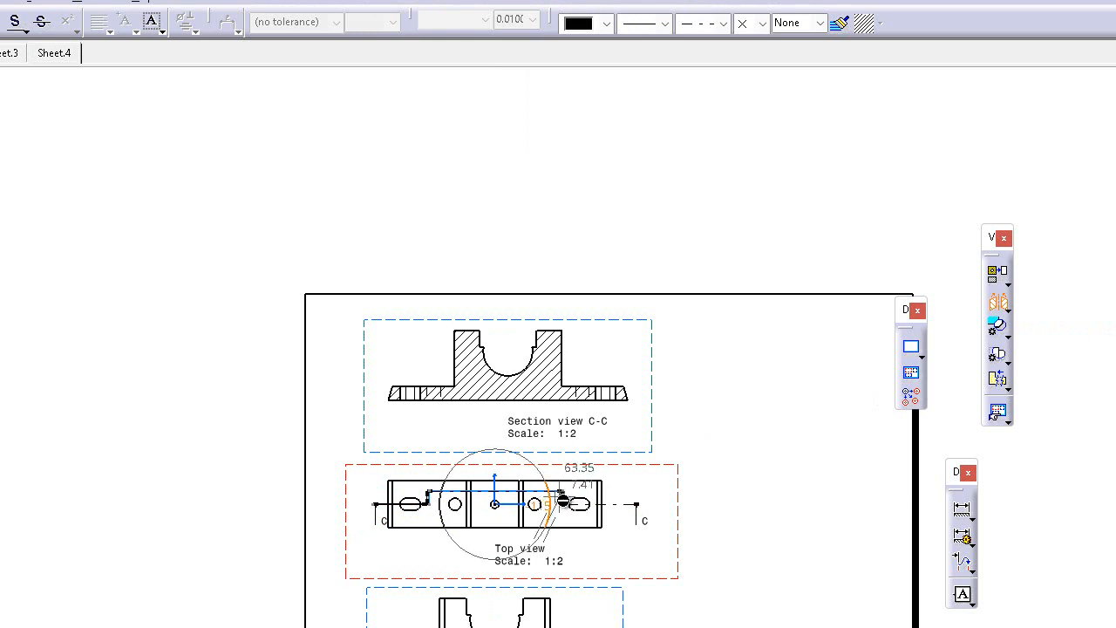
pyautogui.click(564, 504)
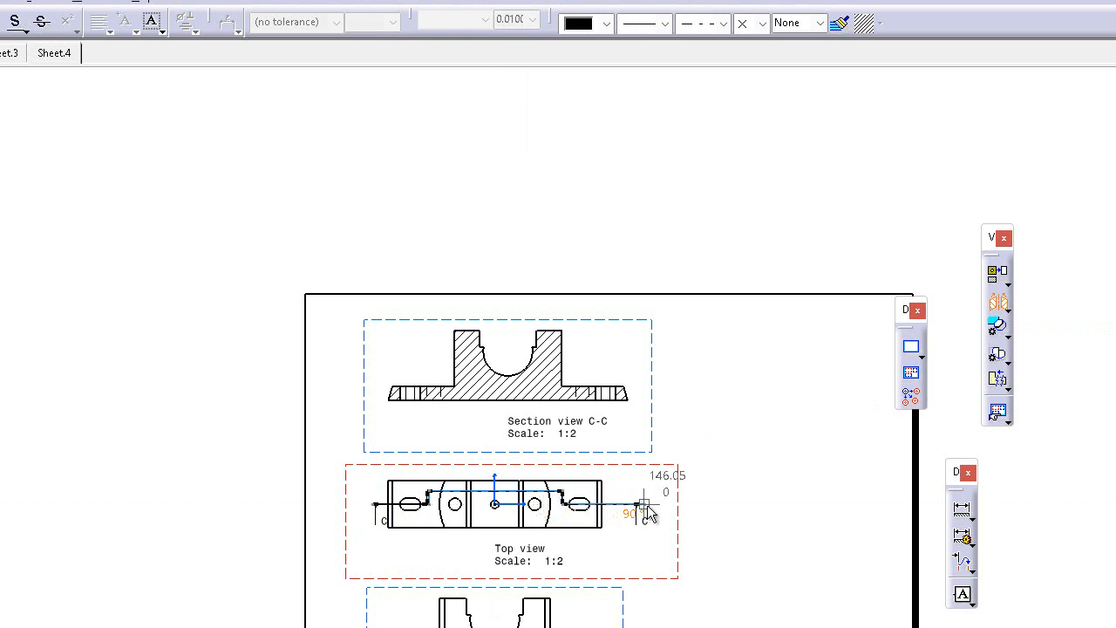
pyautogui.doubleClick(636, 504)
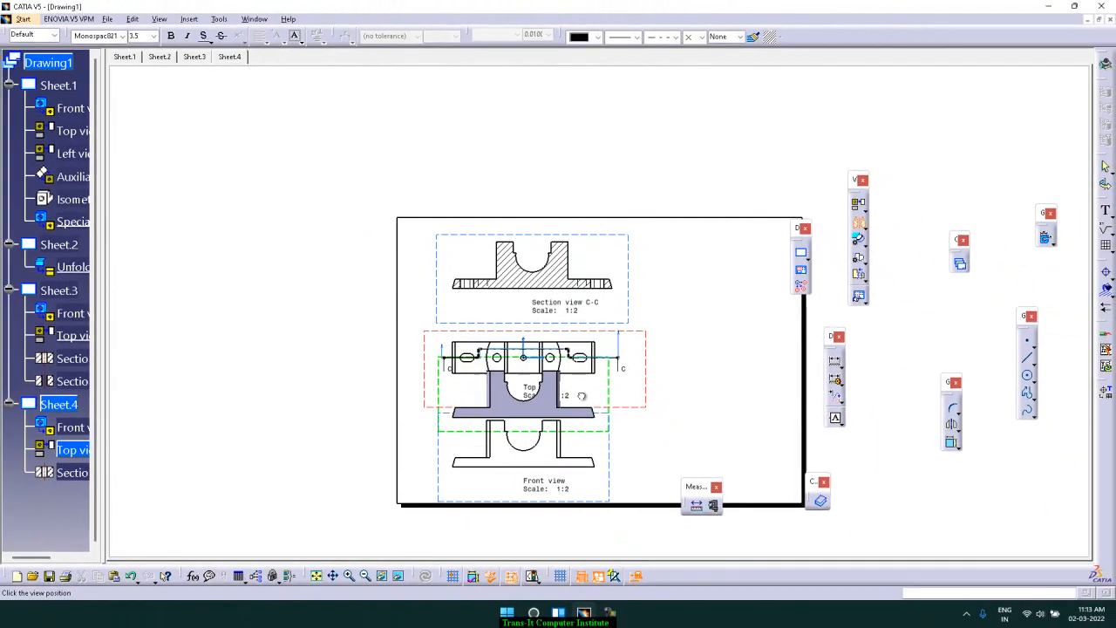
pyautogui.click(584, 566)
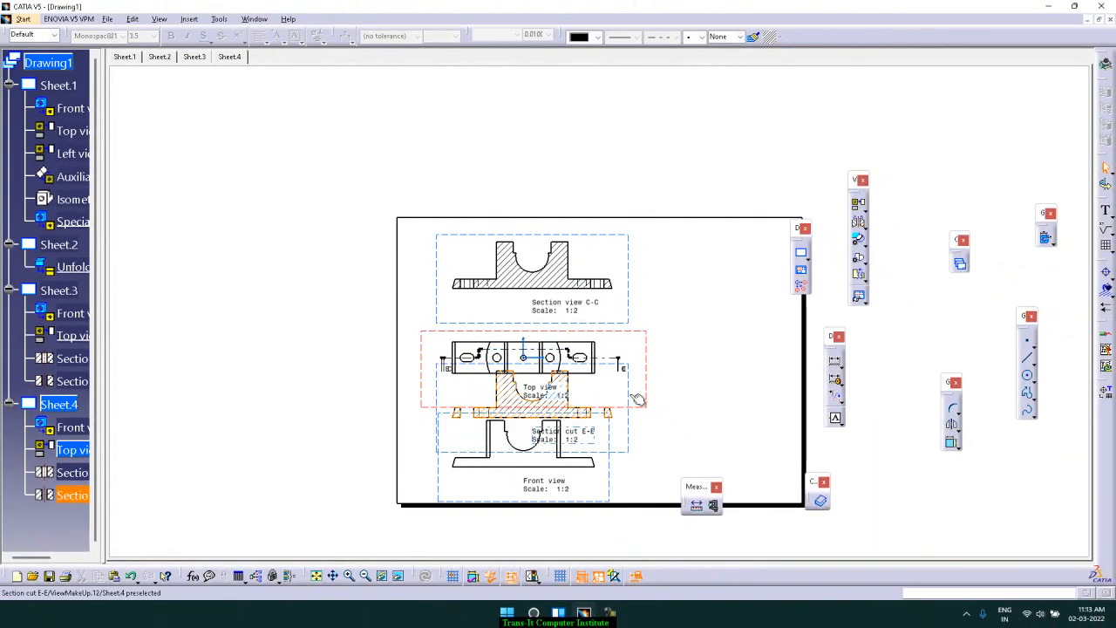
pyautogui.moveTo(628, 385); pyautogui.dragTo(627, 135)
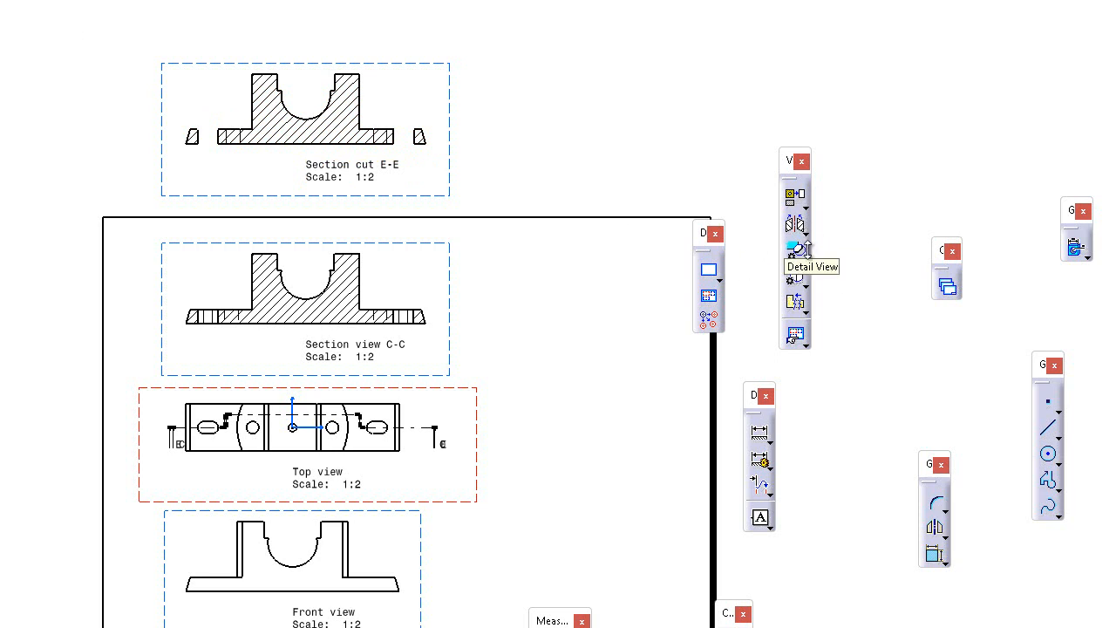
# Create a circular detail view at 1:1 around the top view's right slot and place it beside the views
pyautogui.click(805, 253)
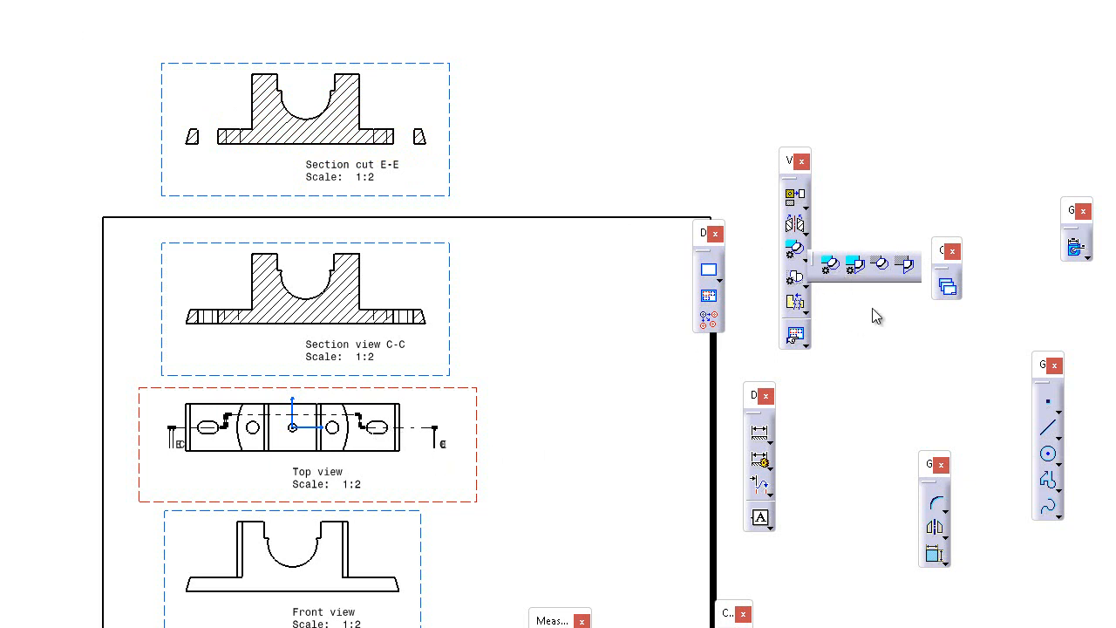
pyautogui.click(829, 268)
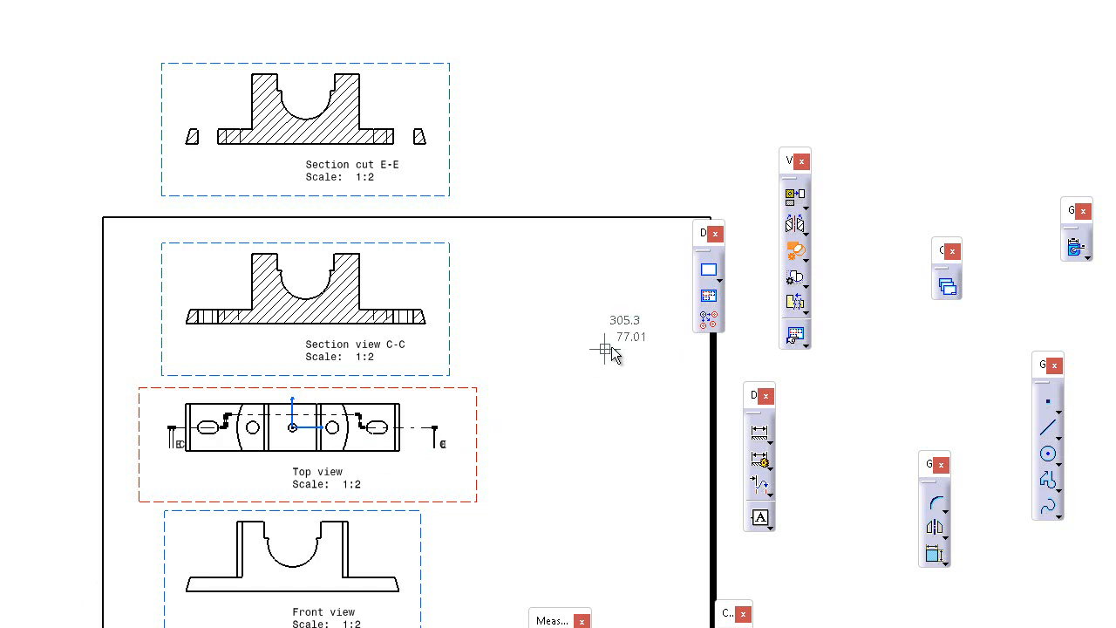
pyautogui.click(401, 438)
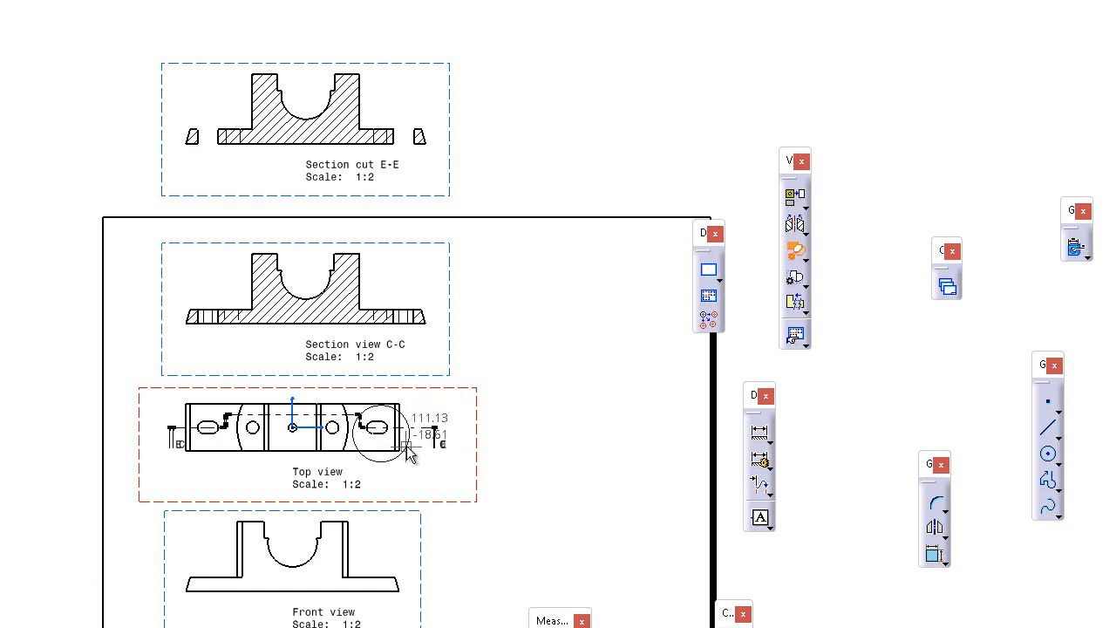
pyautogui.click(407, 448)
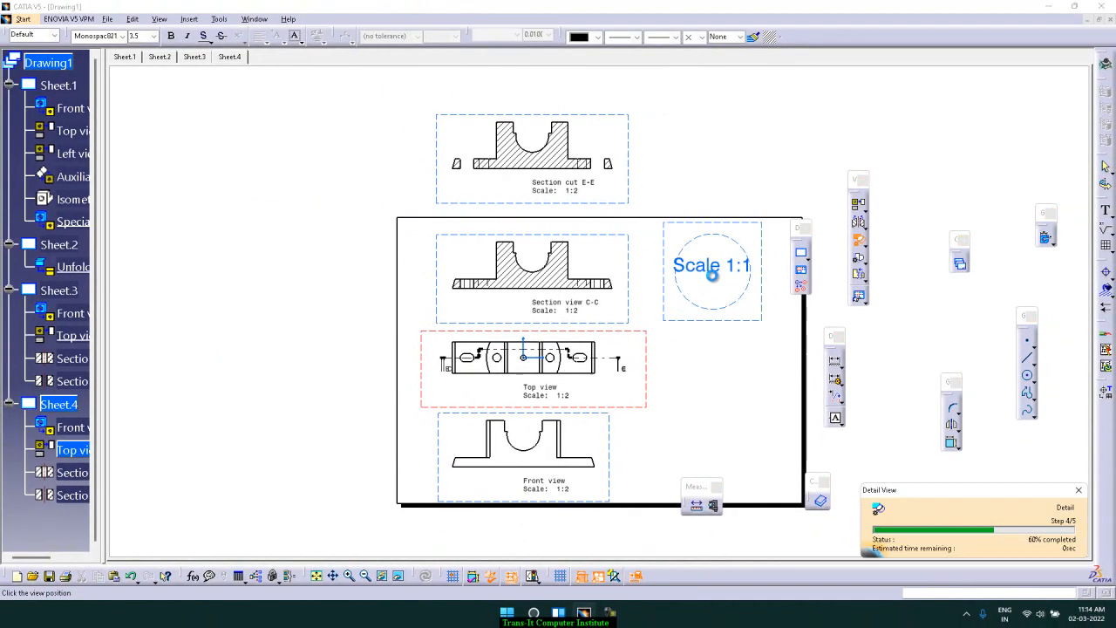
pyautogui.click(712, 275)
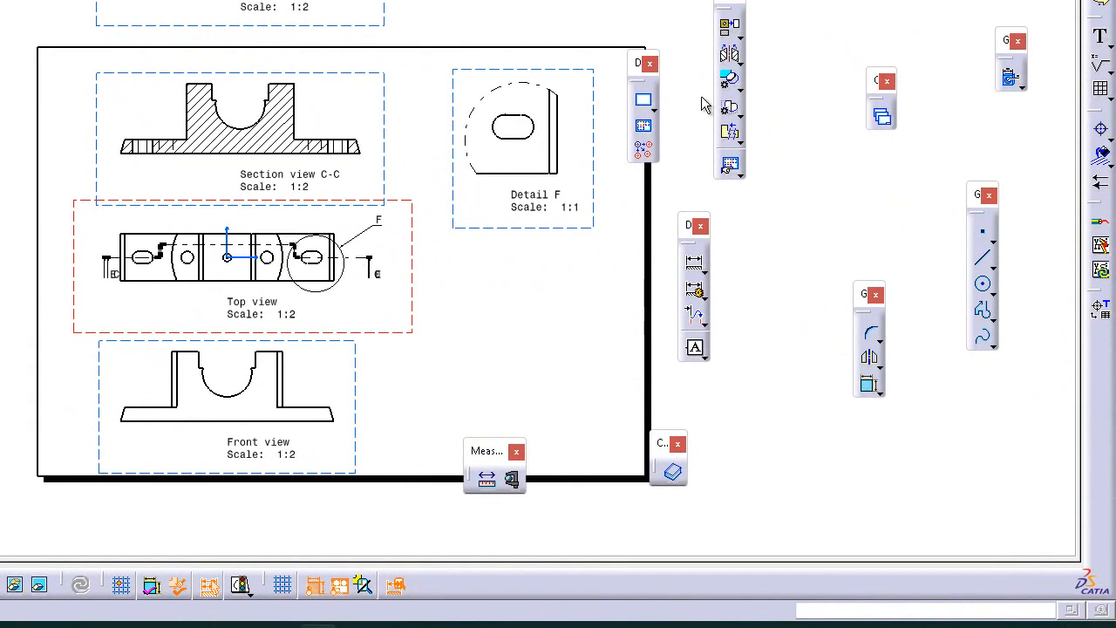
# Create a sketched polygonal detail view profile around the top view's left slot end and place the 1:1 detail below the first detail
pyautogui.click(739, 86)
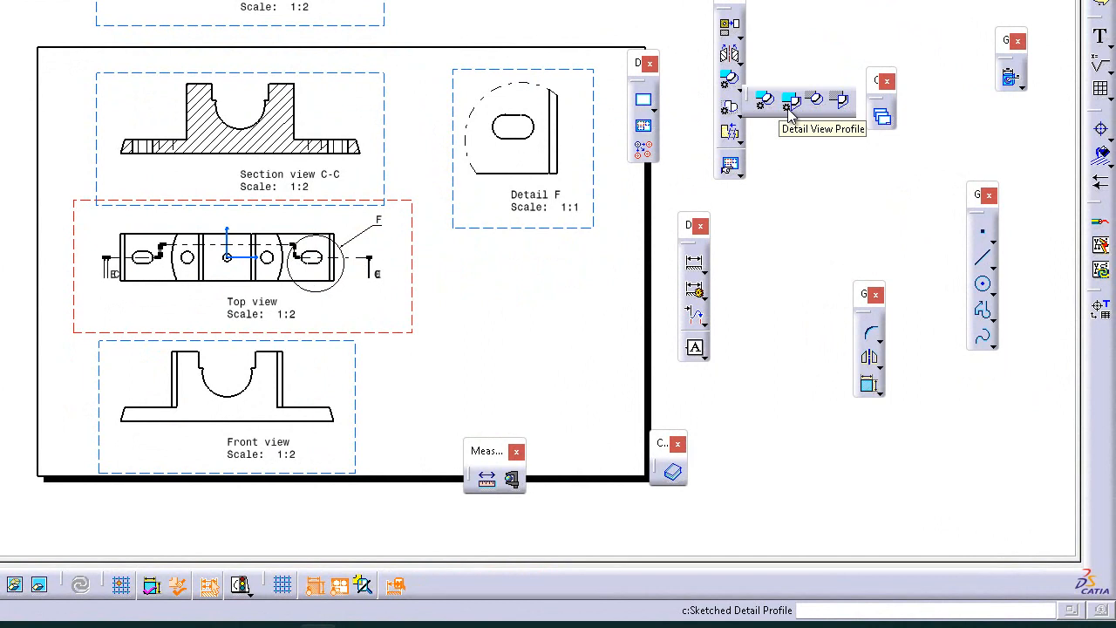
pyautogui.click(791, 101)
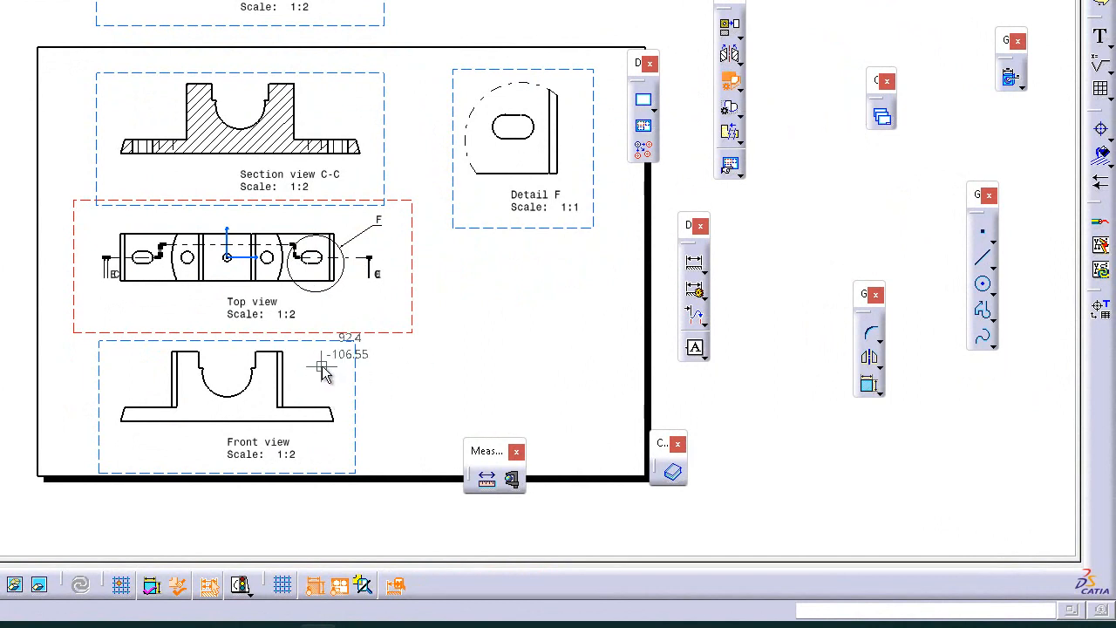
pyautogui.click(106, 222)
pyautogui.click(164, 229)
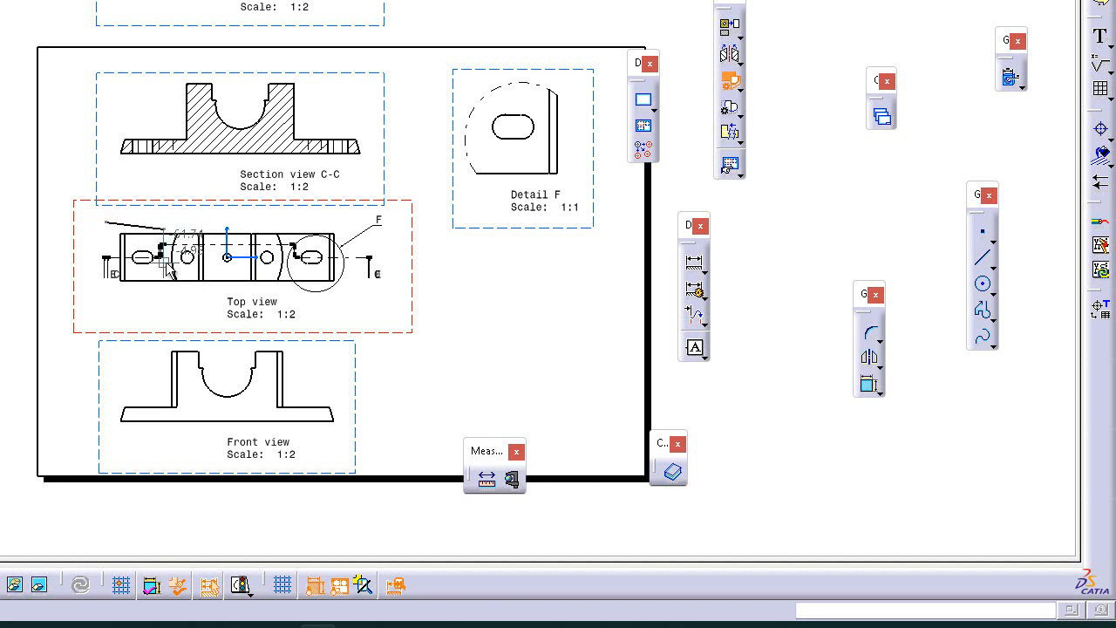
pyautogui.click(106, 299)
pyautogui.click(91, 276)
pyautogui.click(96, 237)
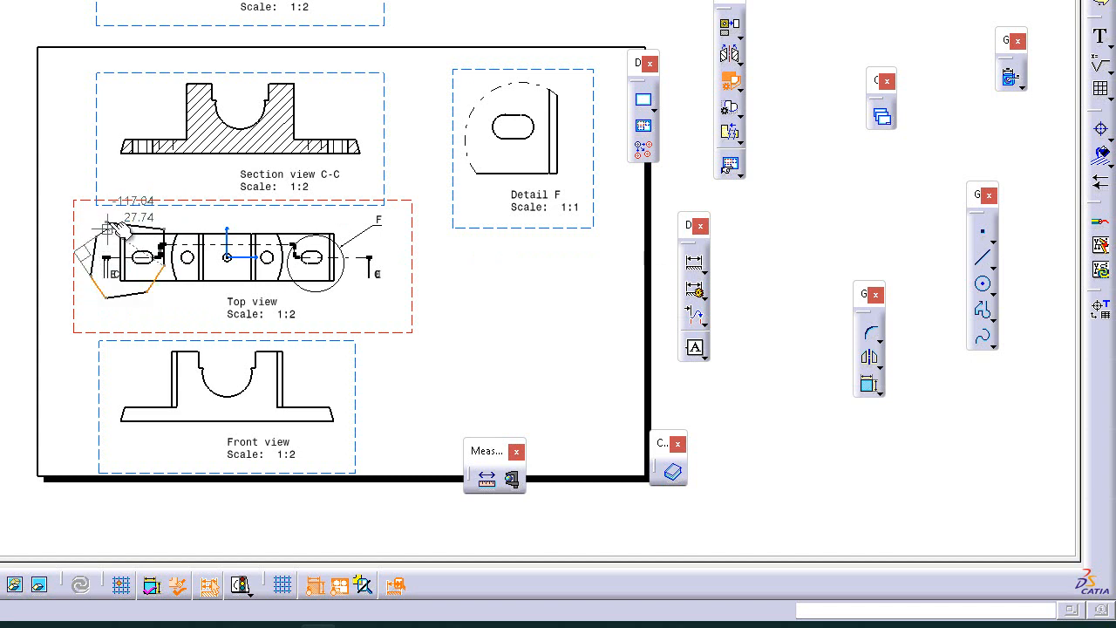
pyautogui.click(104, 223)
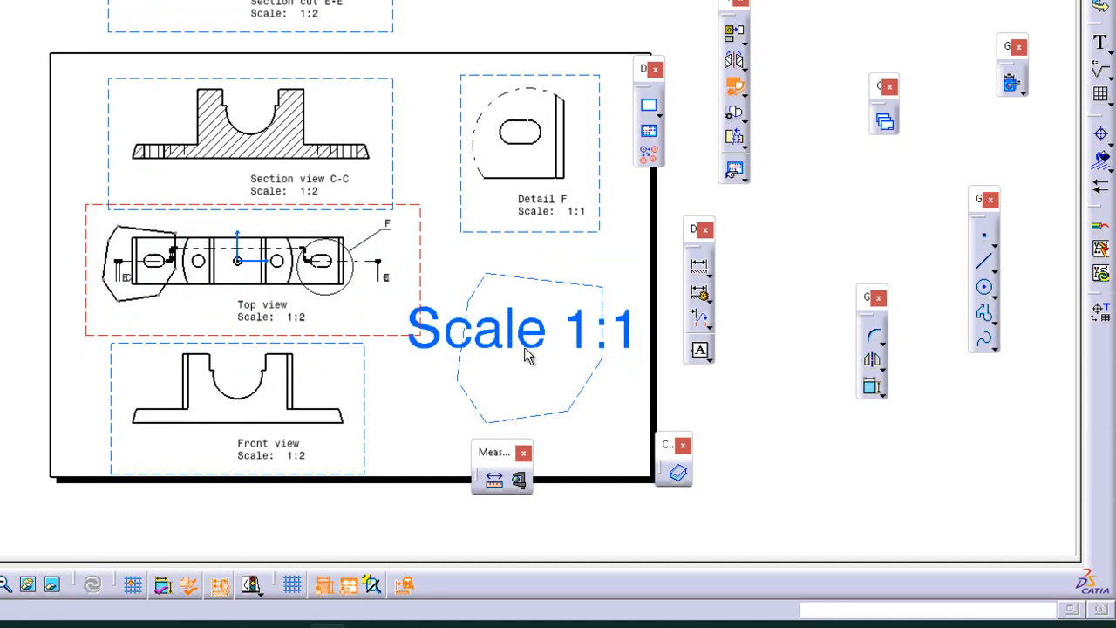
pyautogui.click(524, 355)
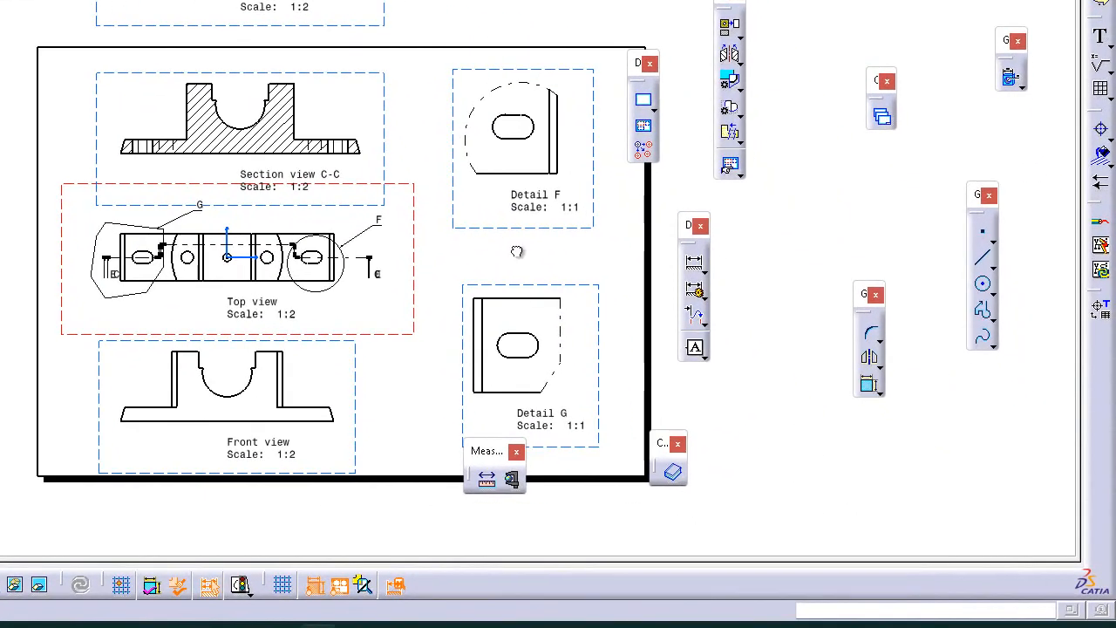
# Activate the front view and create a quick circular detail view of its left base corner, placing it left of the sheet
pyautogui.click(739, 89)
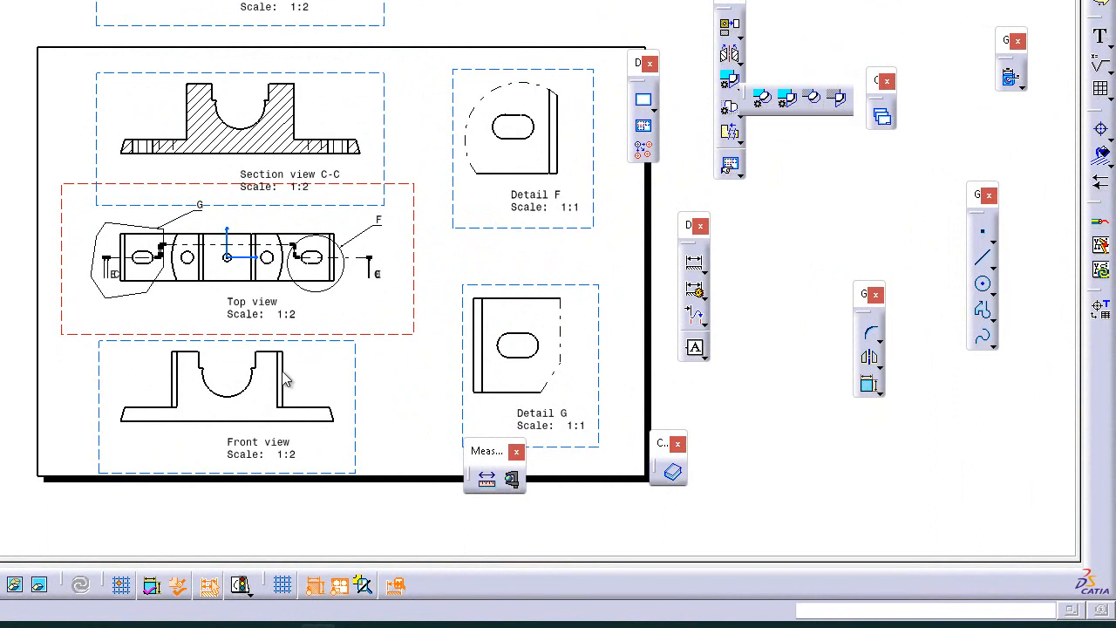
pyautogui.click(356, 381)
pyautogui.doubleClick(356, 381)
pyautogui.click(391, 378)
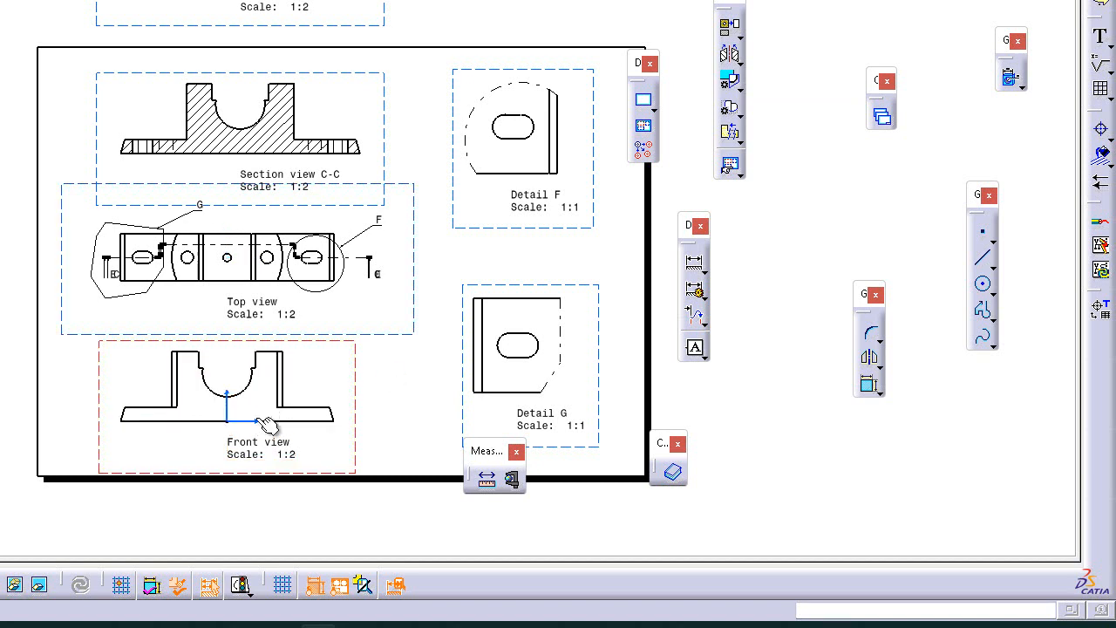
pyautogui.click(737, 112)
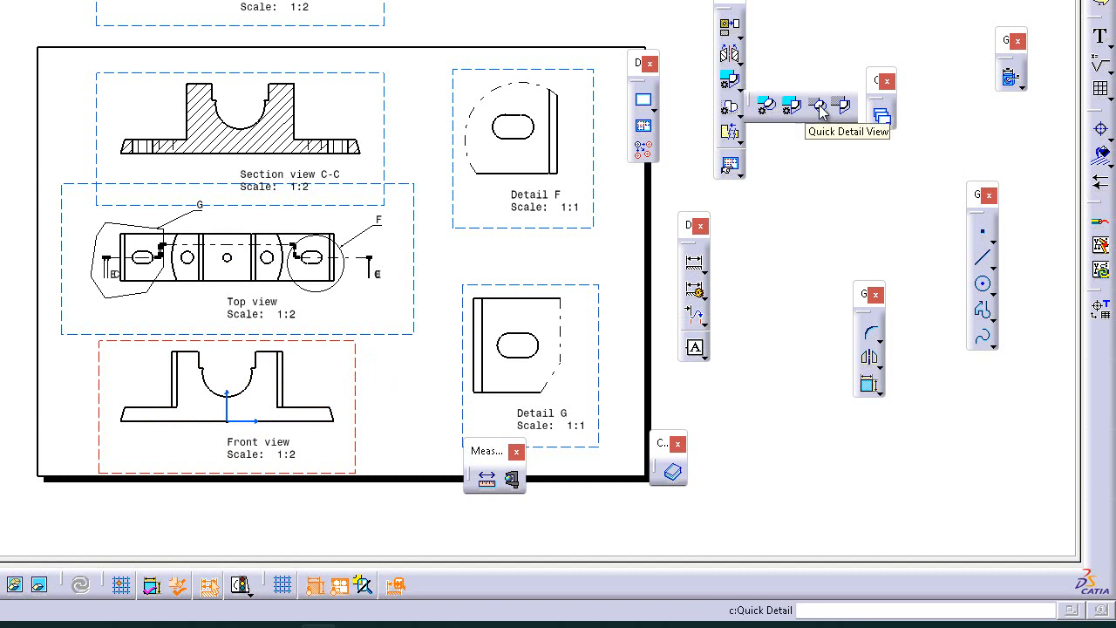
pyautogui.click(820, 105)
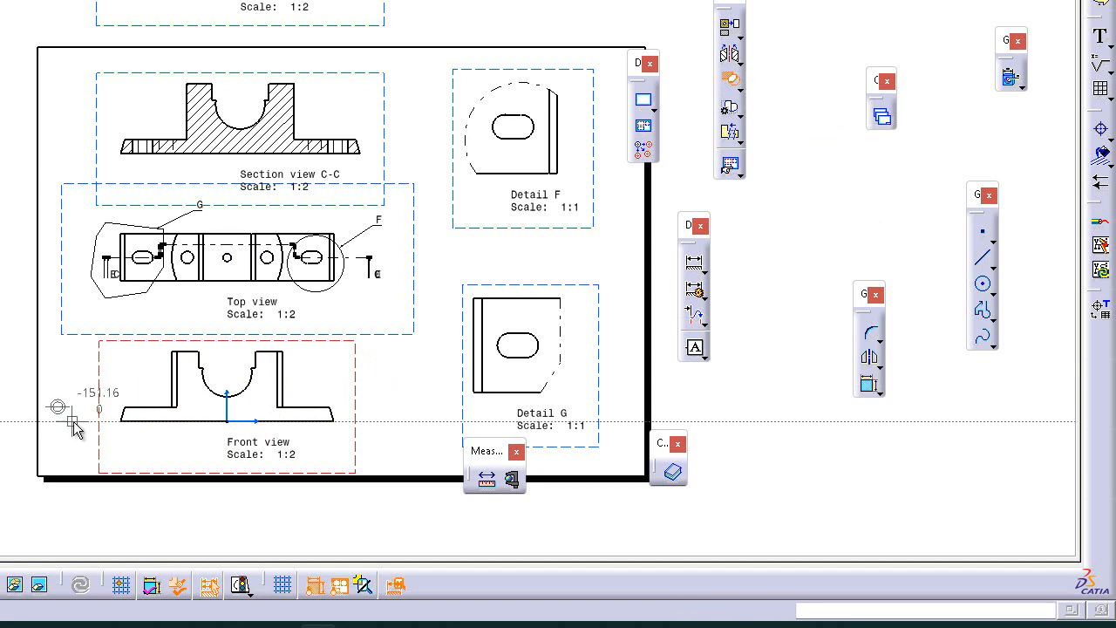
pyautogui.click(132, 407)
pyautogui.click(145, 422)
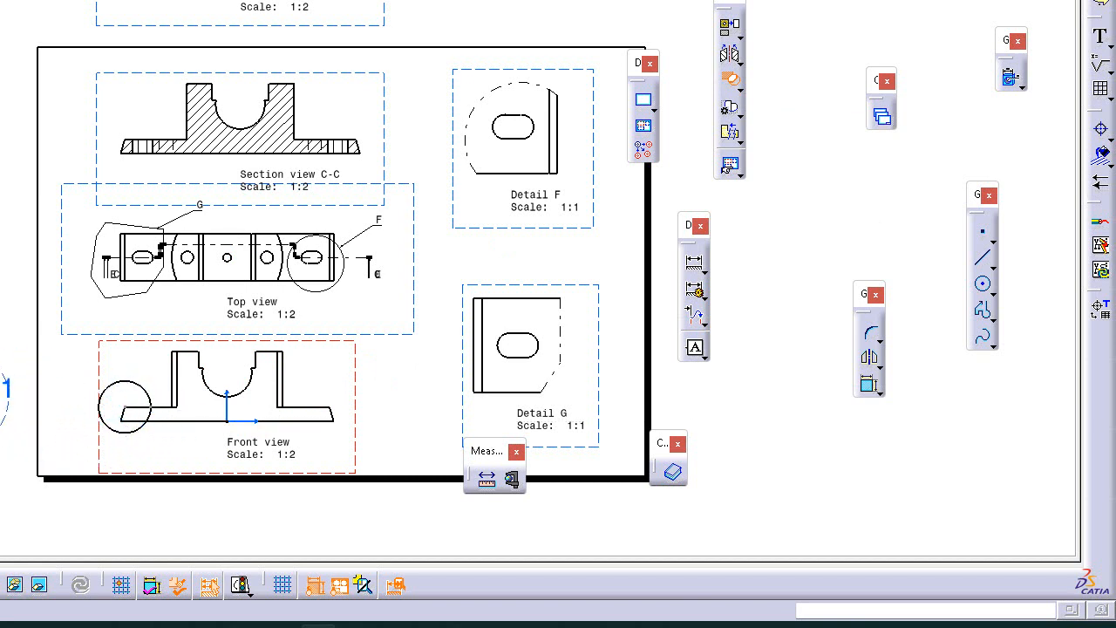
pyautogui.click(4, 409)
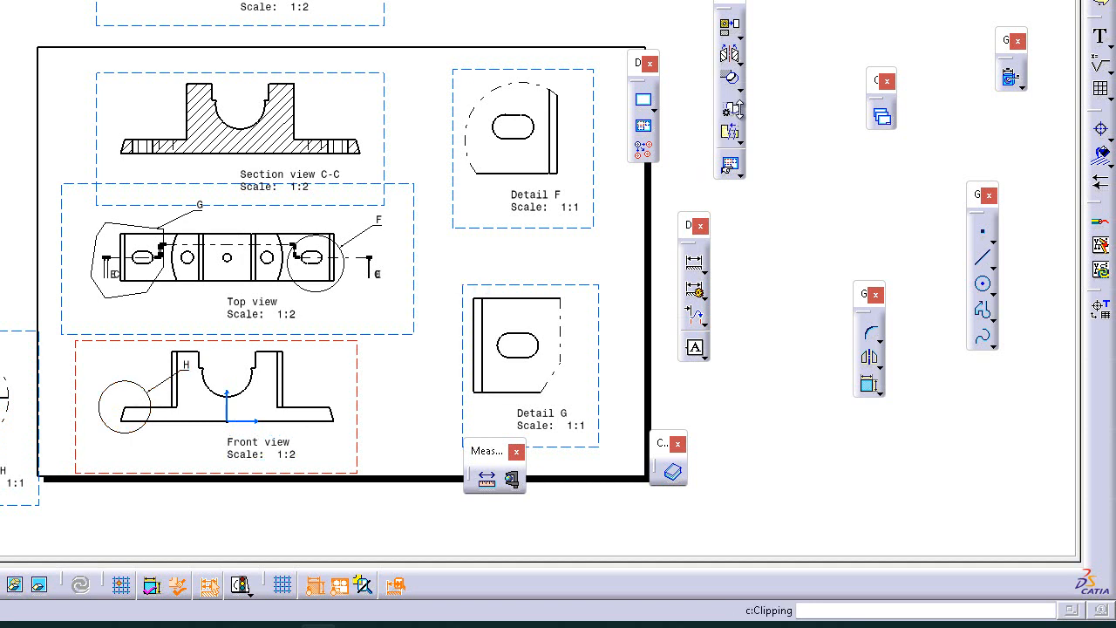
# Create a sketched quick detail view with a polygonal profile around the front view's right base end, placing the 1:1 detail right of the sheet
pyautogui.click(740, 82)
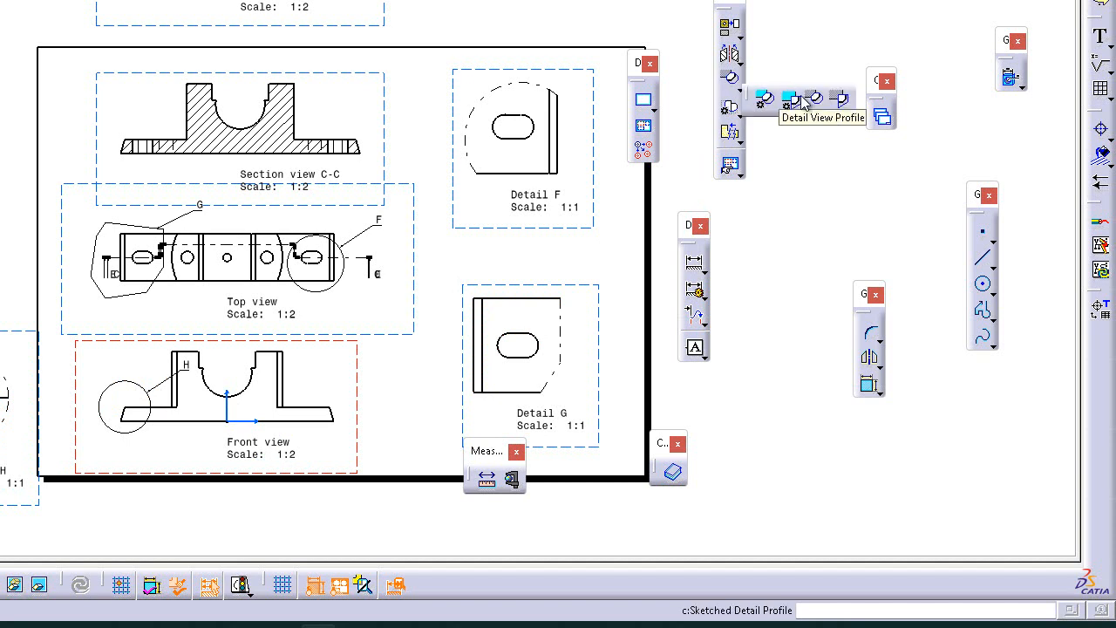
pyautogui.click(839, 101)
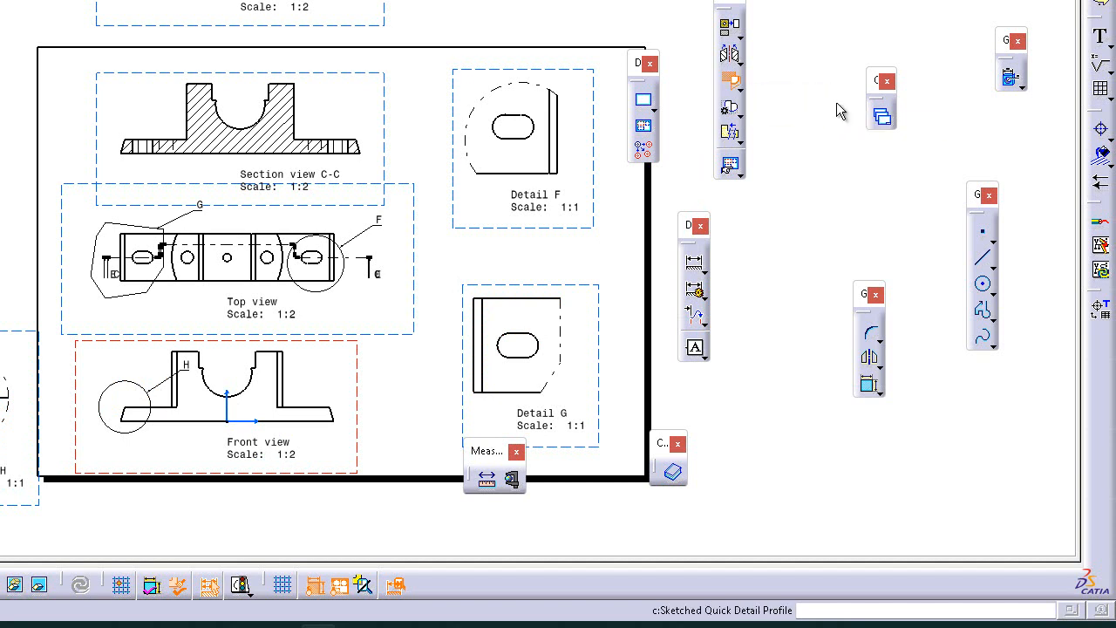
pyautogui.click(260, 398)
pyautogui.click(300, 384)
pyautogui.click(344, 392)
pyautogui.click(352, 415)
pyautogui.click(328, 444)
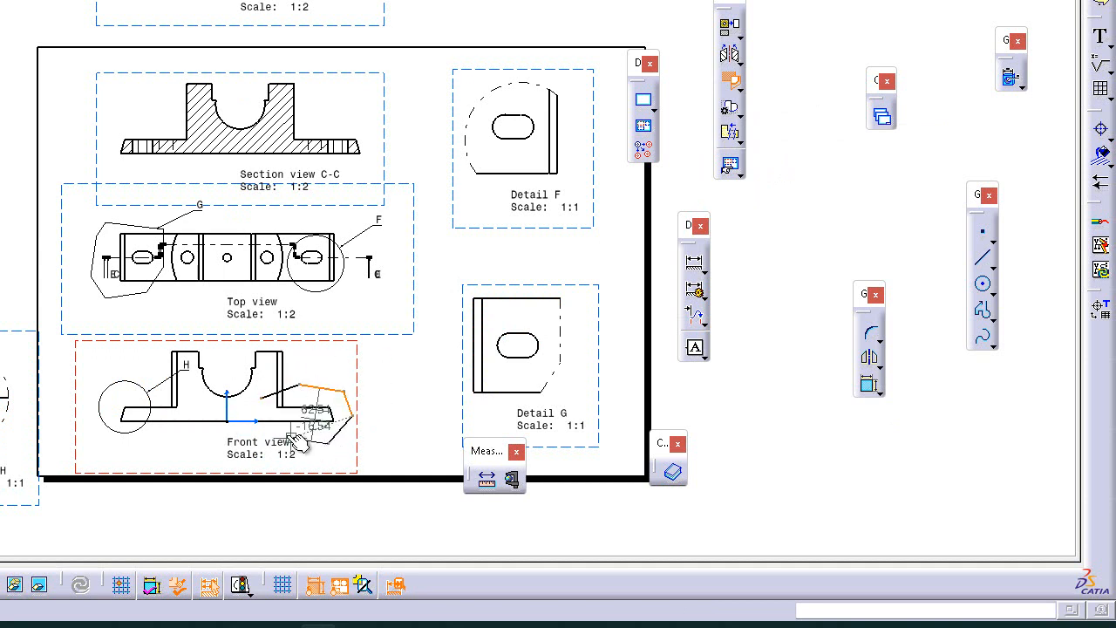
pyautogui.click(282, 435)
pyautogui.click(263, 400)
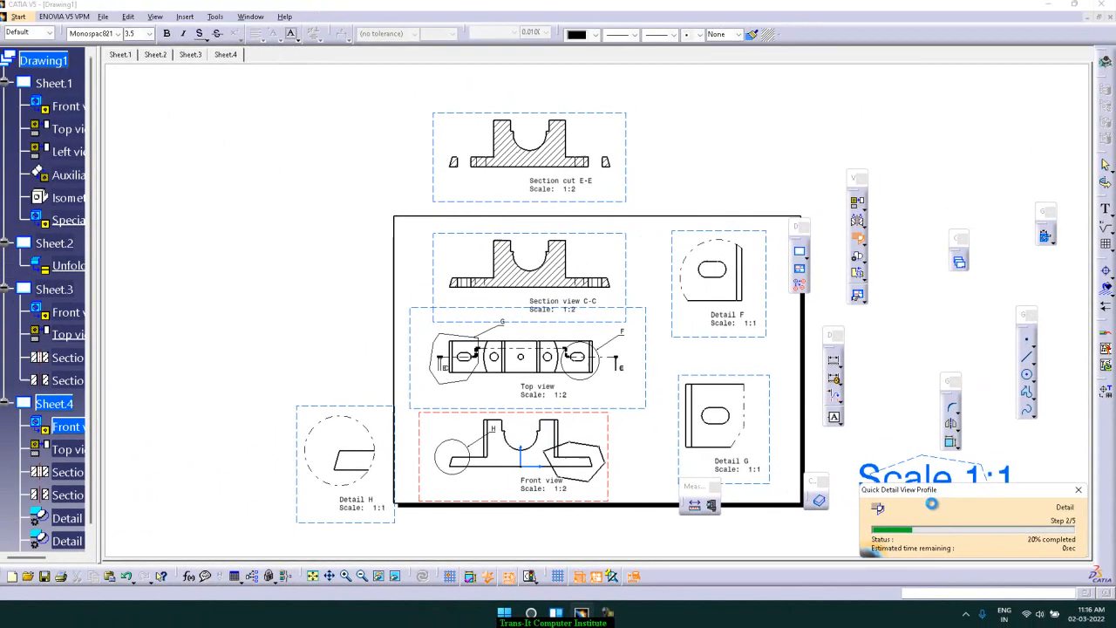
pyautogui.click(859, 475)
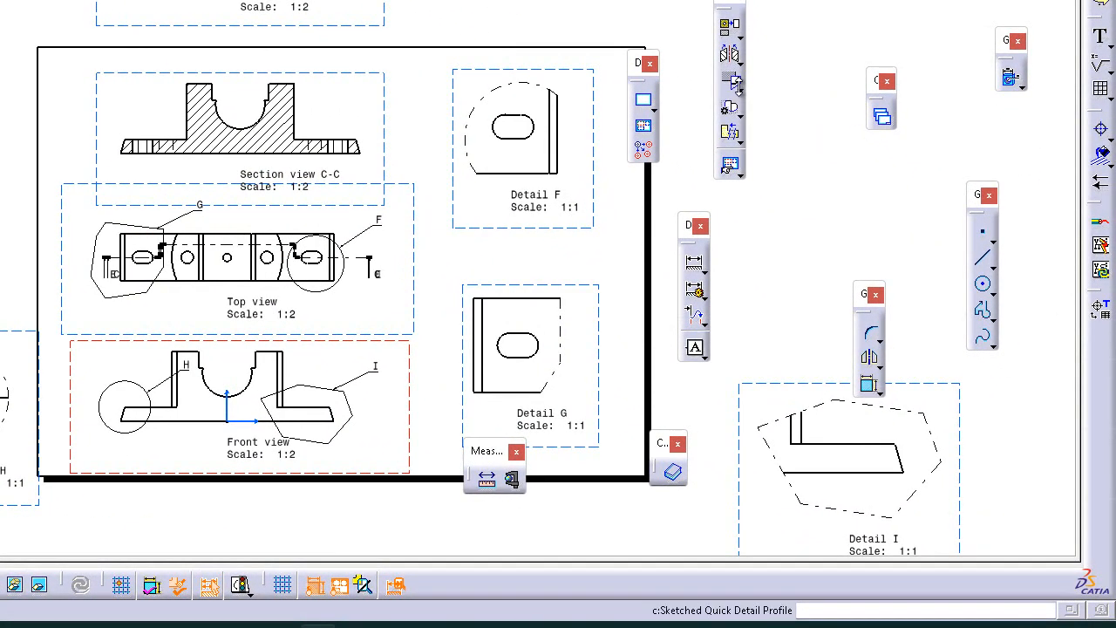
pyautogui.click(740, 91)
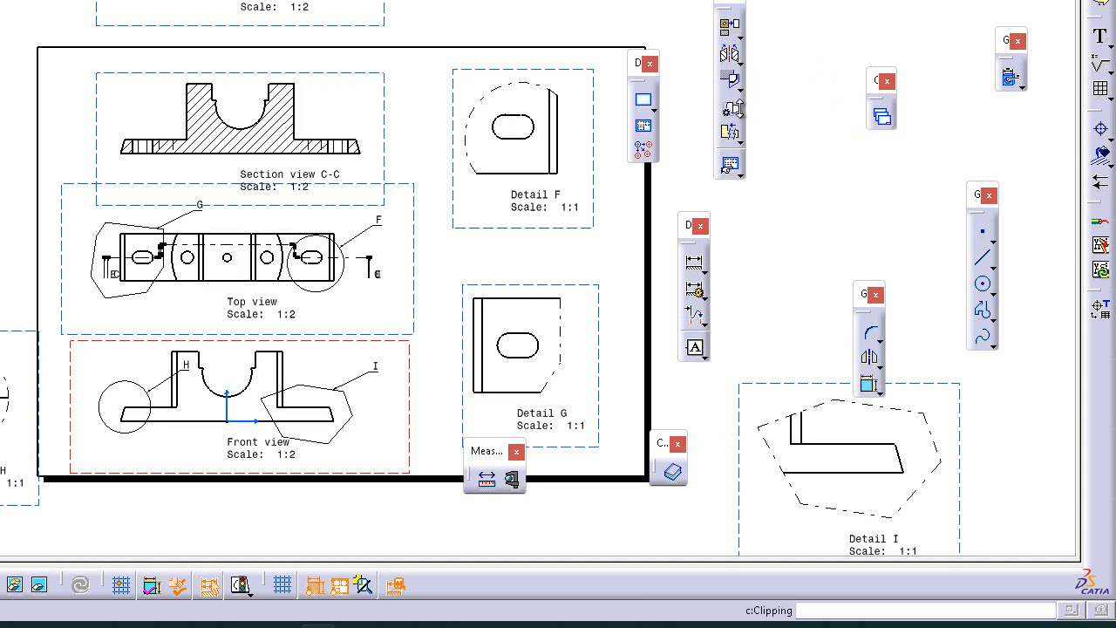
pyautogui.click(733, 110)
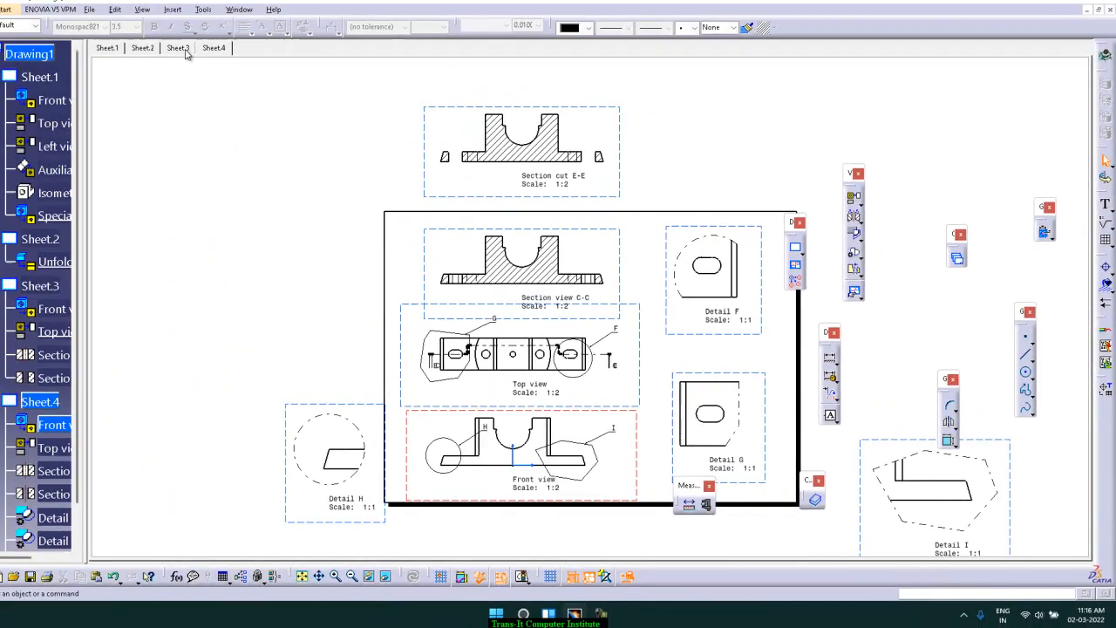
pyautogui.click(195, 57)
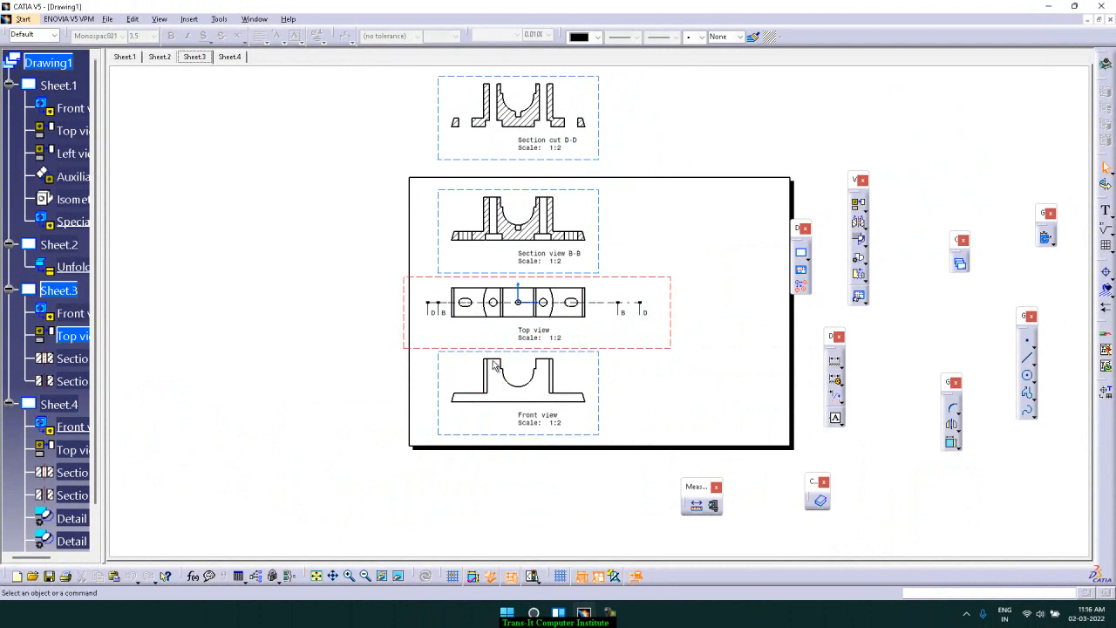
pyautogui.click(865, 263)
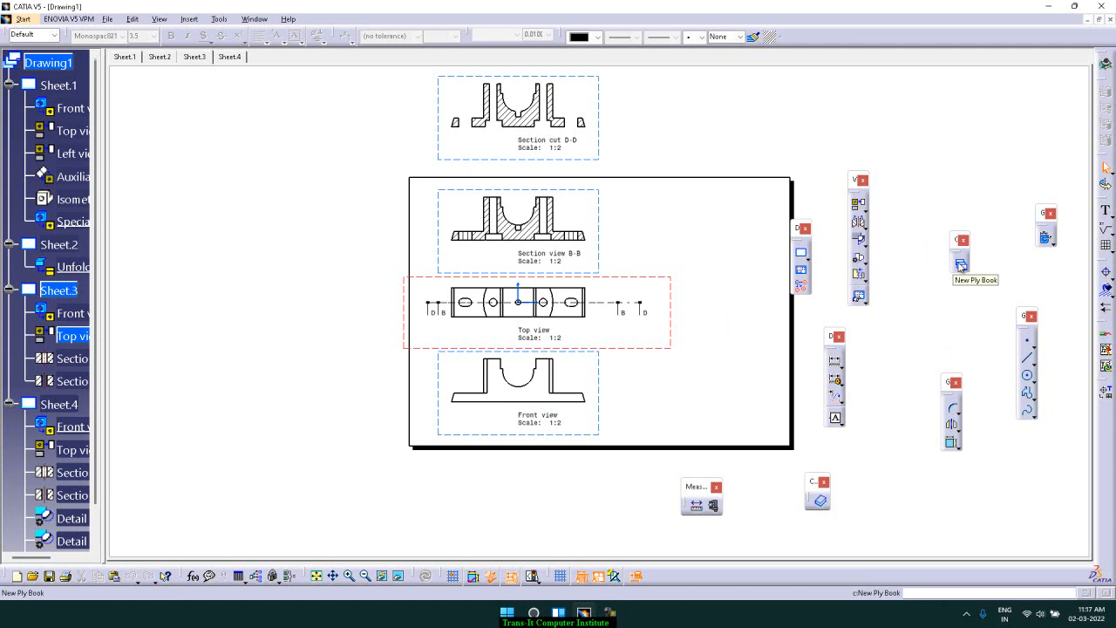
# Add a new sheet and create a front view of Part1.CATPart:2 from a selected face, positioning it at the sheet's lower left
pyautogui.click(802, 253)
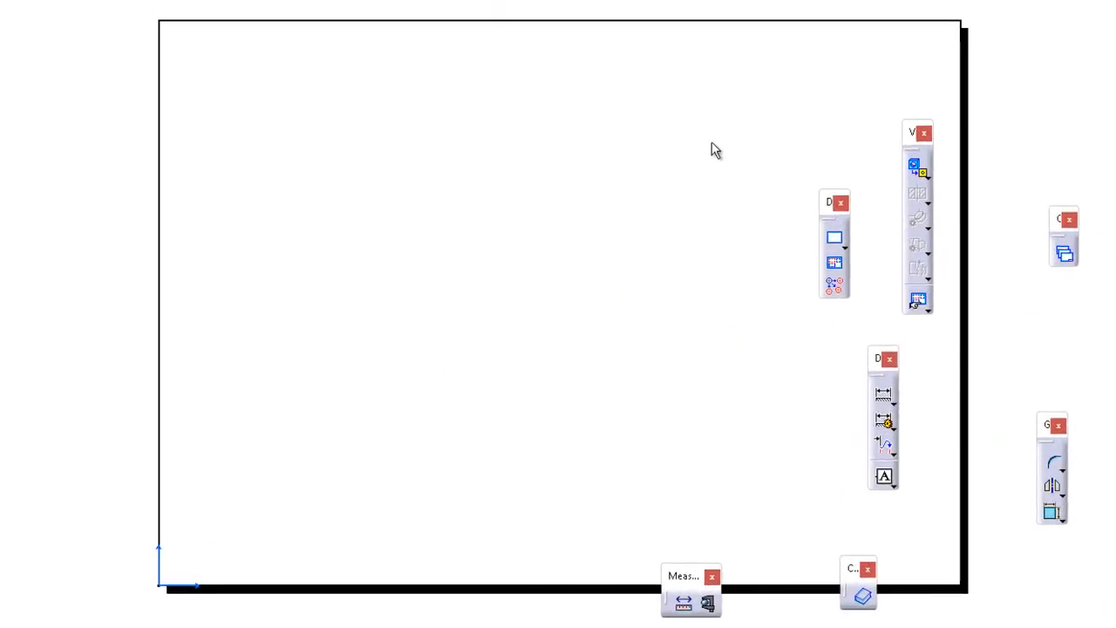
pyautogui.click(936, 173)
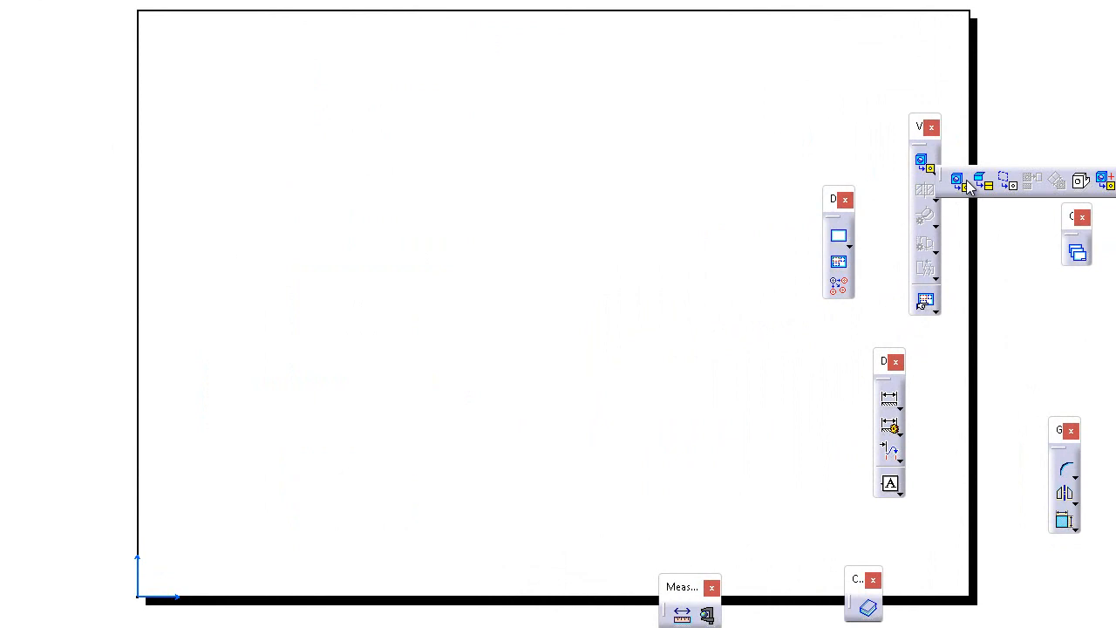
pyautogui.click(966, 183)
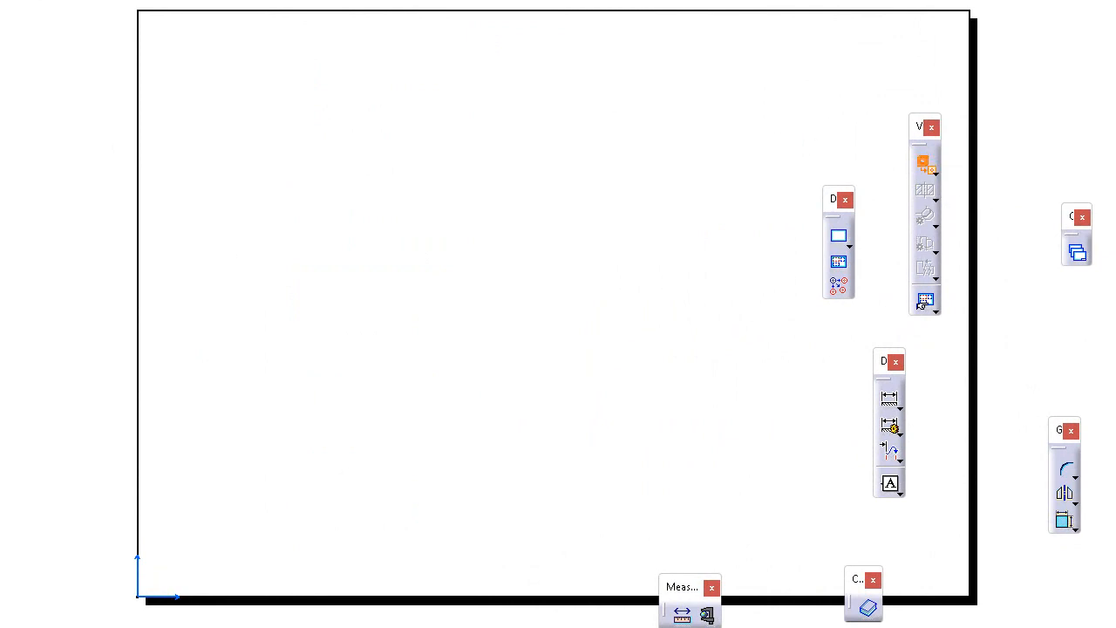
pyautogui.click(22, 0)
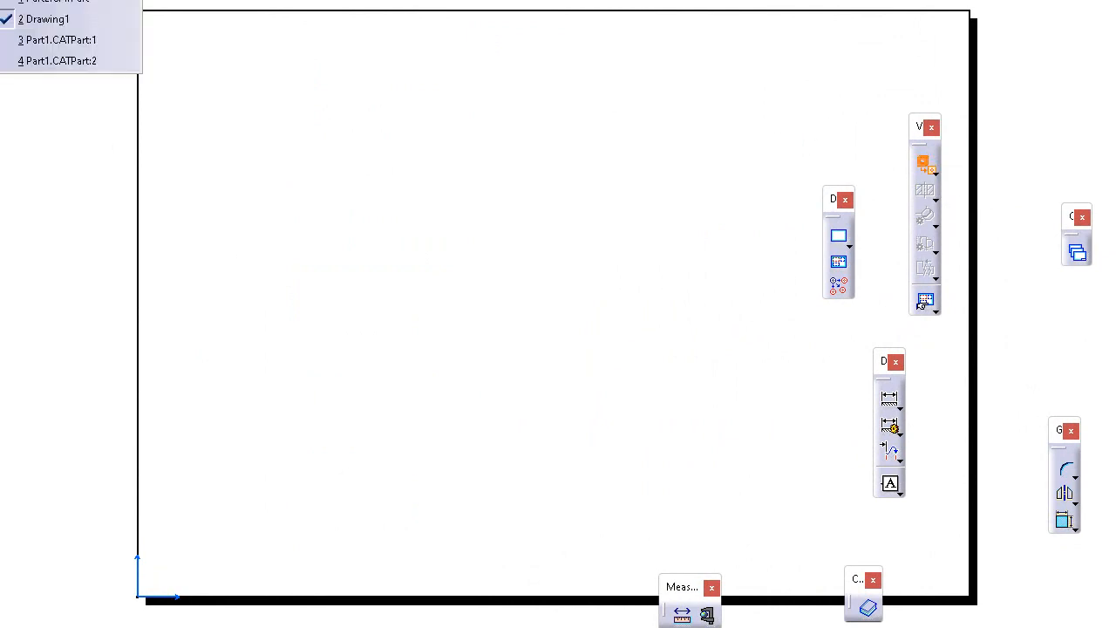
pyautogui.click(57, 61)
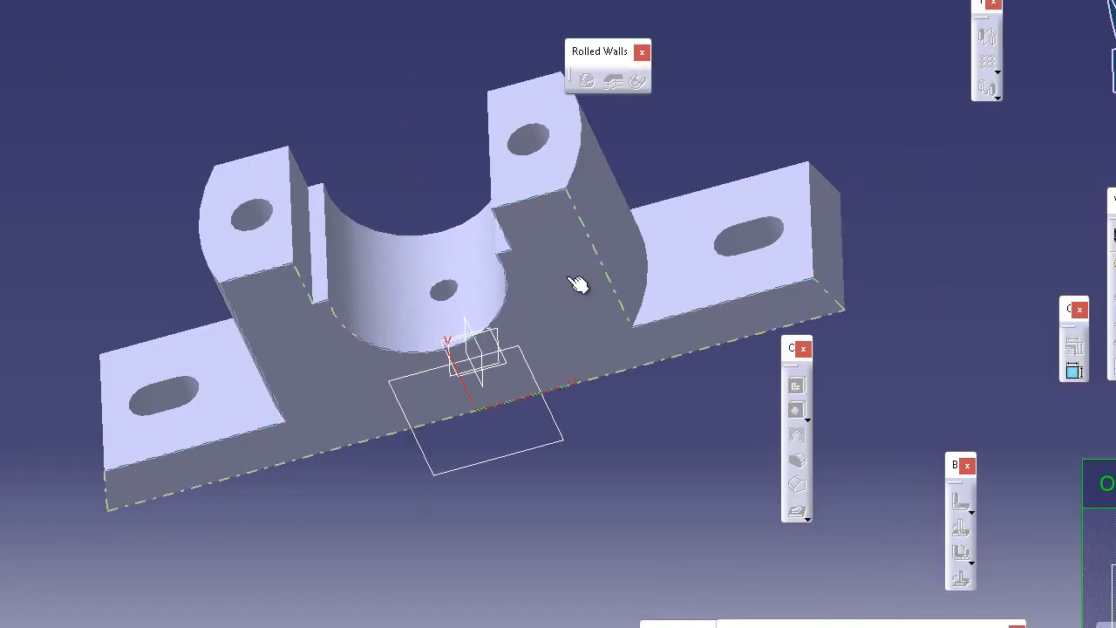
pyautogui.click(567, 276)
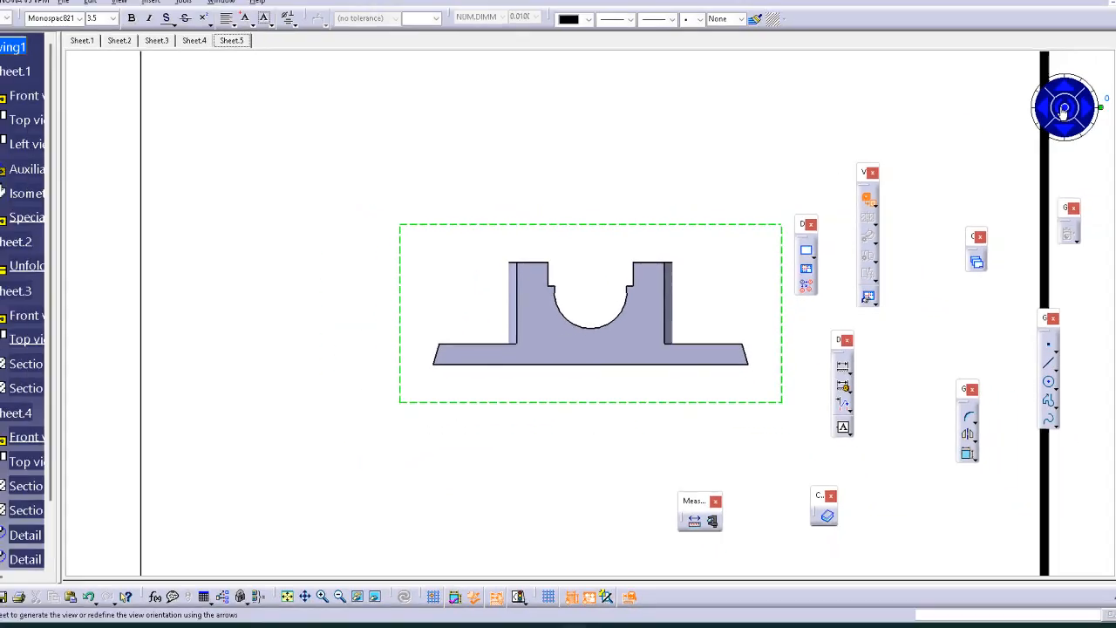
pyautogui.click(1043, 118)
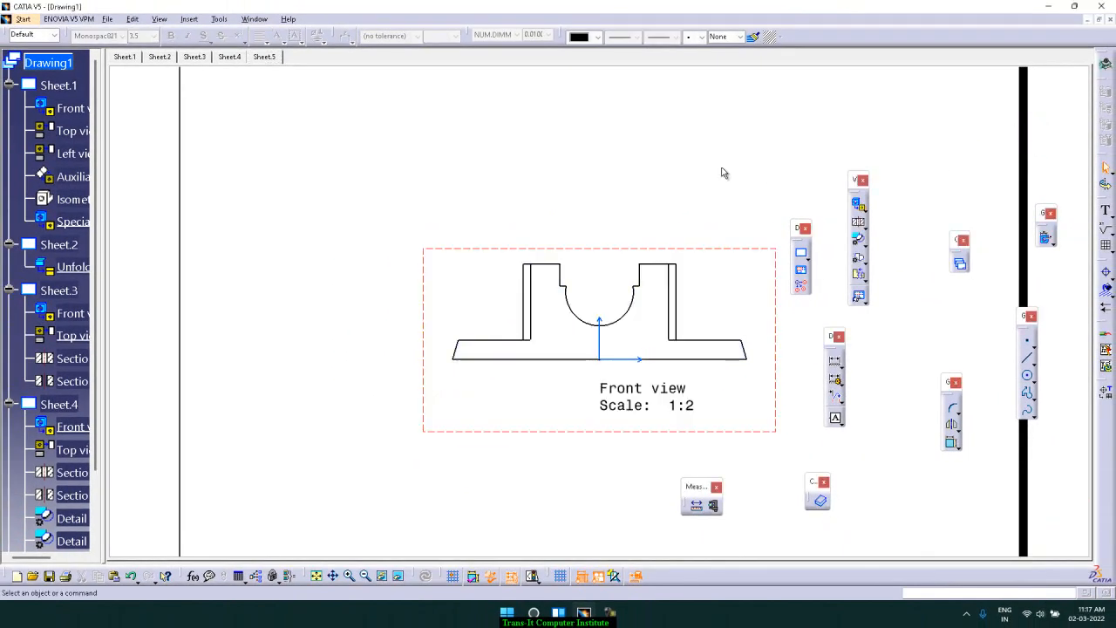
pyautogui.keyDown('ctrl'); pyautogui.moveTo(699, 174); pyautogui.dragTo(691, 243, button='middle'); pyautogui.keyUp('ctrl')
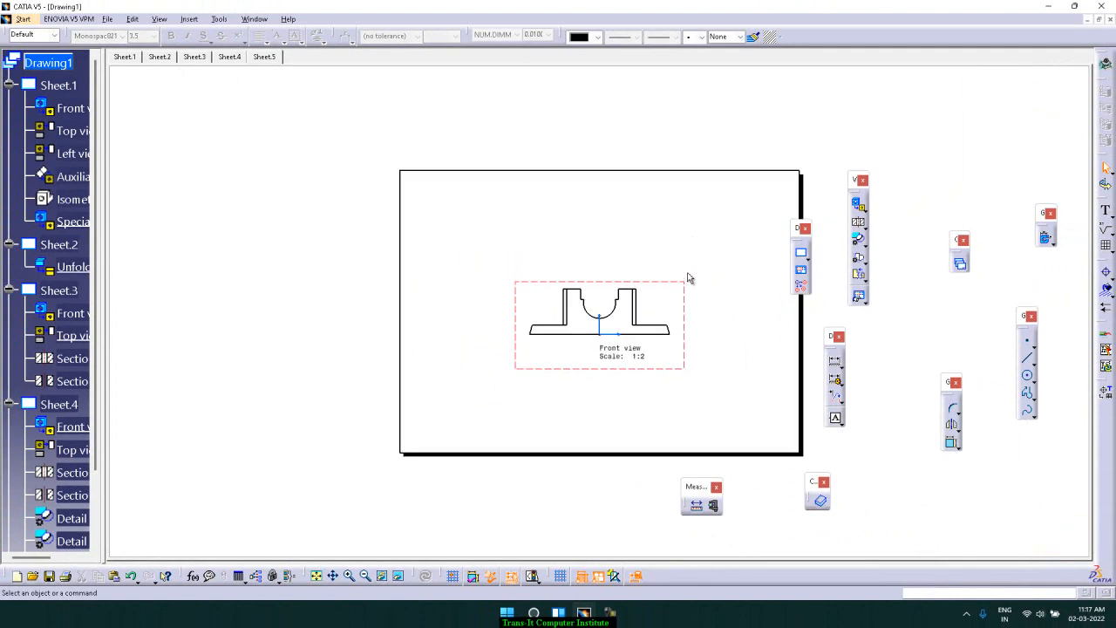
pyautogui.moveTo(678, 286); pyautogui.dragTo(599, 338)
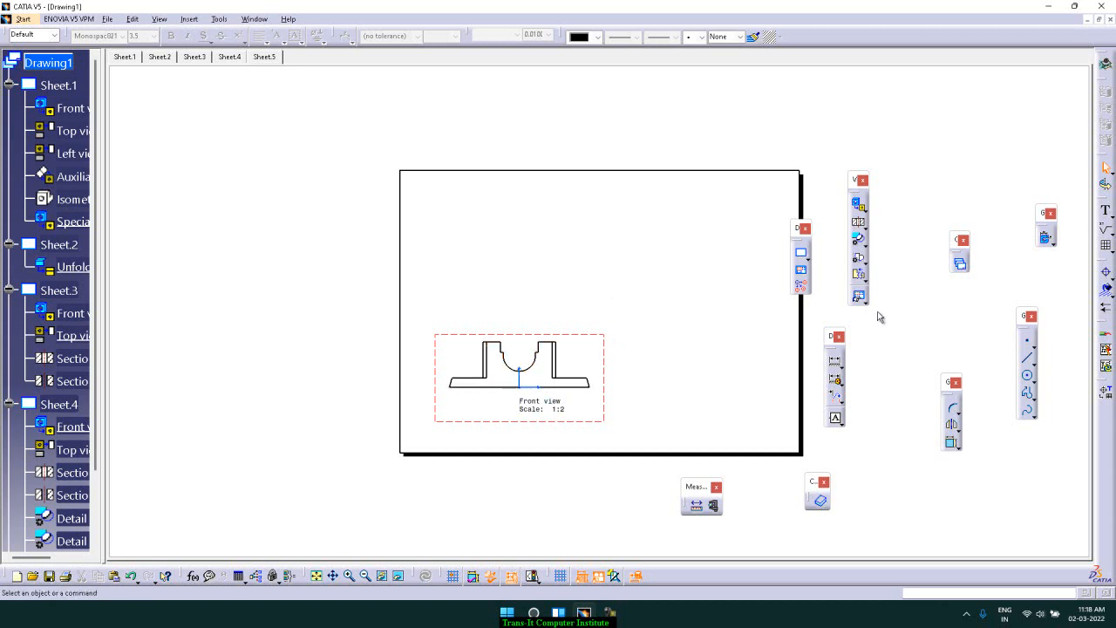
# Create a projection top view placed above the new front view
pyautogui.moveTo(802, 231); pyautogui.dragTo(824, 108)
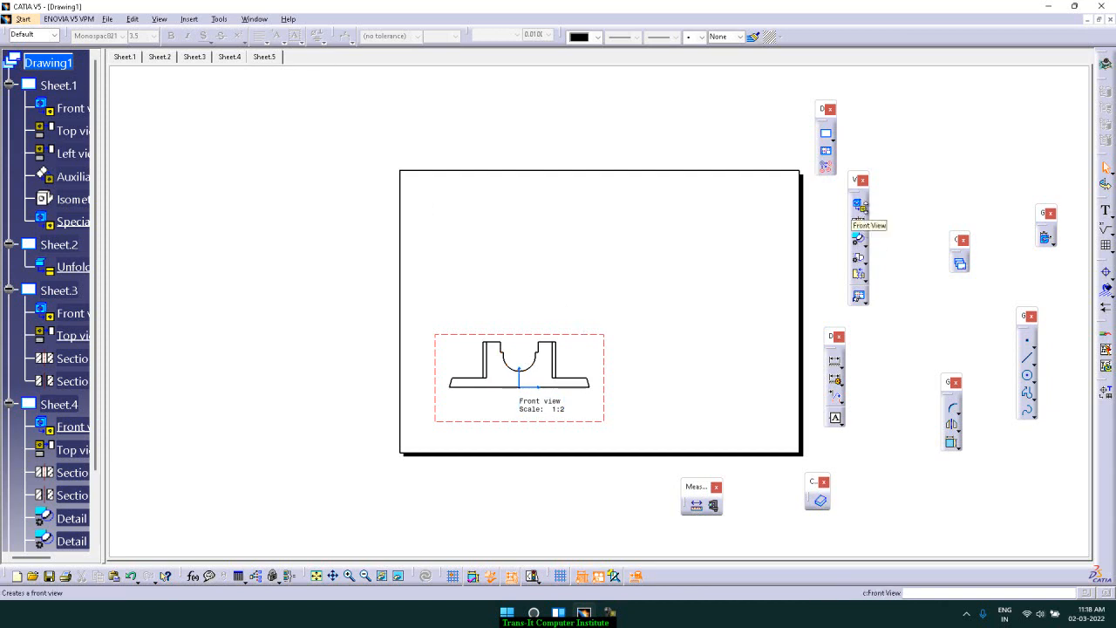
pyautogui.click(864, 210)
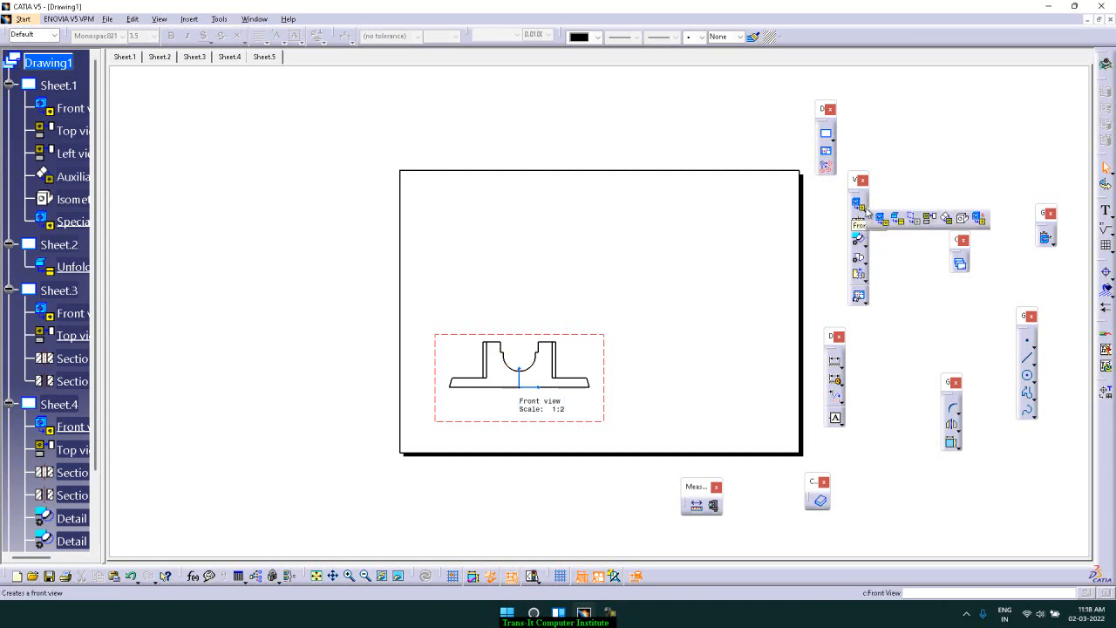
pyautogui.click(932, 219)
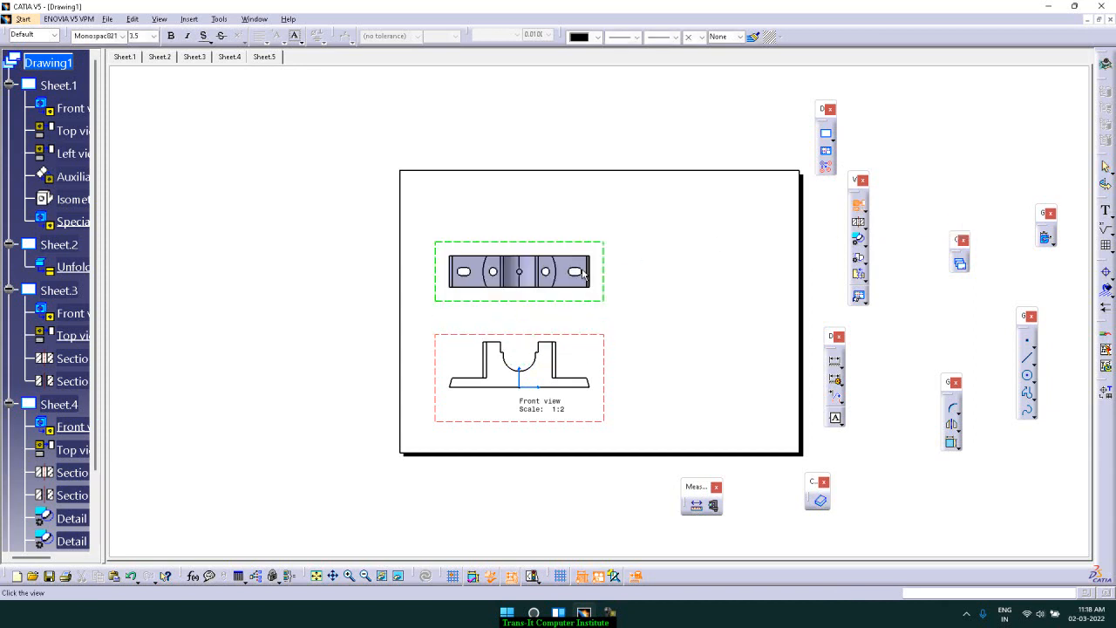
pyautogui.click(582, 276)
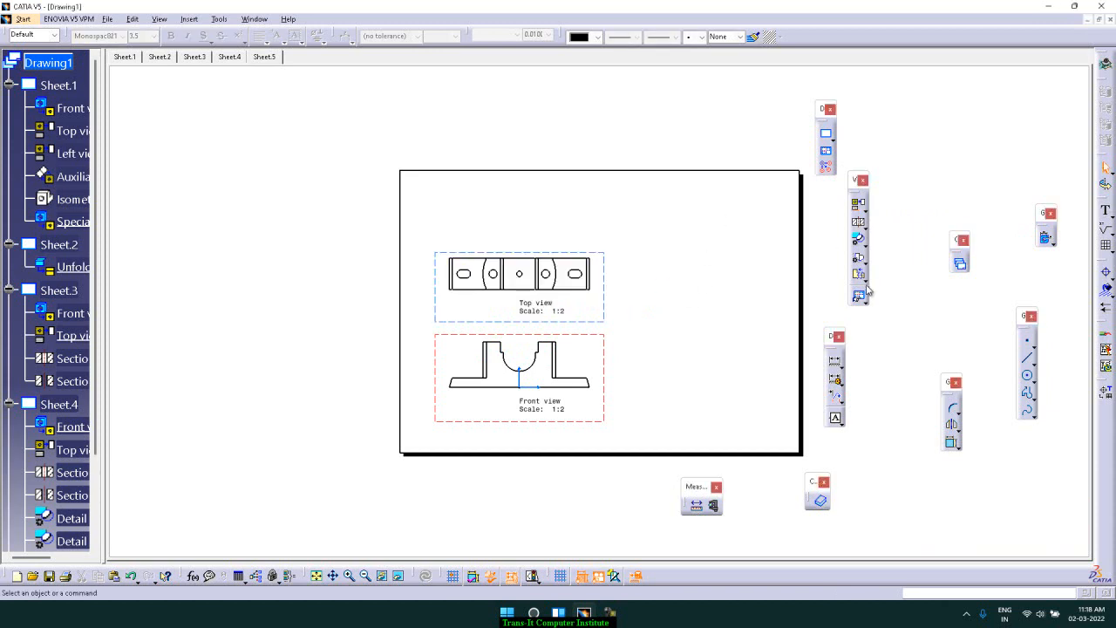
# Clip the front view with a circle around its right base end
pyautogui.click(864, 279)
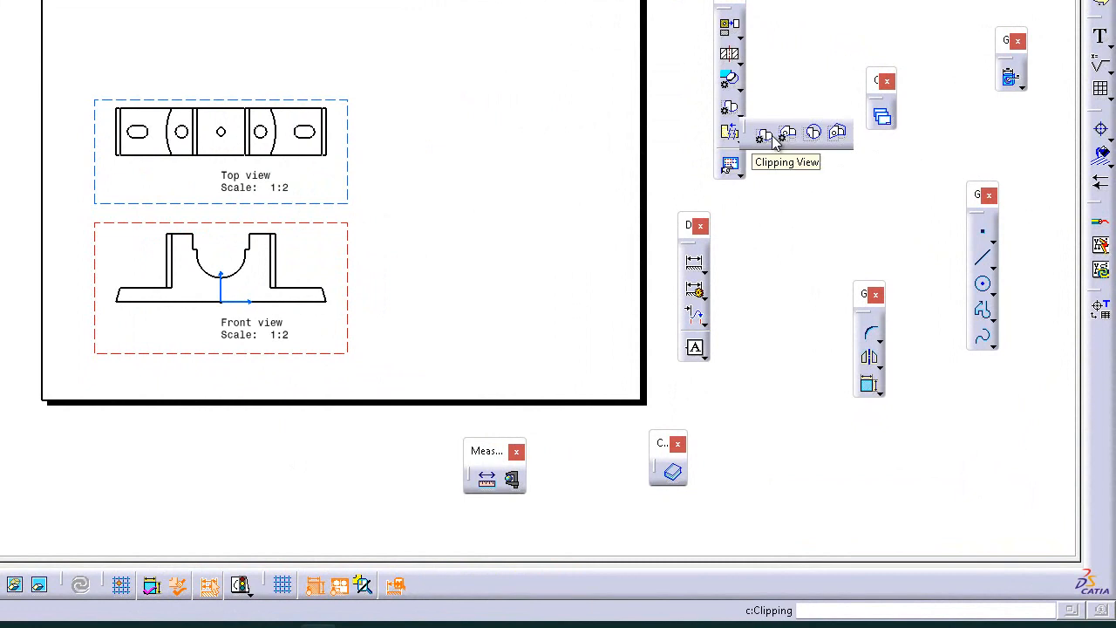
pyautogui.click(764, 138)
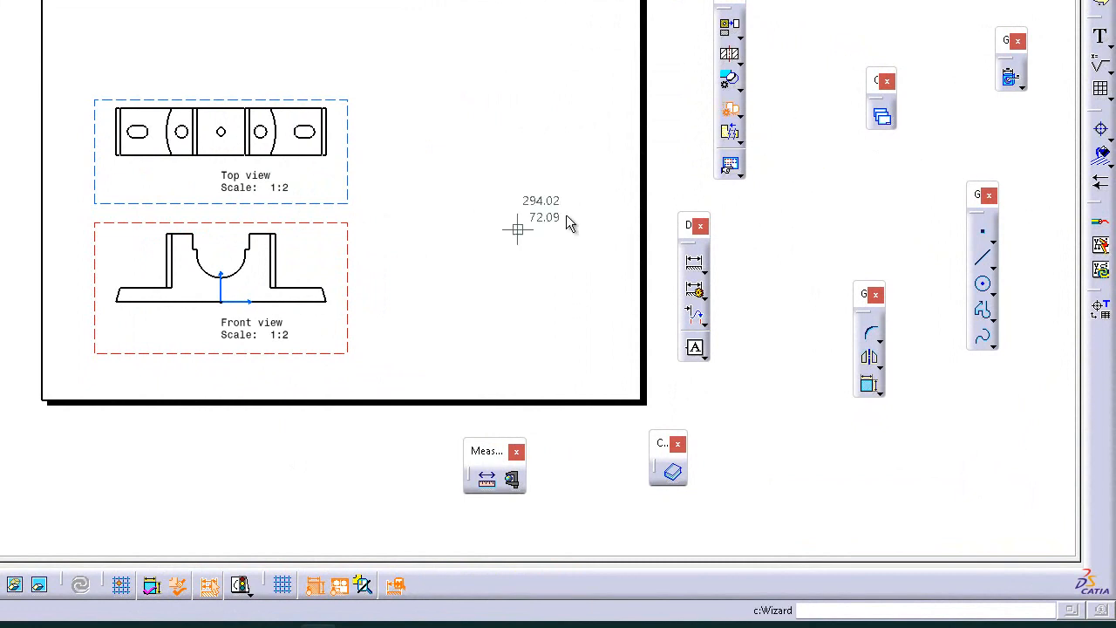
pyautogui.click(316, 288)
pyautogui.click(345, 302)
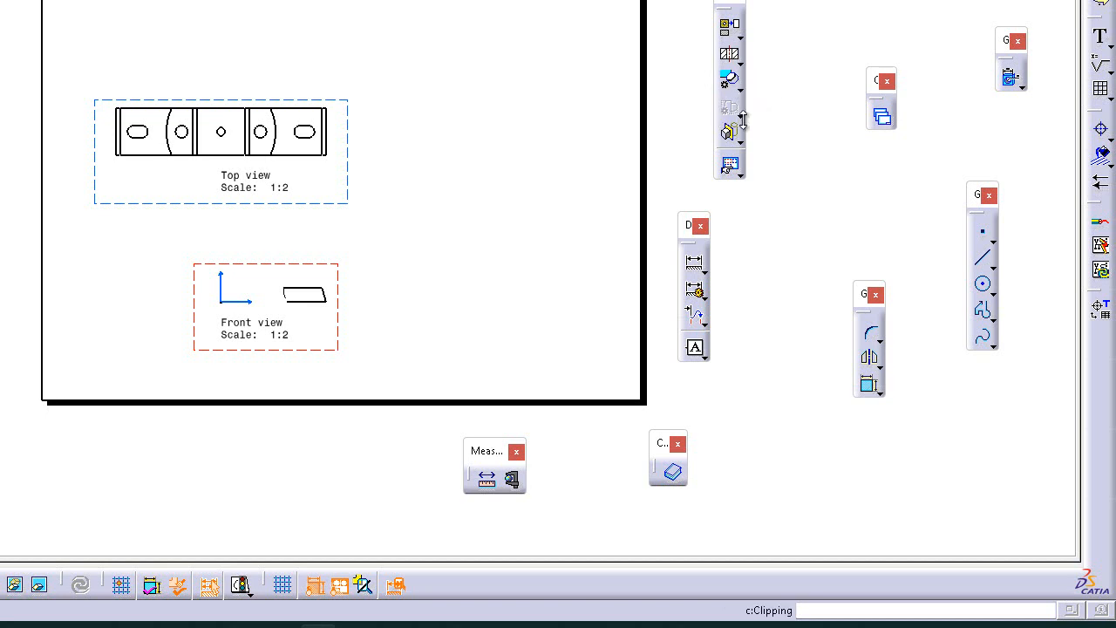
# Activate the top view and clip it with a sketched polygon profile around its right-of-centre hole and slot
pyautogui.doubleClick(356, 193)
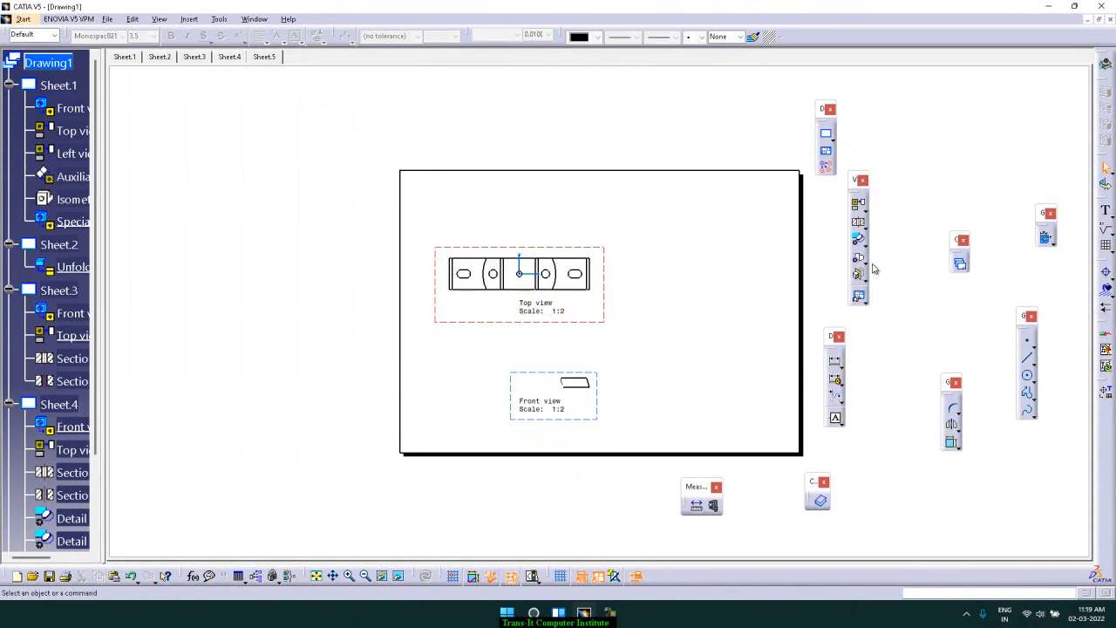
pyautogui.click(866, 274)
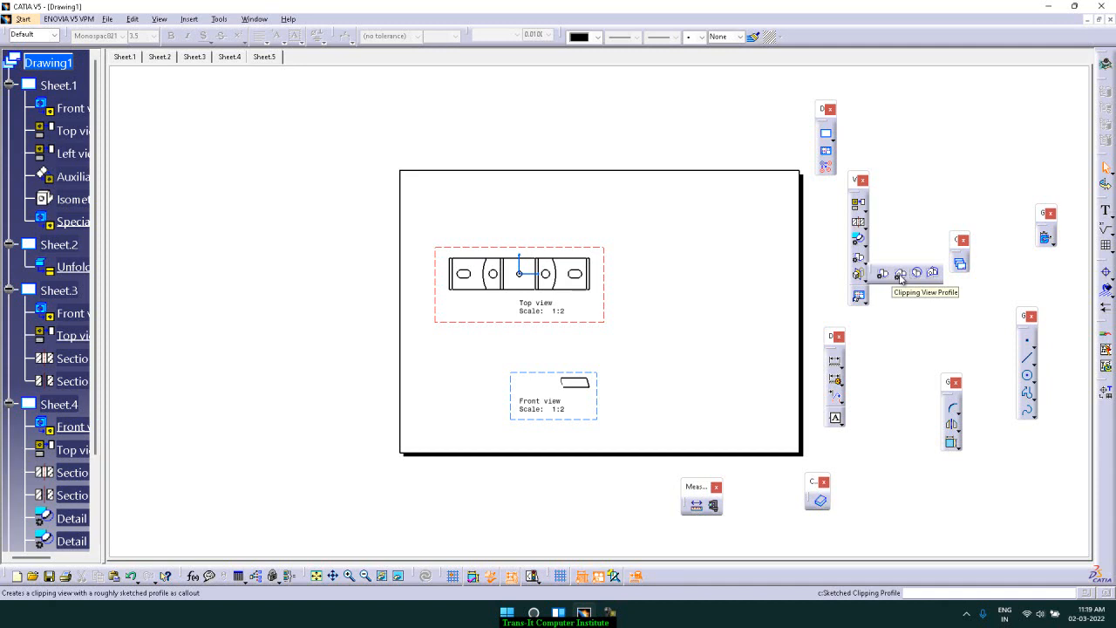
pyautogui.click(901, 277)
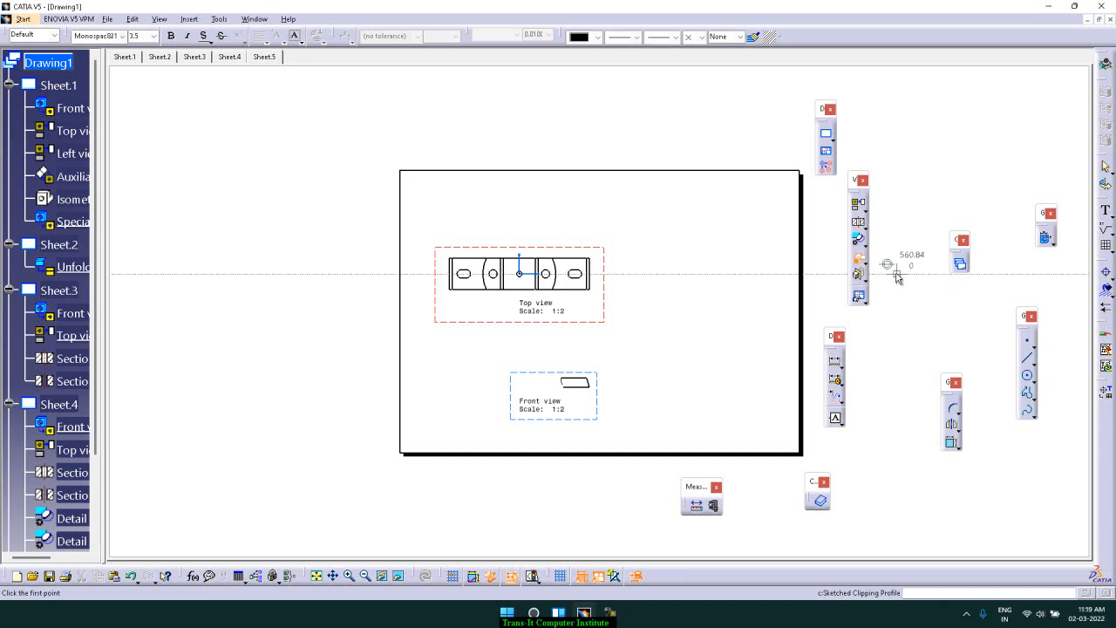
pyautogui.click(563, 251)
pyautogui.click(590, 239)
pyautogui.click(605, 275)
pyautogui.click(574, 309)
pyautogui.click(540, 303)
pyautogui.click(537, 281)
pyautogui.click(535, 258)
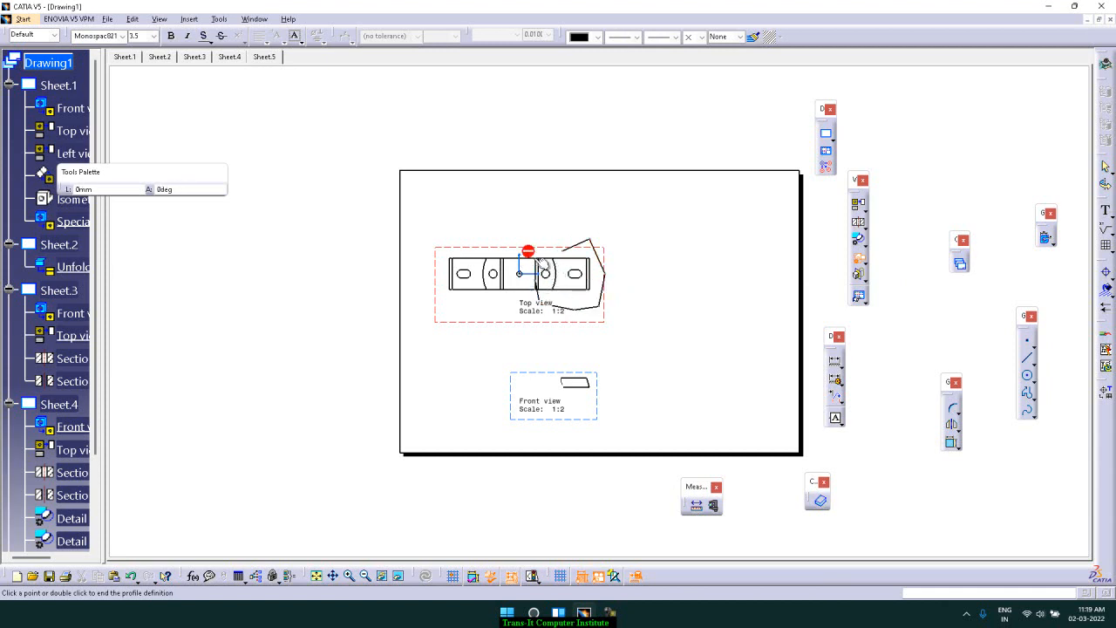
pyautogui.click(564, 251)
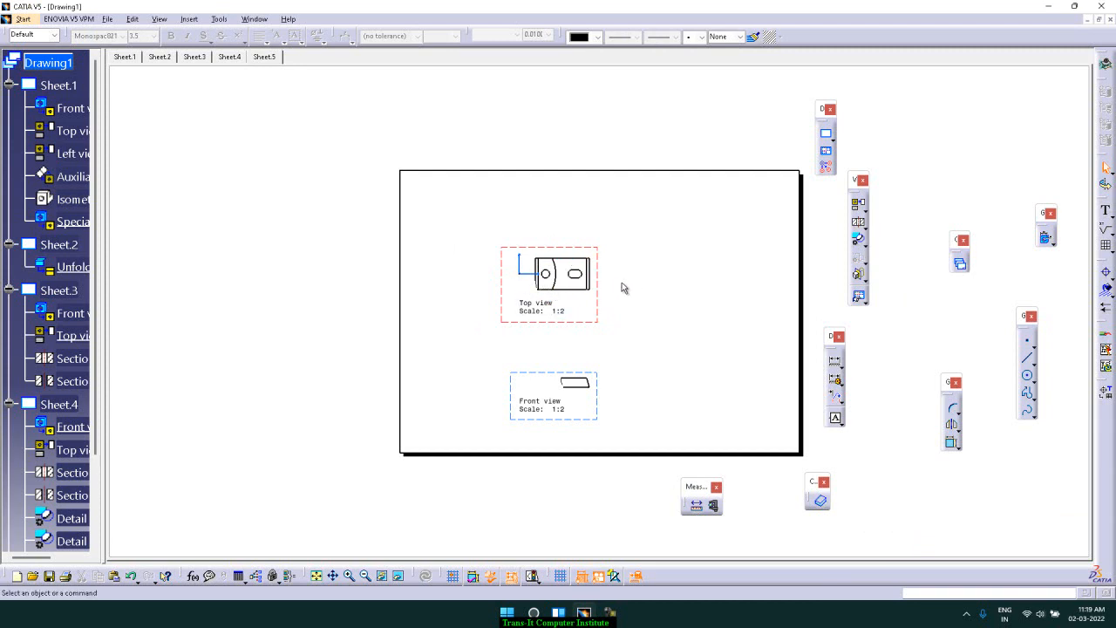
# Add a new sheet and create a front view of Part1.CATPart:1 from its flat face, rotating the orientation to 270°
pyautogui.click(826, 134)
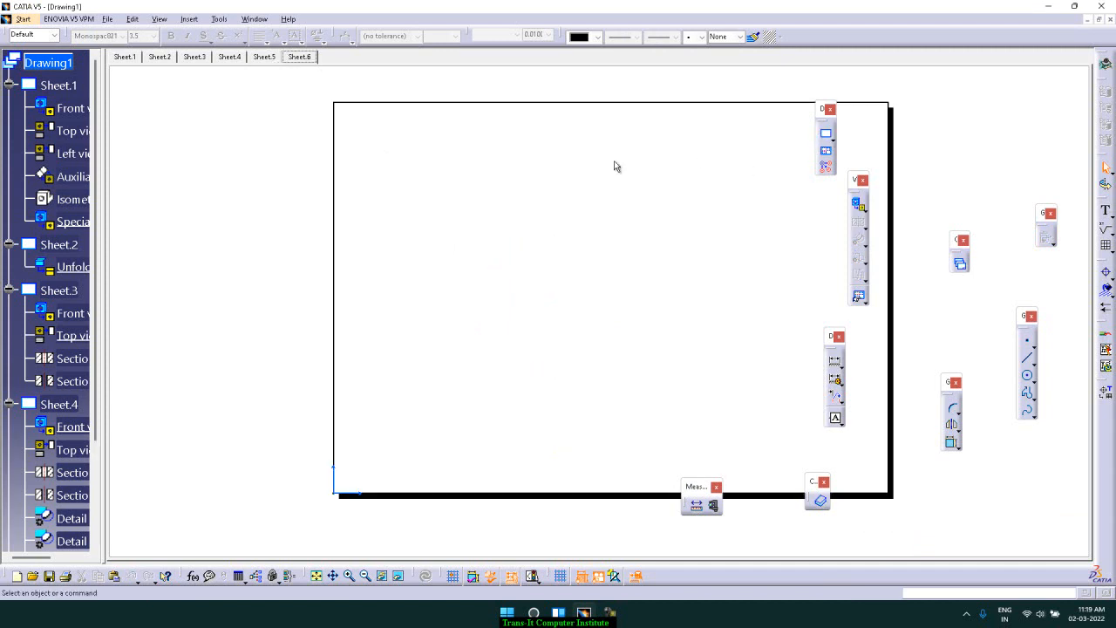
pyautogui.click(864, 209)
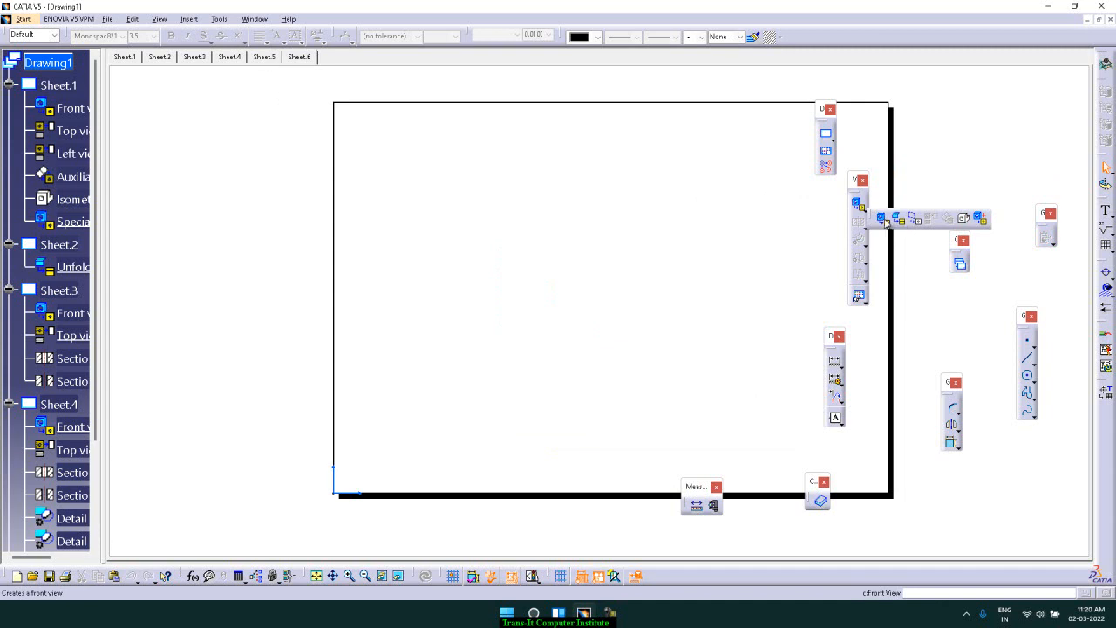
pyautogui.click(882, 219)
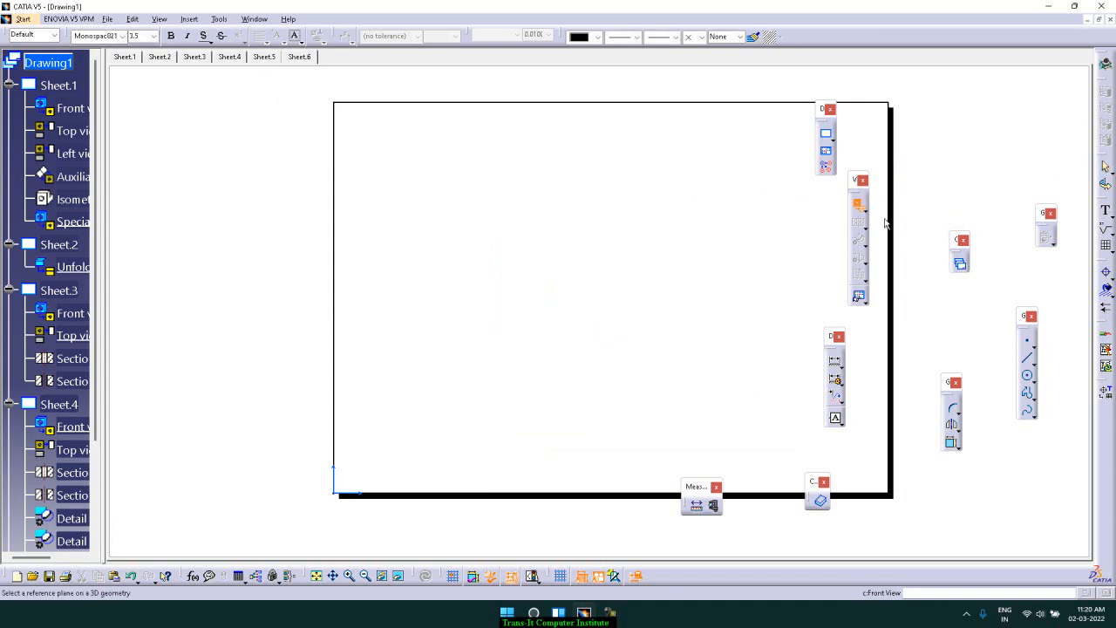
pyautogui.click(254, 18)
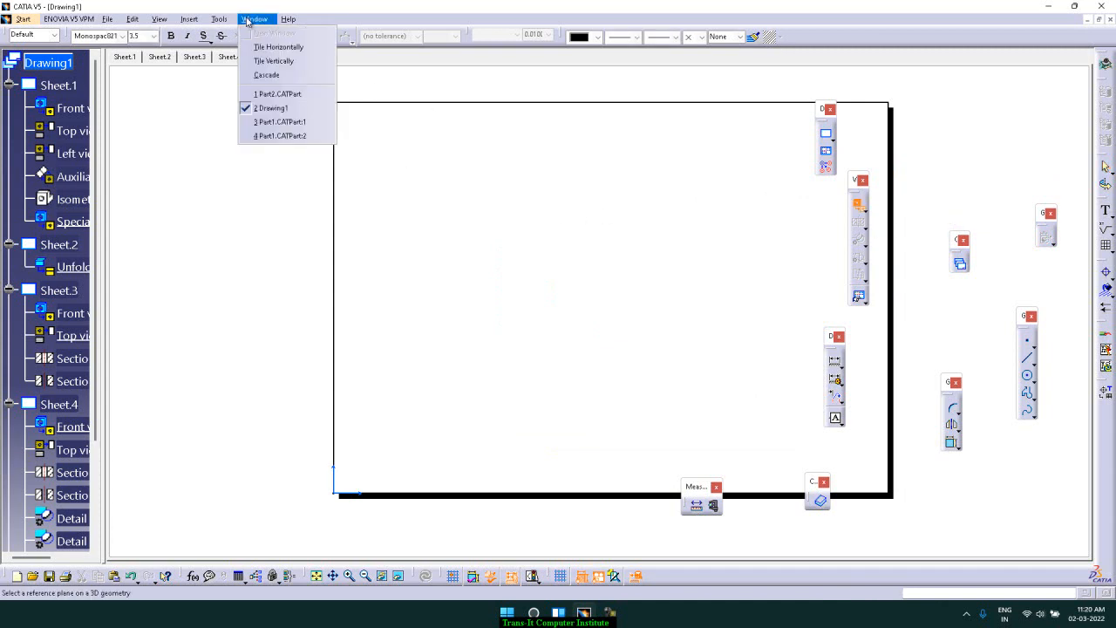
pyautogui.click(294, 125)
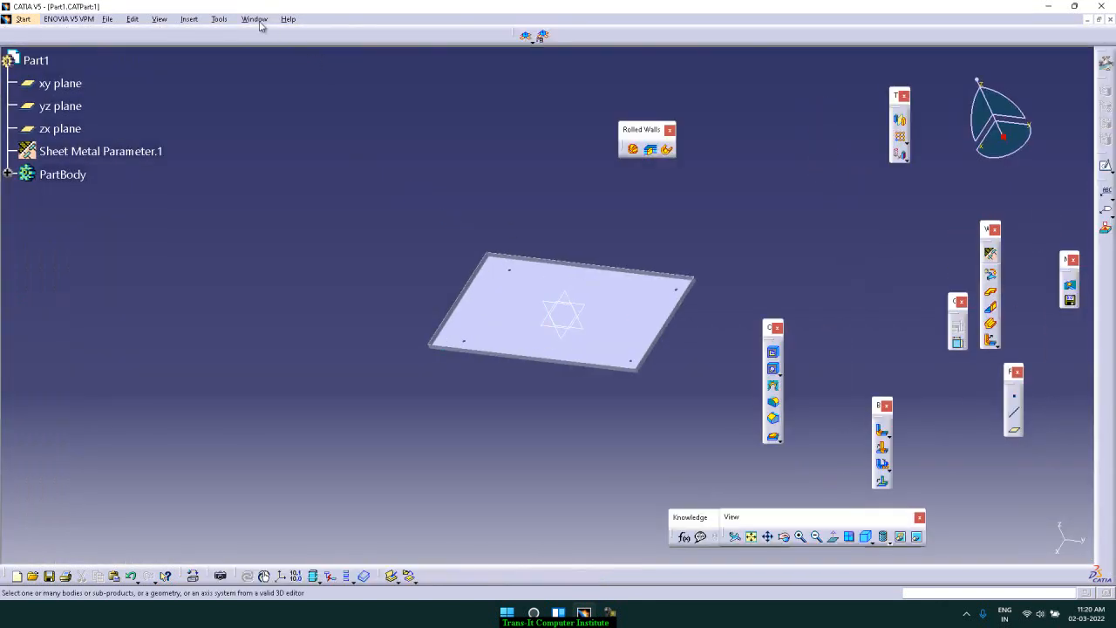
pyautogui.click(617, 290)
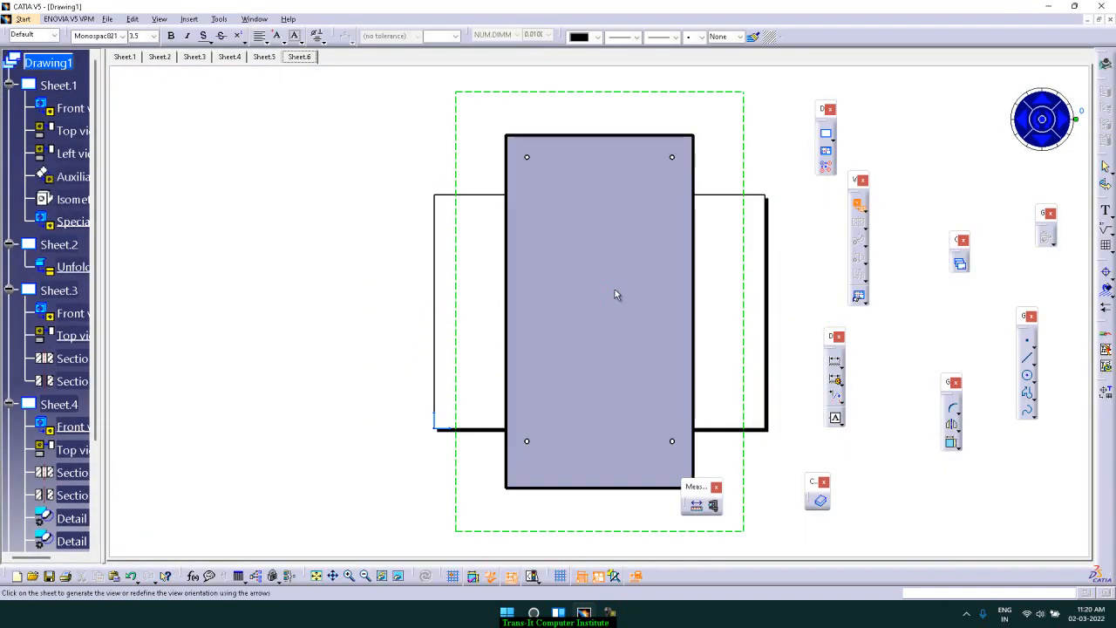
pyautogui.click(1045, 126)
pyautogui.click(1045, 126)
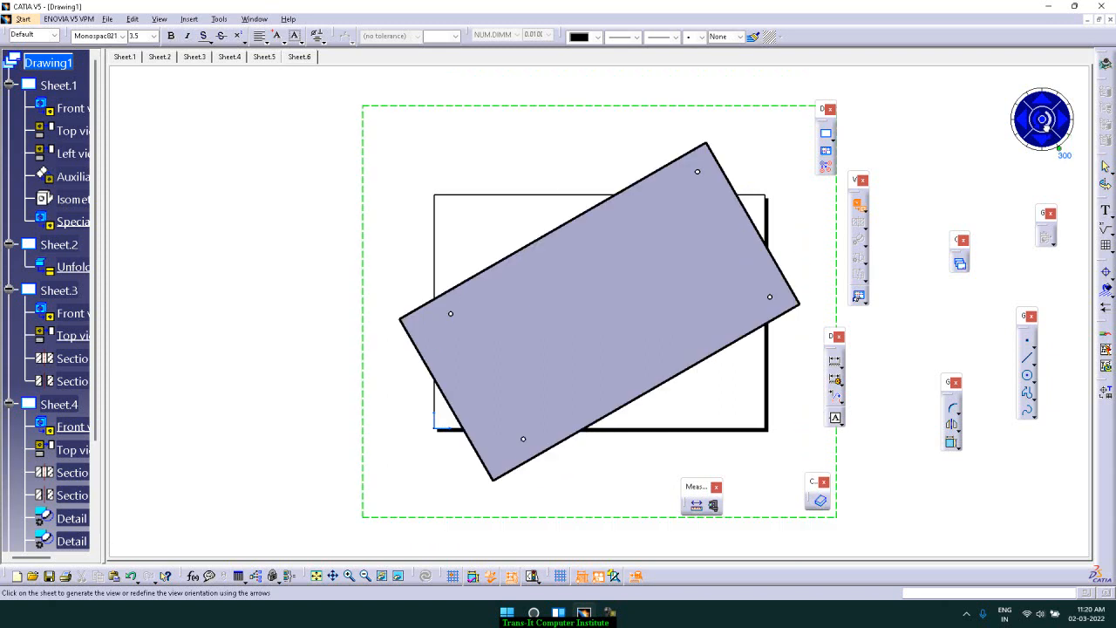
pyautogui.click(1046, 125)
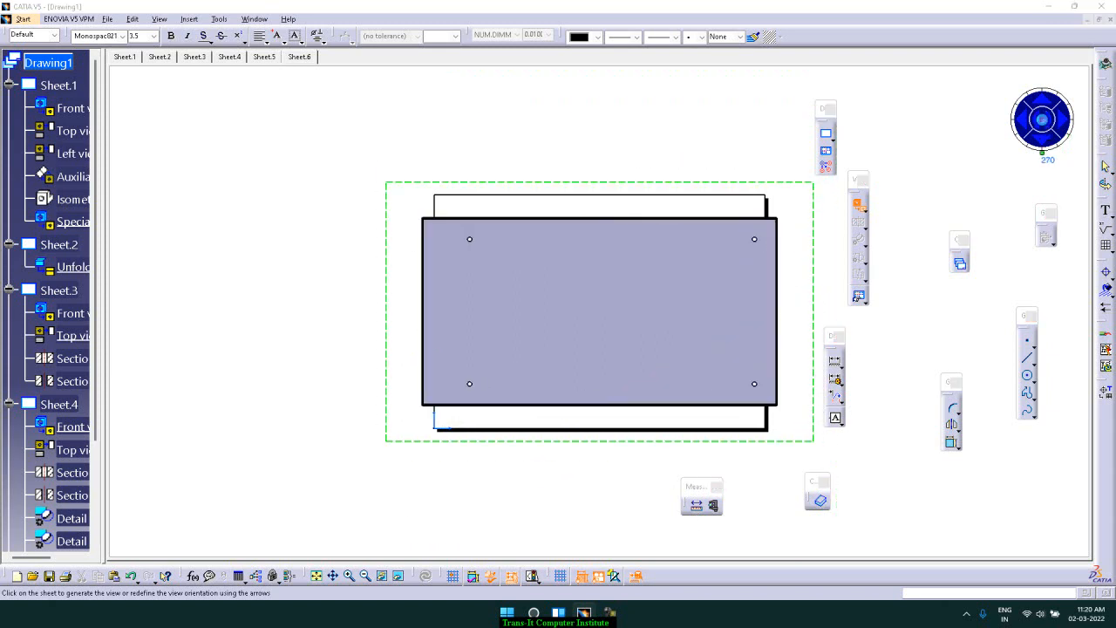
pyautogui.click(1045, 125)
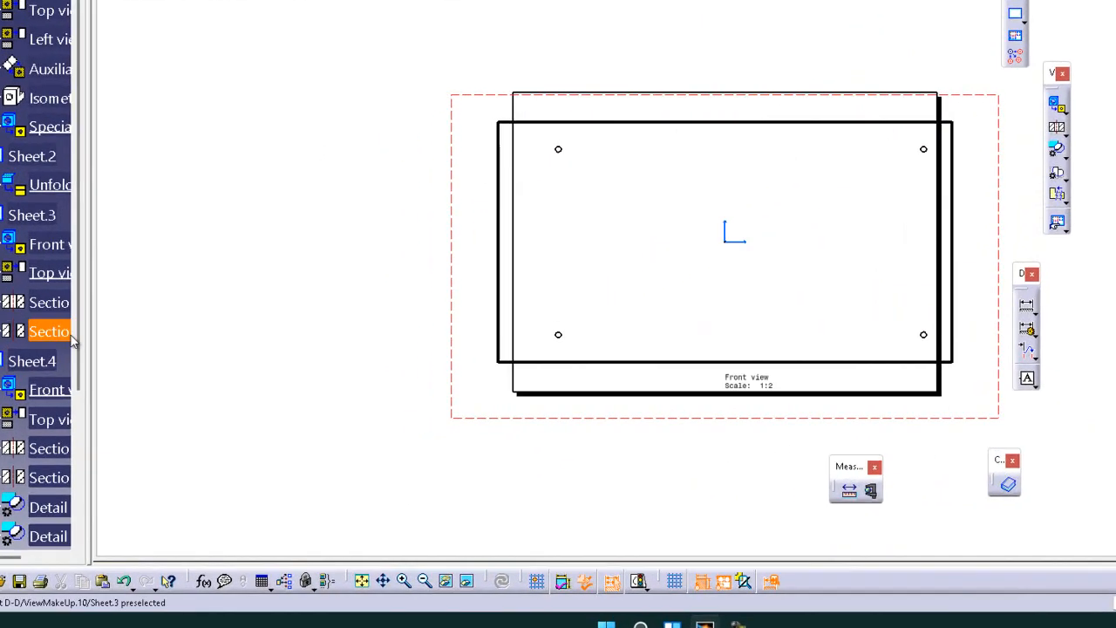
# Open Sheet.6's properties and set its scale to 1:8
pyautogui.scroll(-3, 80, 366)
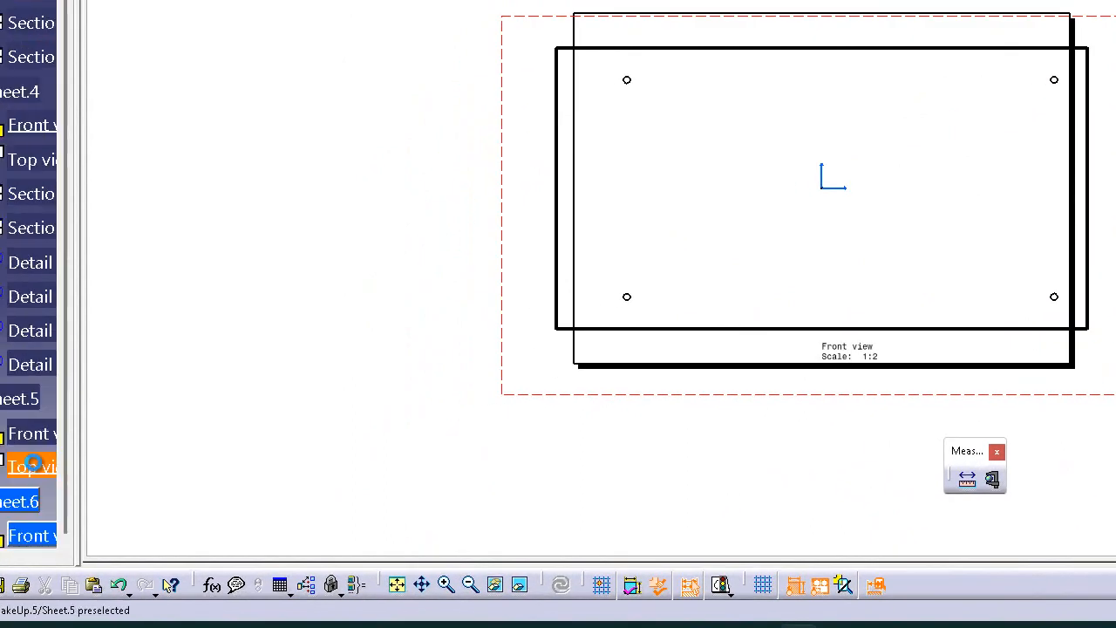
pyautogui.rightClick(14, 501)
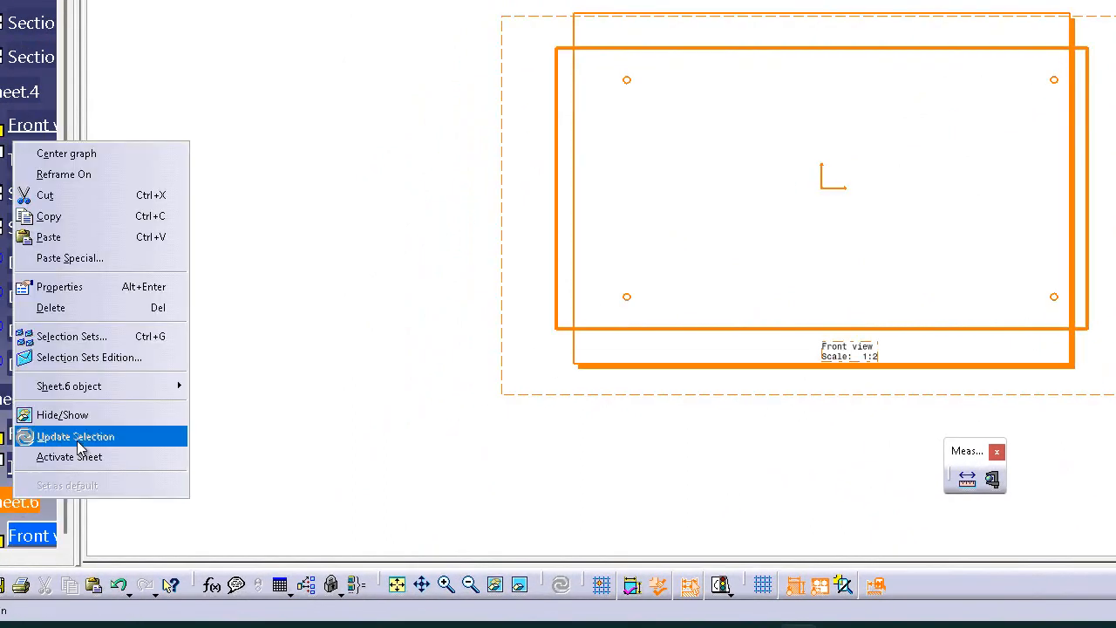
pyautogui.click(108, 295)
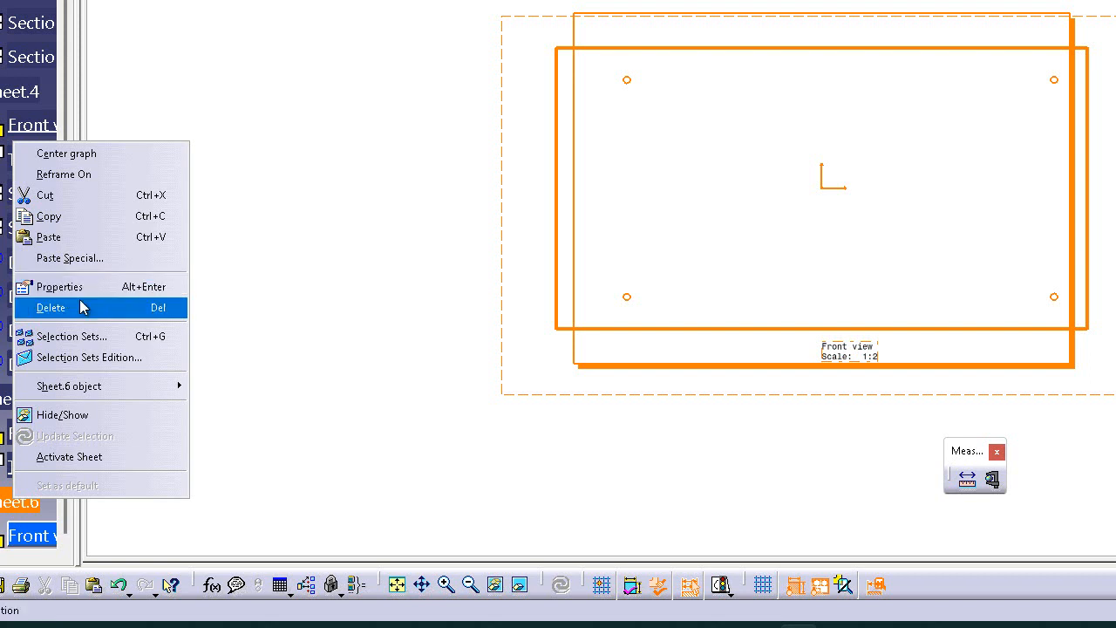
pyautogui.click(96, 288)
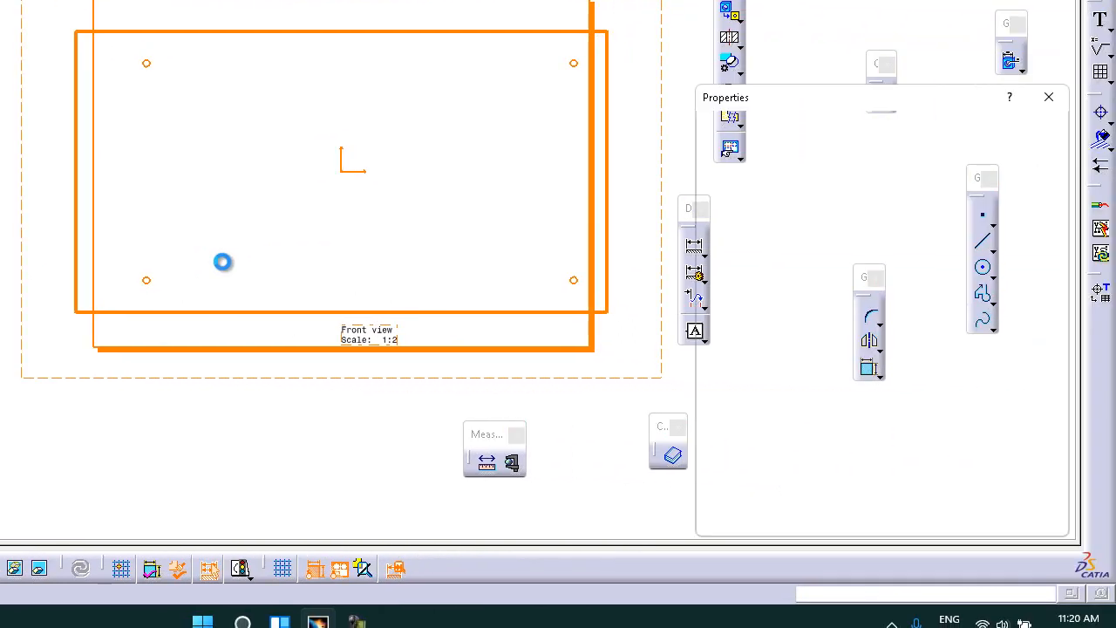
pyautogui.click(798, 197)
pyautogui.click(886, 198)
pyautogui.doubleClick(886, 198)
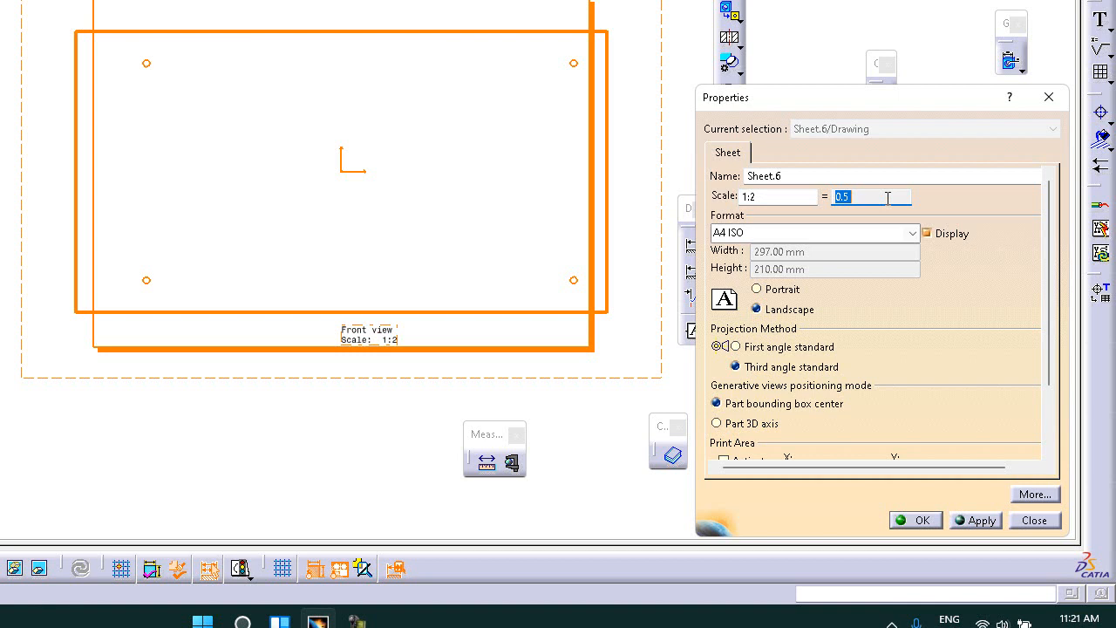
pyautogui.click(768, 195)
pyautogui.press('BackSpace')
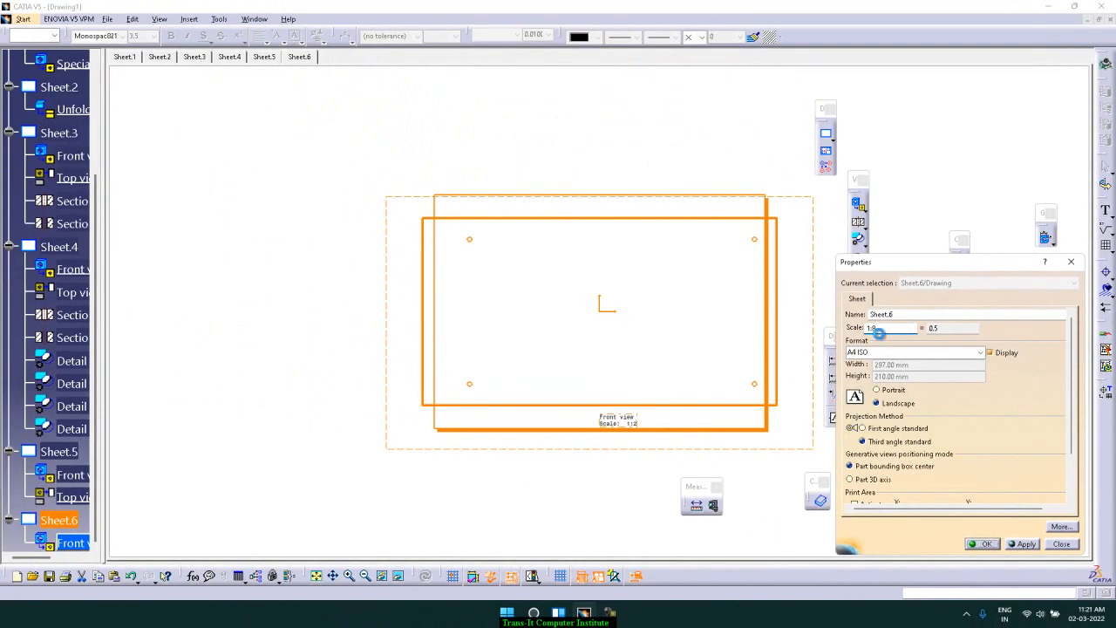
pyautogui.press('Return')
pyautogui.click(694, 295)
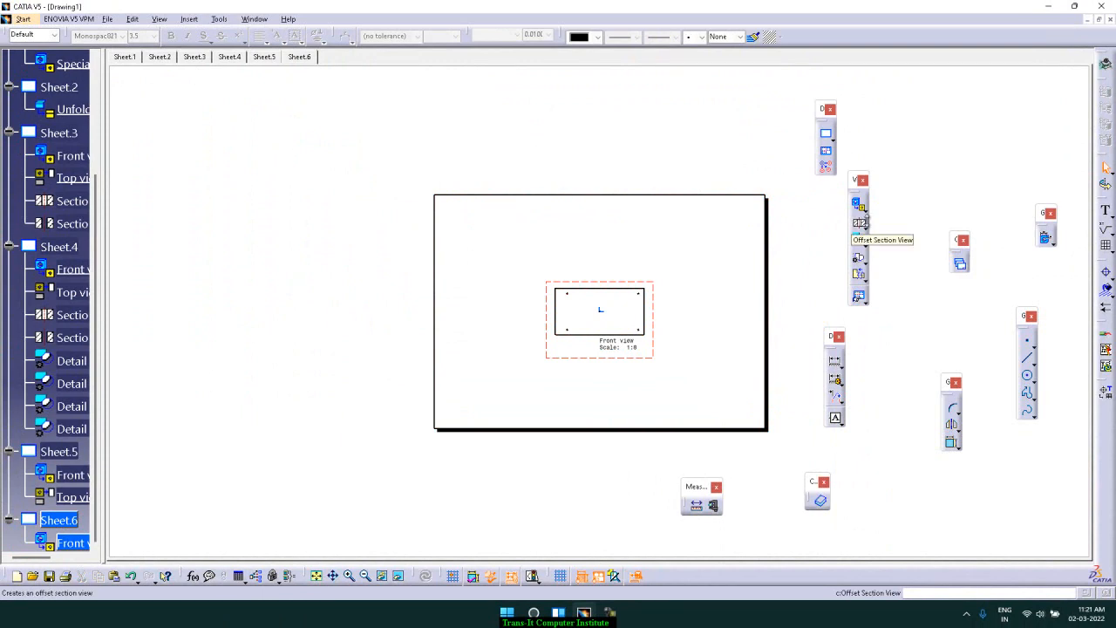
# Create a projection top view placed above the front view
pyautogui.click(858, 205)
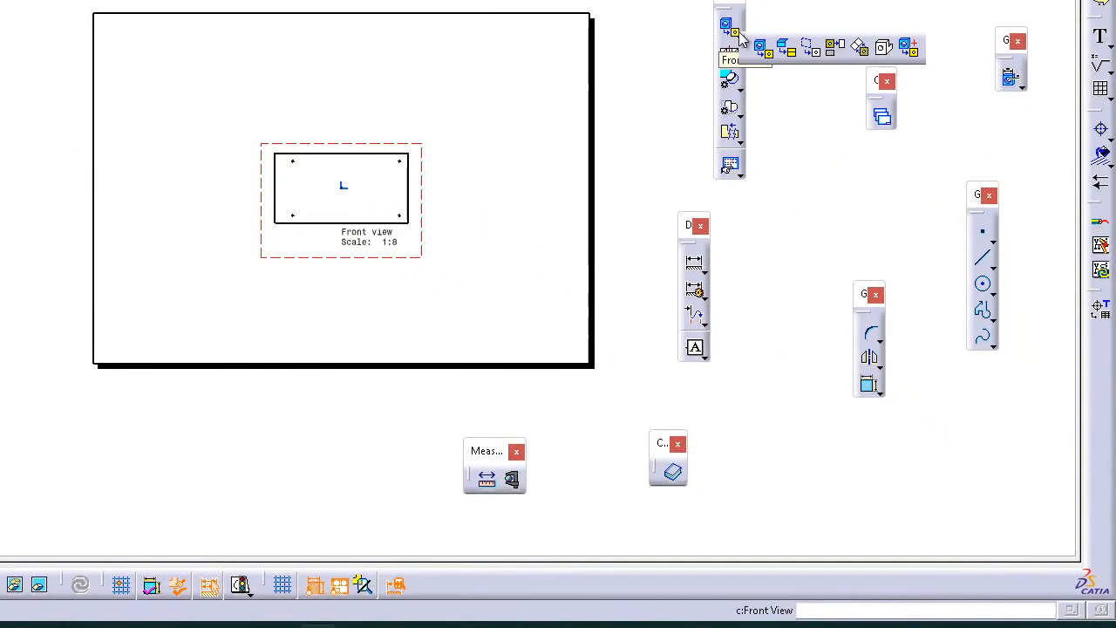
pyautogui.click(840, 49)
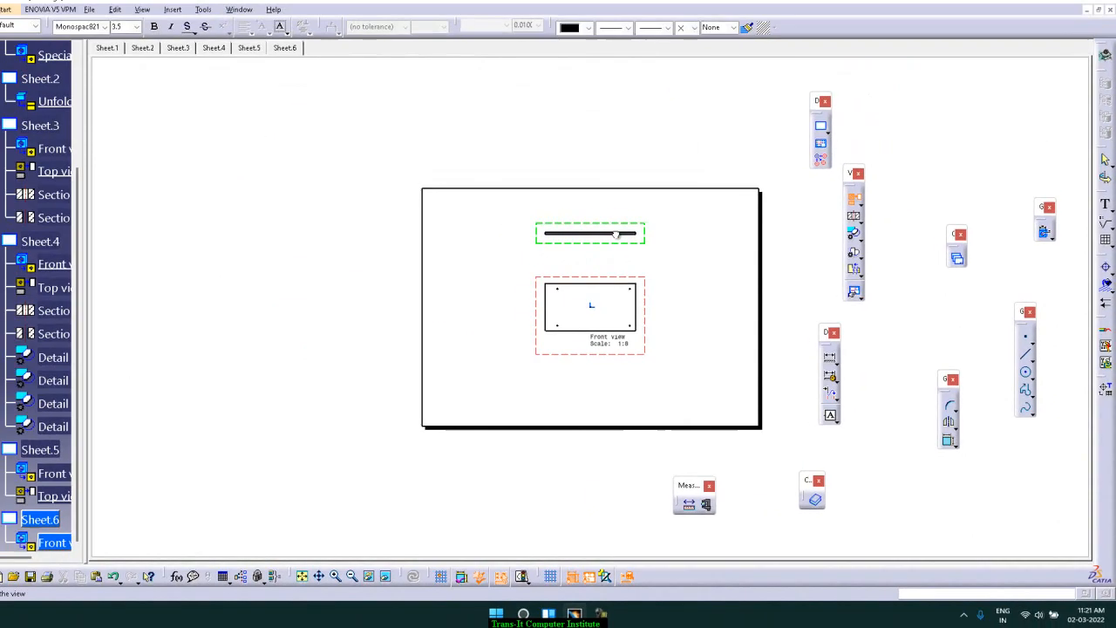
pyautogui.click(682, 282)
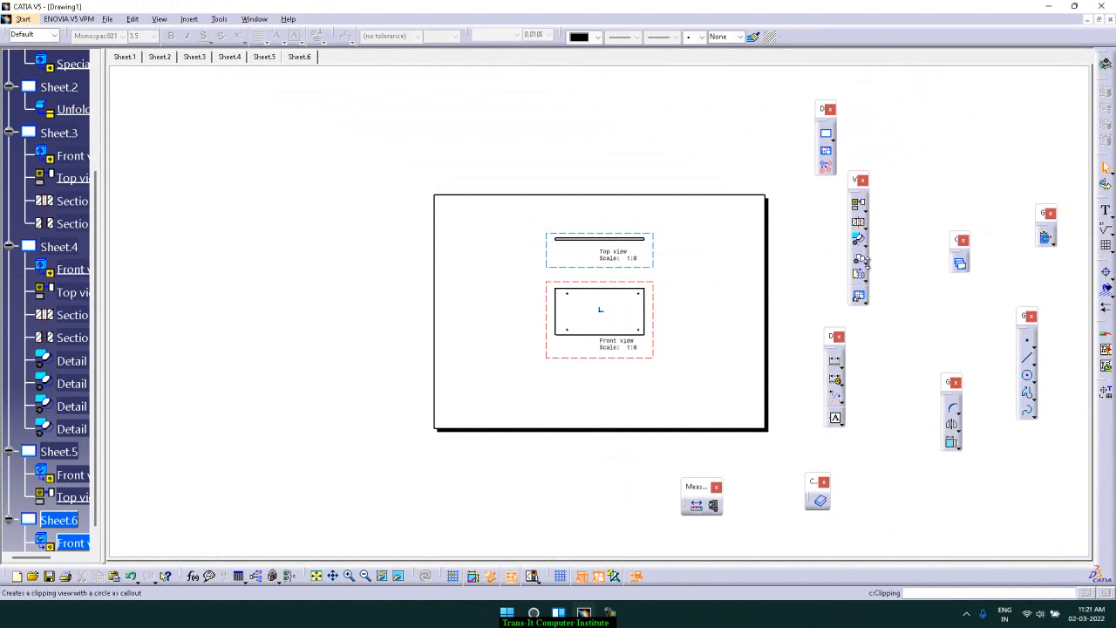
# Try to clip the front view with a circle around its upper right corner
pyautogui.click(864, 277)
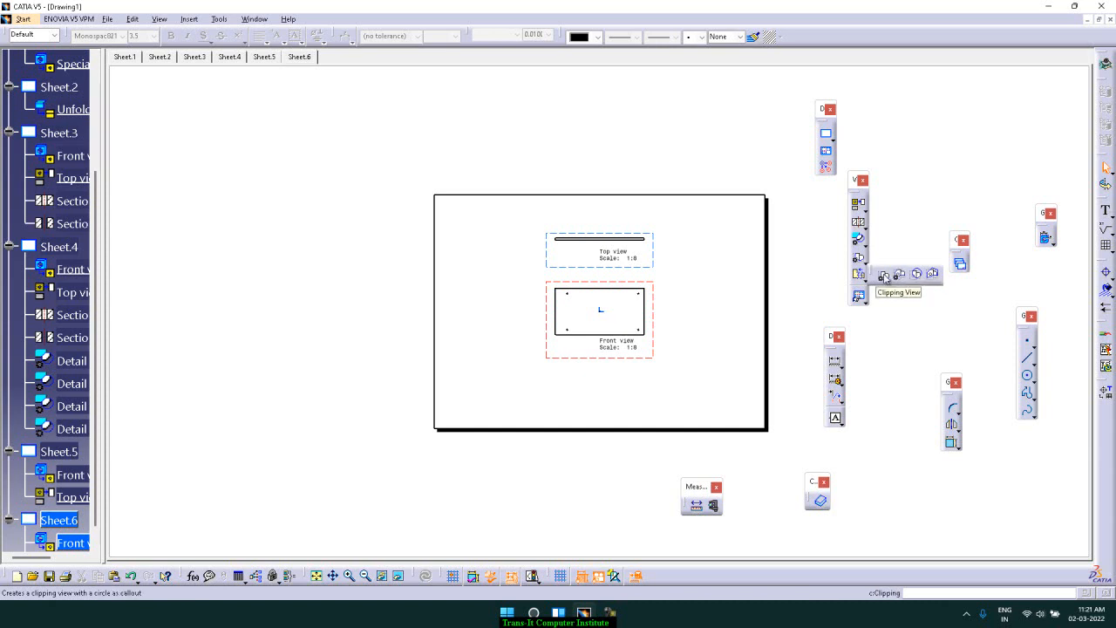
pyautogui.click(884, 278)
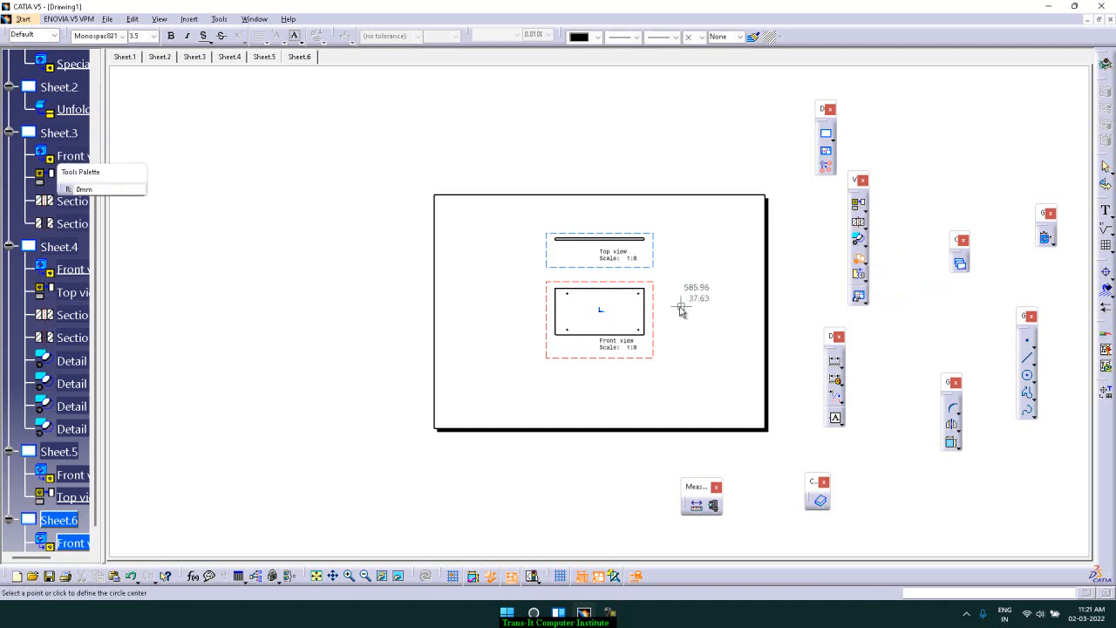
pyautogui.click(639, 299)
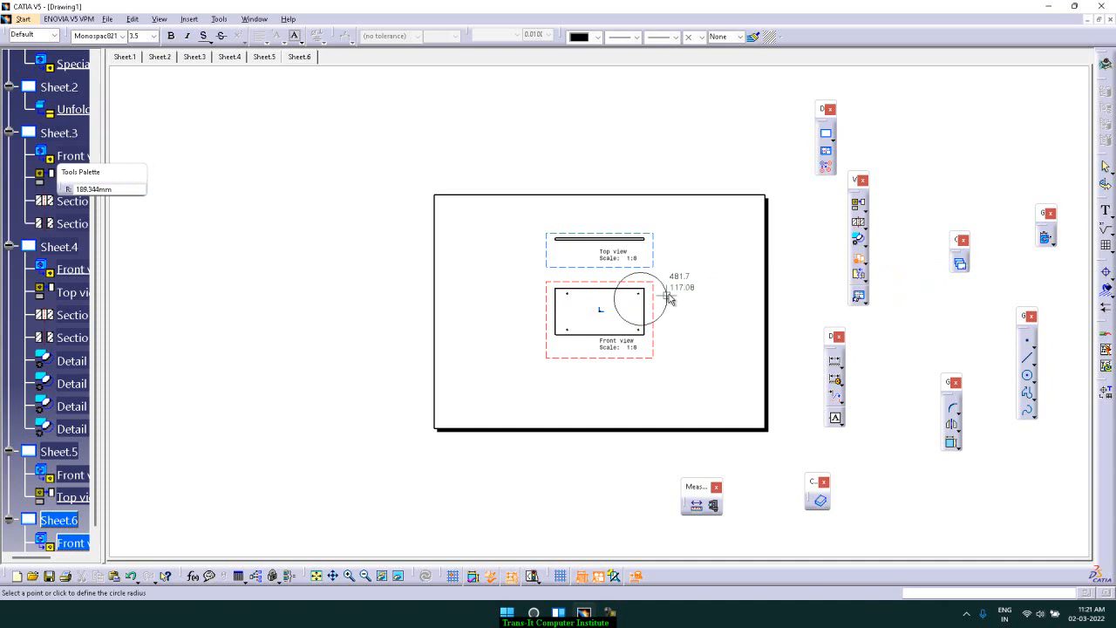
pyautogui.click(669, 296)
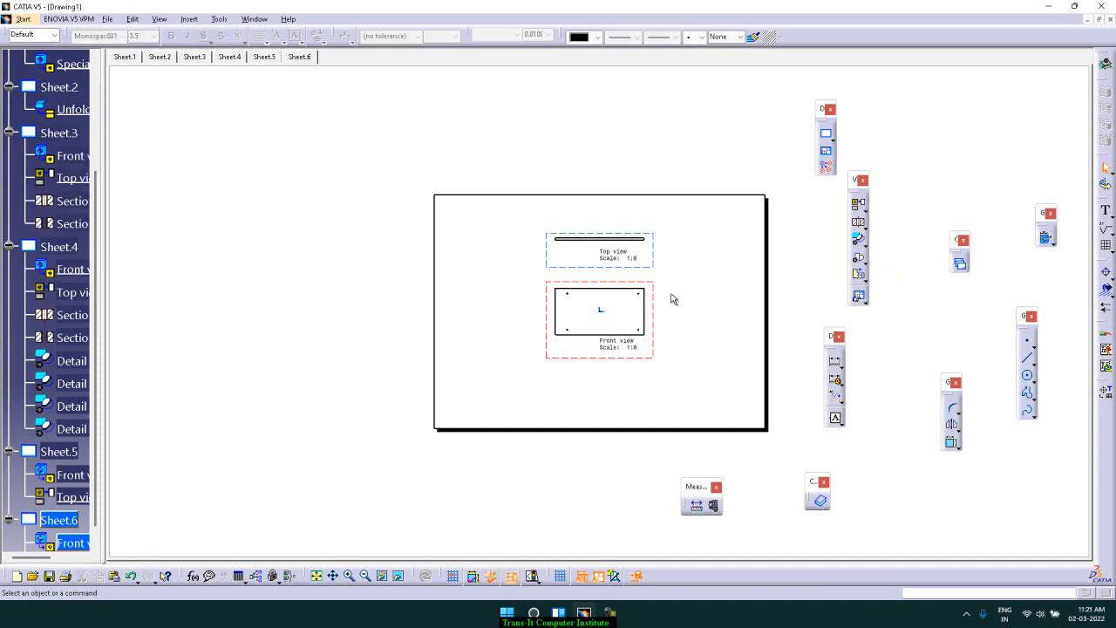
# Create a quick clipping of the front view with a circle around its upper right corner hole
pyautogui.click(864, 260)
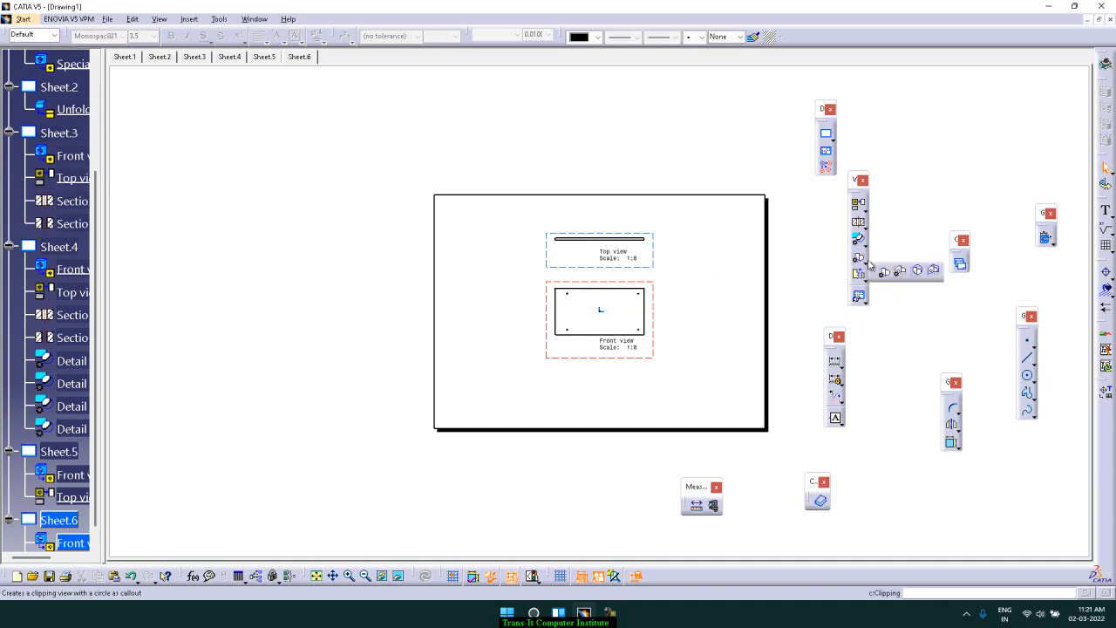
pyautogui.click(918, 272)
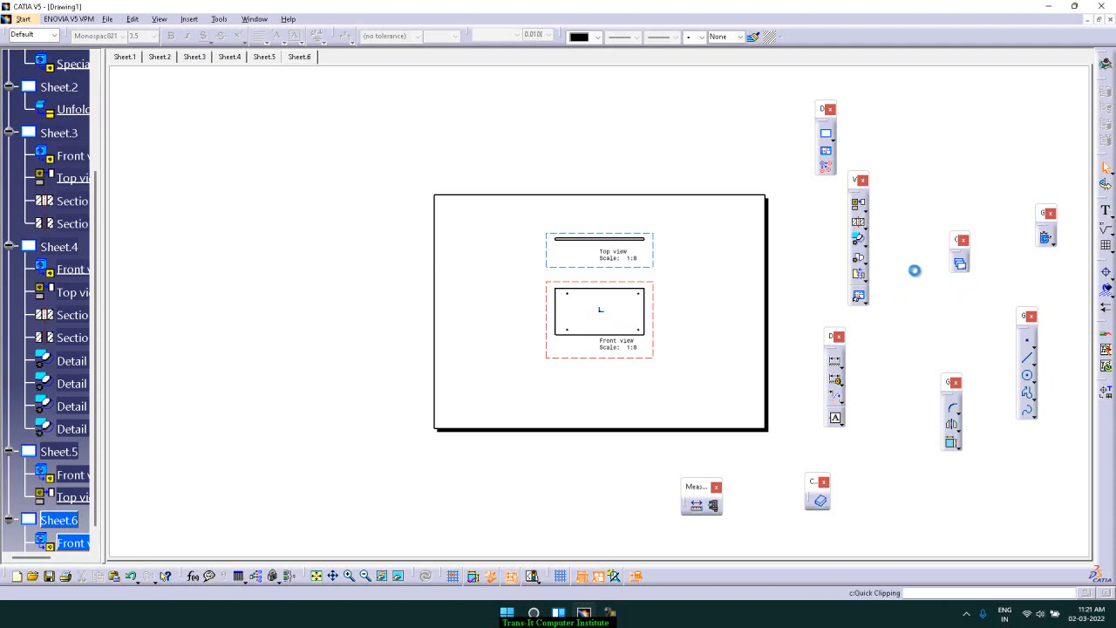
pyautogui.click(638, 295)
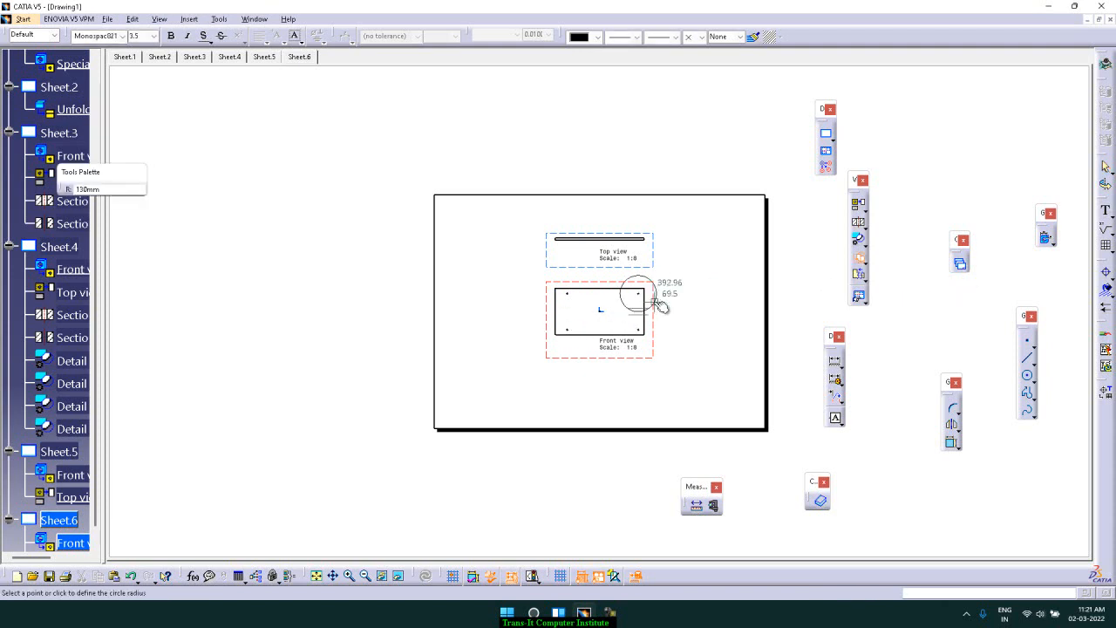
pyautogui.click(654, 305)
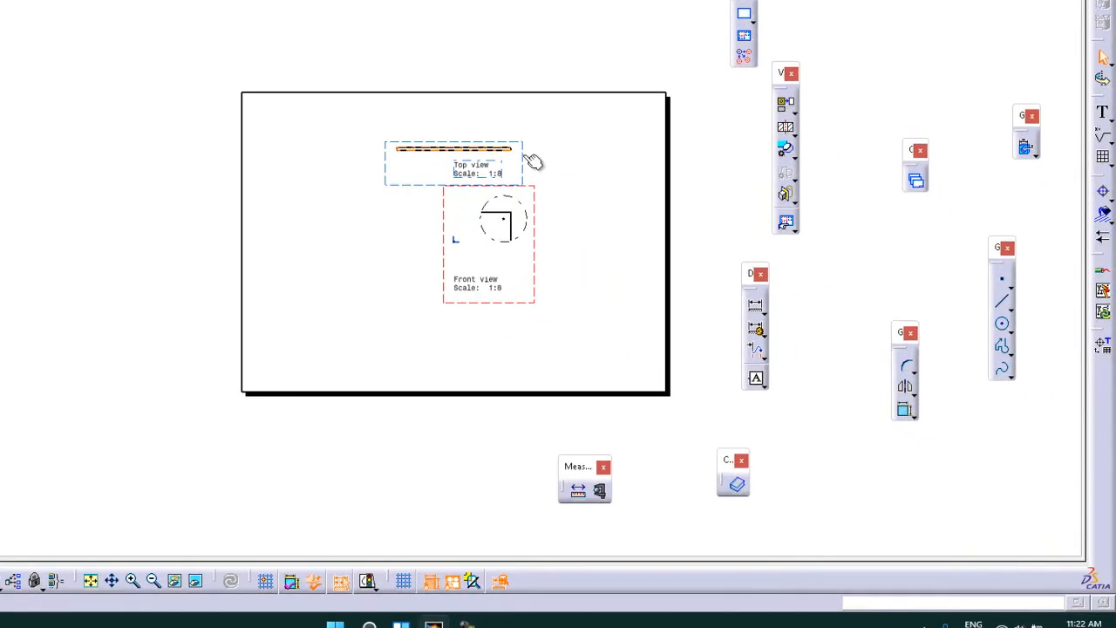
# Activate the top view and quick-clip it with a sketched polygon profile around its right end
pyautogui.doubleClick(431, 90)
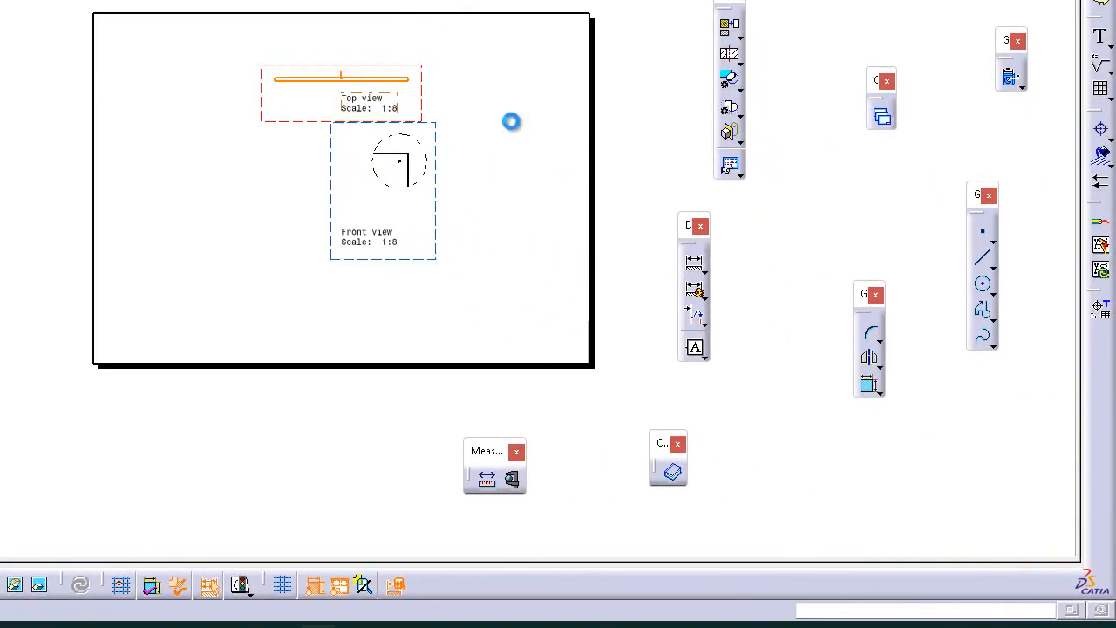
pyautogui.click(738, 120)
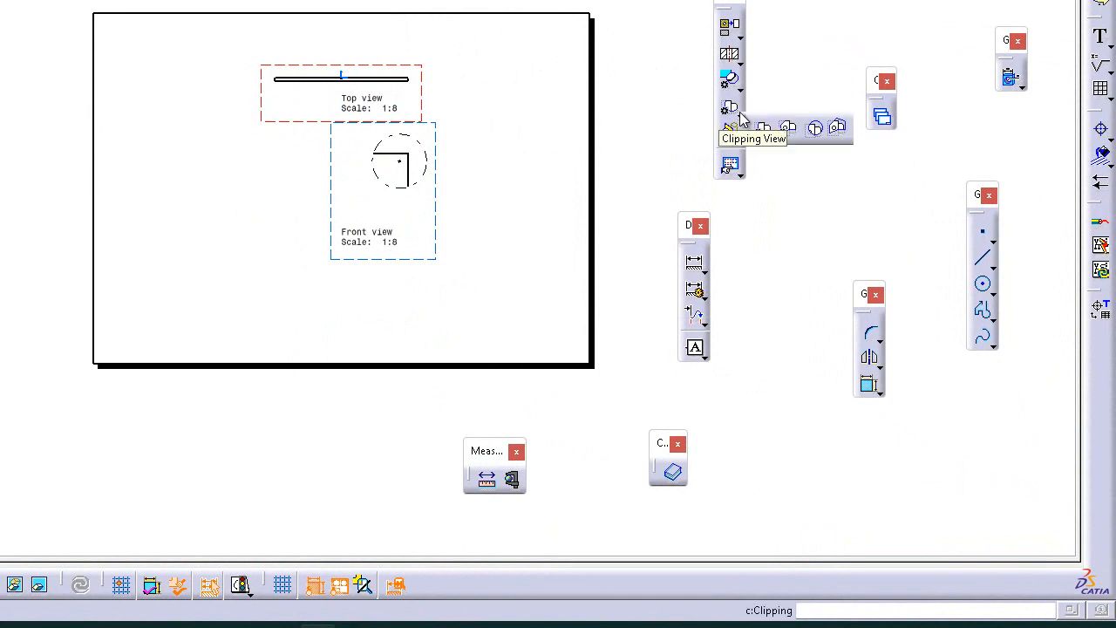
pyautogui.click(839, 128)
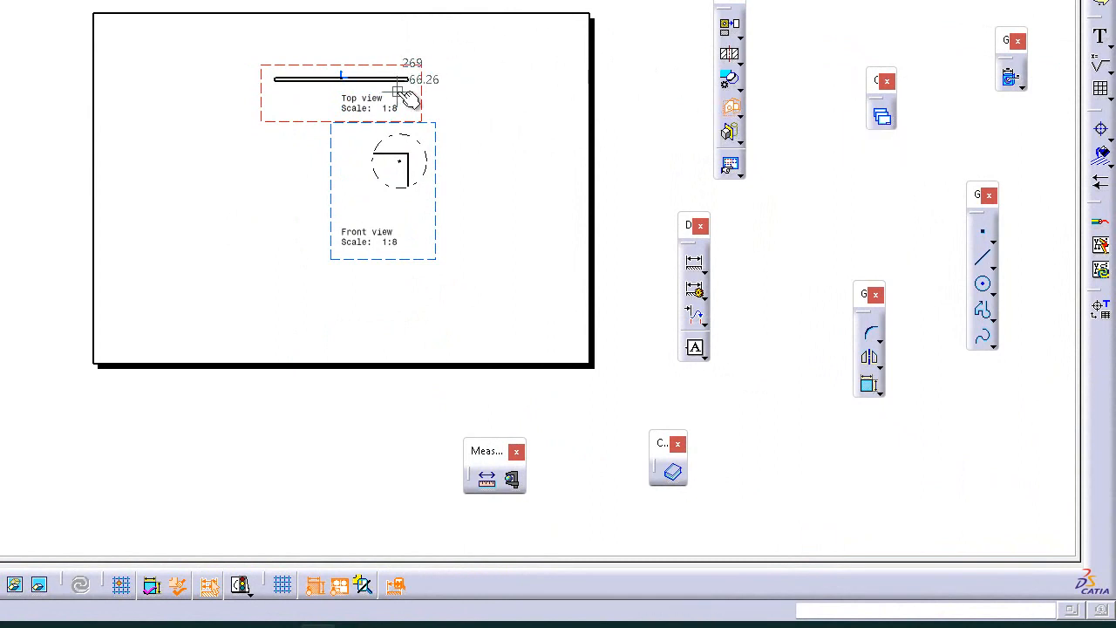
pyautogui.click(405, 97)
pyautogui.click(363, 68)
pyautogui.click(385, 45)
pyautogui.click(434, 62)
pyautogui.click(434, 91)
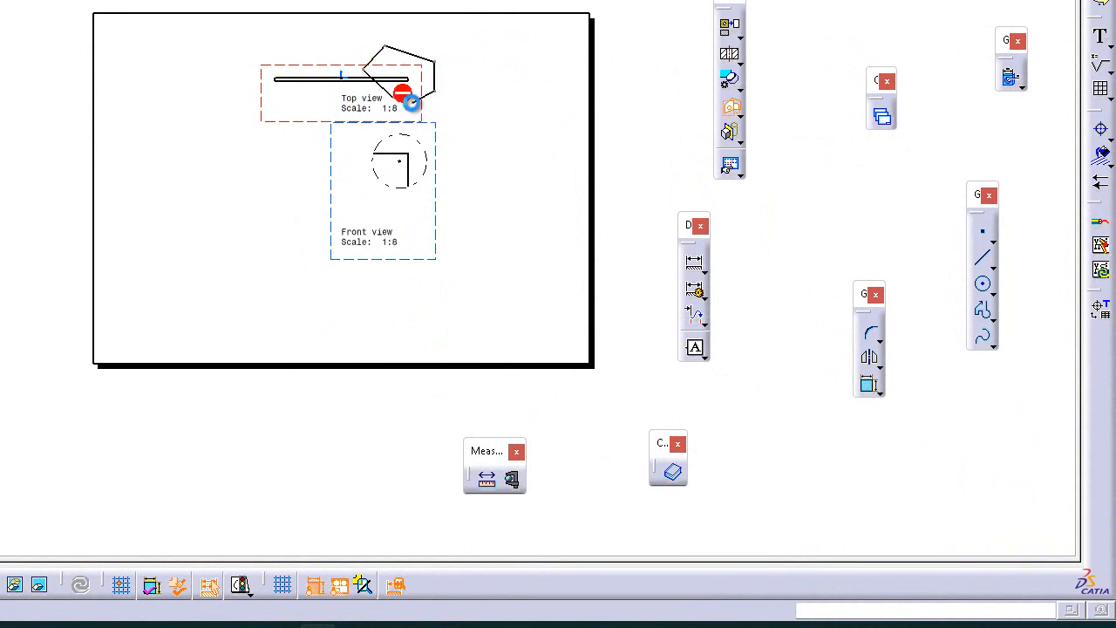
pyautogui.click(406, 98)
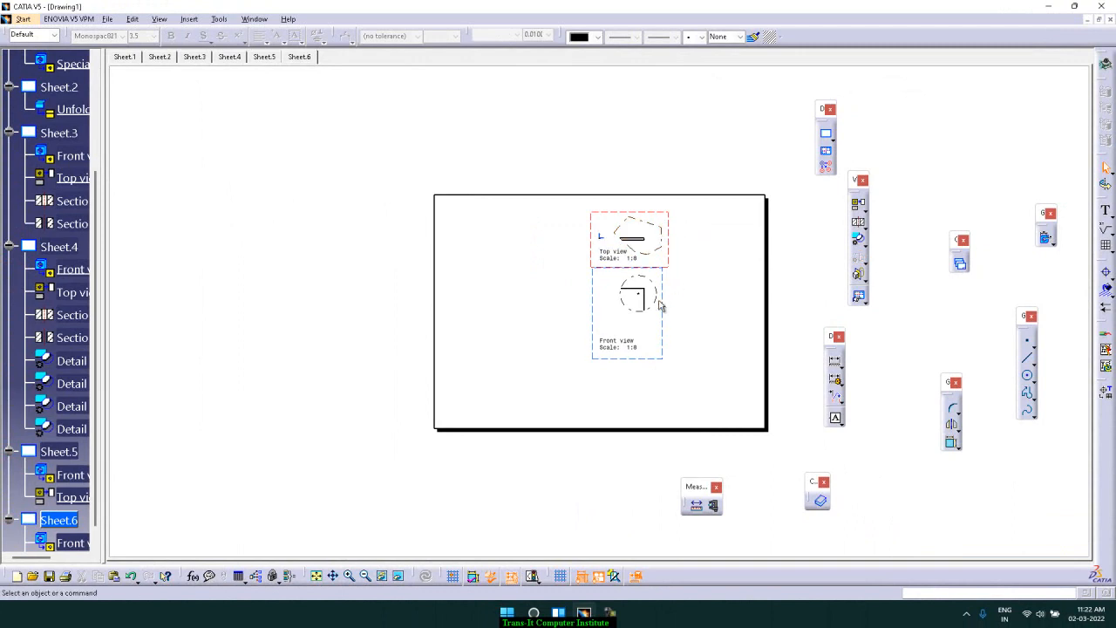
# Move the front view down and the top view up to space the two views apart
pyautogui.moveTo(662, 344); pyautogui.dragTo(661, 358)
pyautogui.moveTo(663, 246); pyautogui.dragTo(661, 221)
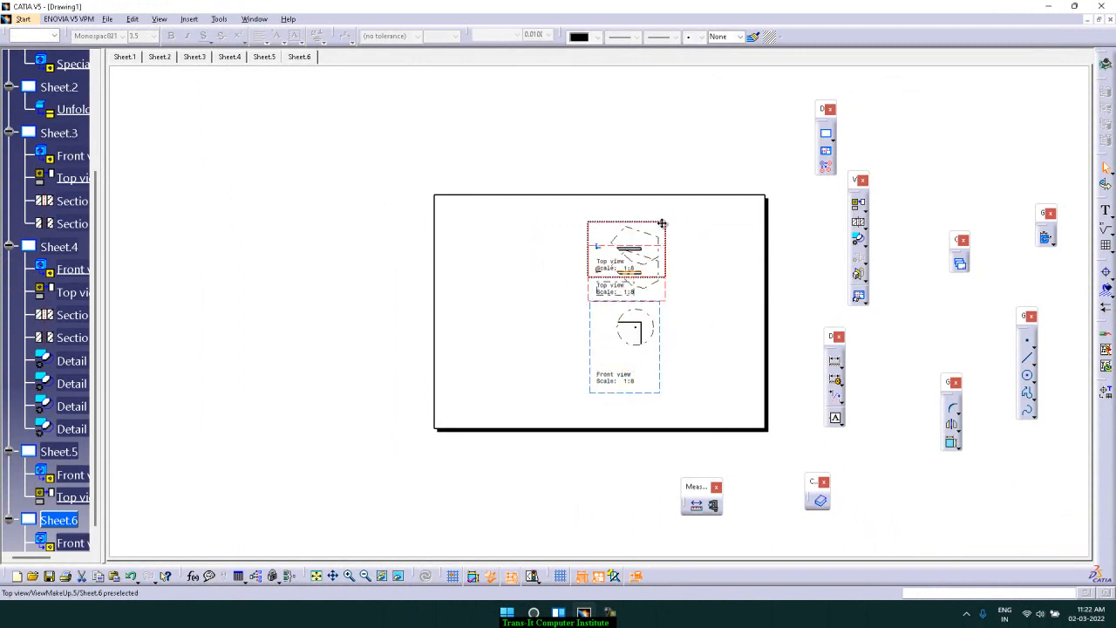
pyautogui.click(708, 278)
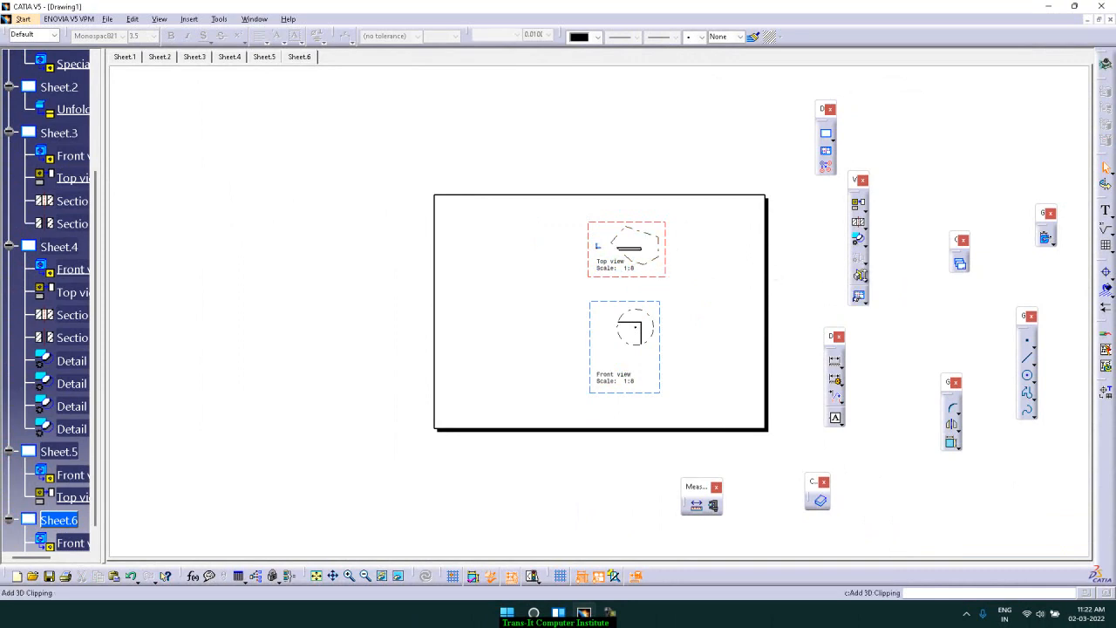
pyautogui.click(865, 281)
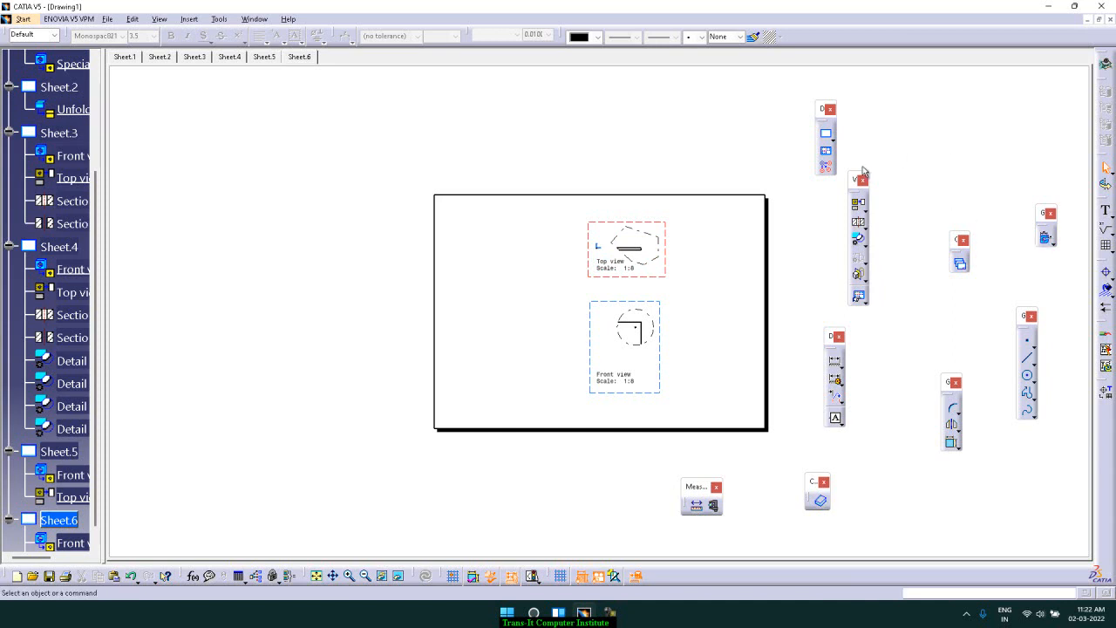
# Add a new sheet and create a front view of the bracket by picking a face on Part1
pyautogui.click(826, 134)
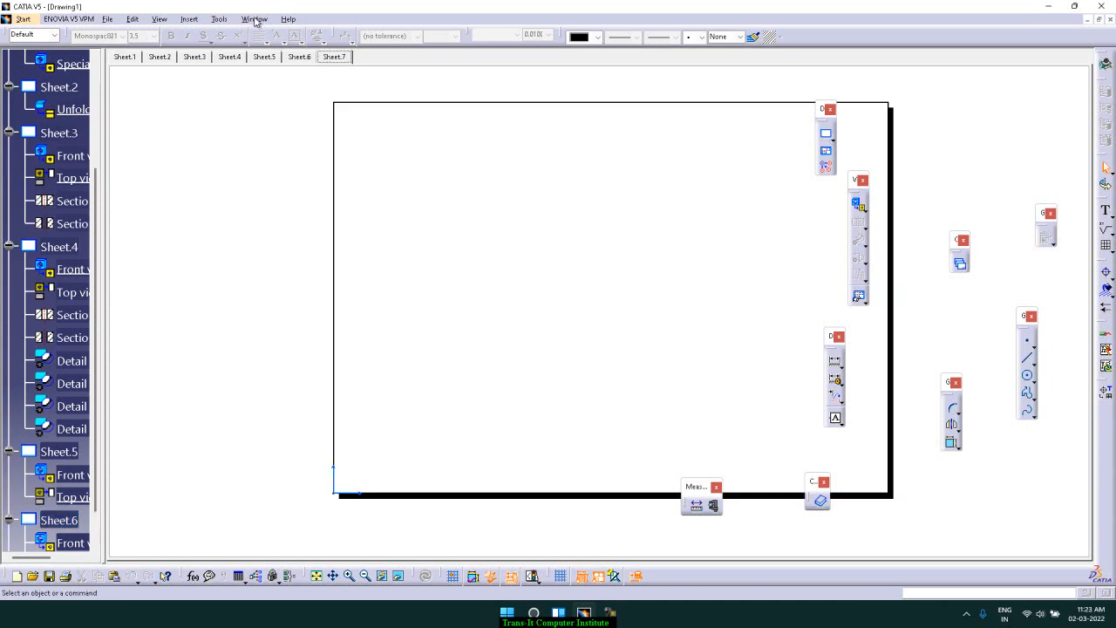
pyautogui.click(865, 210)
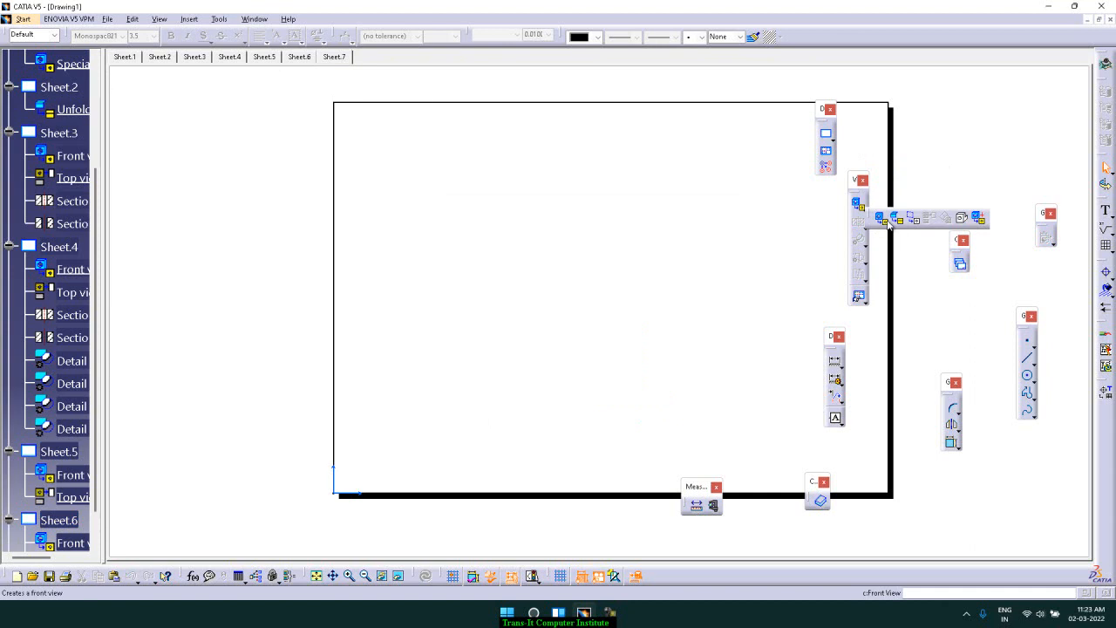
pyautogui.click(895, 220)
pyautogui.click(254, 19)
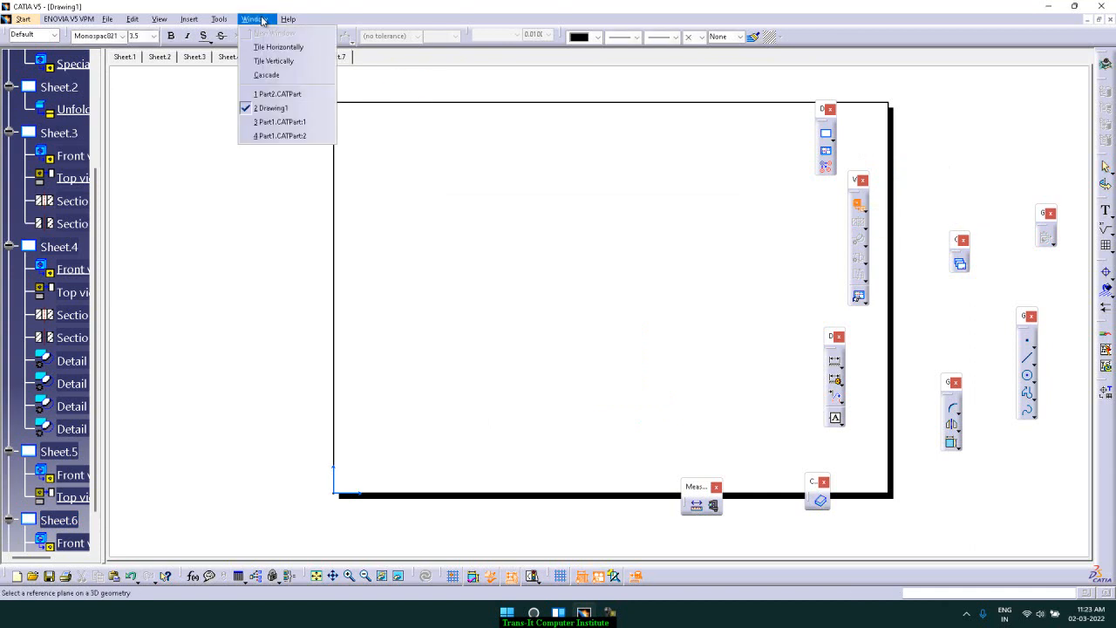
pyautogui.click(281, 136)
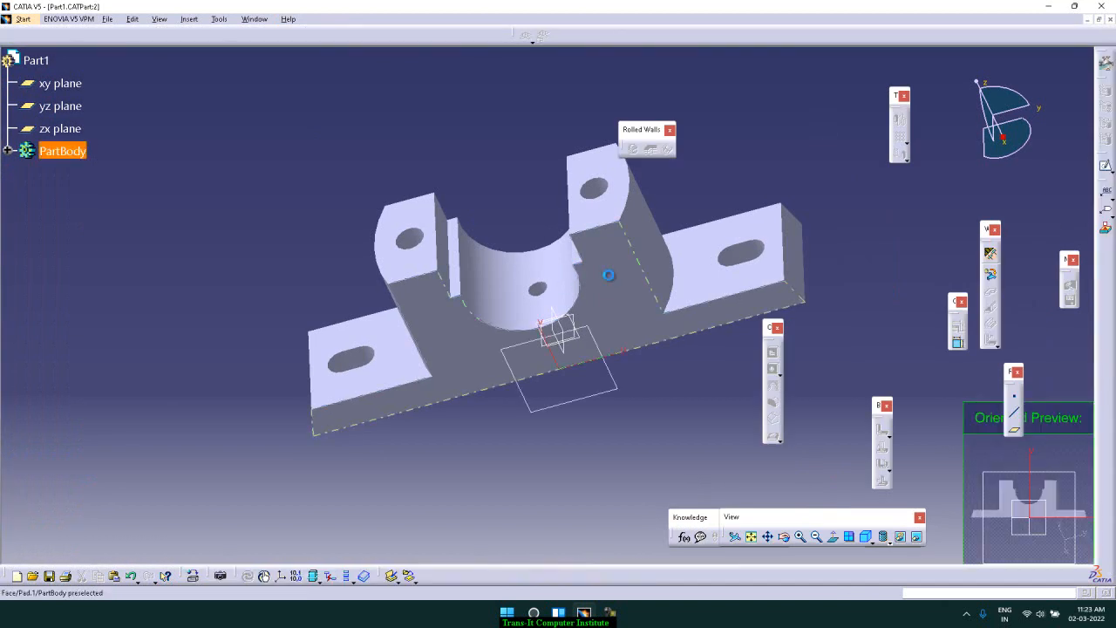
pyautogui.click(626, 271)
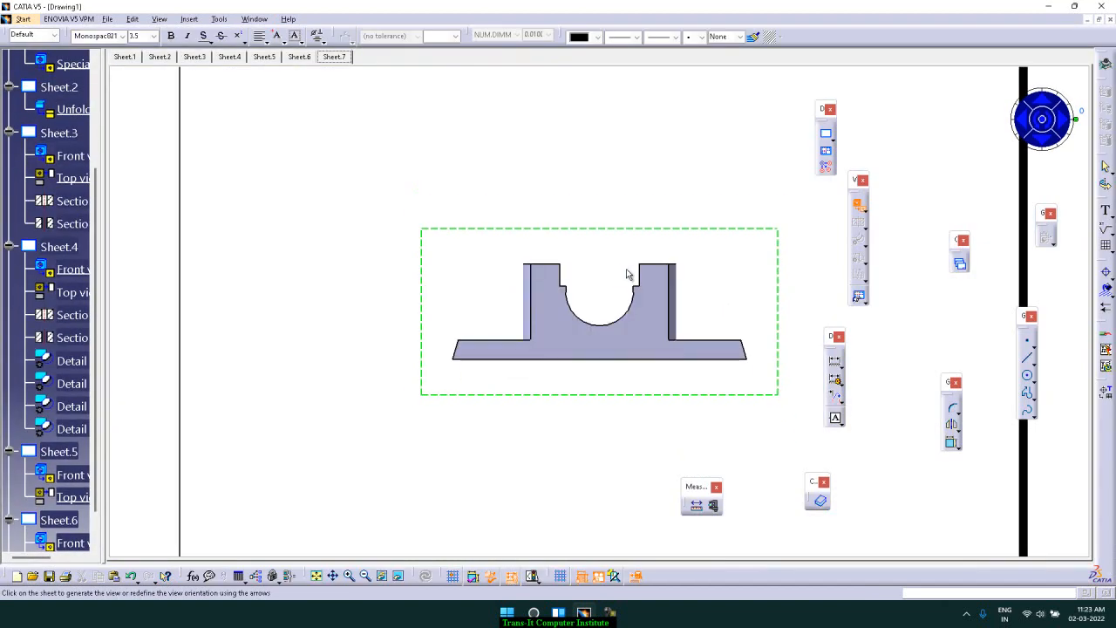
pyautogui.click(1042, 122)
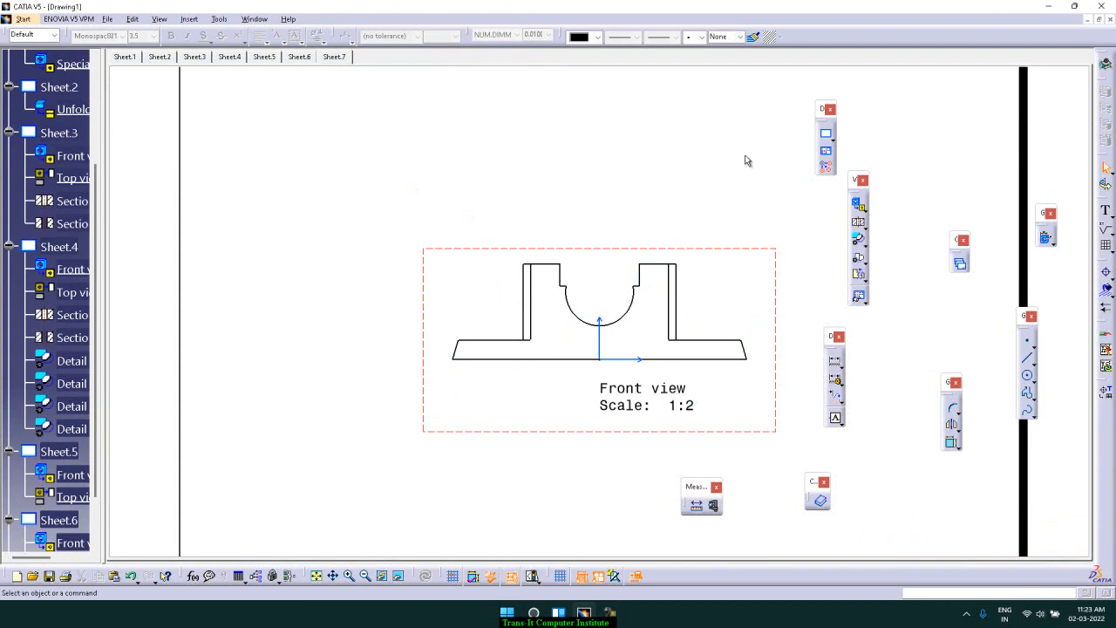
# Move the front view down towards the lower left of the sheet
pyautogui.keyDown('ctrl'); pyautogui.moveTo(719, 190); pyautogui.dragTo(694, 259, button='middle'); pyautogui.keyUp('ctrl')
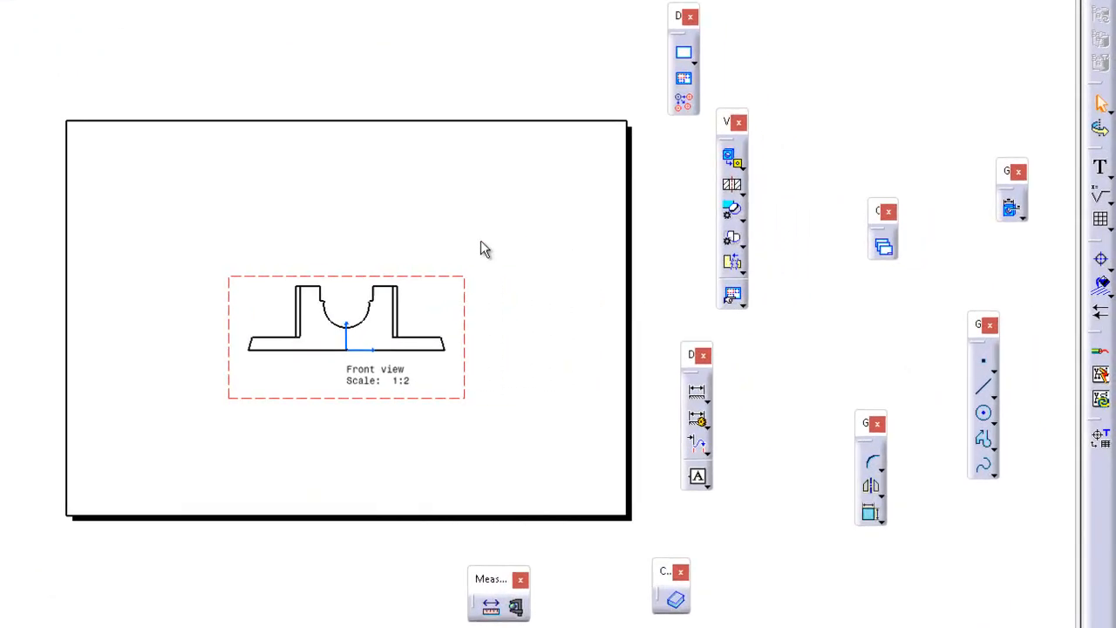
pyautogui.moveTo(454, 282); pyautogui.dragTo(344, 337)
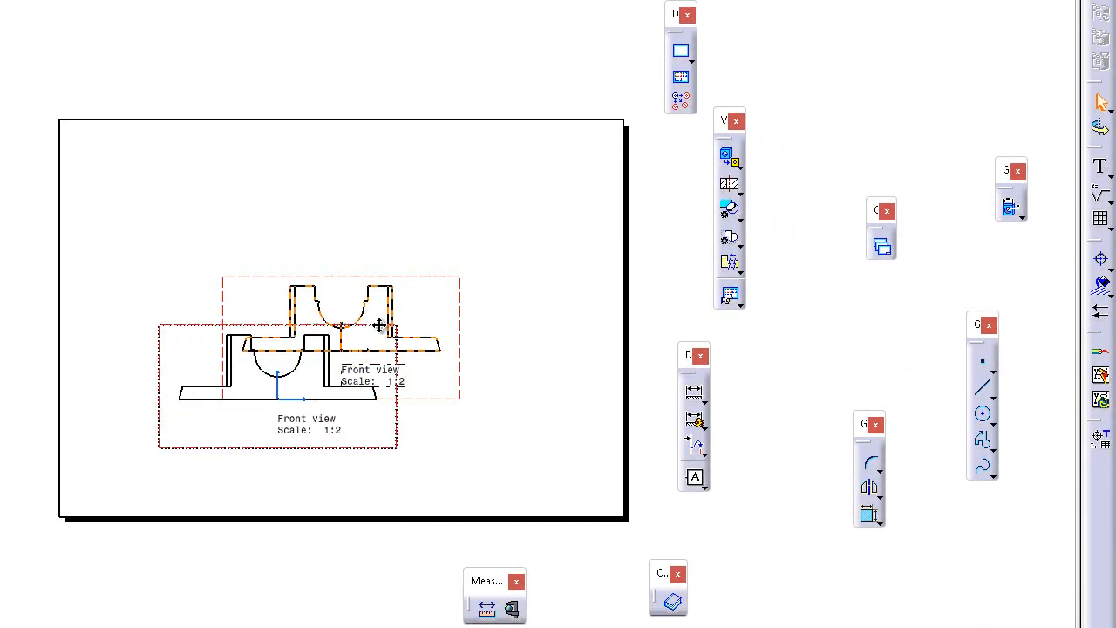
pyautogui.click(441, 244)
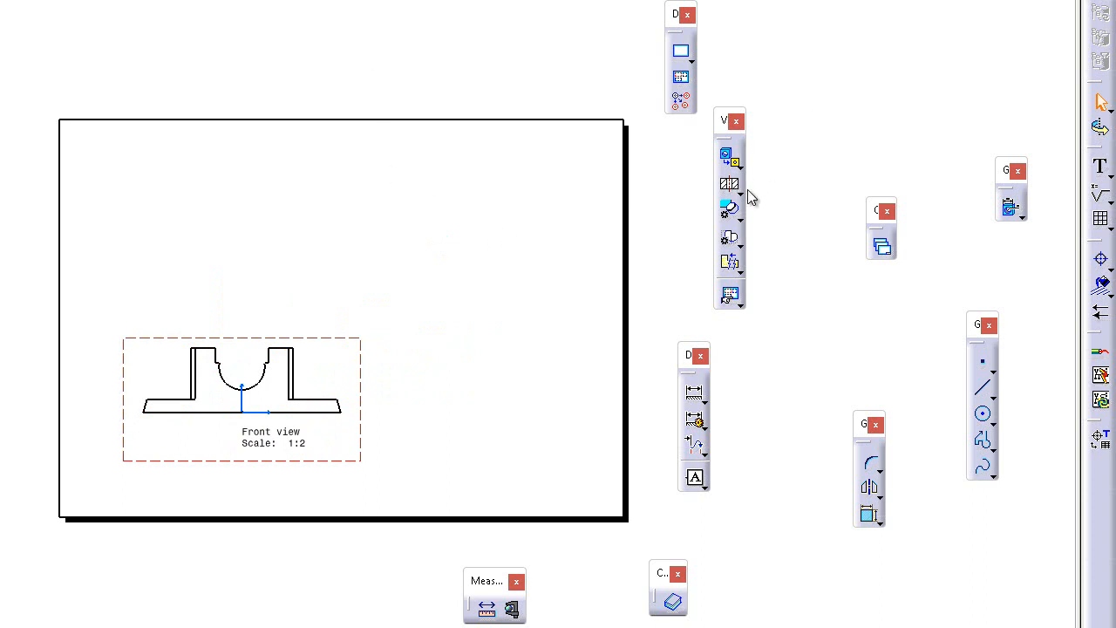
# Project a top view above the front view and a right view beside it
pyautogui.click(737, 163)
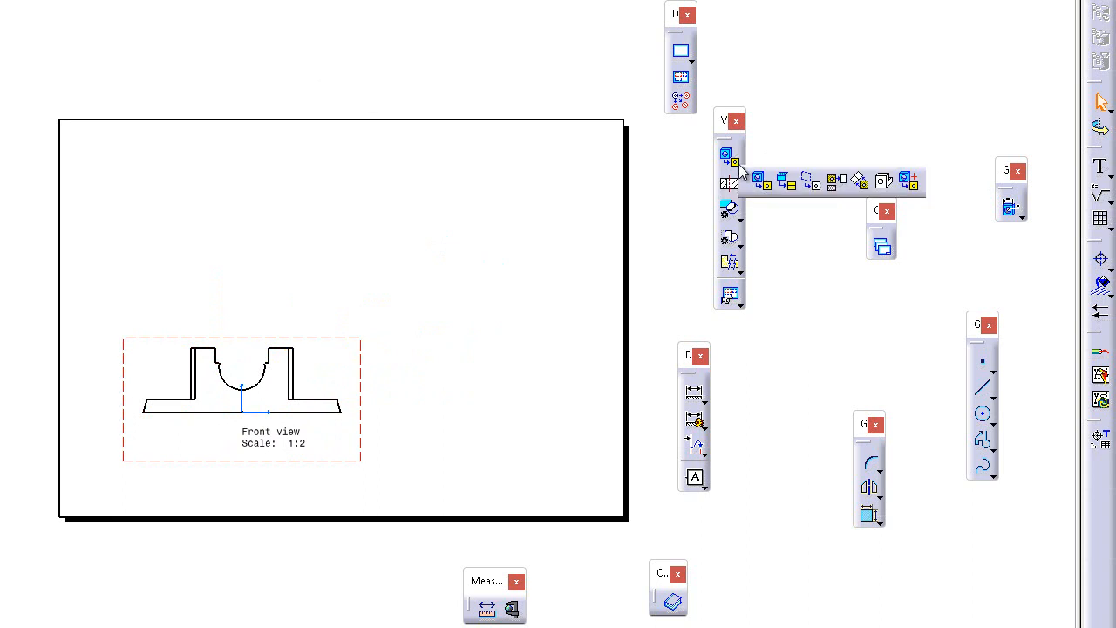
pyautogui.click(833, 194)
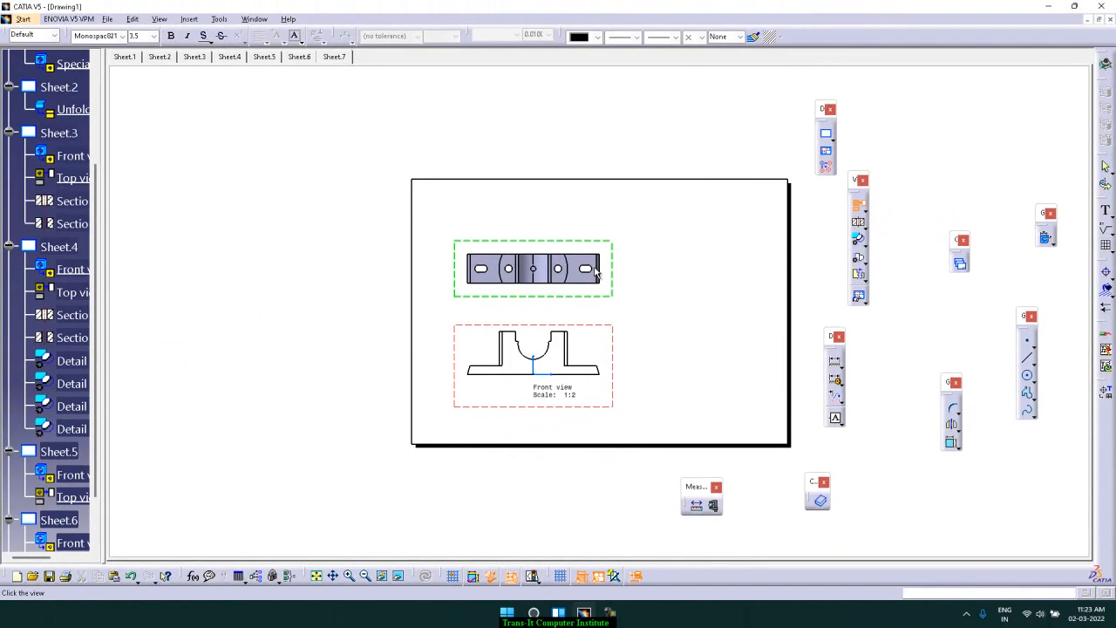
pyautogui.click(488, 262)
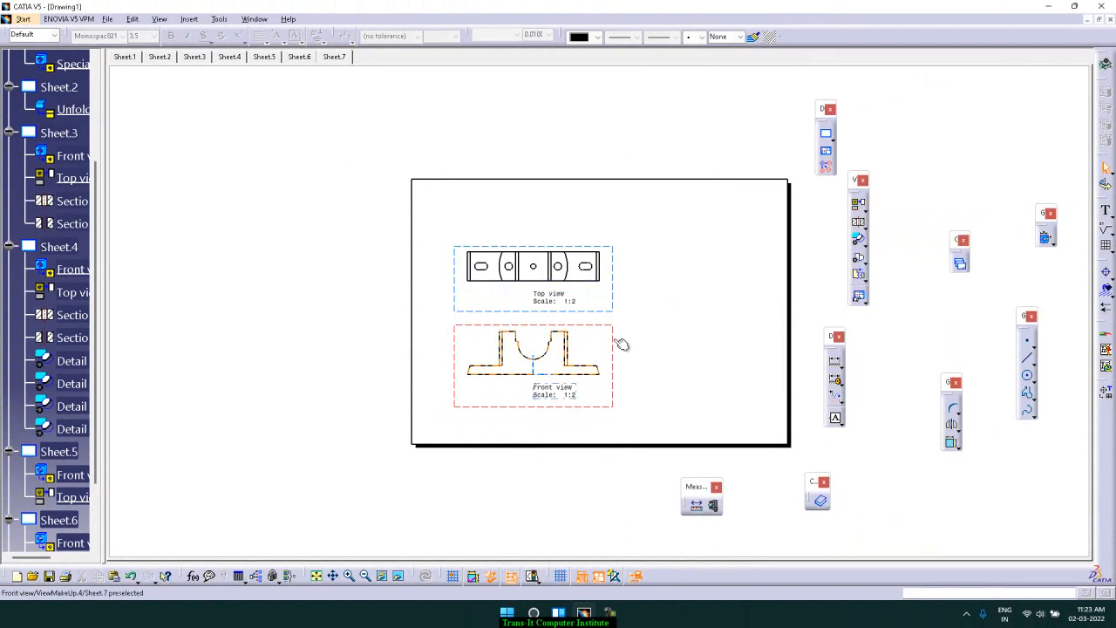
pyautogui.click(859, 207)
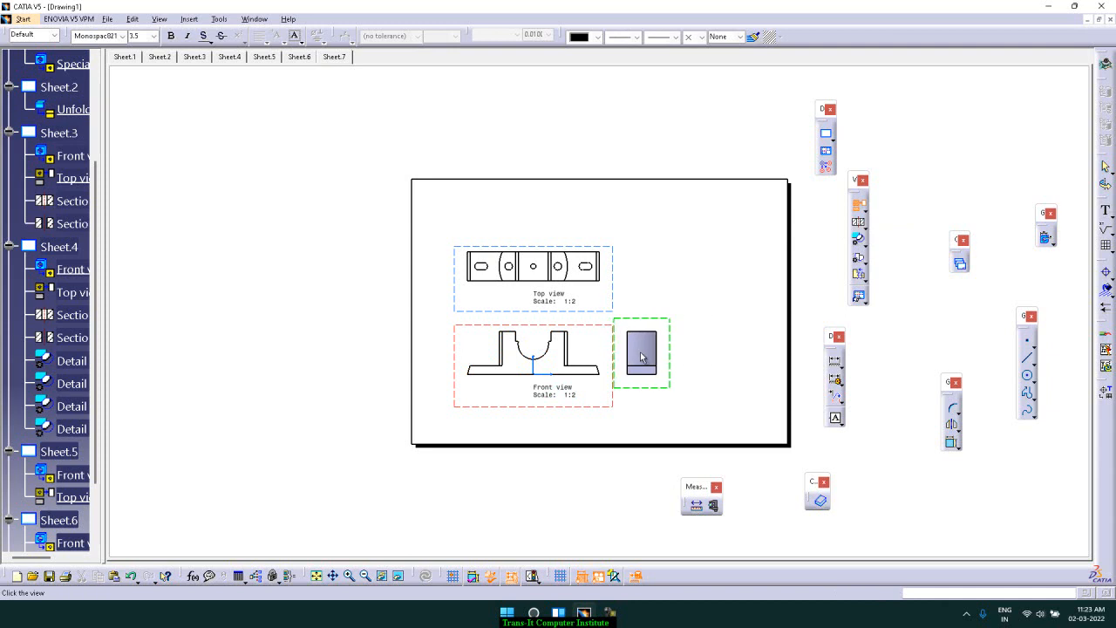
pyautogui.click(708, 353)
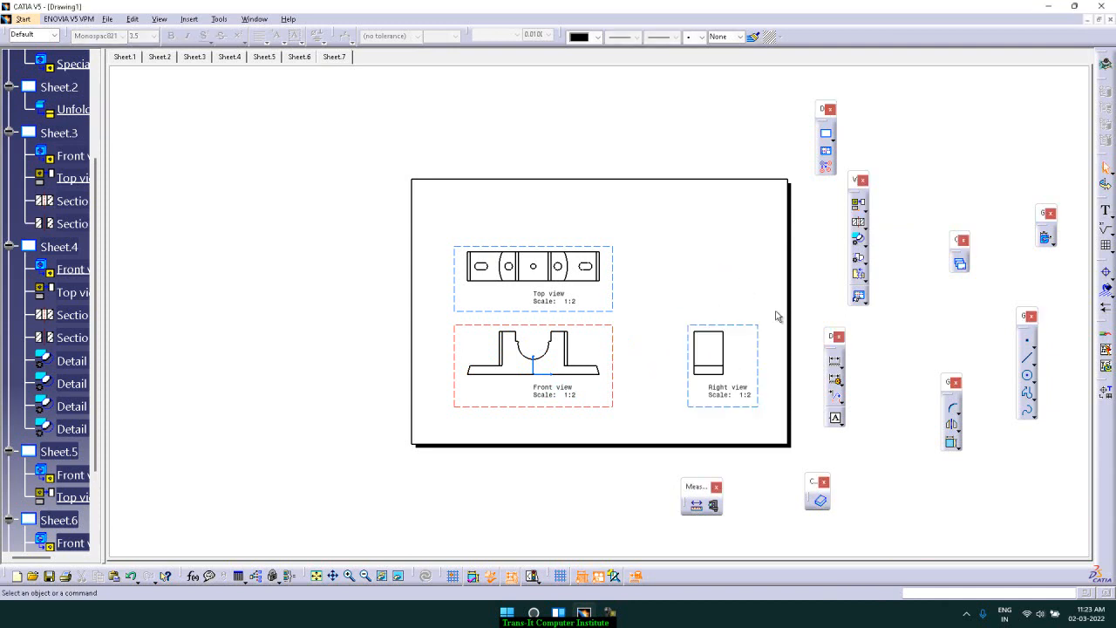
# Create a broken view of the front view with two vertical break lines near its uprights
pyautogui.click(864, 278)
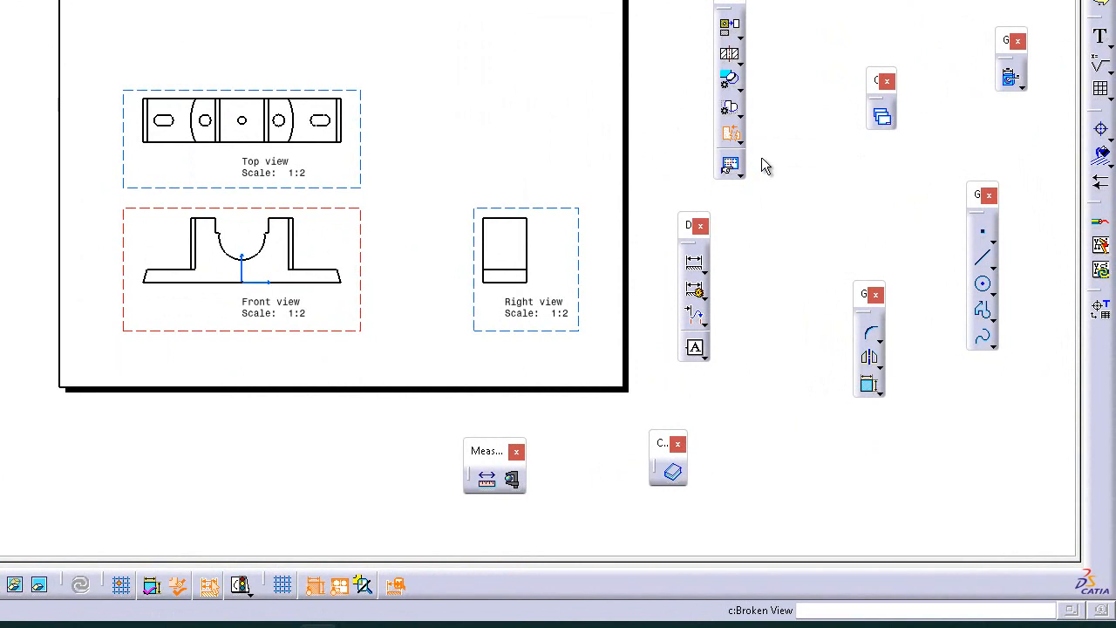
pyautogui.click(179, 277)
pyautogui.click(194, 237)
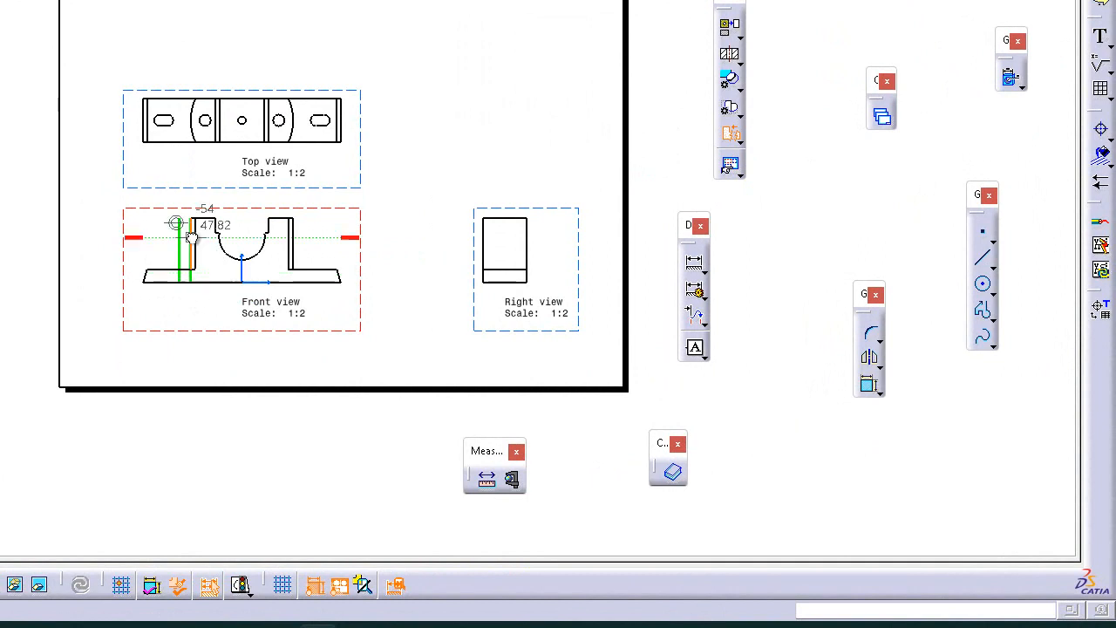
pyautogui.click(309, 279)
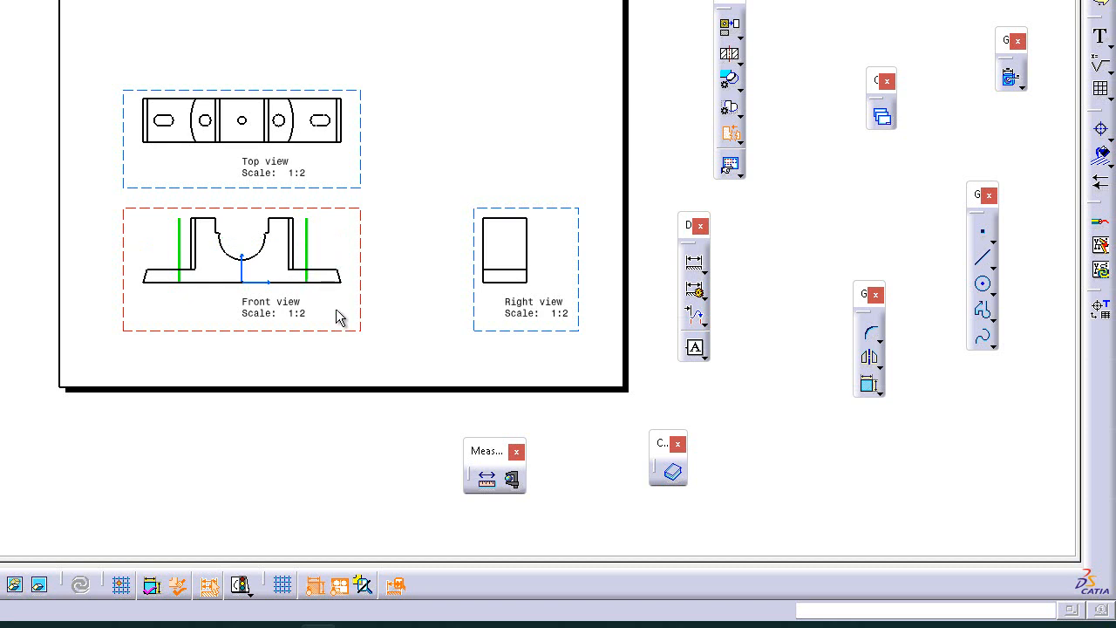
pyautogui.click(411, 191)
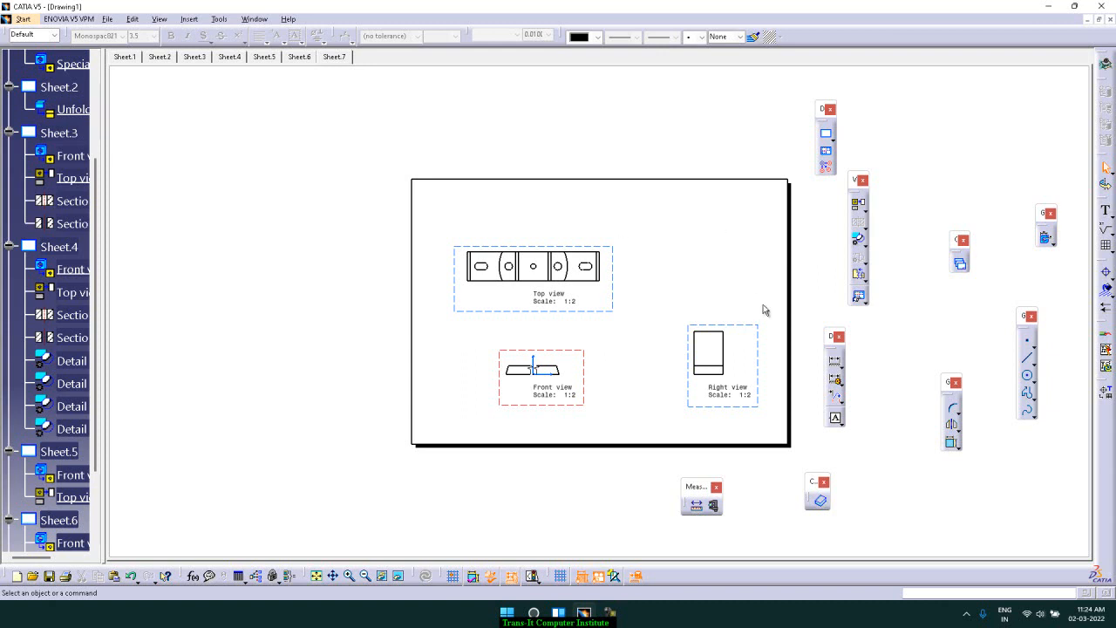
# Try unbreaking the front view and undo the unbreak
pyautogui.rightClick(585, 376)
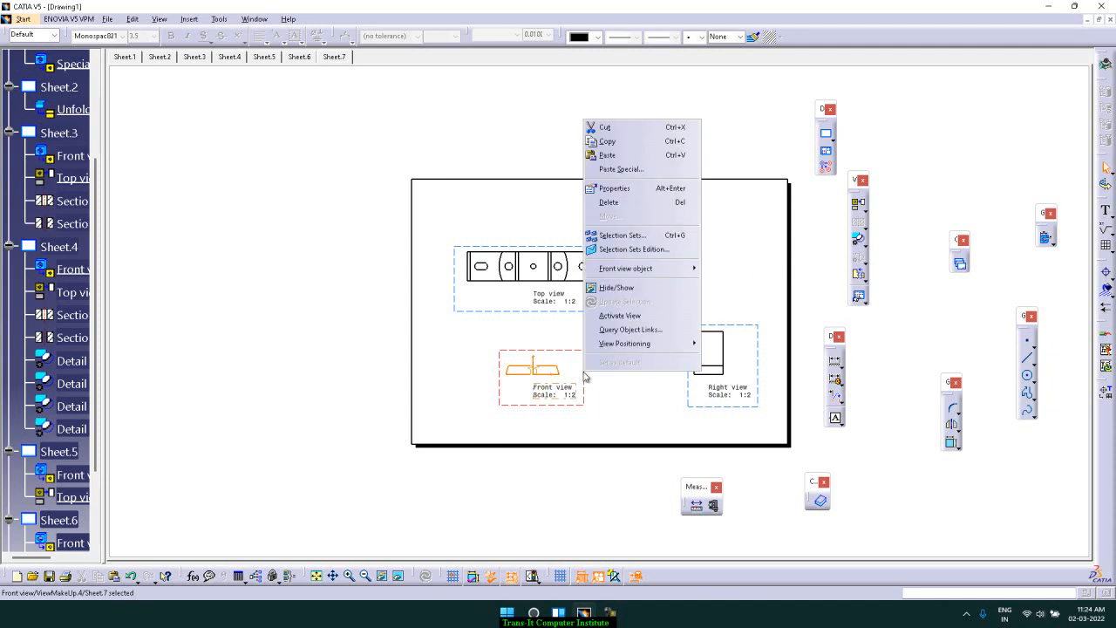
pyautogui.moveTo(671, 273)
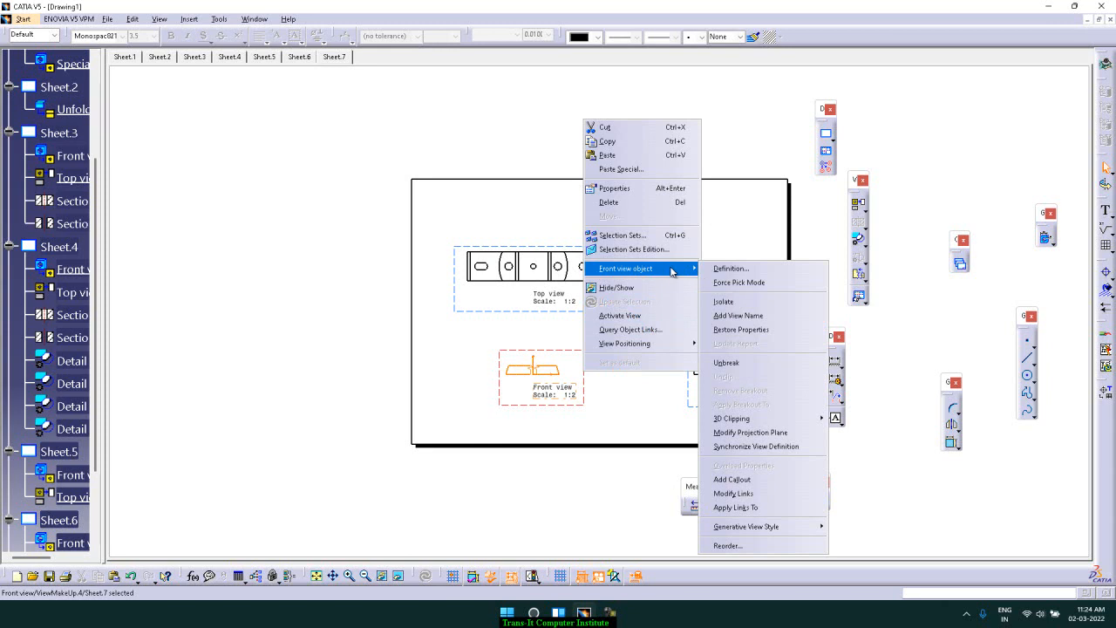
pyautogui.click(785, 370)
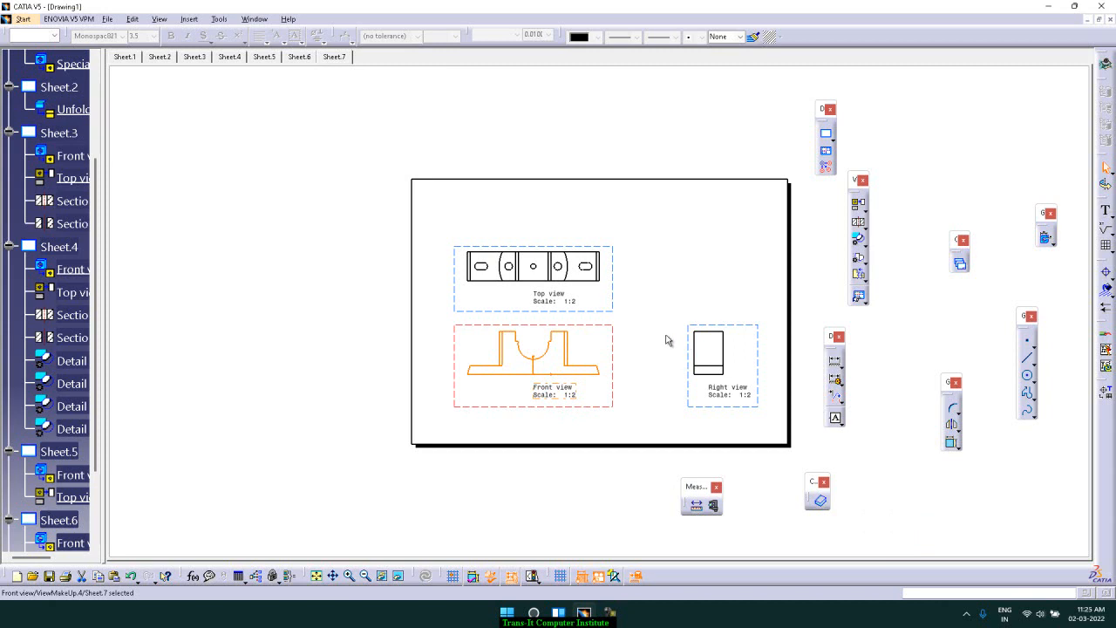
pyautogui.hotkey('ctrl', 'z')
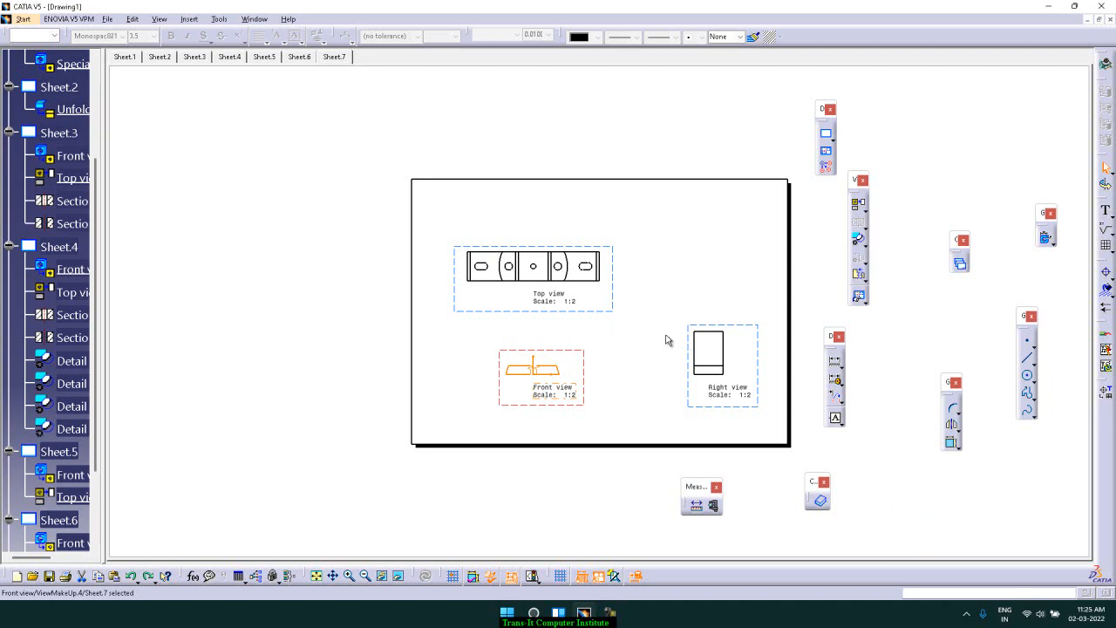
pyautogui.click(749, 327)
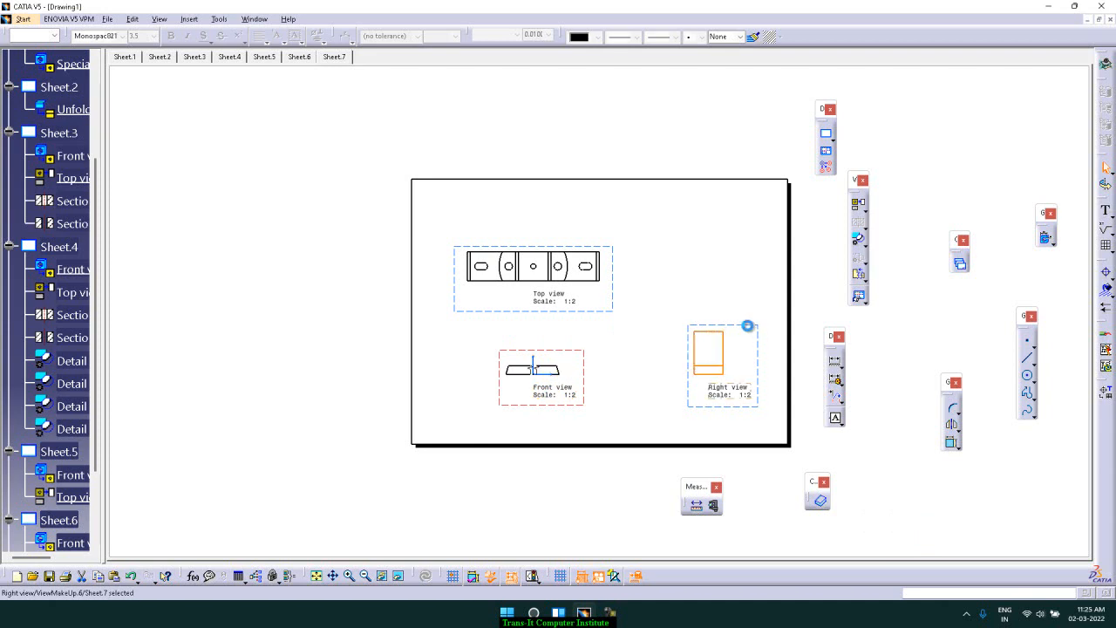
pyautogui.click(740, 300)
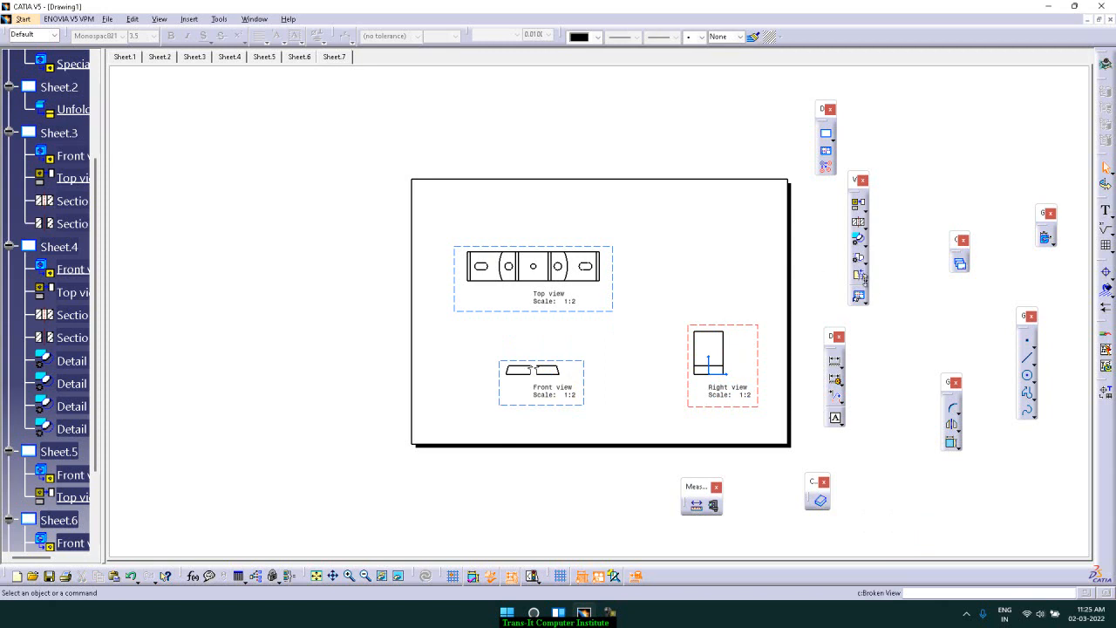
pyautogui.click(861, 279)
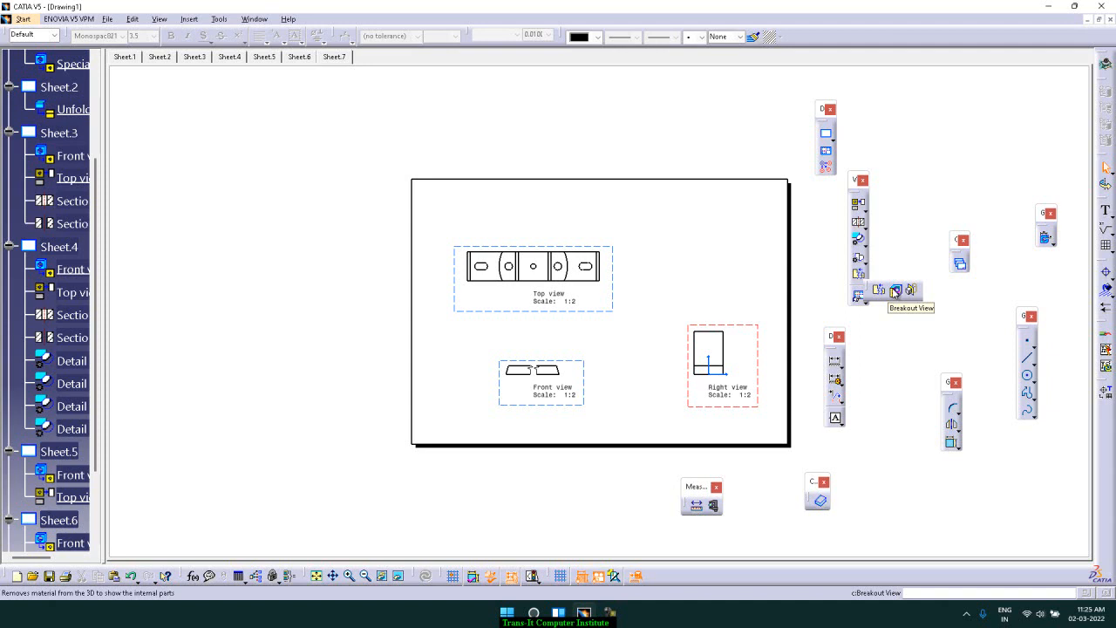
pyautogui.click(896, 293)
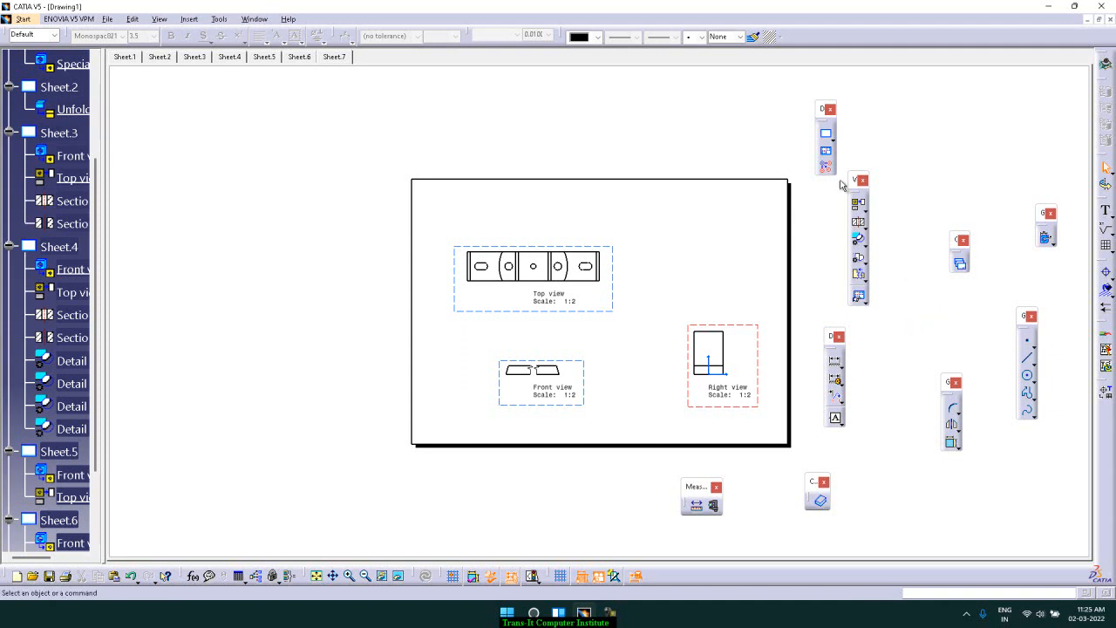
# Create an isometric view of the bracket from Part1, rotating its orientation and placing it at the sheet's upper right
pyautogui.click(866, 213)
pyautogui.click(867, 214)
pyautogui.click(864, 212)
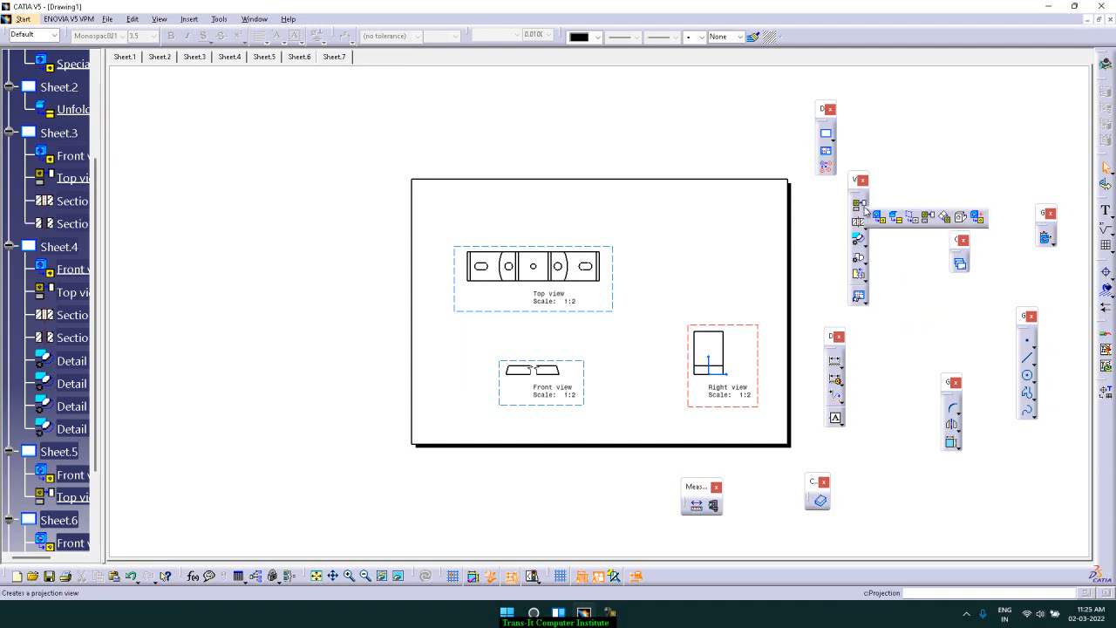
pyautogui.click(945, 218)
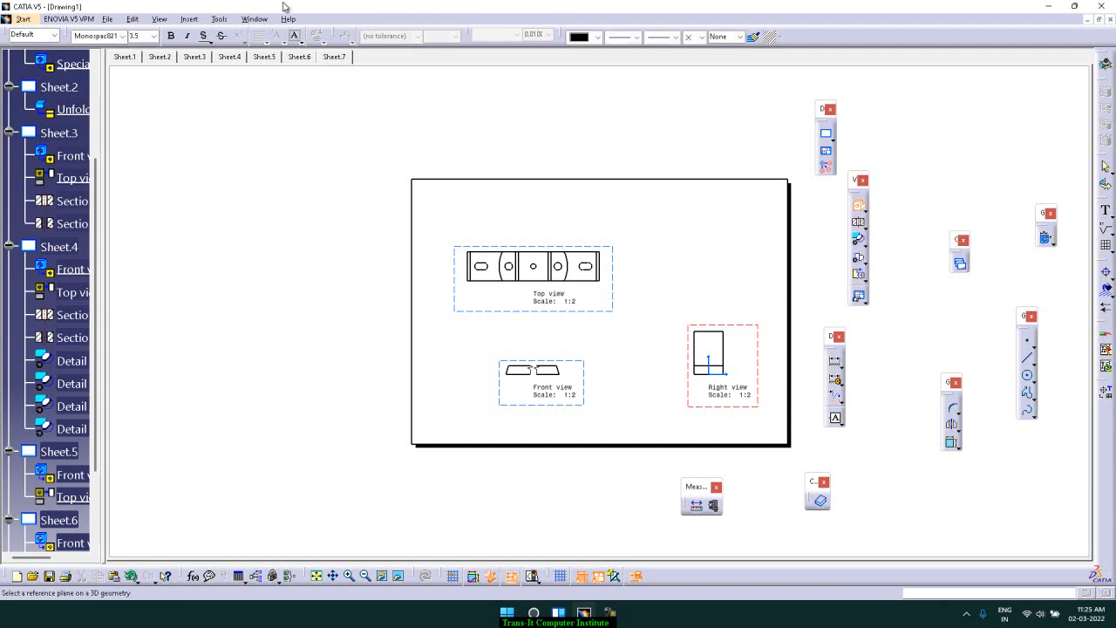
pyautogui.click(257, 18)
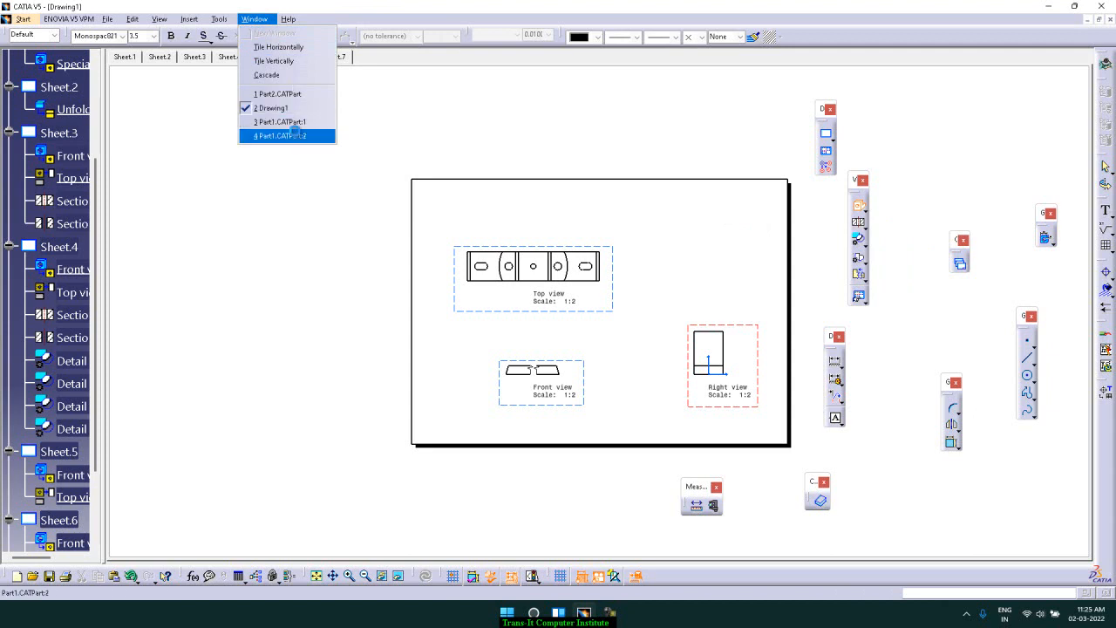
pyautogui.click(296, 135)
pyautogui.click(629, 268)
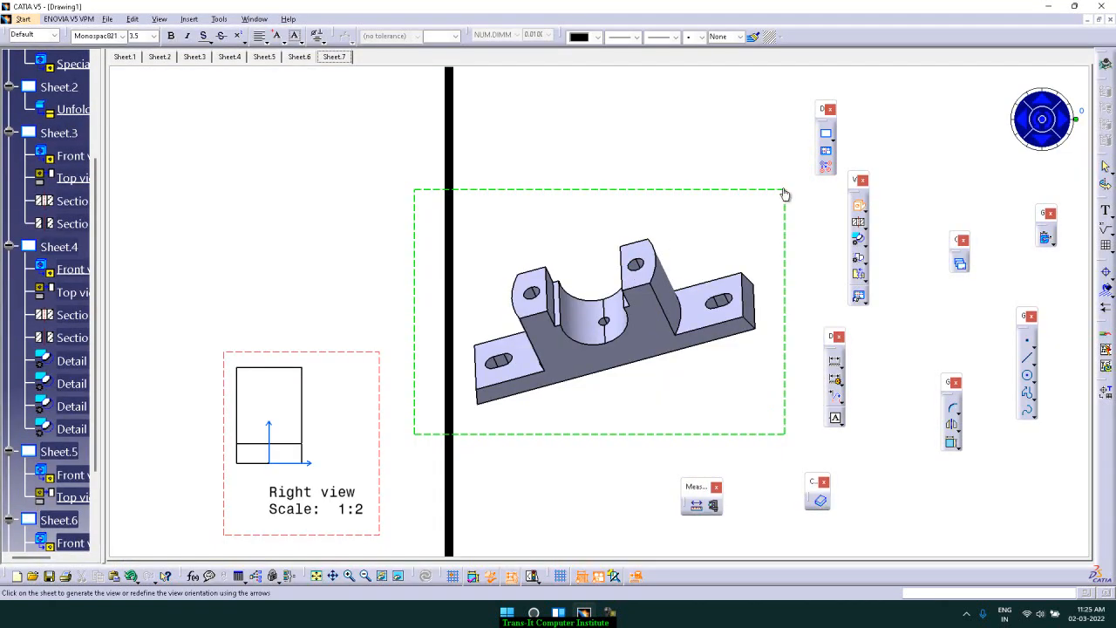
pyautogui.click(1049, 131)
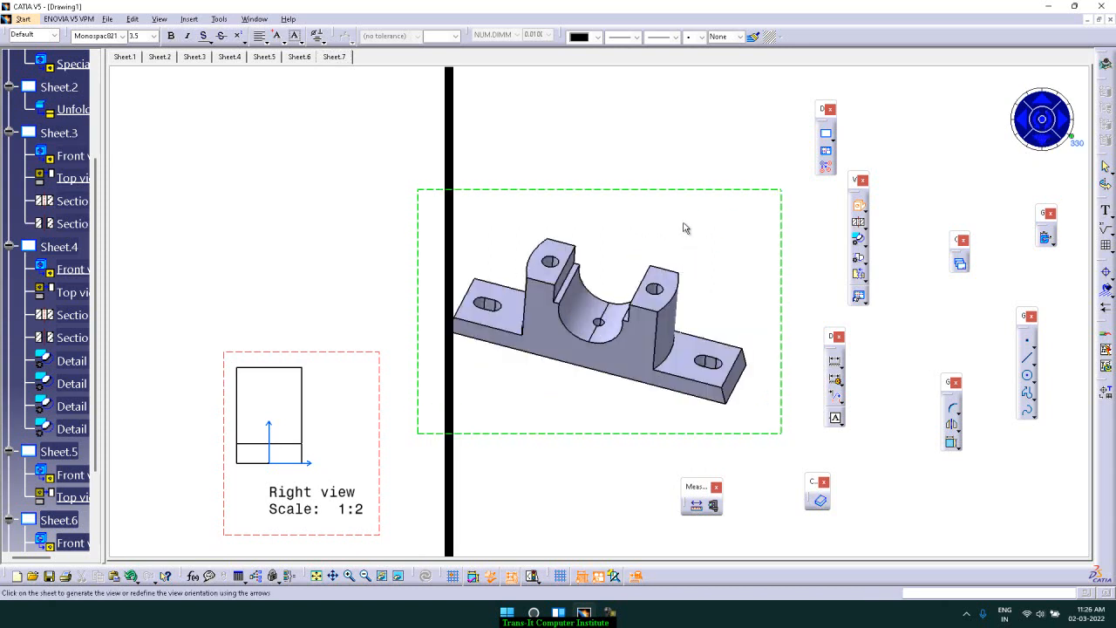
pyautogui.keyDown('ctrl'); pyautogui.moveTo(668, 216); pyautogui.dragTo(655, 288, button='middle'); pyautogui.keyUp('ctrl')
pyautogui.moveTo(675, 257); pyautogui.dragTo(522, 211)
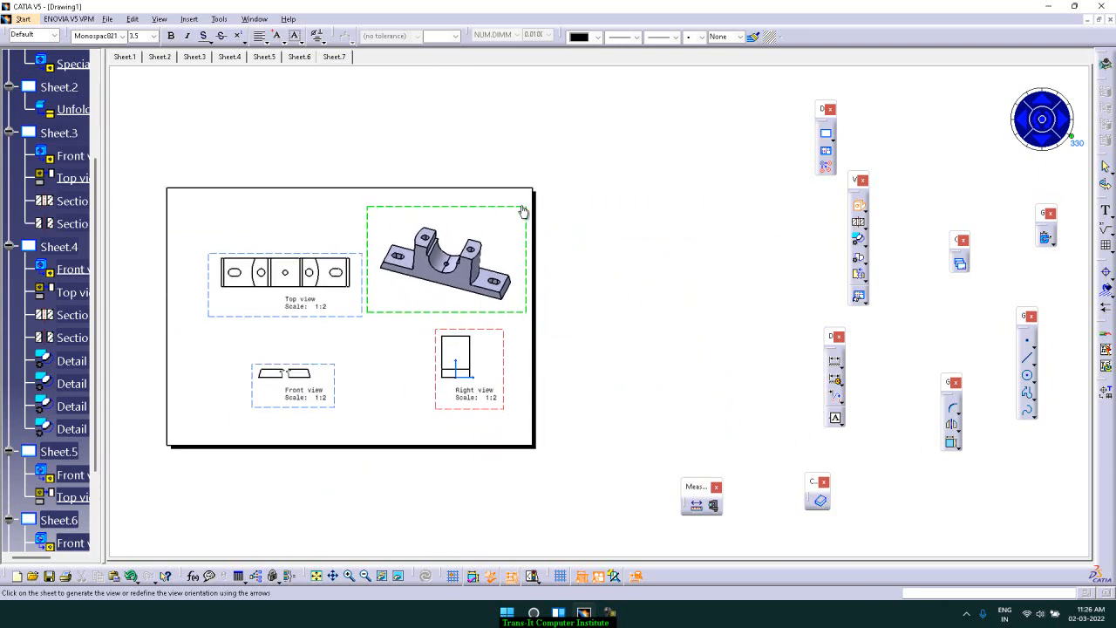
pyautogui.click(1042, 126)
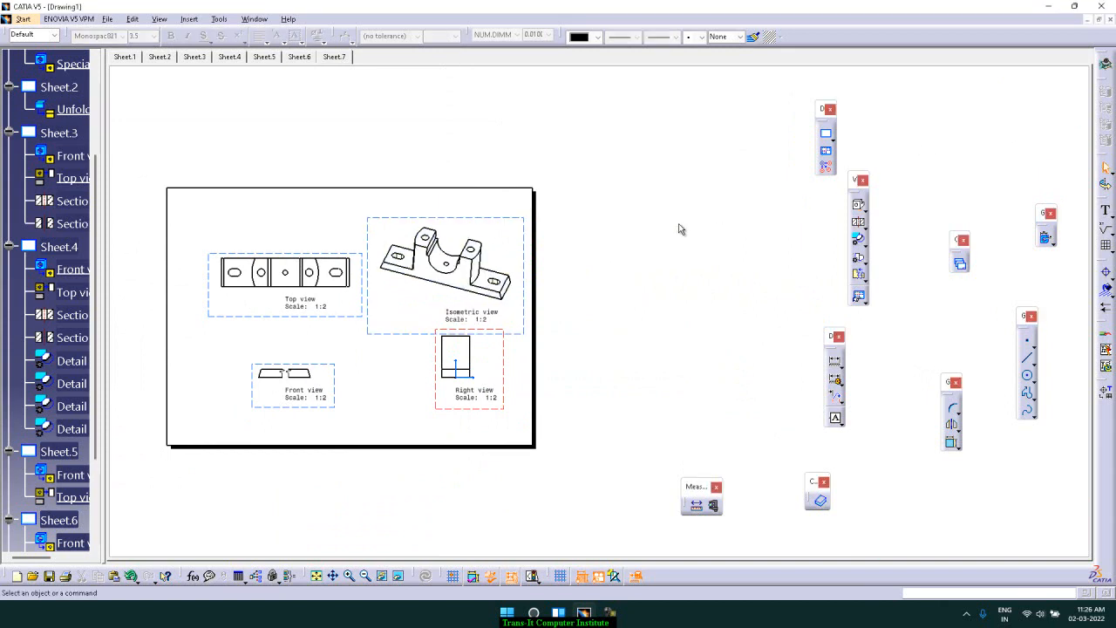
# Try to sketch a breakout profile on the isometric view around the bracket's left upright
pyautogui.doubleClick(505, 218)
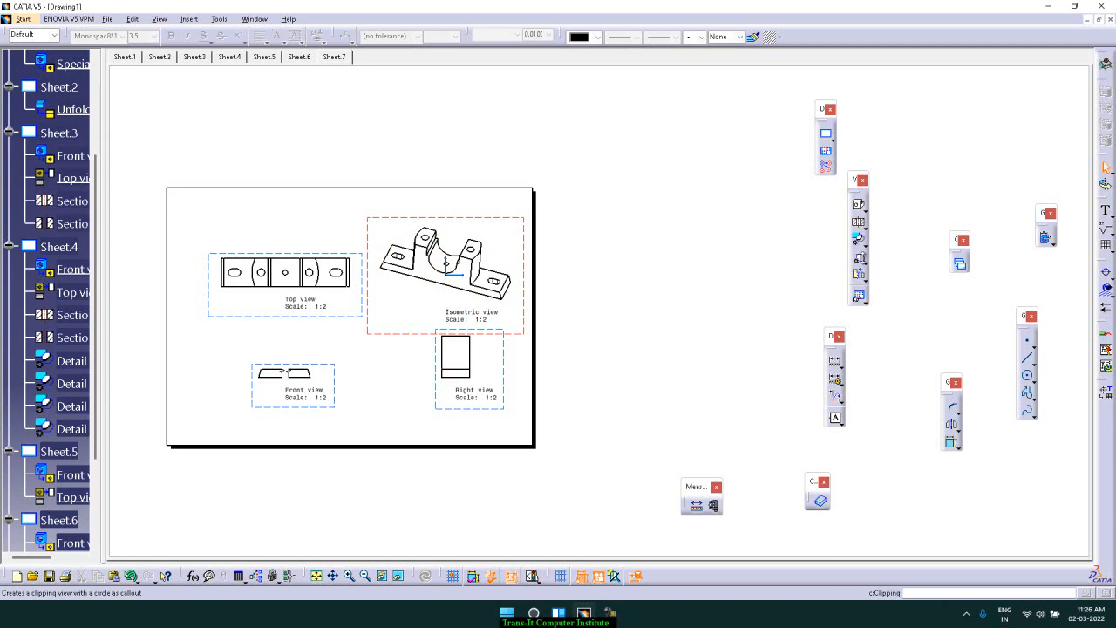
pyautogui.click(865, 278)
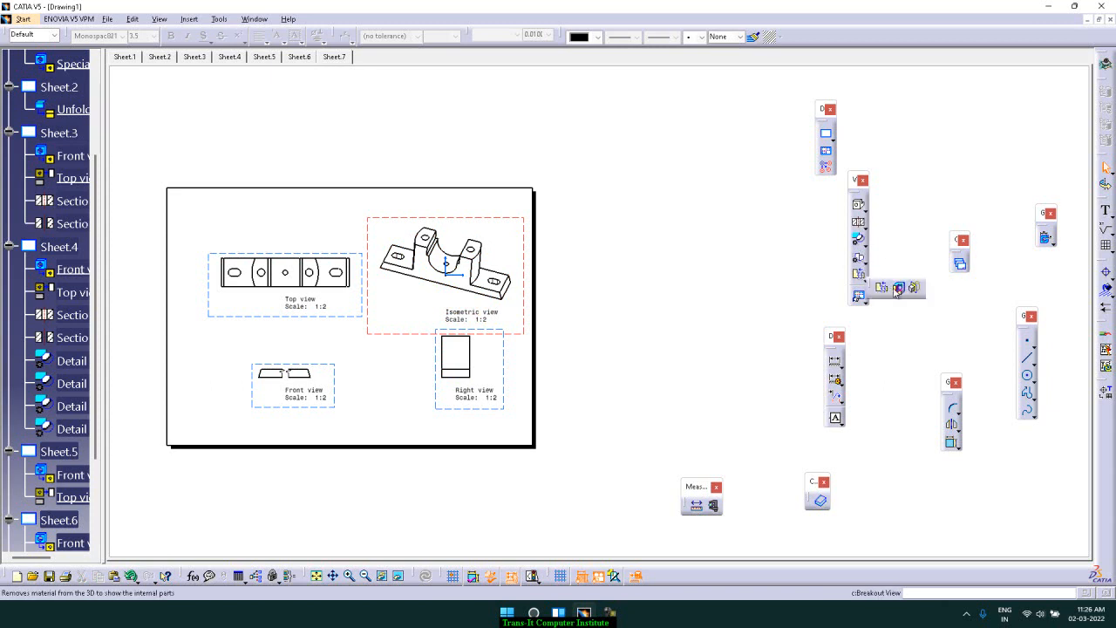
pyautogui.click(898, 289)
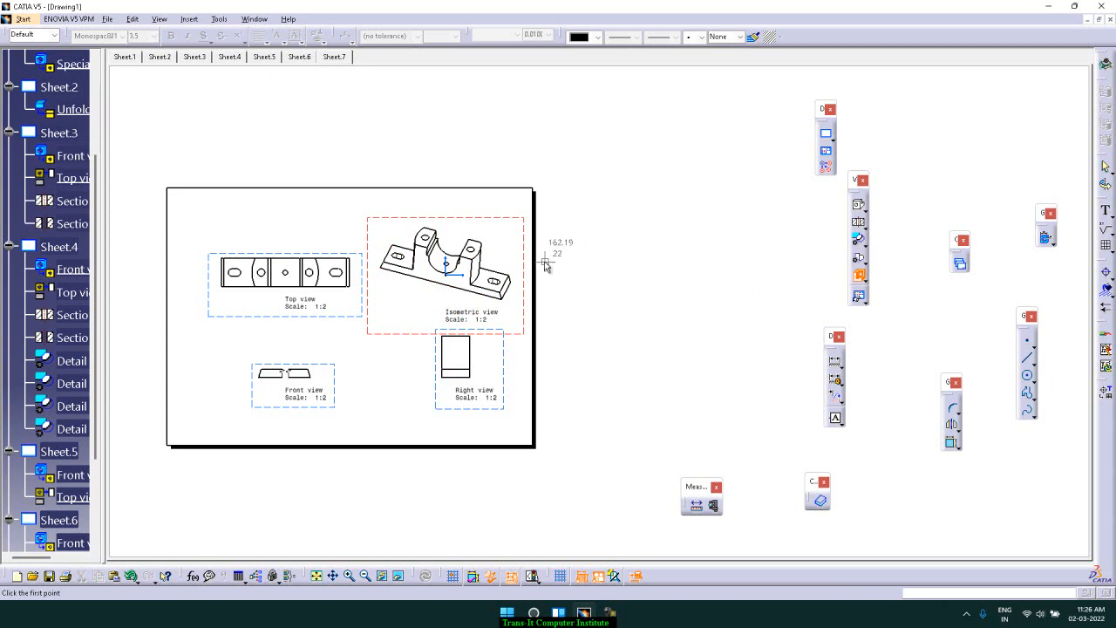
pyautogui.click(406, 233)
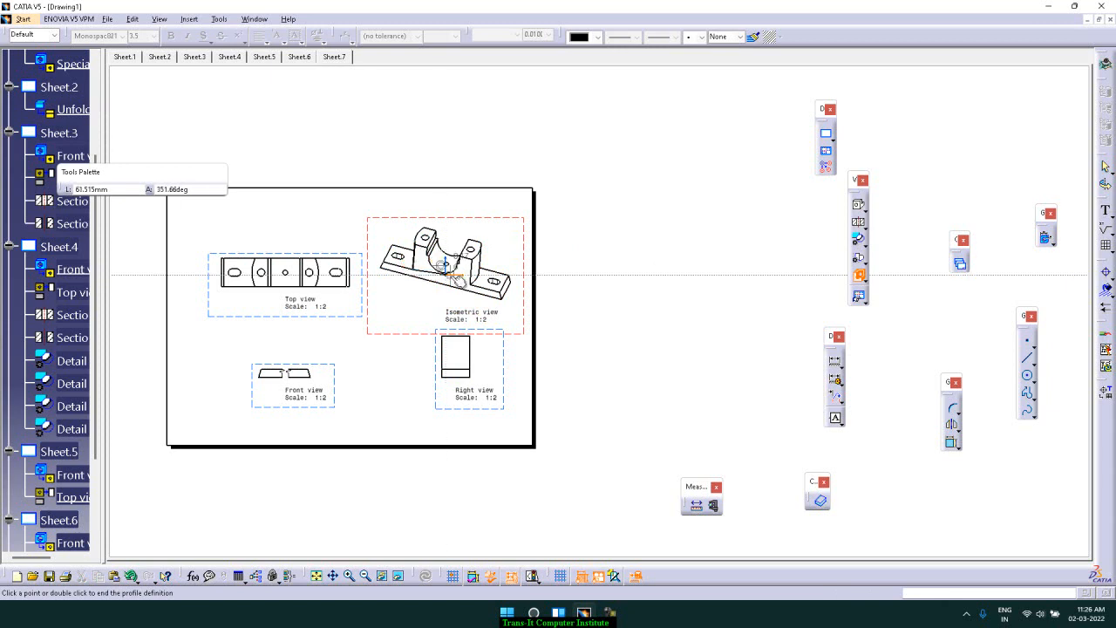
pyautogui.click(452, 286)
pyautogui.click(465, 264)
pyautogui.click(484, 247)
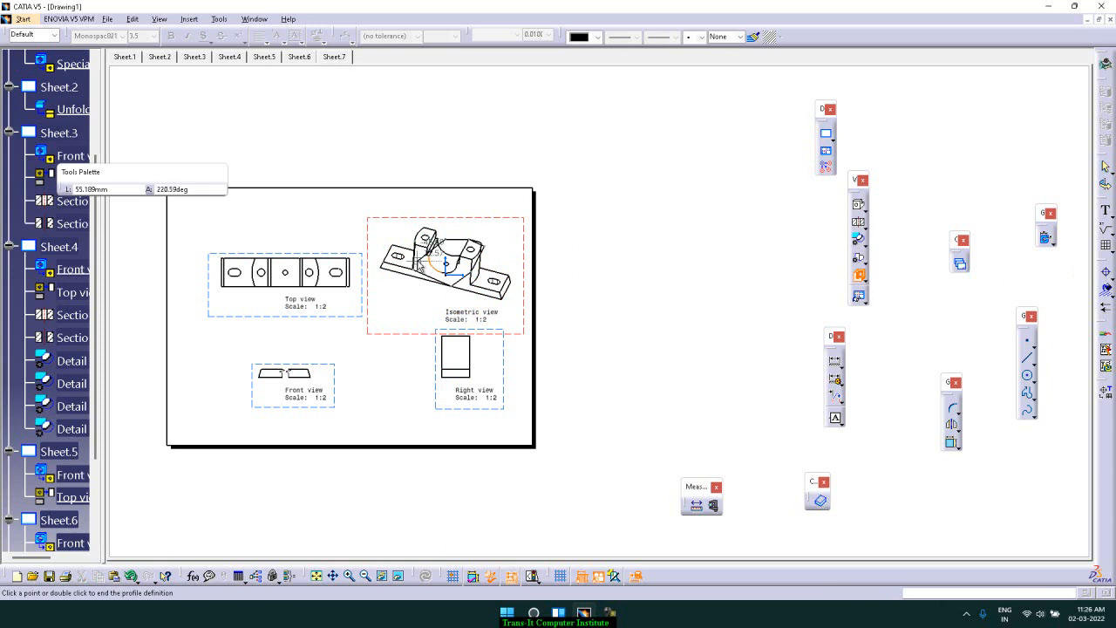
pyautogui.click(411, 269)
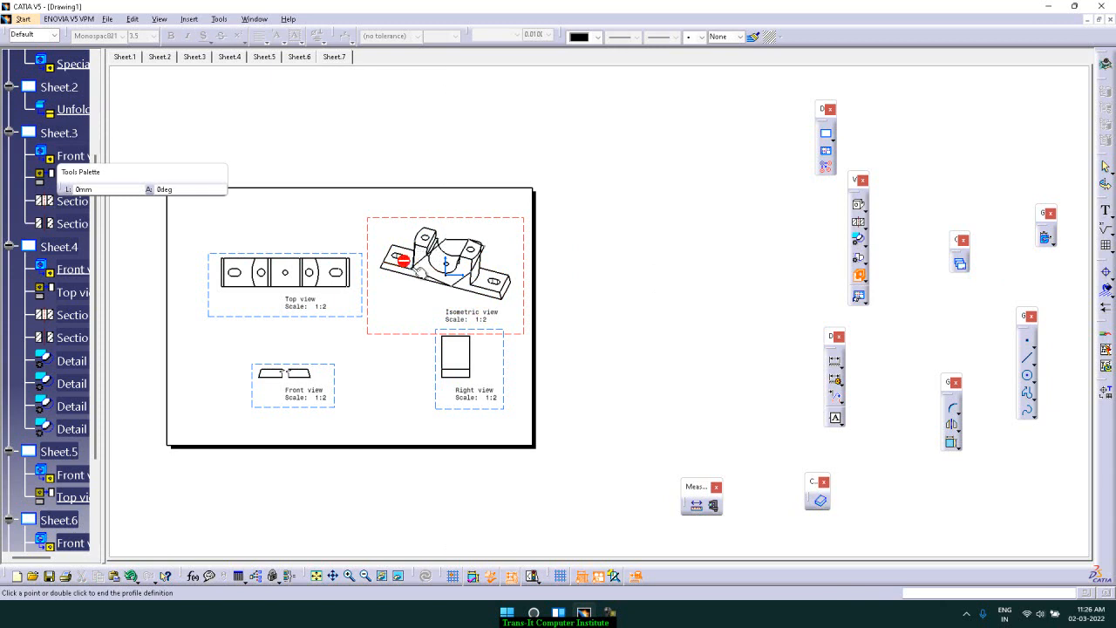
pyautogui.moveTo(431, 264); pyautogui.dragTo(599, 312, button='middle')
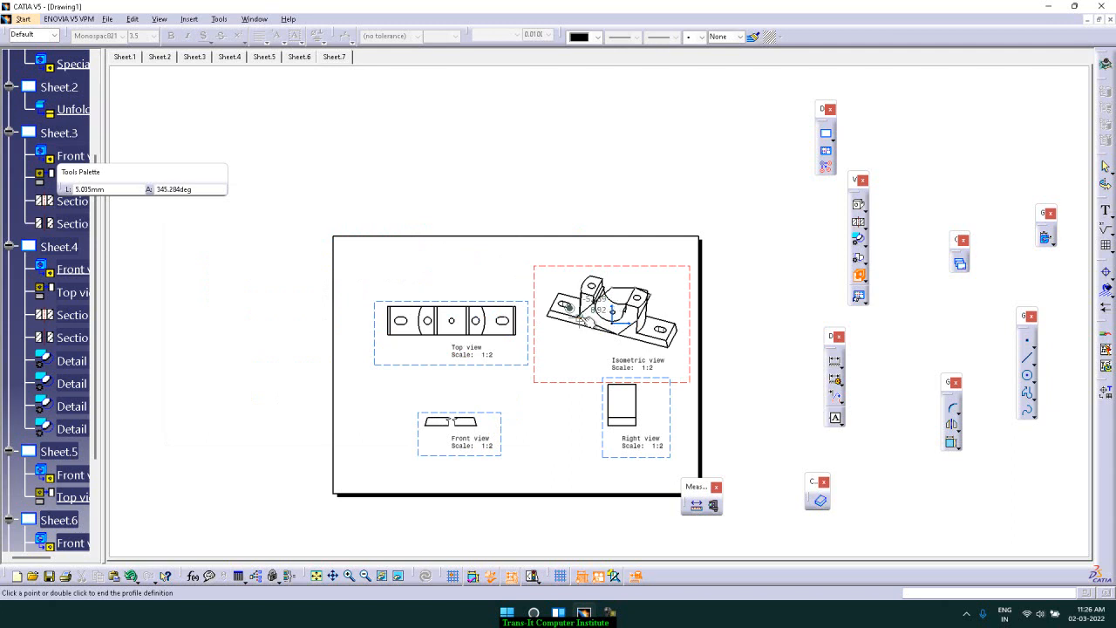
pyautogui.moveTo(592, 322); pyautogui.dragTo(598, 315, button='middle')
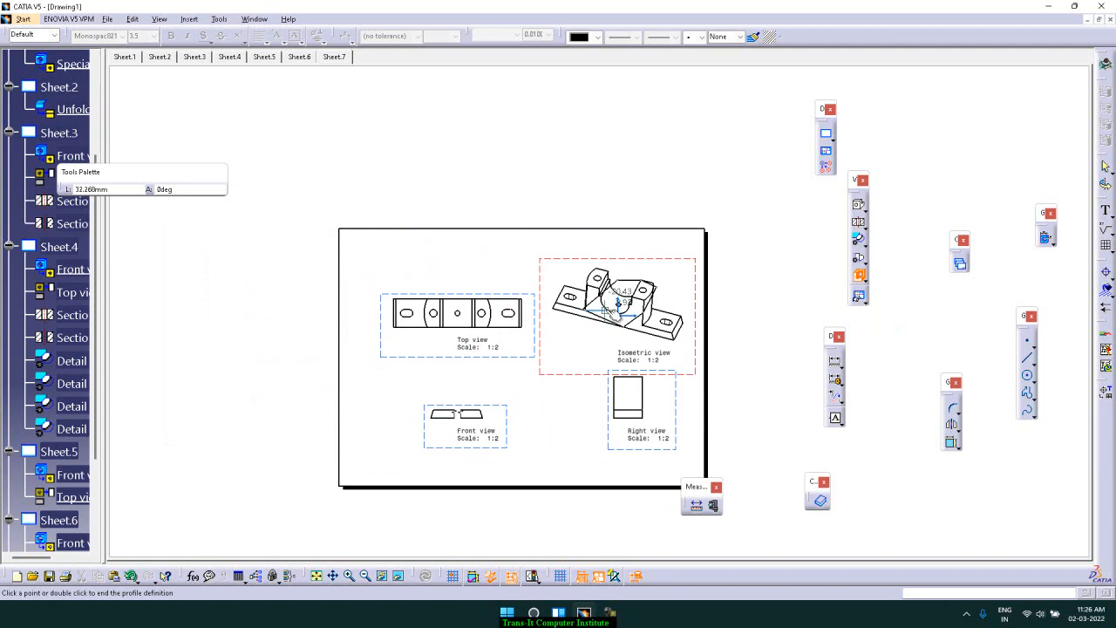
pyautogui.doubleClick(598, 310)
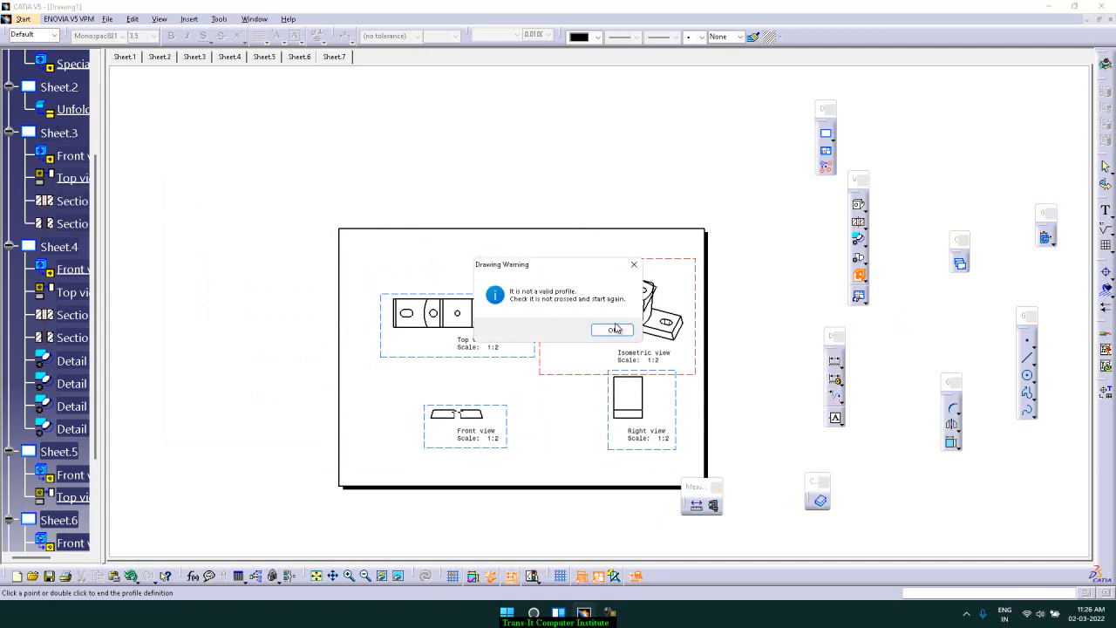
pyautogui.click(614, 329)
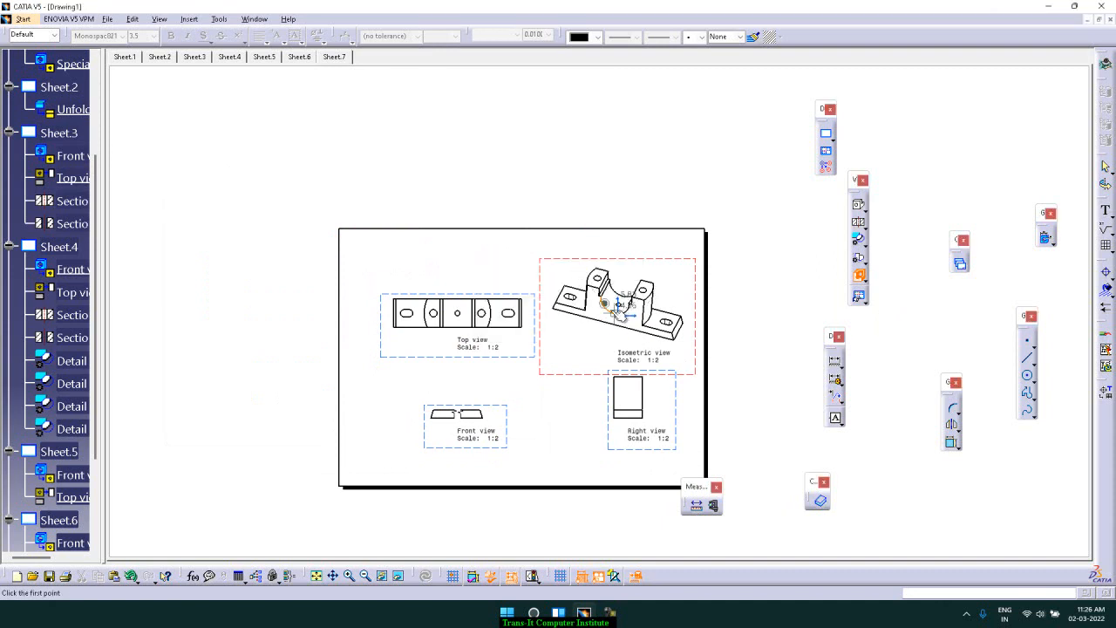
# Sketch a closed breakout profile around the central saddle of the isometric view
pyautogui.click(579, 302)
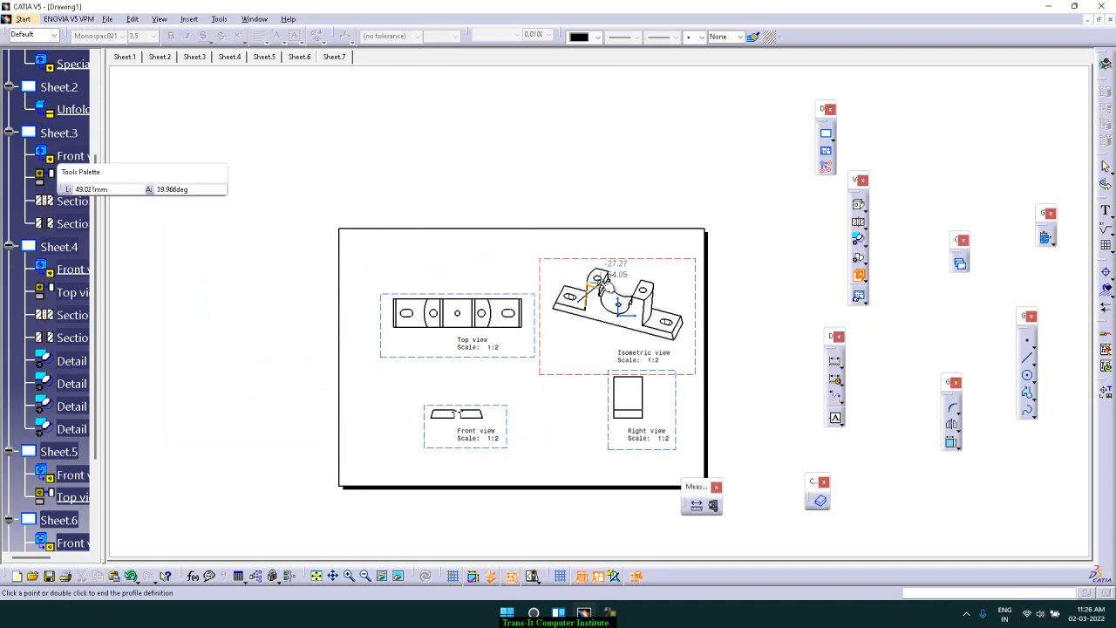
pyautogui.click(592, 266)
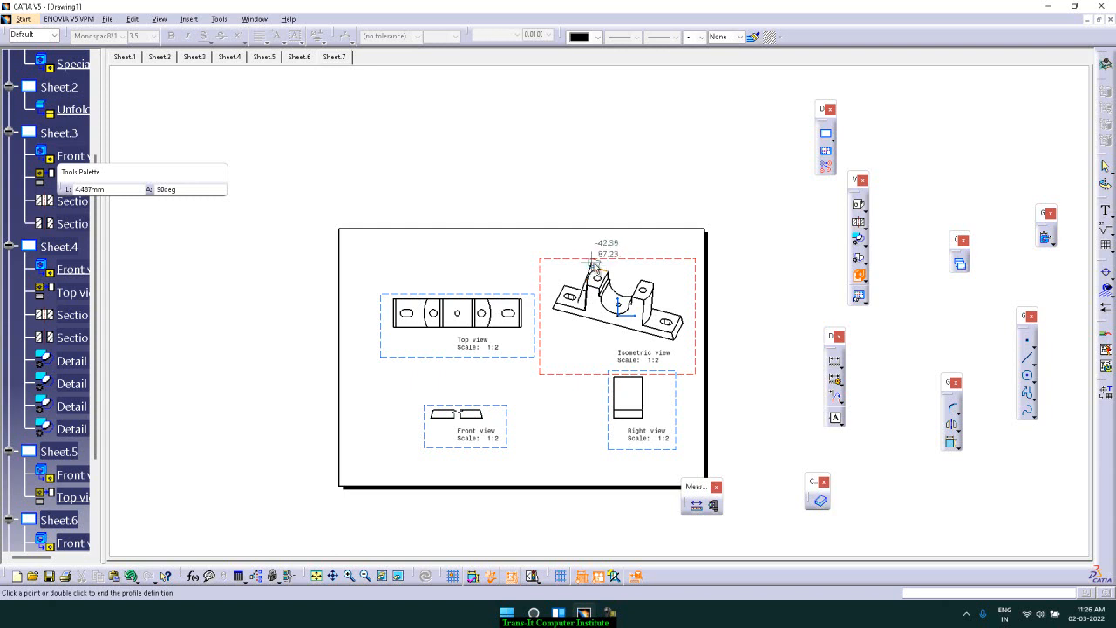
pyautogui.click(641, 267)
pyautogui.click(666, 279)
pyautogui.click(667, 302)
pyautogui.click(639, 327)
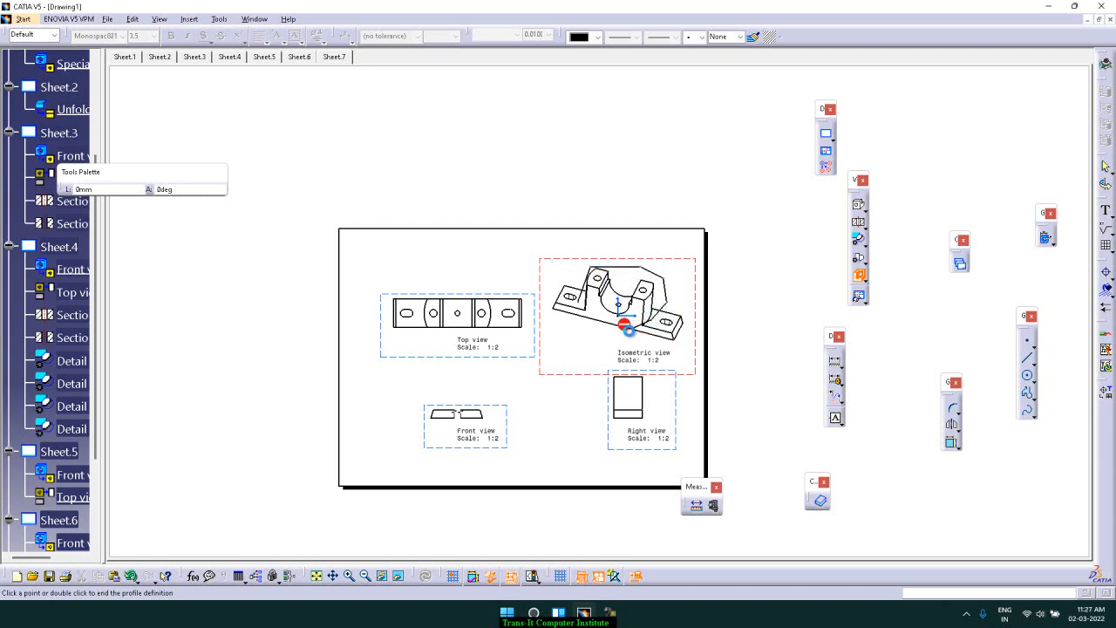
pyautogui.click(601, 321)
pyautogui.click(579, 315)
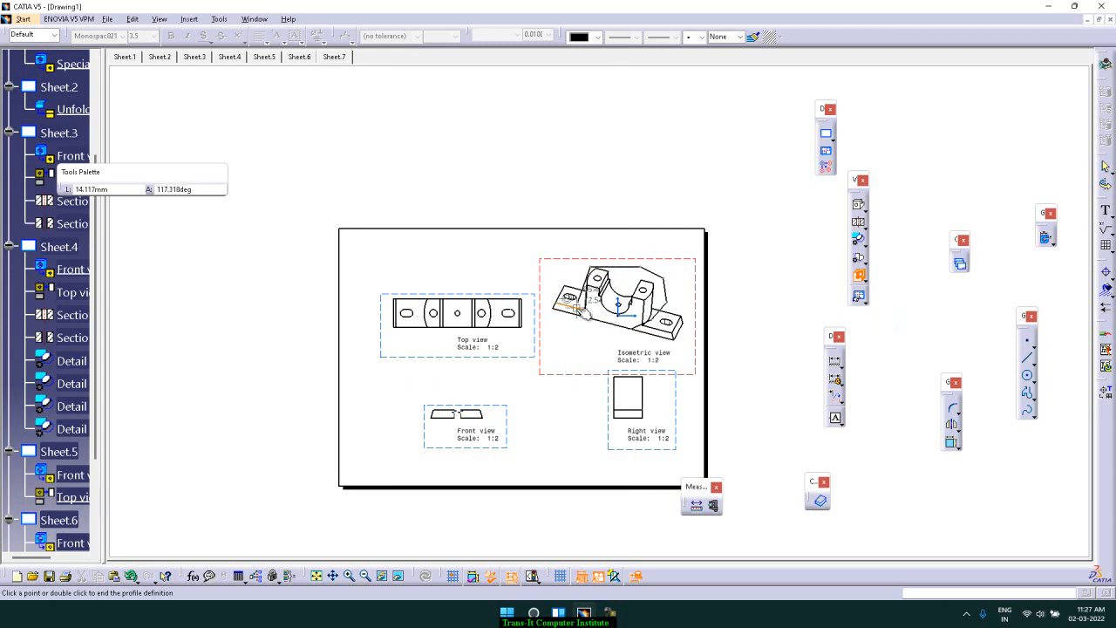
pyautogui.click(576, 300)
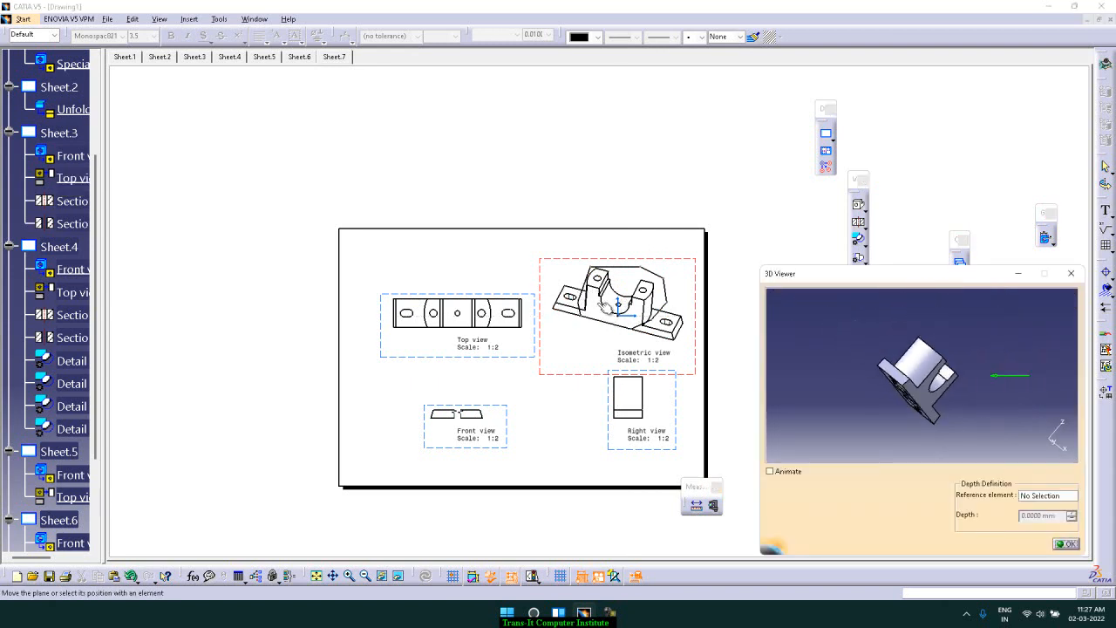
# Enable Animate, position the depth plane in the 3D viewer, and confirm the breakout view
pyautogui.click(781, 476)
pyautogui.click(1046, 496)
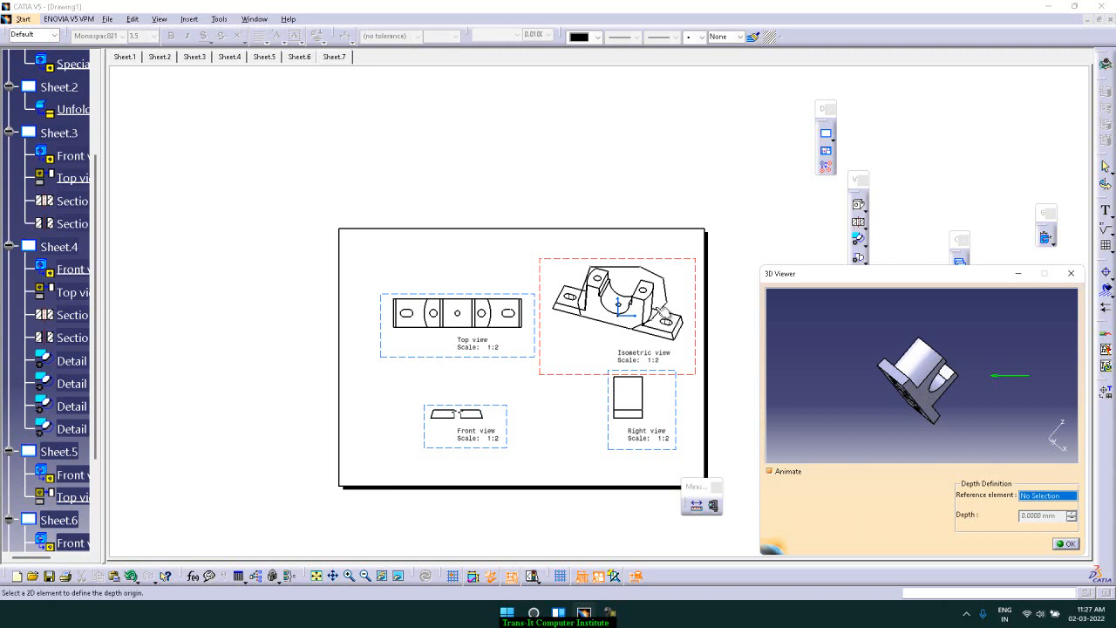
pyautogui.click(1060, 517)
pyautogui.click(646, 295)
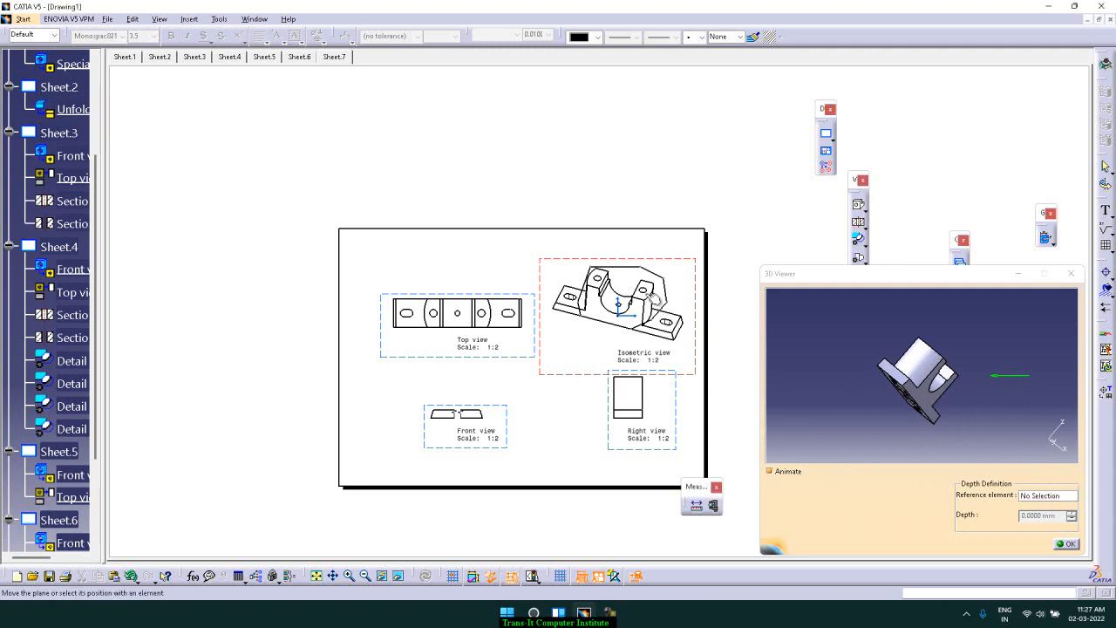
pyautogui.click(1036, 496)
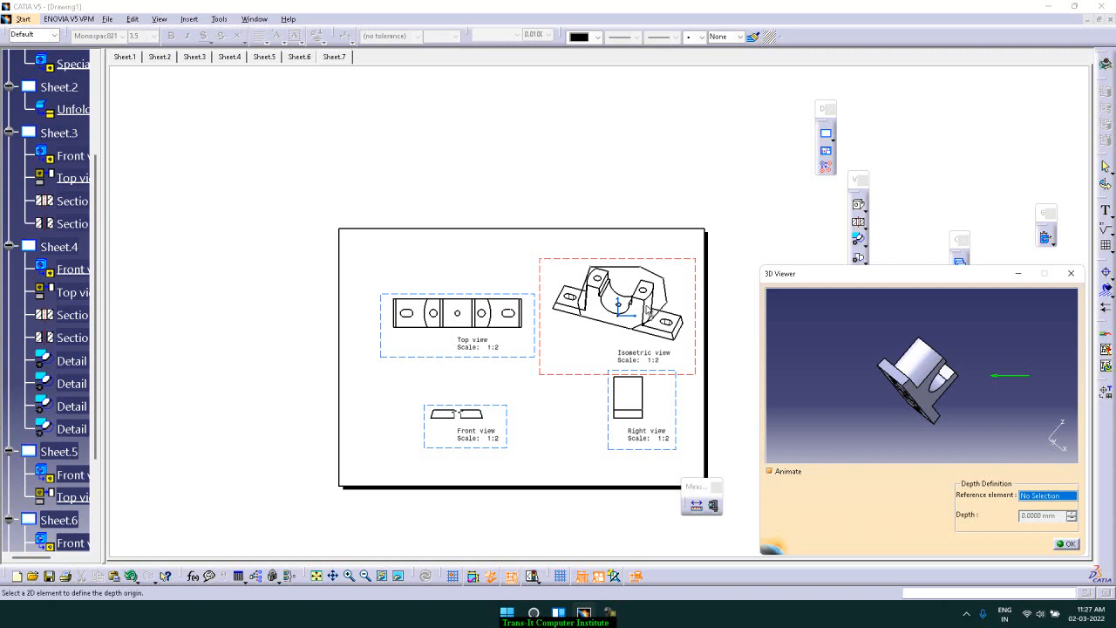
pyautogui.click(649, 313)
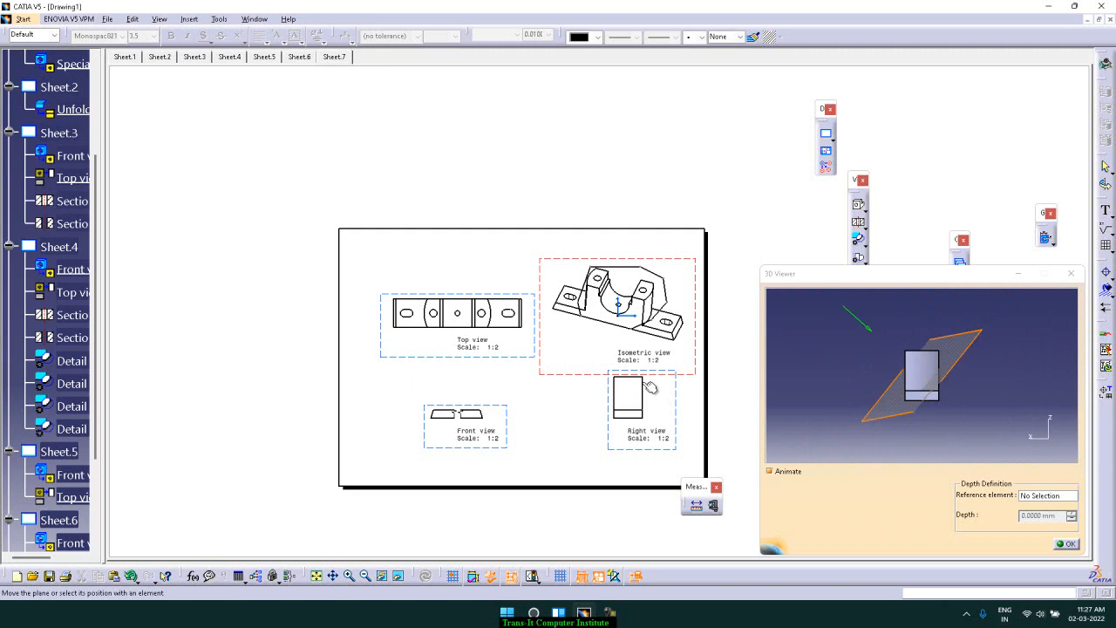
pyautogui.click(860, 320)
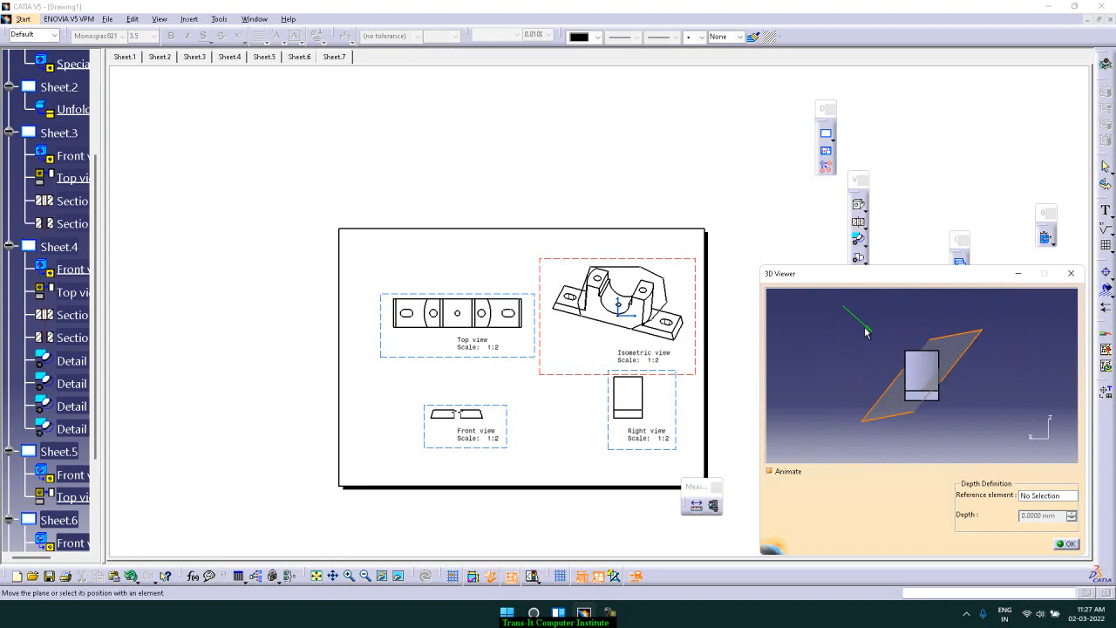
pyautogui.moveTo(964, 352)
pyautogui.mouseDown()
pyautogui.moveTo(959, 336)
pyautogui.moveTo(954, 351)
pyautogui.mouseUp()
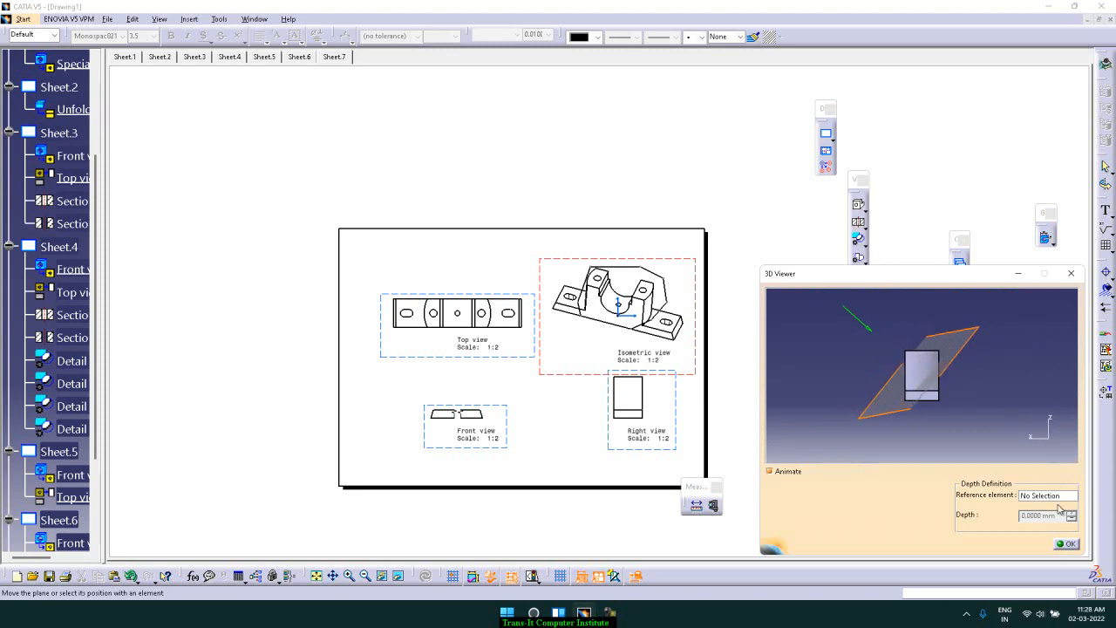
pyautogui.click(1064, 543)
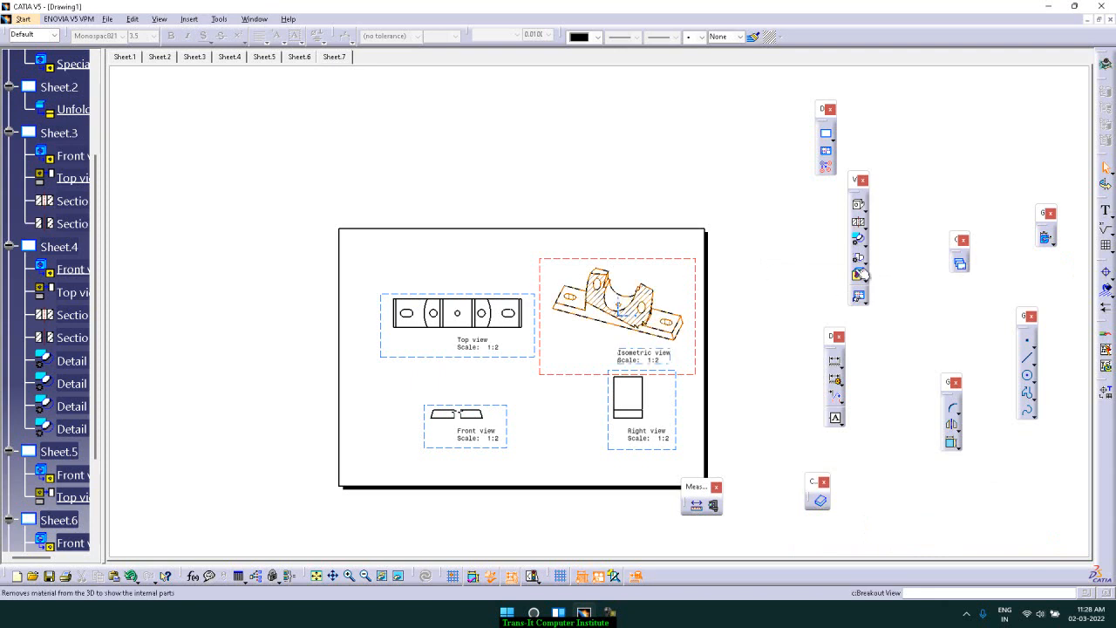
# Create a 3D clipping of the top view with a back clipping plane at about 22.292 mm
pyautogui.click(862, 298)
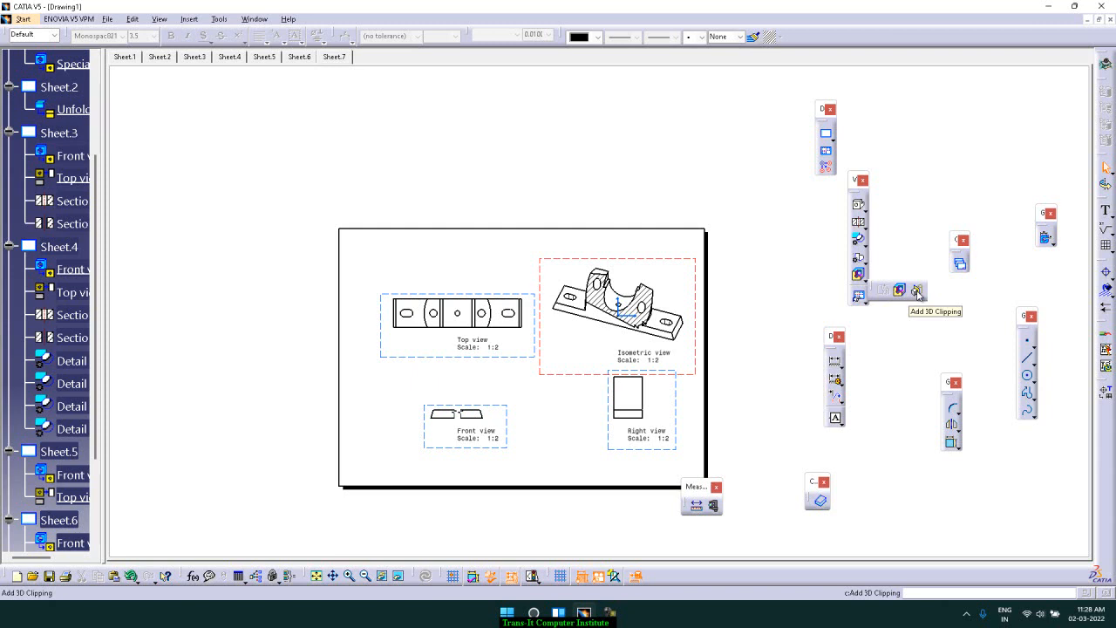
pyautogui.doubleClick(509, 358)
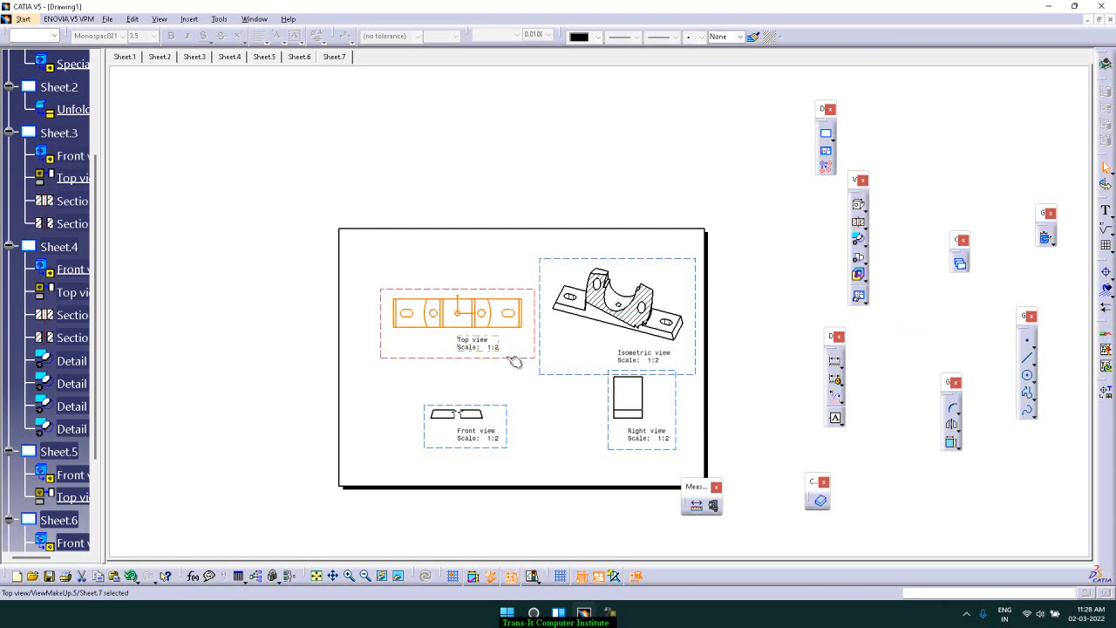
pyautogui.click(514, 385)
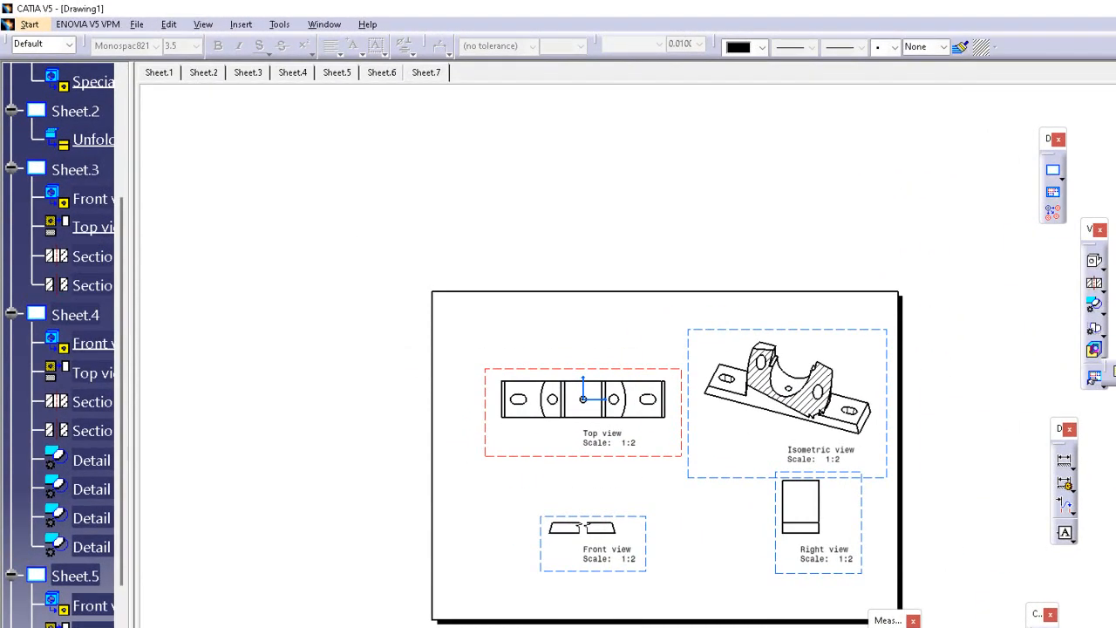
pyautogui.click(533, 390)
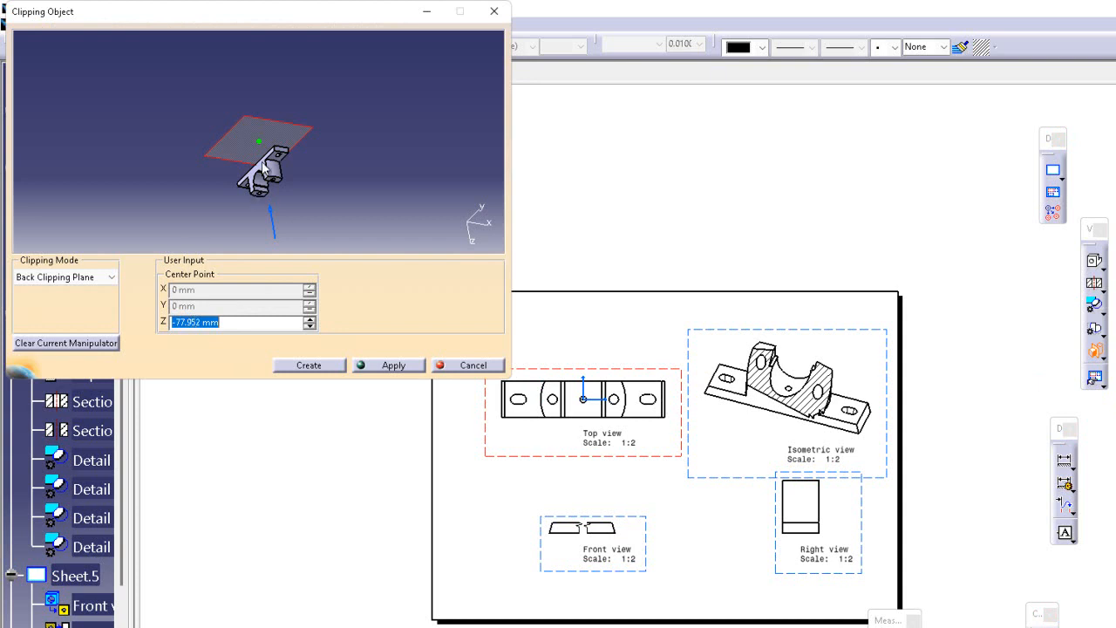
pyautogui.moveTo(263, 149); pyautogui.dragTo(267, 175)
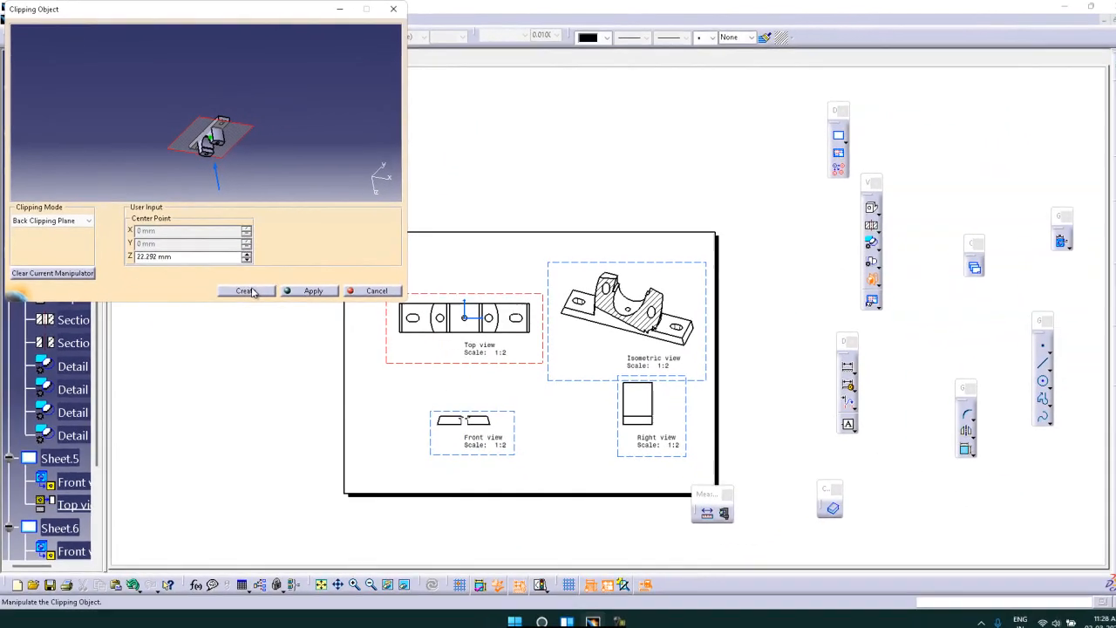
pyautogui.click(331, 364)
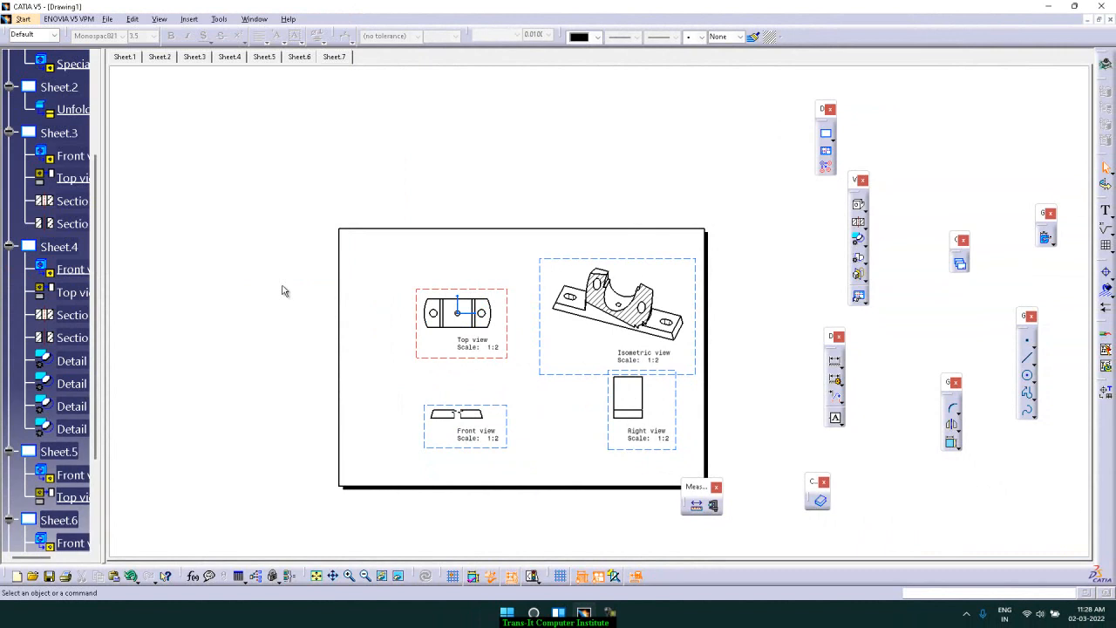
# Change the top view's 3D clipping to a clipping box, resizing it to about 38.364 mm long and 43.499 mm high
pyautogui.click(480, 295)
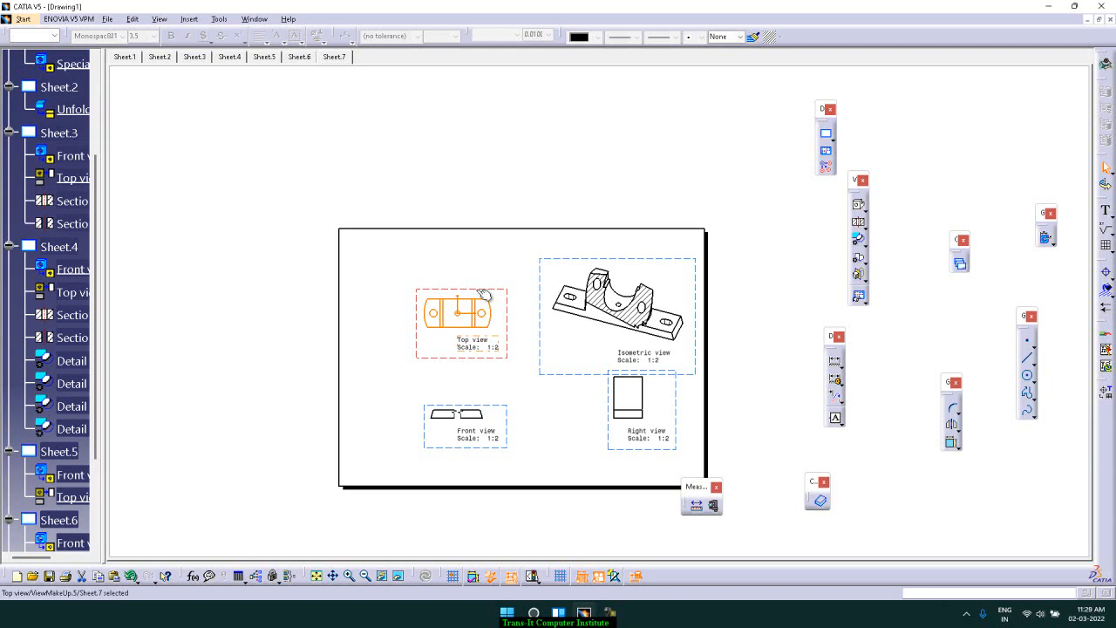
pyautogui.rightClick(509, 304)
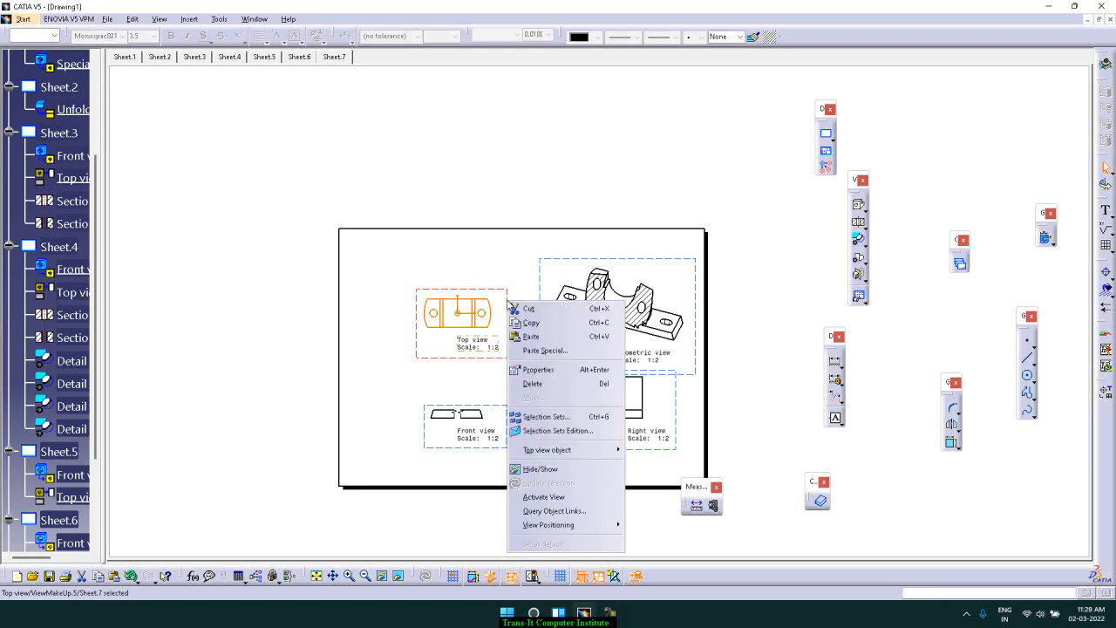
pyautogui.moveTo(577, 450)
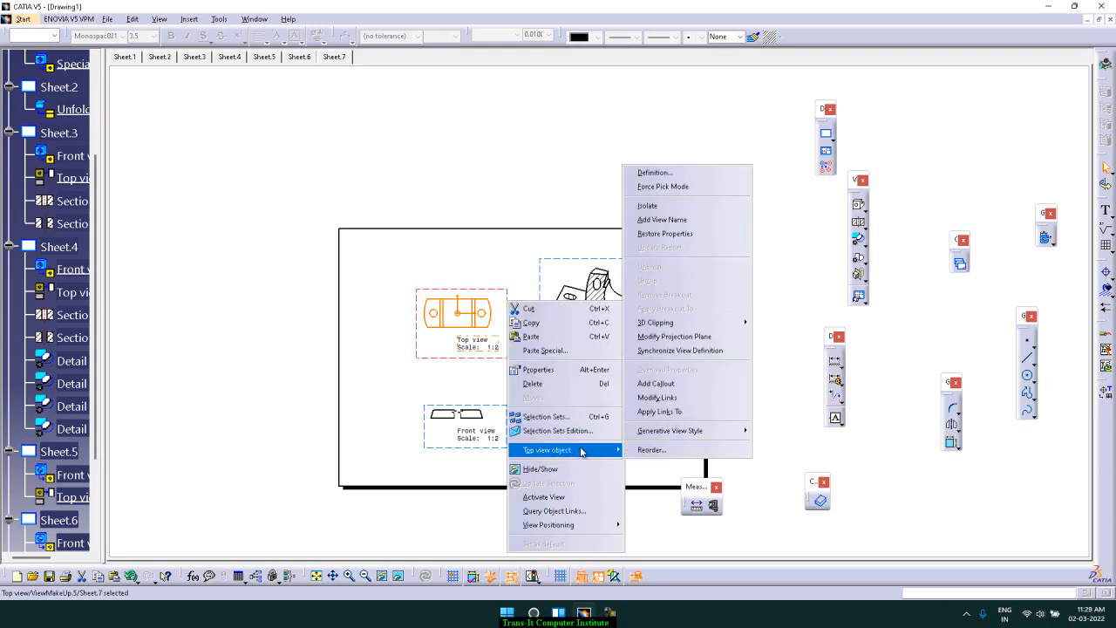
pyautogui.moveTo(709, 329)
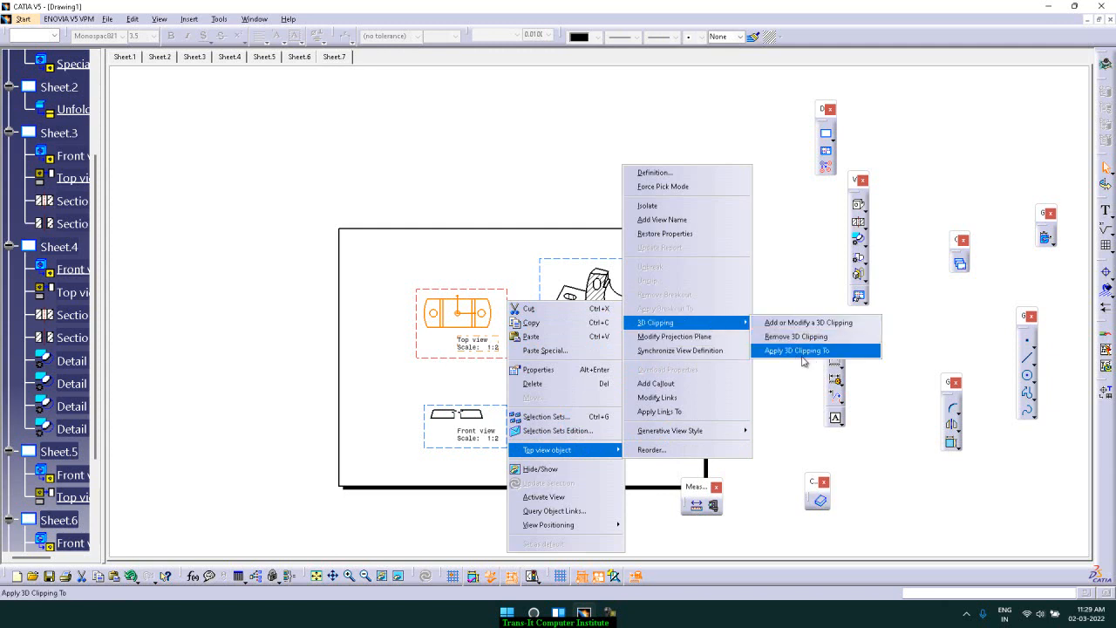
pyautogui.click(815, 322)
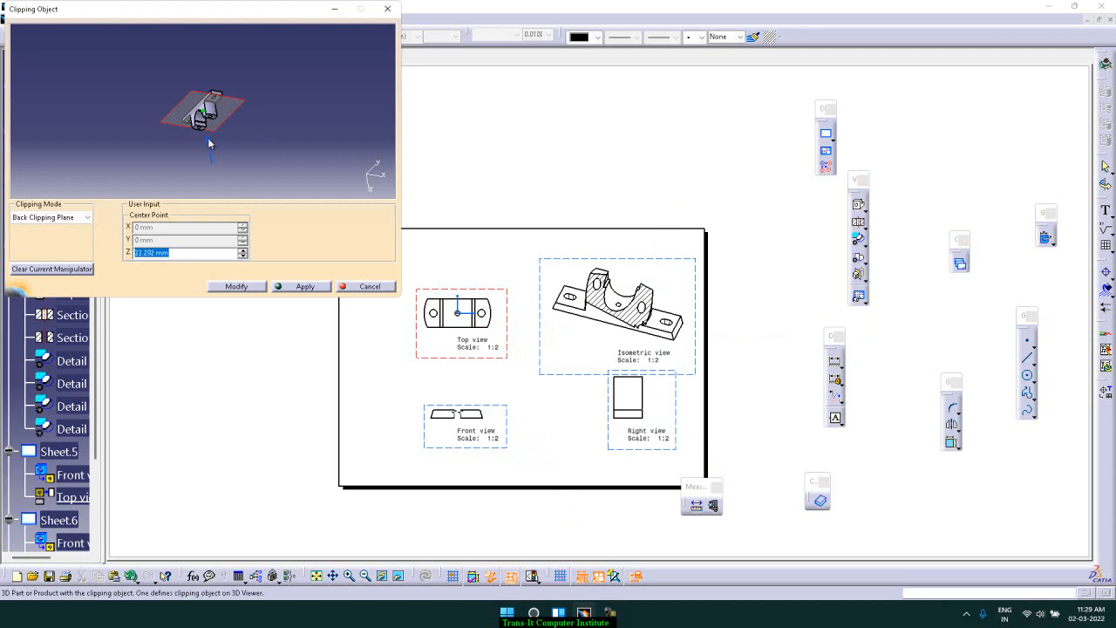
pyautogui.click(88, 217)
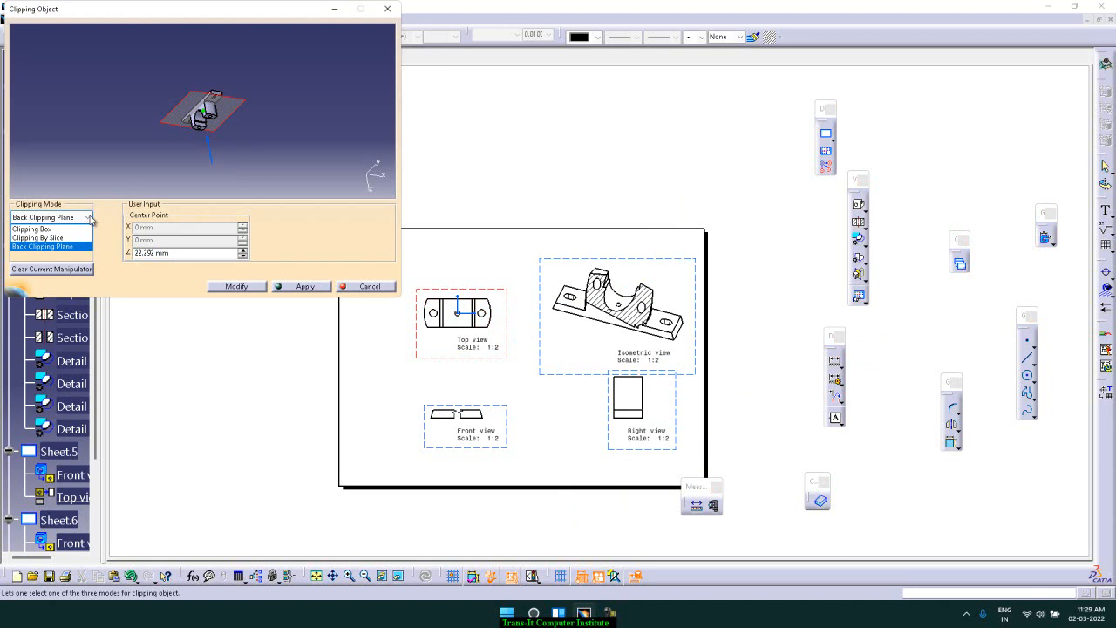
pyautogui.click(88, 217)
pyautogui.click(88, 217)
pyautogui.click(70, 230)
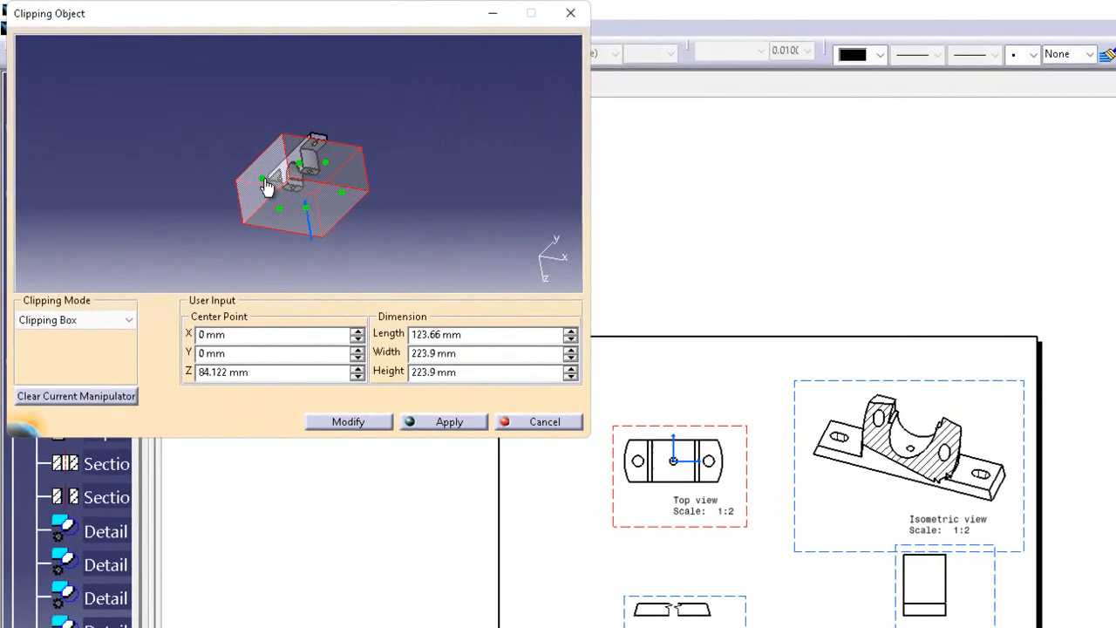
pyautogui.moveTo(168, 118); pyautogui.dragTo(195, 121)
pyautogui.moveTo(294, 185)
pyautogui.mouseDown()
pyautogui.moveTo(354, 212)
pyautogui.moveTo(312, 192)
pyautogui.moveTo(312, 202)
pyautogui.moveTo(312, 183)
pyautogui.mouseUp()
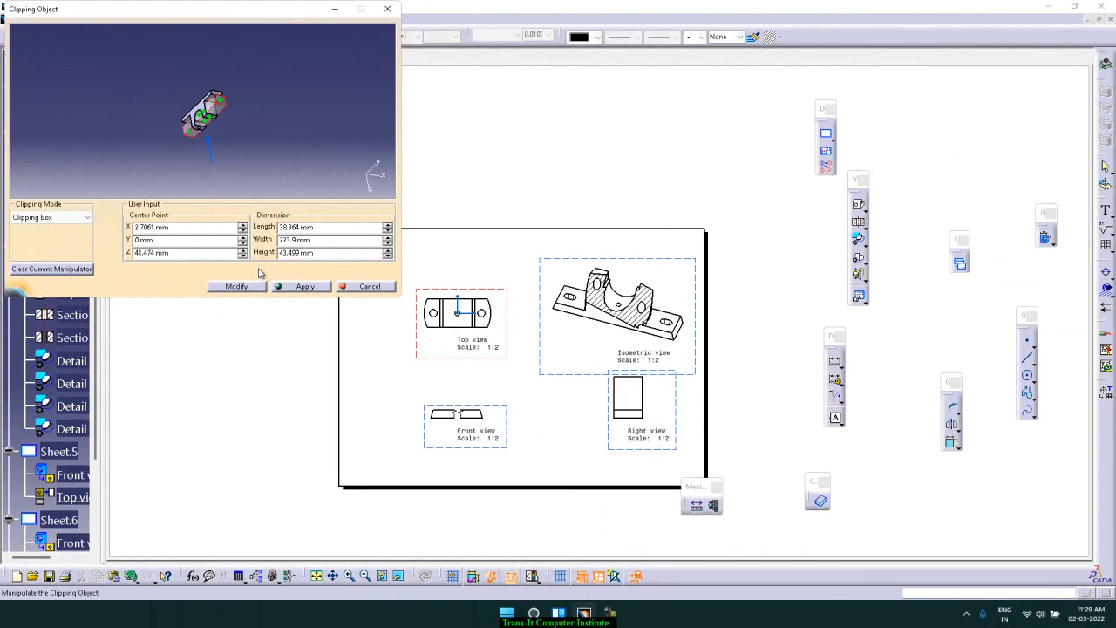
pyautogui.click(237, 286)
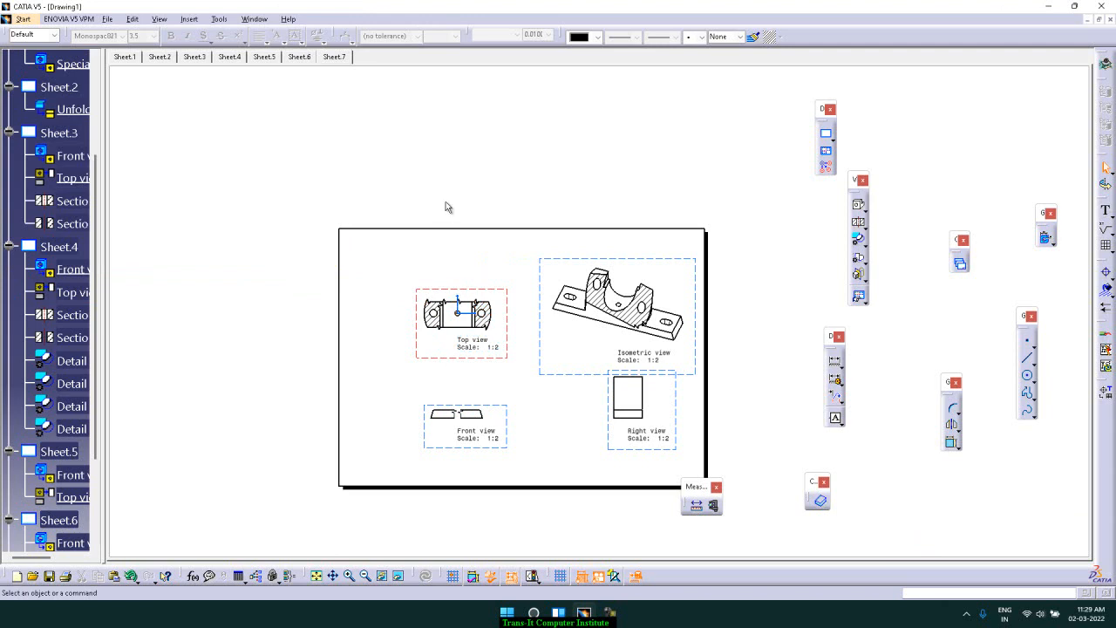
# Insert a new drawing sheet
pyautogui.click(863, 279)
pyautogui.click(863, 301)
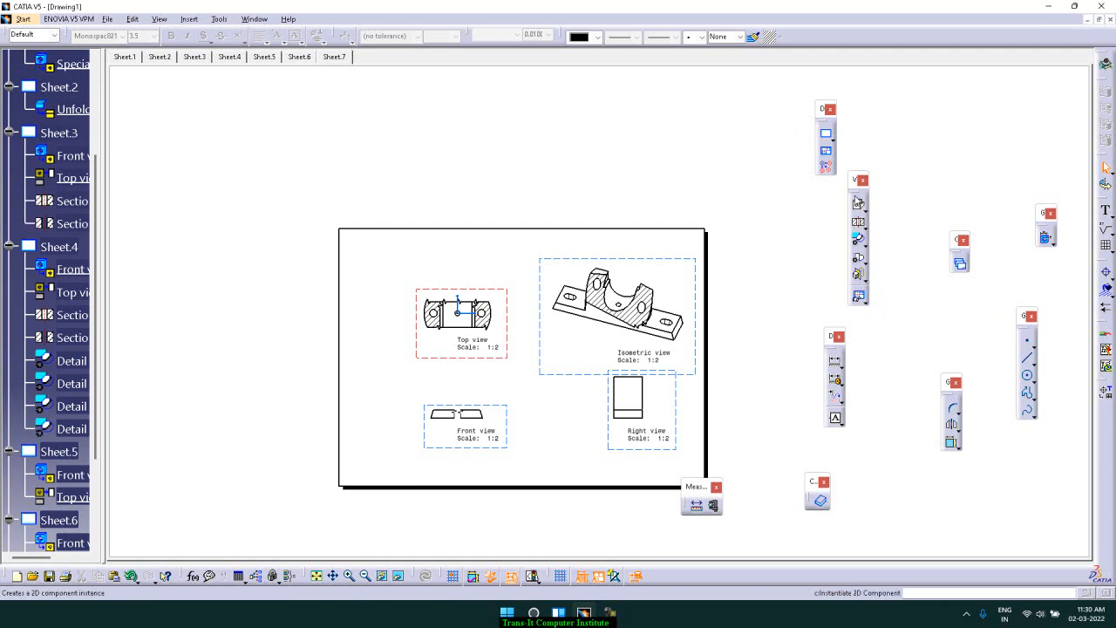
pyautogui.click(826, 136)
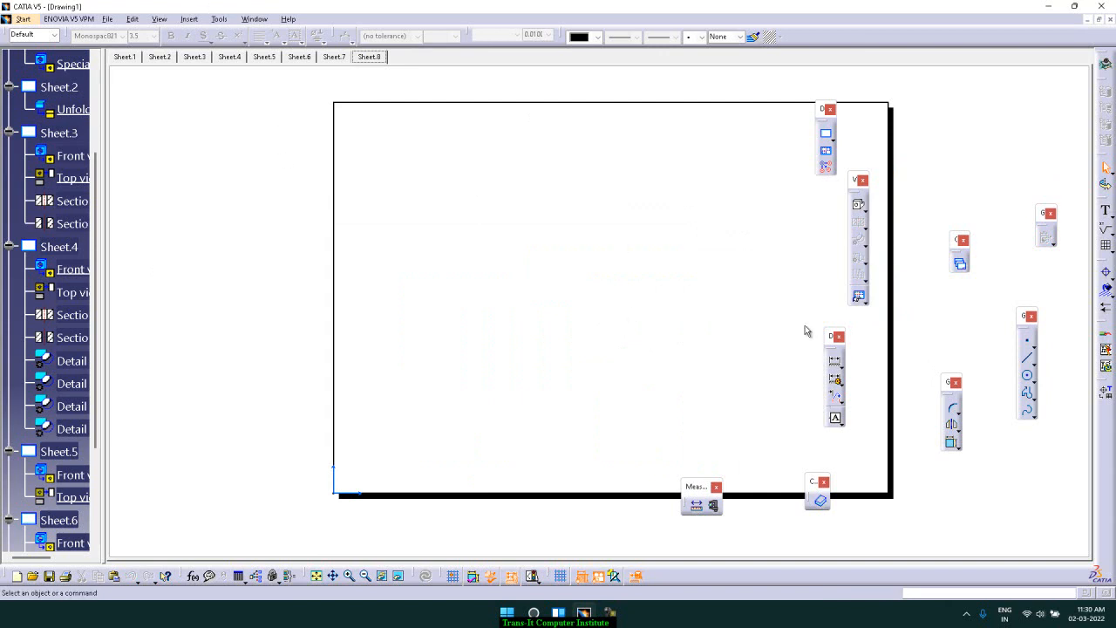
# Start the View Wizard and pick the configuration with front, top, left, right, bottom and isometric views at 40 mm spacing
pyautogui.click(864, 301)
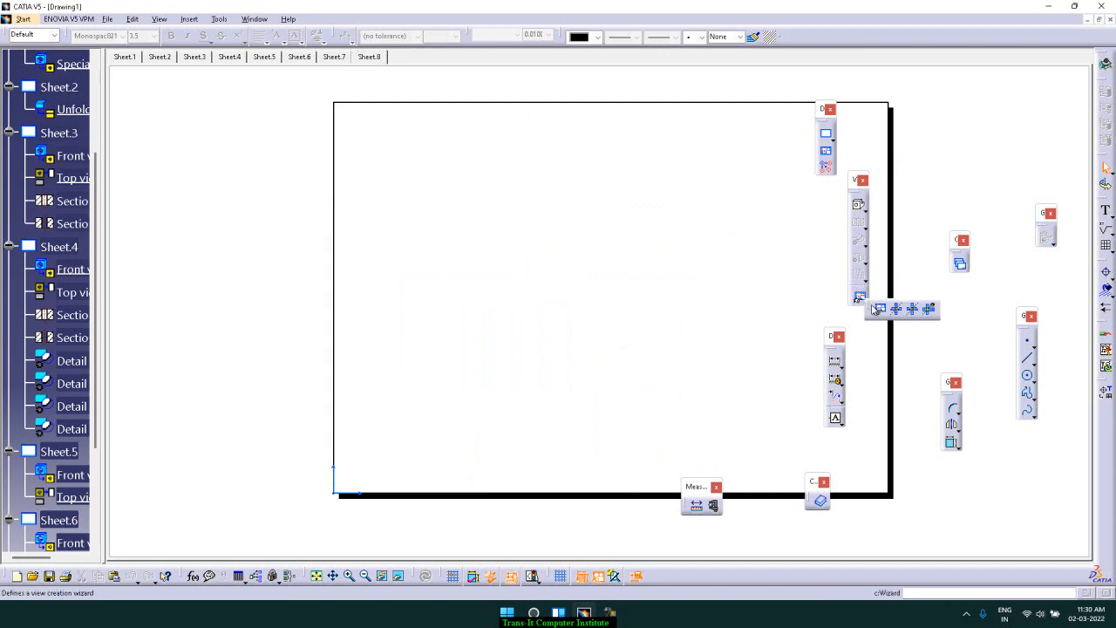
pyautogui.click(882, 310)
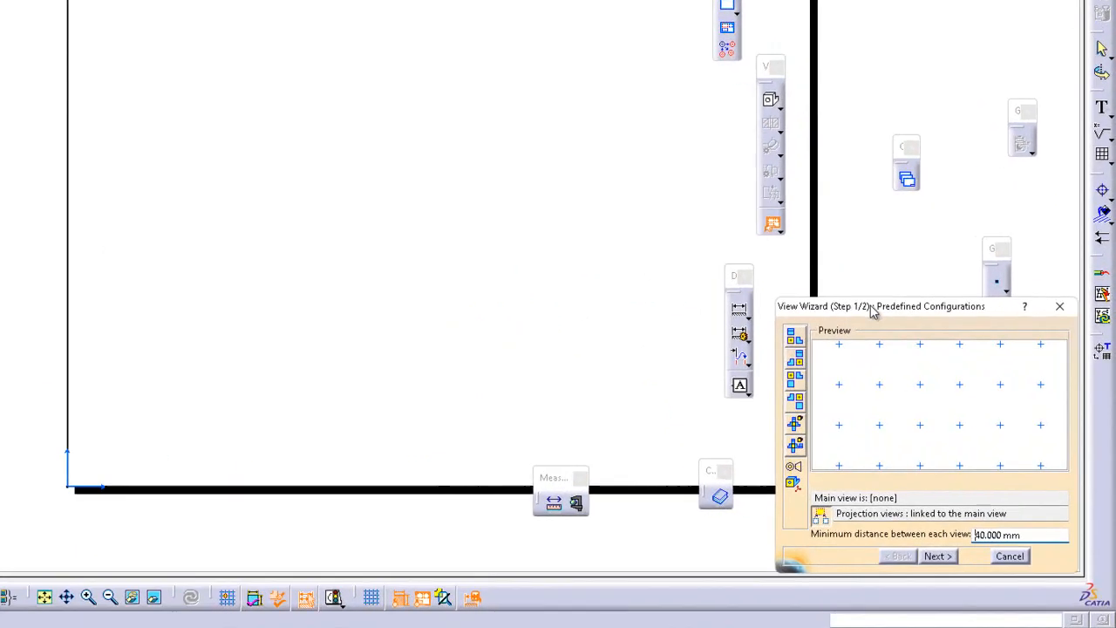
pyautogui.moveTo(831, 255); pyautogui.dragTo(804, 170)
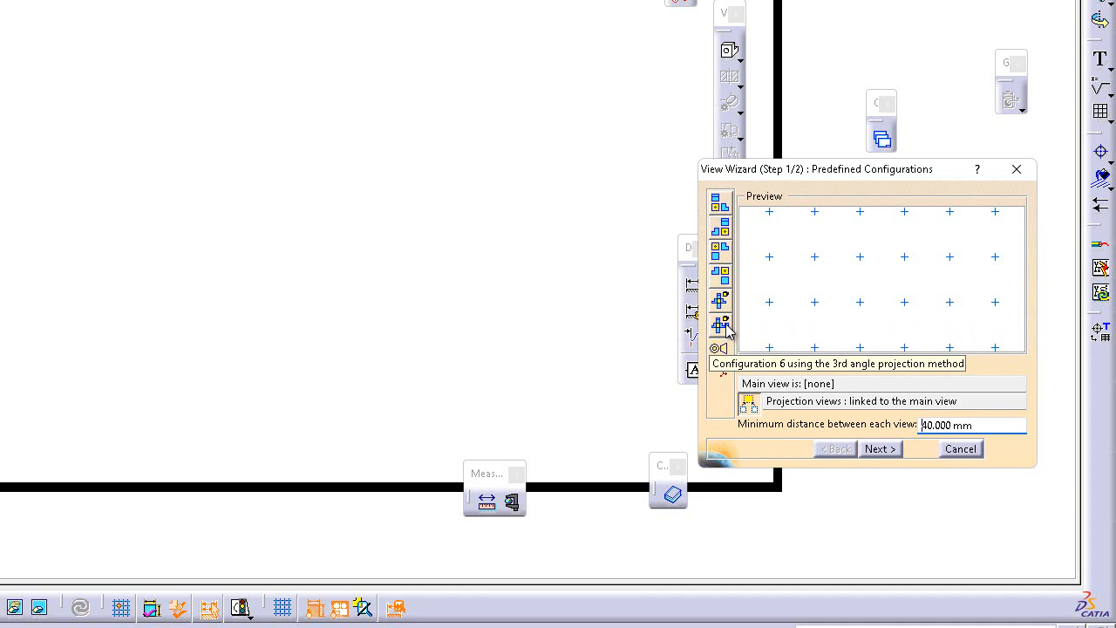
pyautogui.click(720, 300)
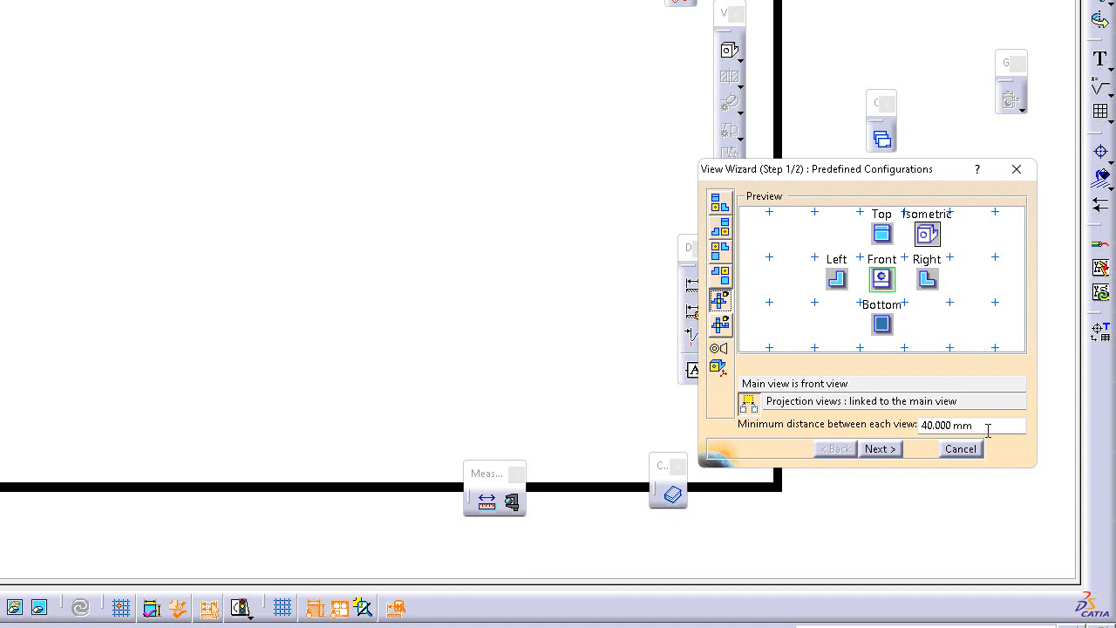
pyautogui.click(881, 449)
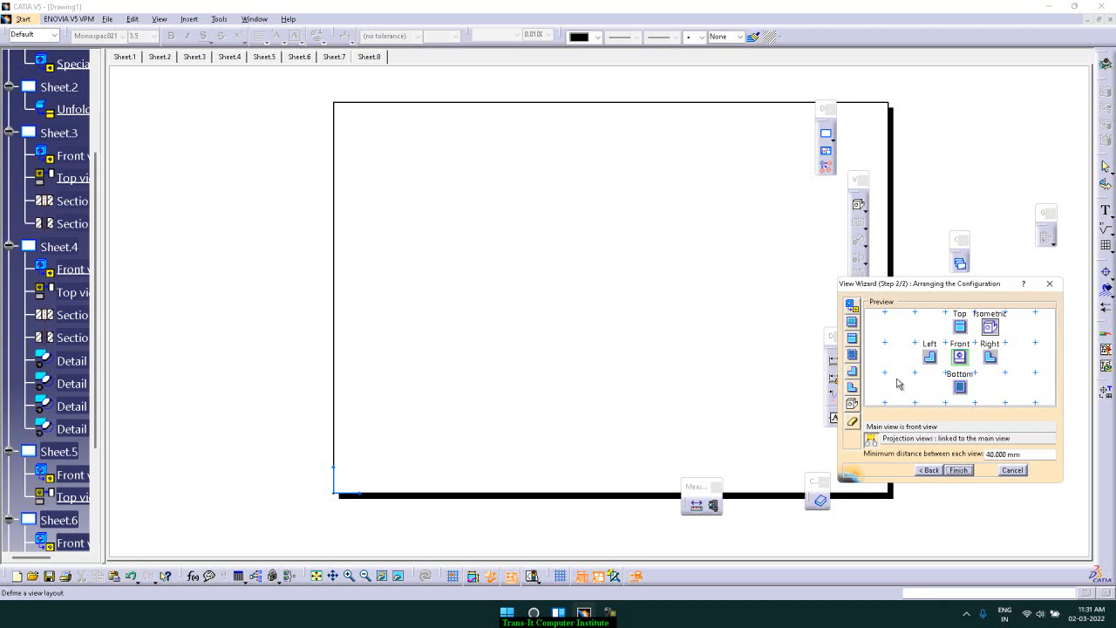
pyautogui.click(959, 470)
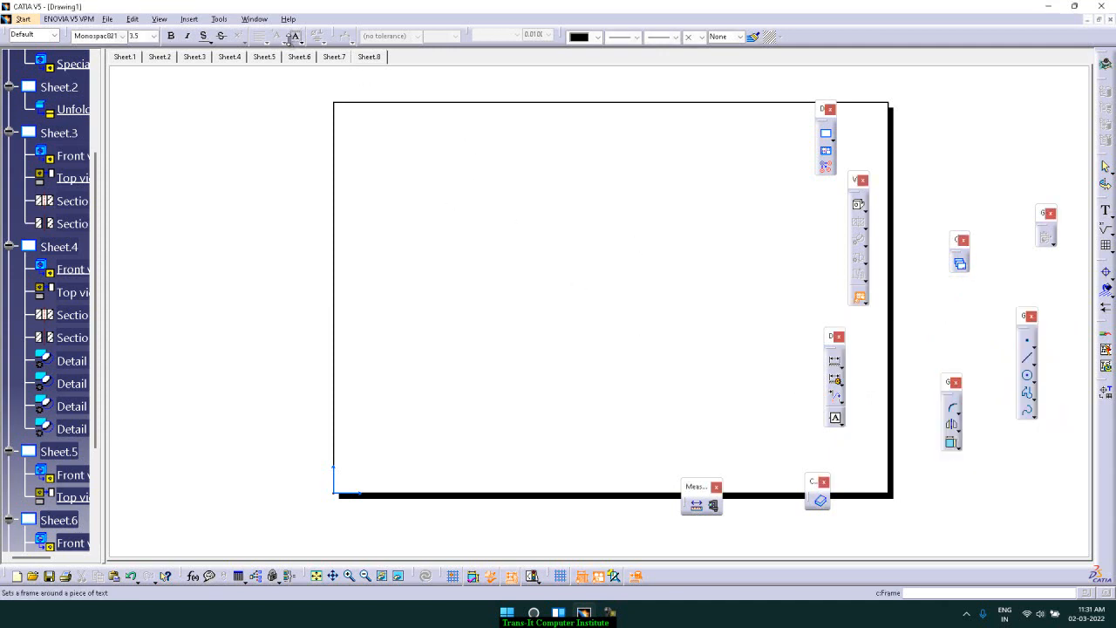
# Switch to the Part2 window, select its reference face, and confirm to place the six-view layout on Sheet.8
pyautogui.click(254, 18)
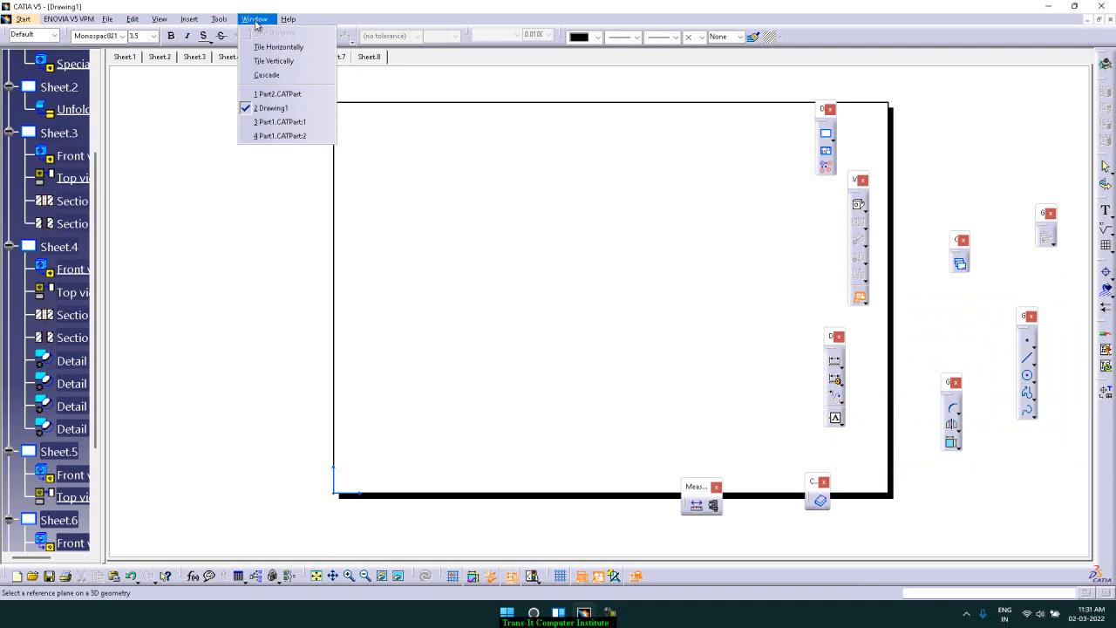
pyautogui.click(296, 125)
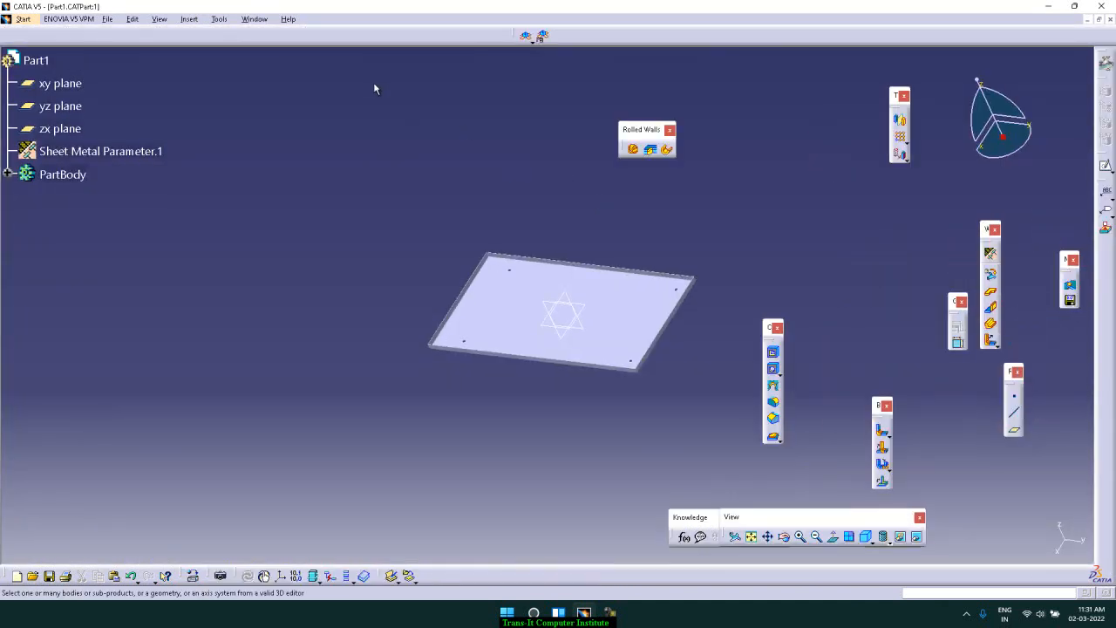
pyautogui.click(254, 18)
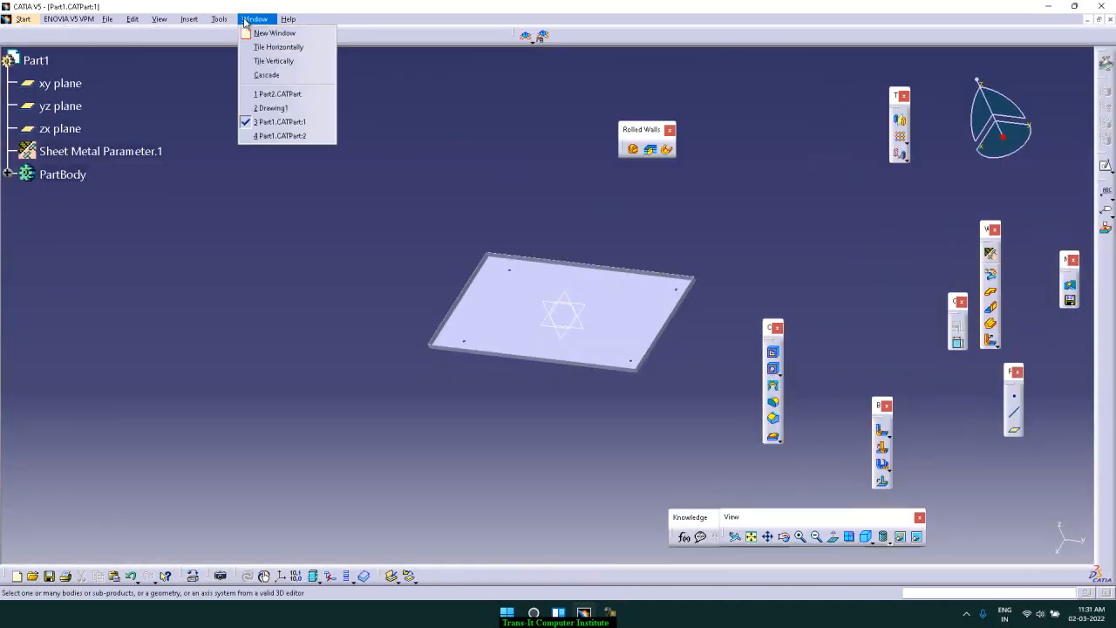
pyautogui.click(278, 94)
pyautogui.click(530, 405)
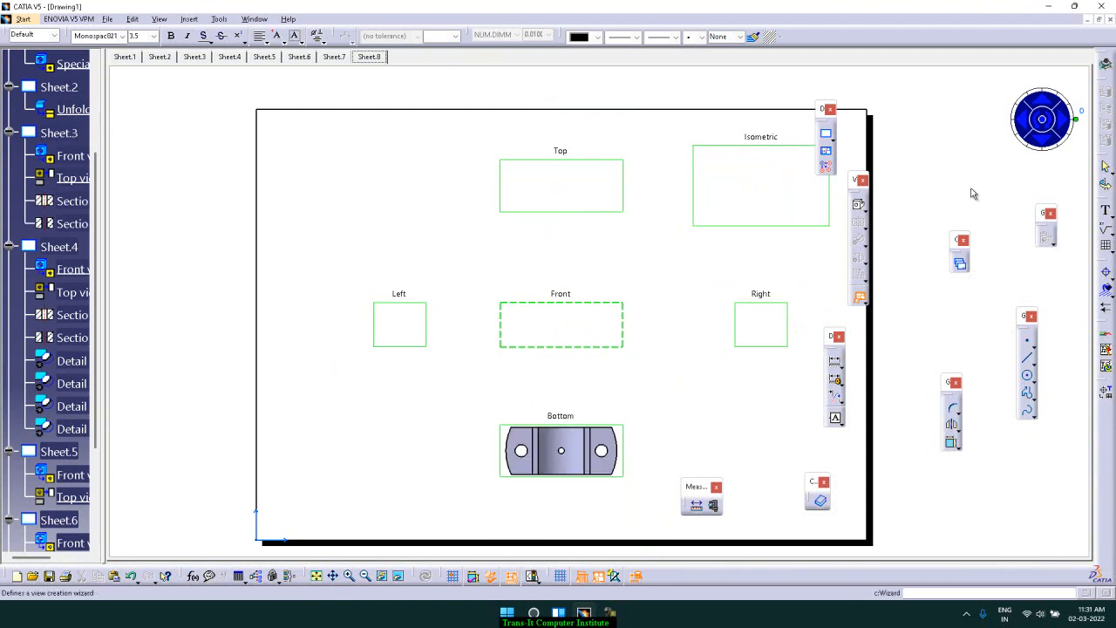
pyautogui.click(1043, 122)
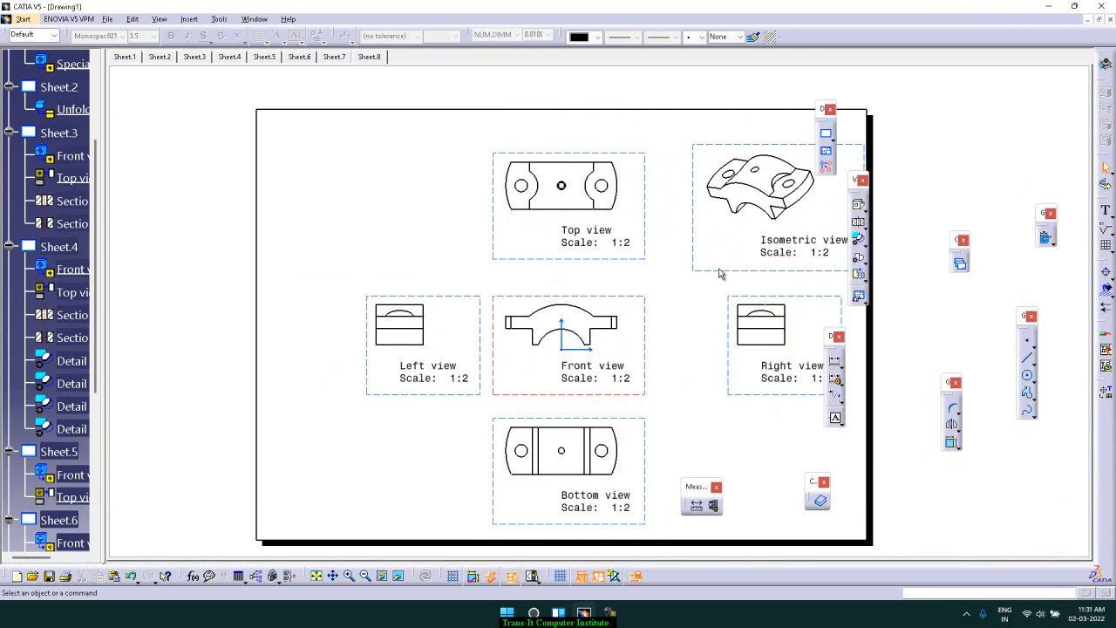
# Open Sheet.8's sheet properties and close them with OK
pyautogui.click(63, 359)
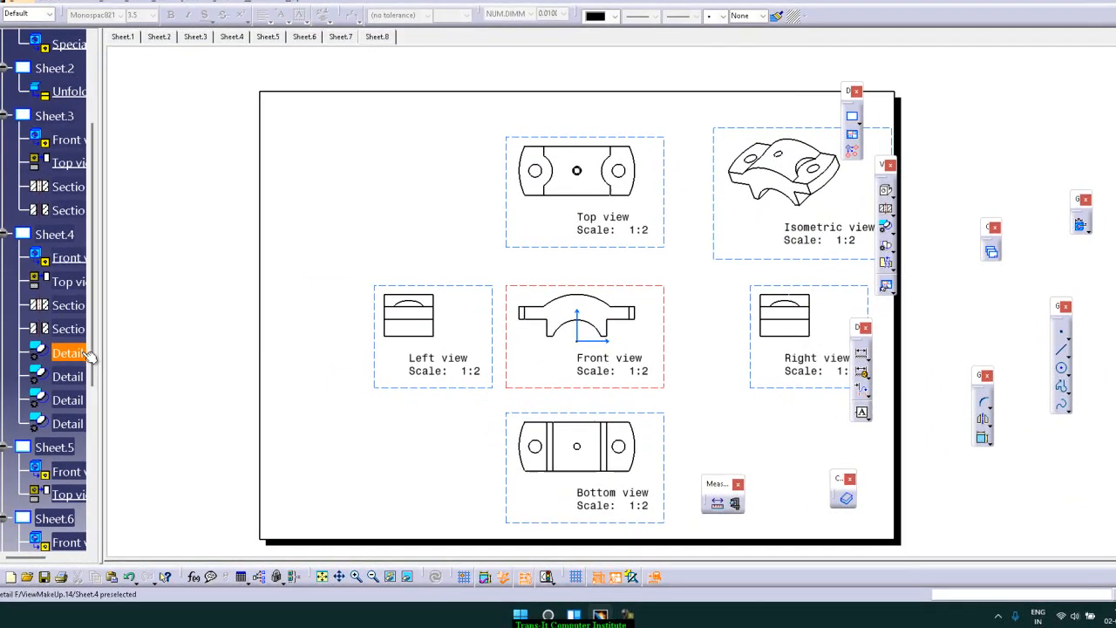
pyautogui.moveTo(68, 299); pyautogui.dragTo(84, 535)
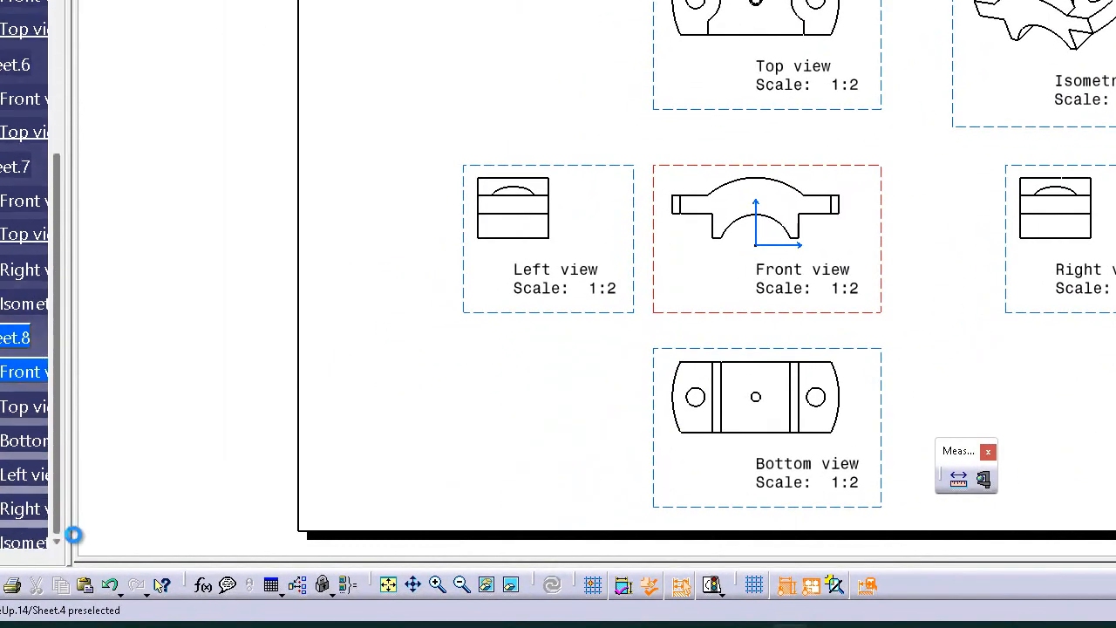
pyautogui.rightClick(9, 335)
pyautogui.moveTo(128, 222)
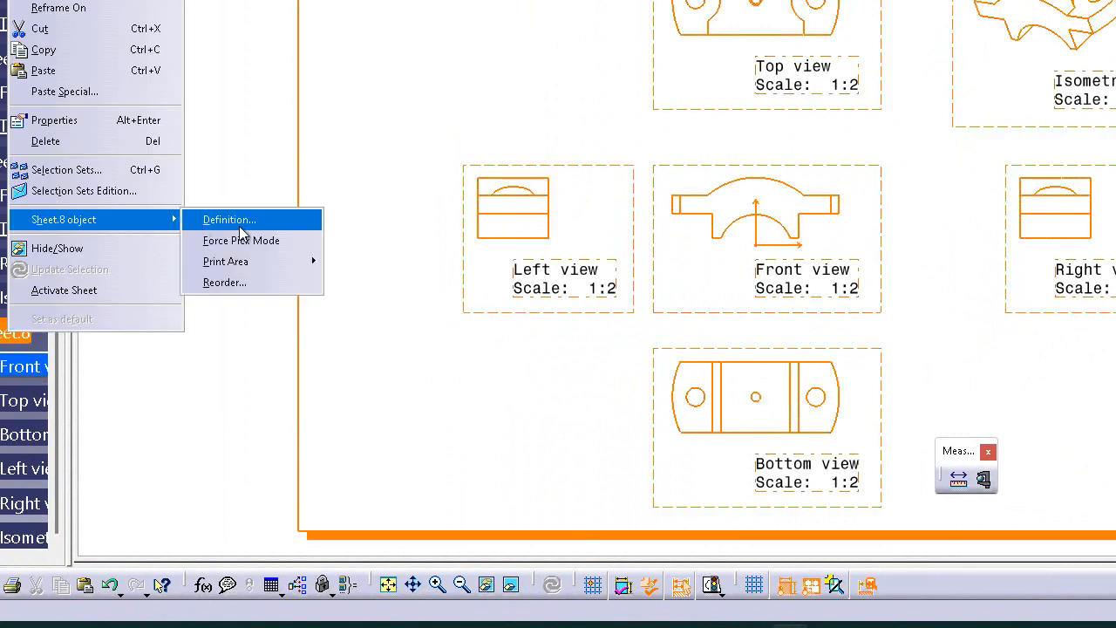
pyautogui.click(245, 223)
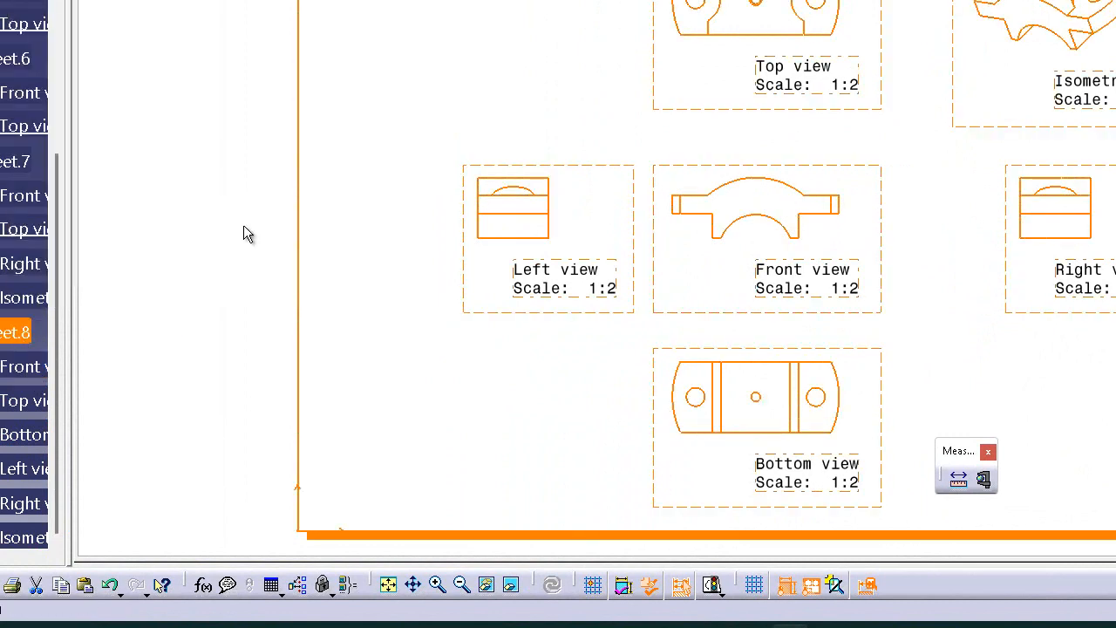
pyautogui.rightClick(13, 336)
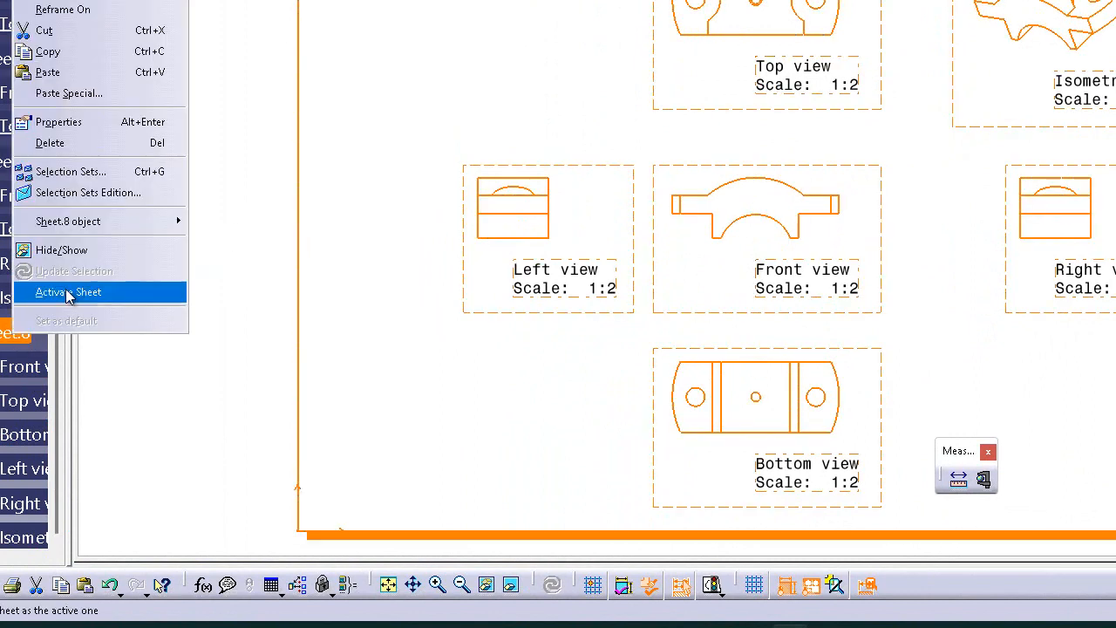
pyautogui.moveTo(125, 220)
pyautogui.click(245, 223)
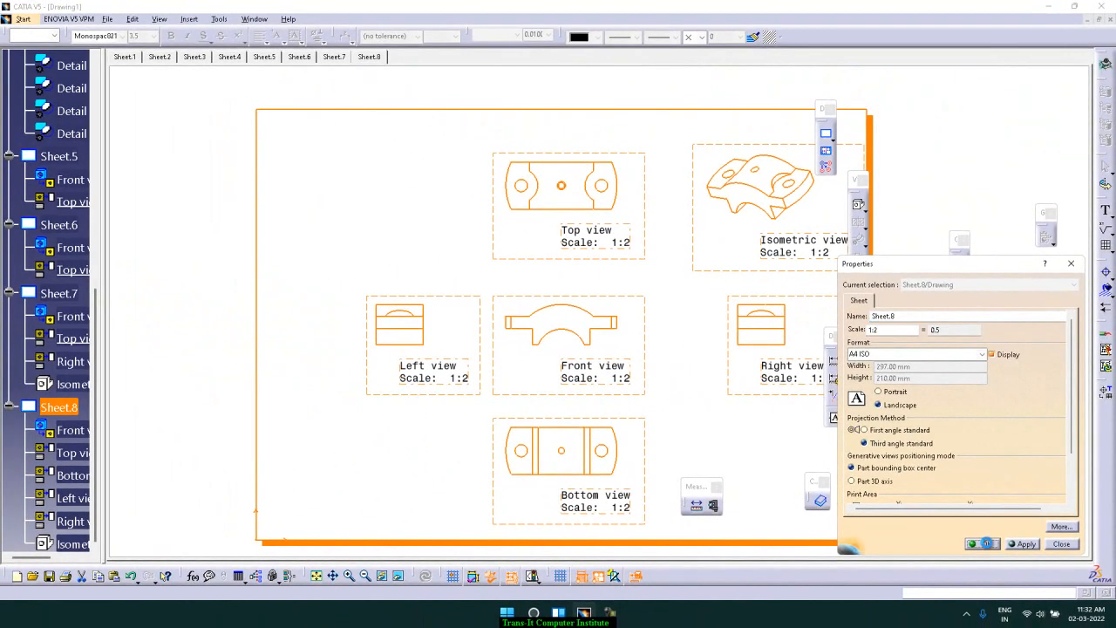
pyautogui.click(921, 520)
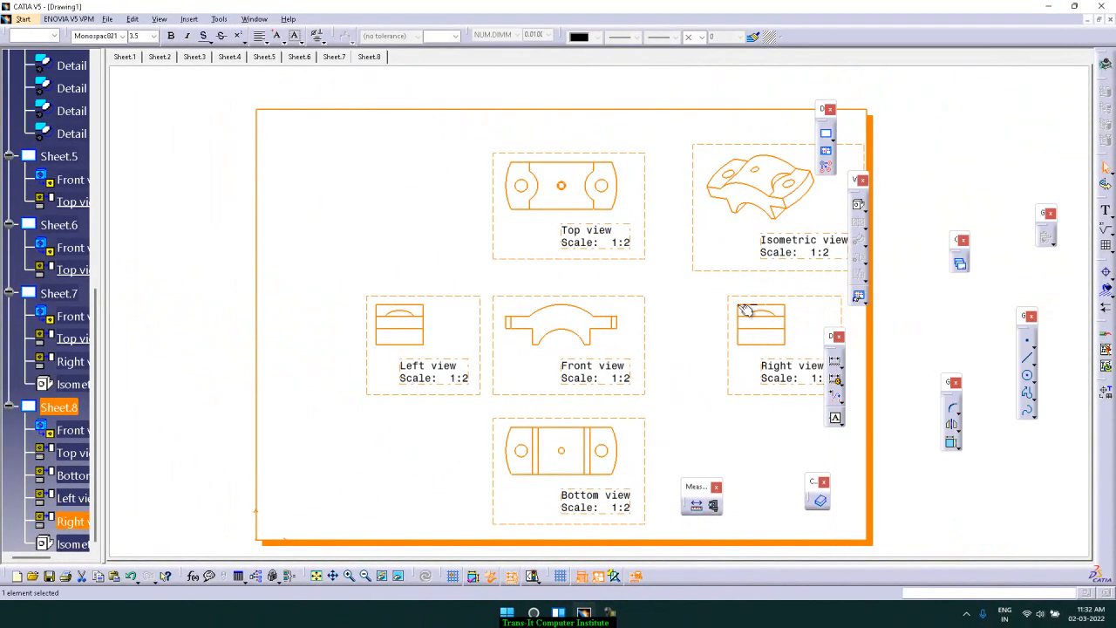
# Open the isometric view's properties and set its view generation mode to Raster with the Shading with edges option
pyautogui.click(697, 294)
pyautogui.rightClick(716, 269)
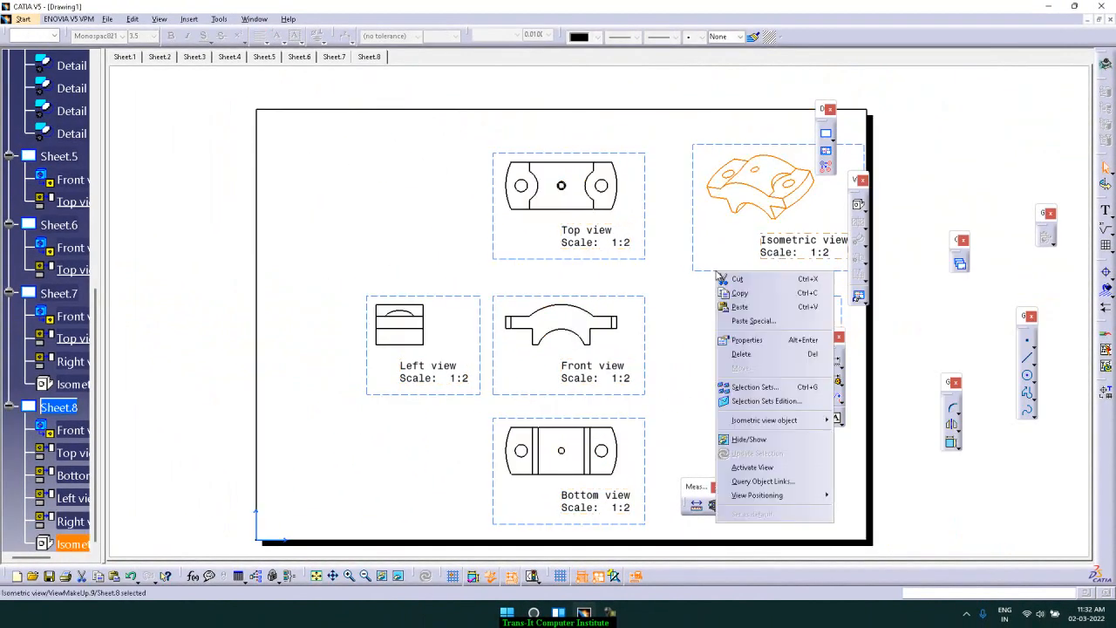
pyautogui.click(745, 340)
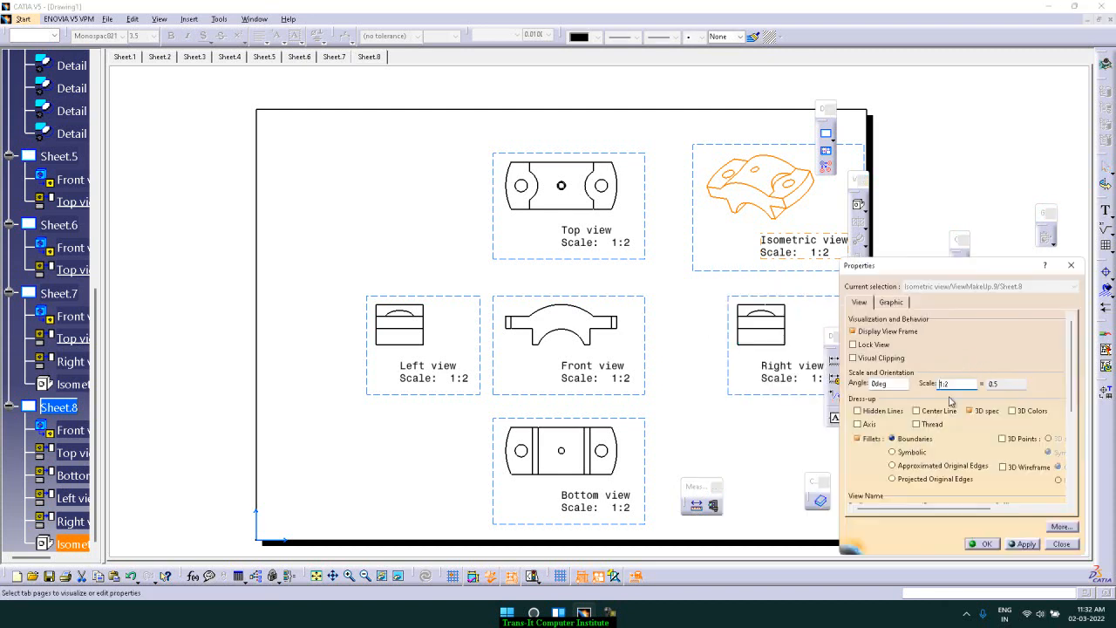
pyautogui.moveTo(1073, 377); pyautogui.dragTo(1076, 403)
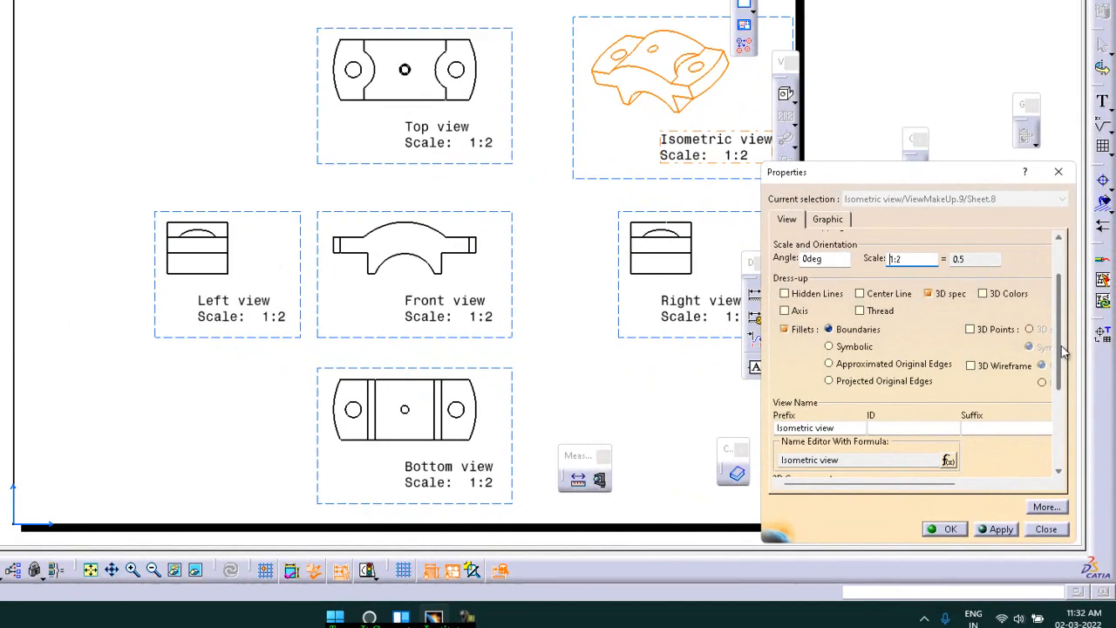
pyautogui.moveTo(1063, 348); pyautogui.dragTo(1034, 391)
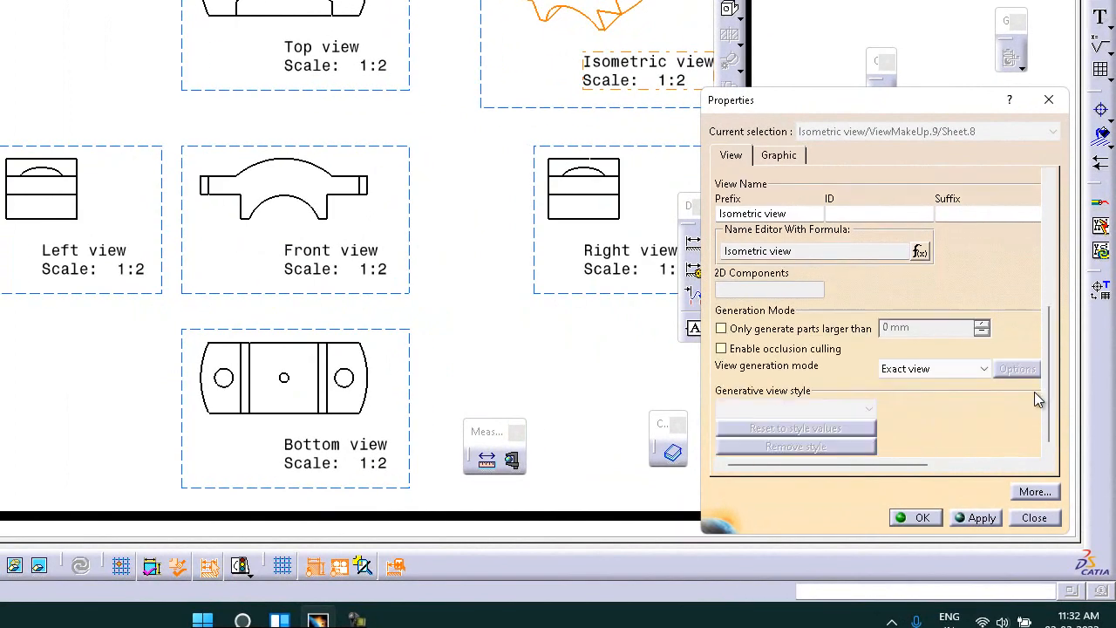
pyautogui.click(973, 380)
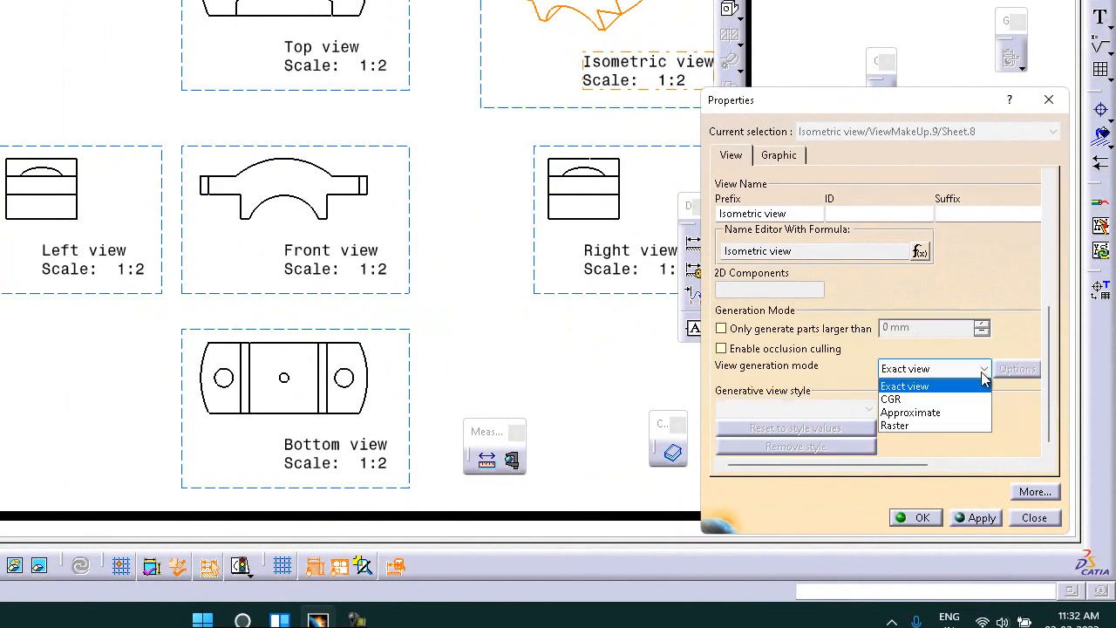
pyautogui.click(947, 423)
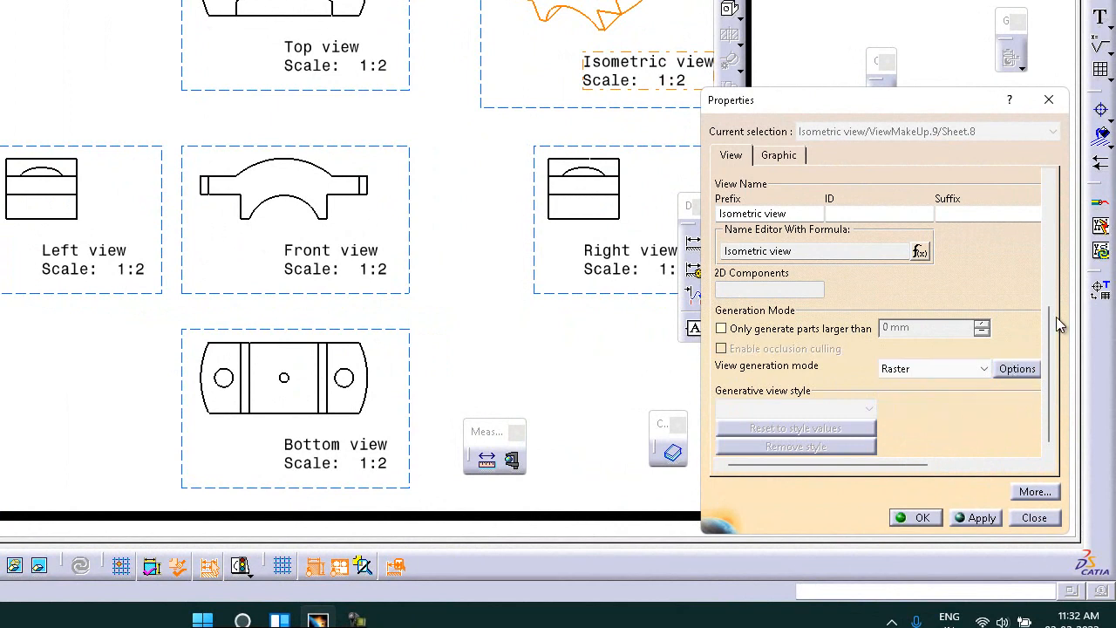
pyautogui.click(1012, 369)
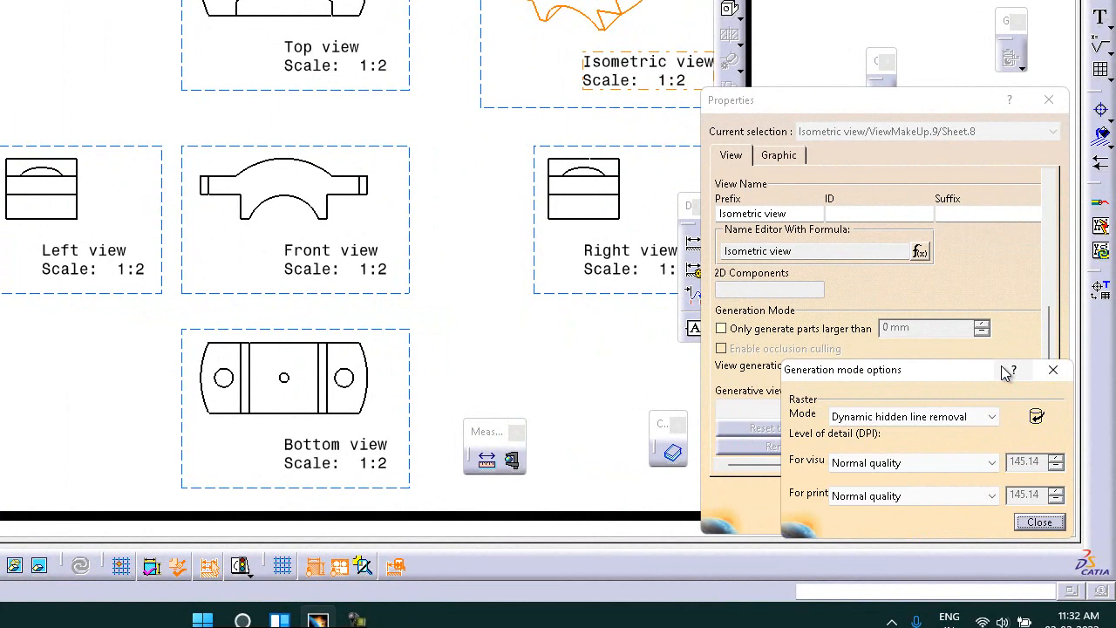
pyautogui.click(992, 419)
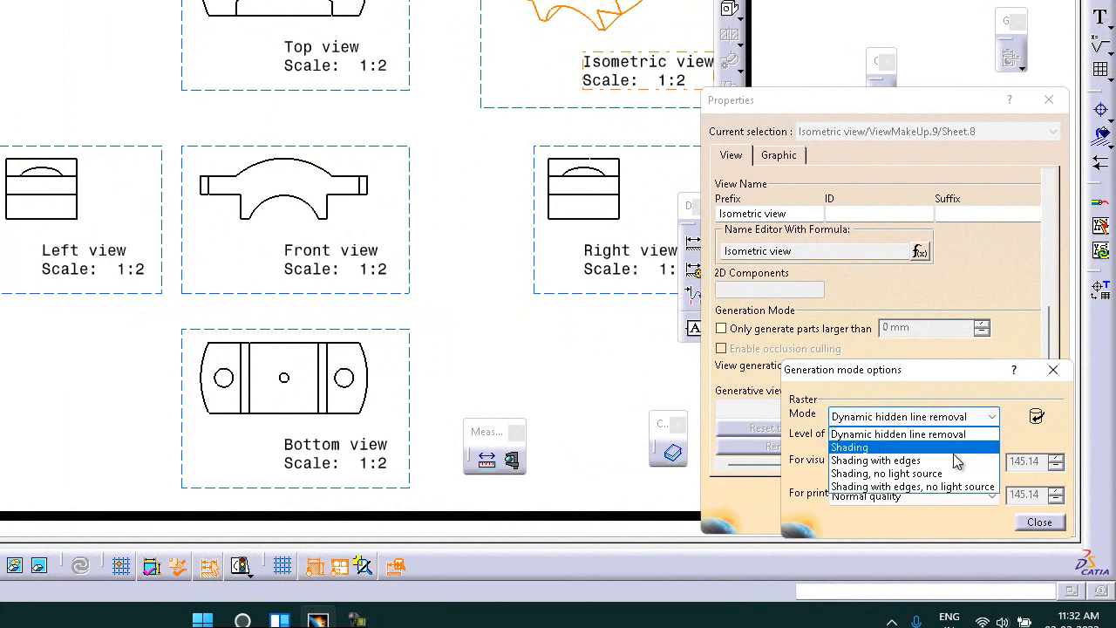
pyautogui.click(898, 460)
pyautogui.click(1039, 522)
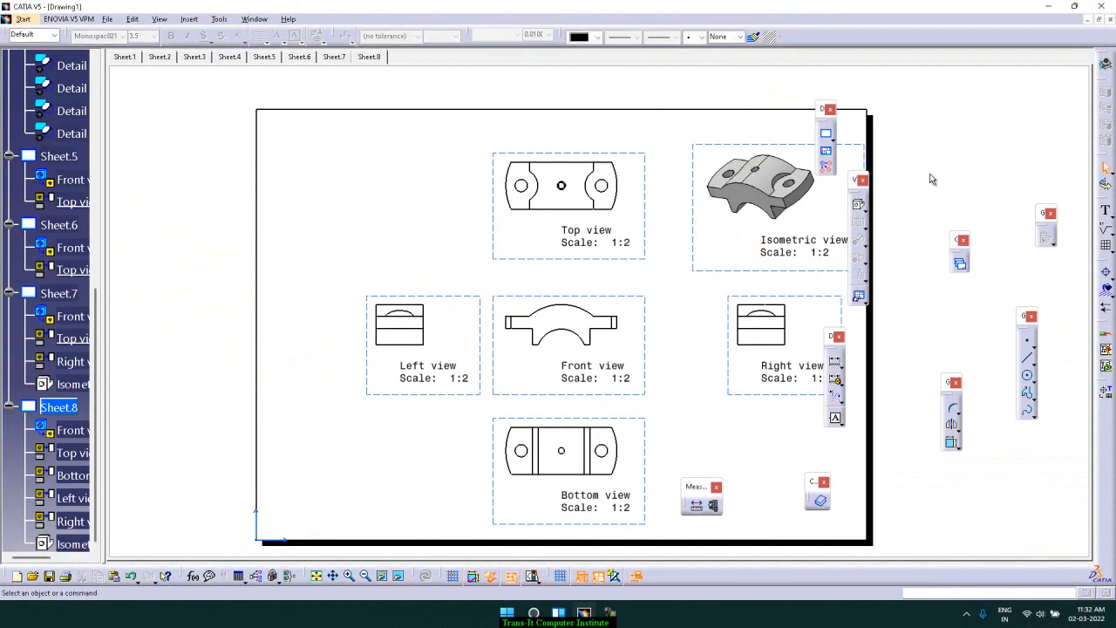
# Insert a new drawing sheet
pyautogui.click(722, 275)
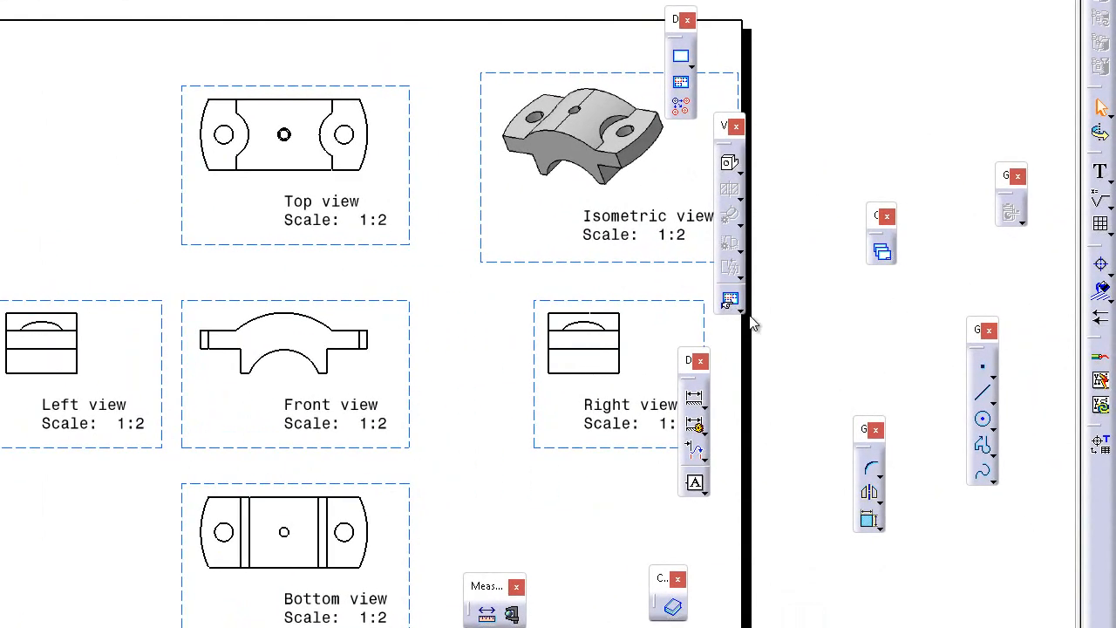
pyautogui.click(741, 309)
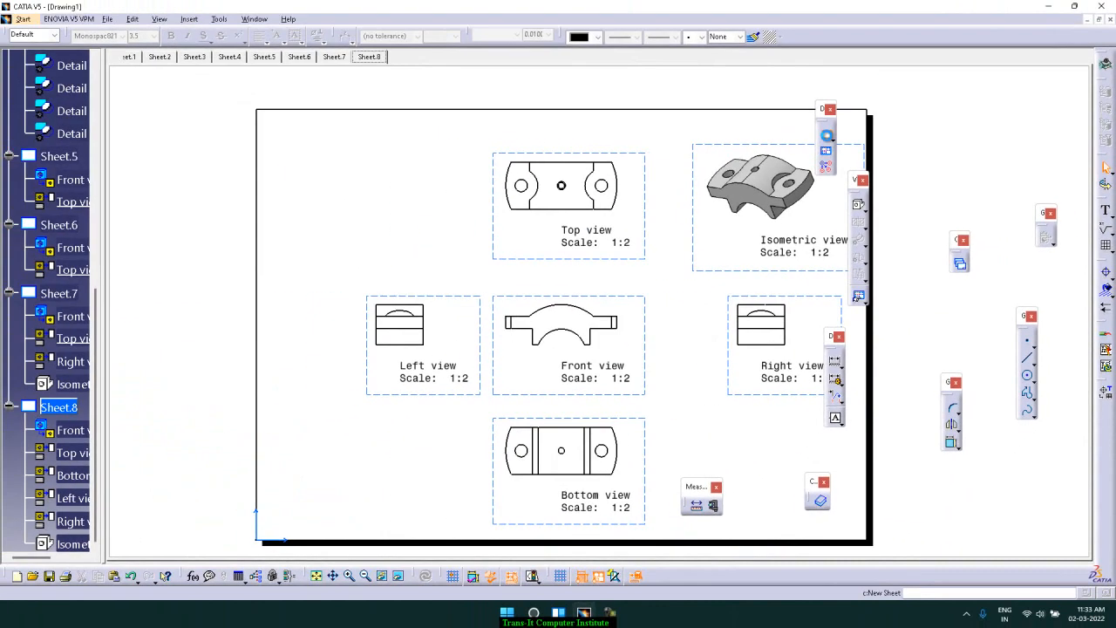
pyautogui.click(827, 135)
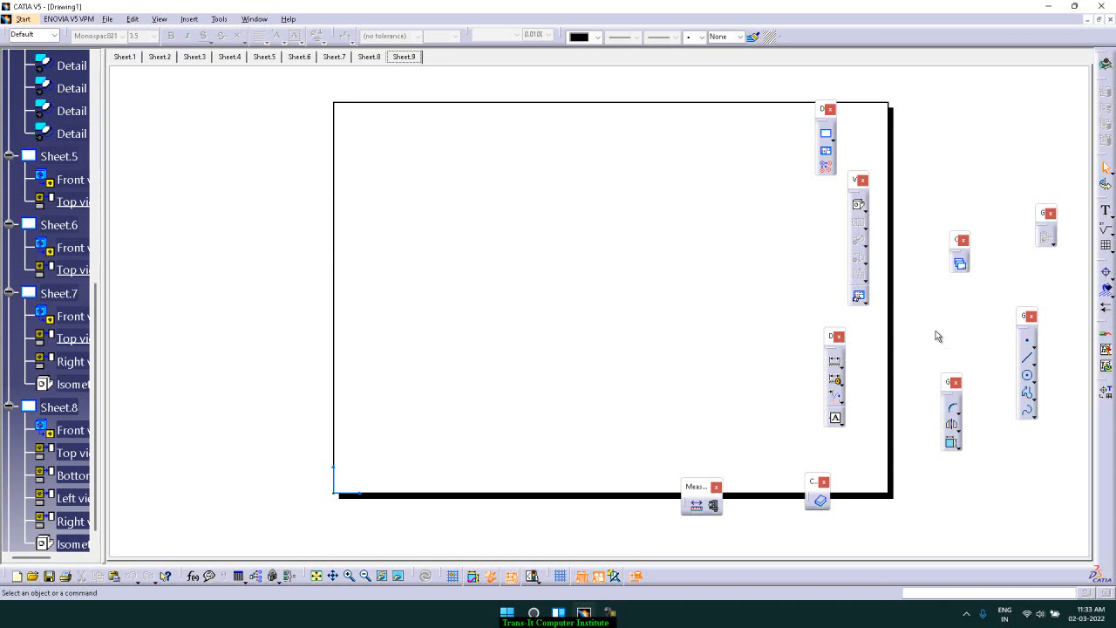
# Use the Front, Top and Left wizard, switch to the part window, pick its reference face and confirm the layout on Sheet.9
pyautogui.click(865, 302)
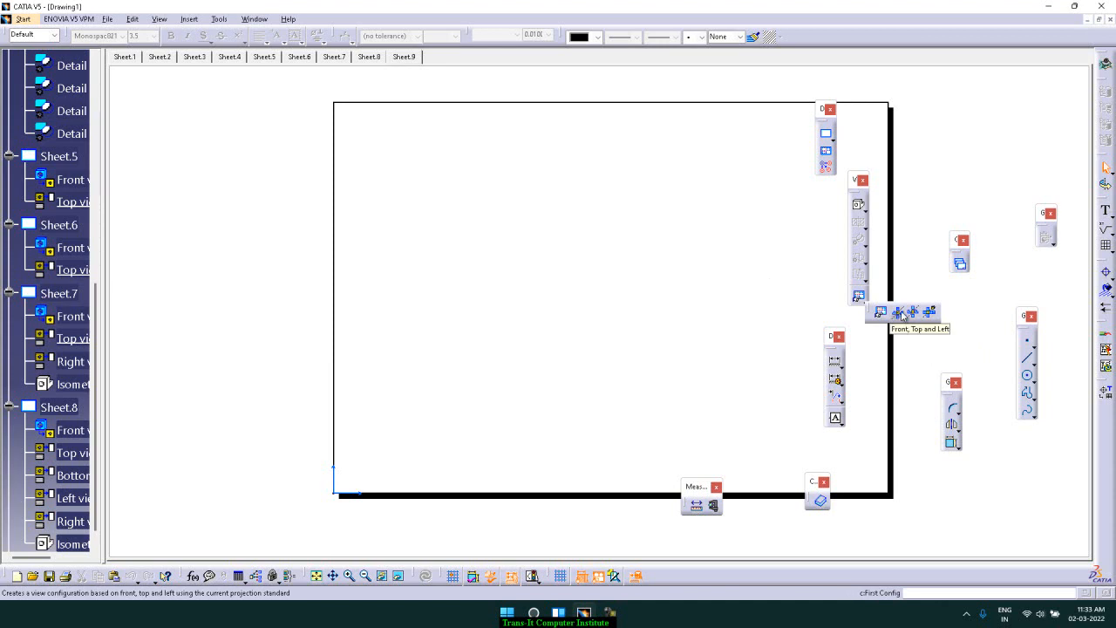
pyautogui.click(901, 313)
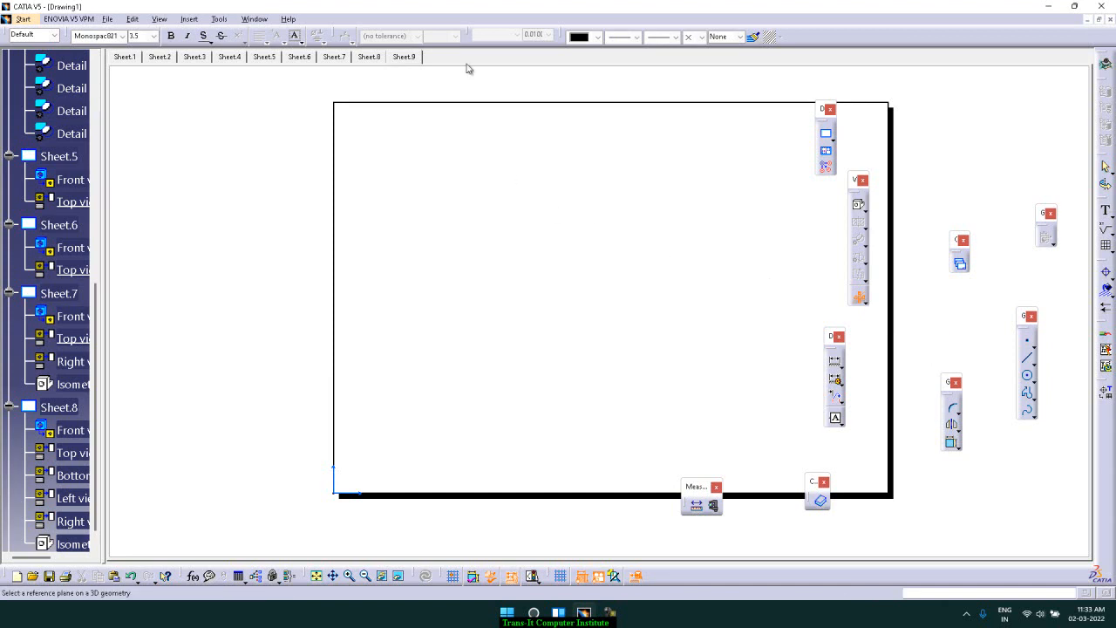
pyautogui.click(253, 19)
pyautogui.click(288, 136)
pyautogui.click(634, 270)
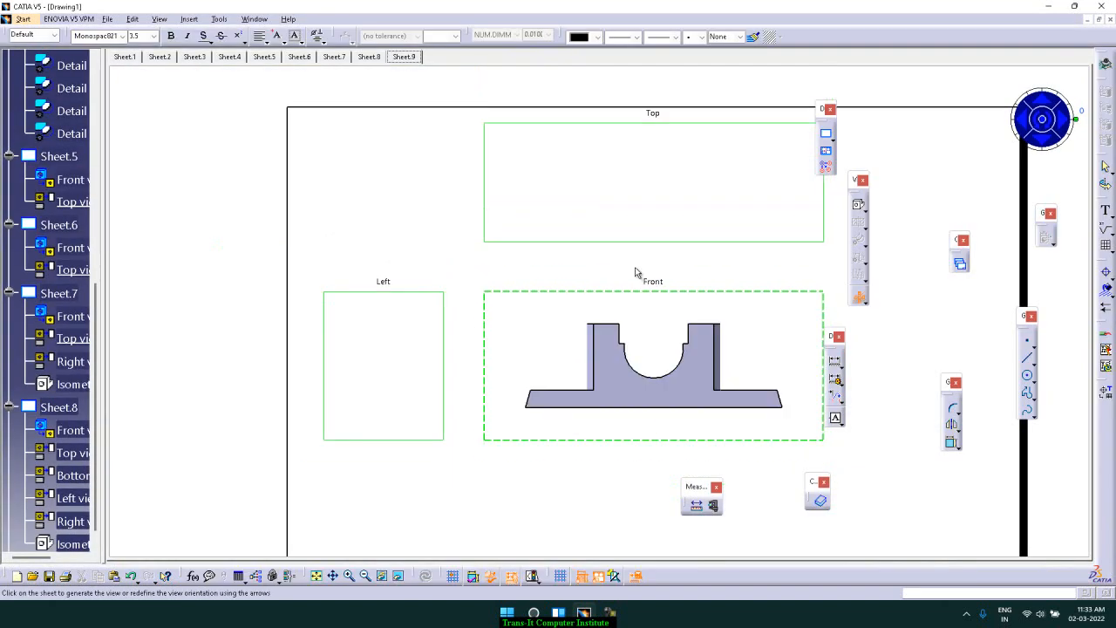
pyautogui.click(971, 159)
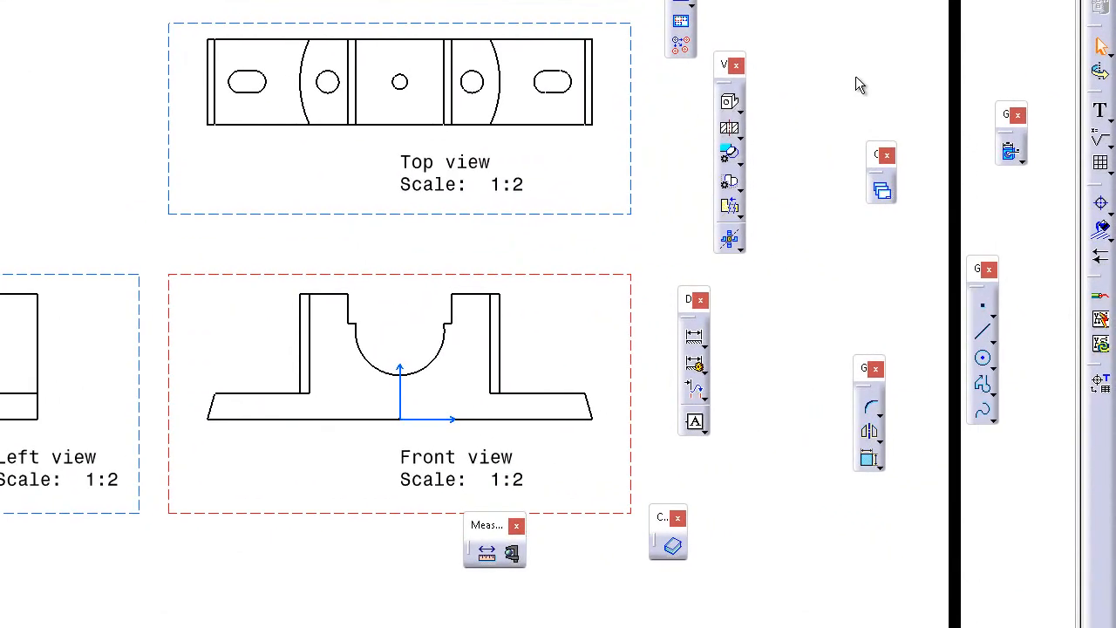
pyautogui.keyDown('ctrl'); pyautogui.moveTo(841, 71); pyautogui.dragTo(823, 155, button='middle'); pyautogui.keyUp('ctrl')
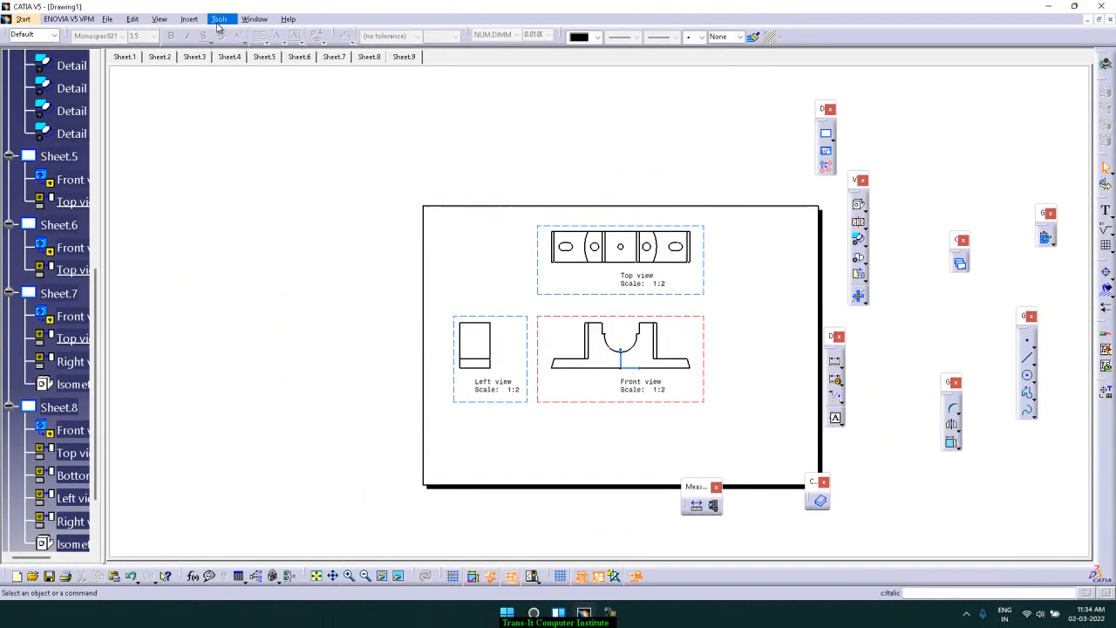
# Add another new sheet through the Insert menu's drawing sheets commands
pyautogui.click(219, 18)
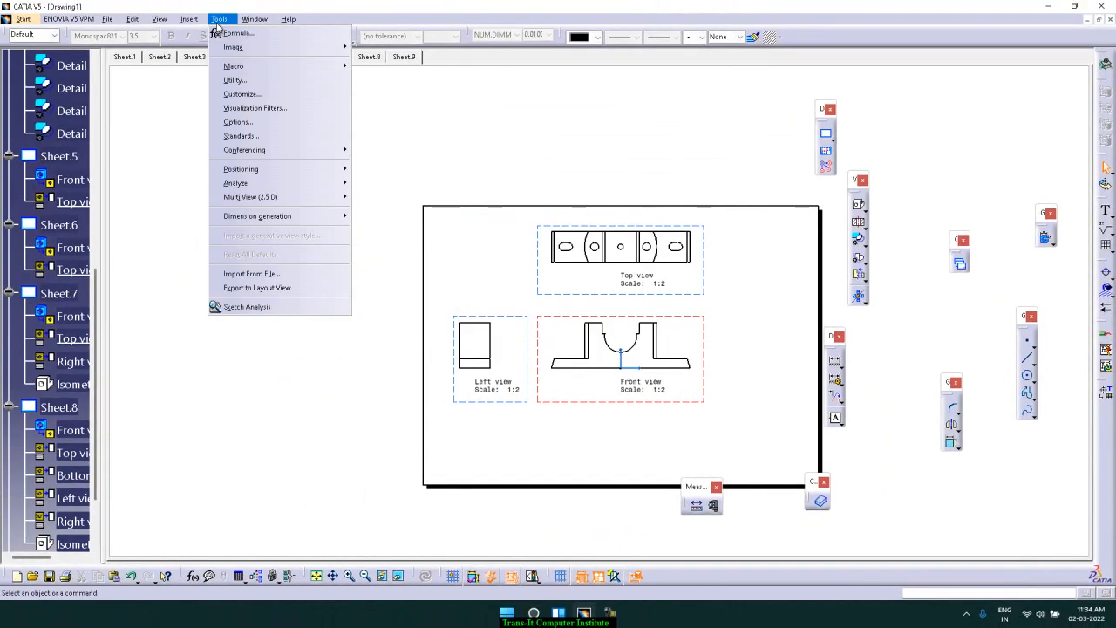
pyautogui.moveTo(192, 21)
pyautogui.moveTo(201, 51)
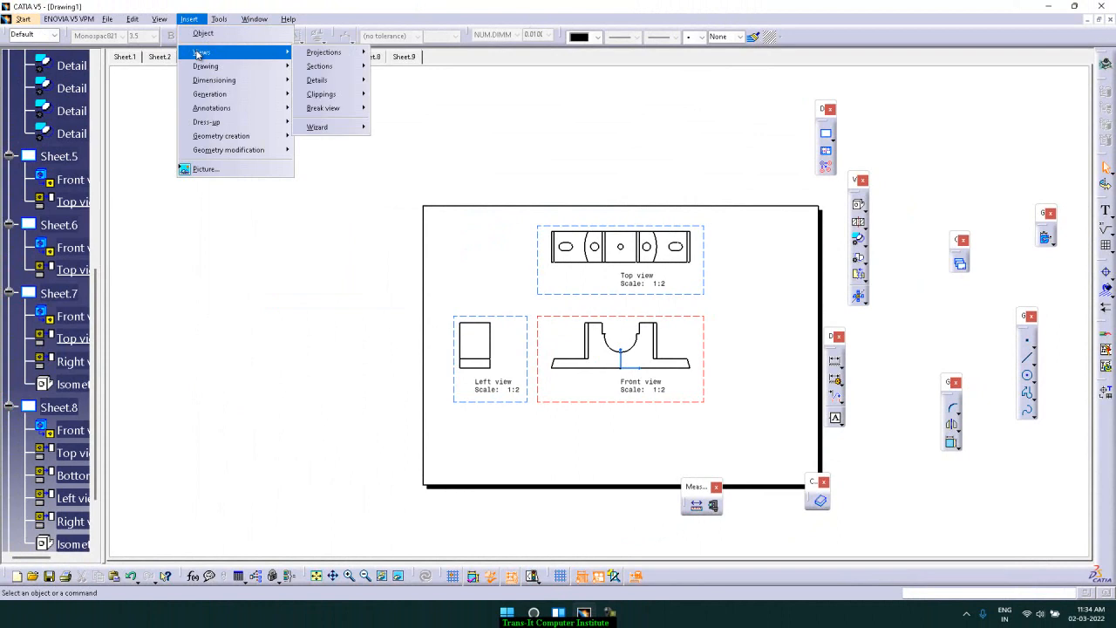
pyautogui.moveTo(340, 59)
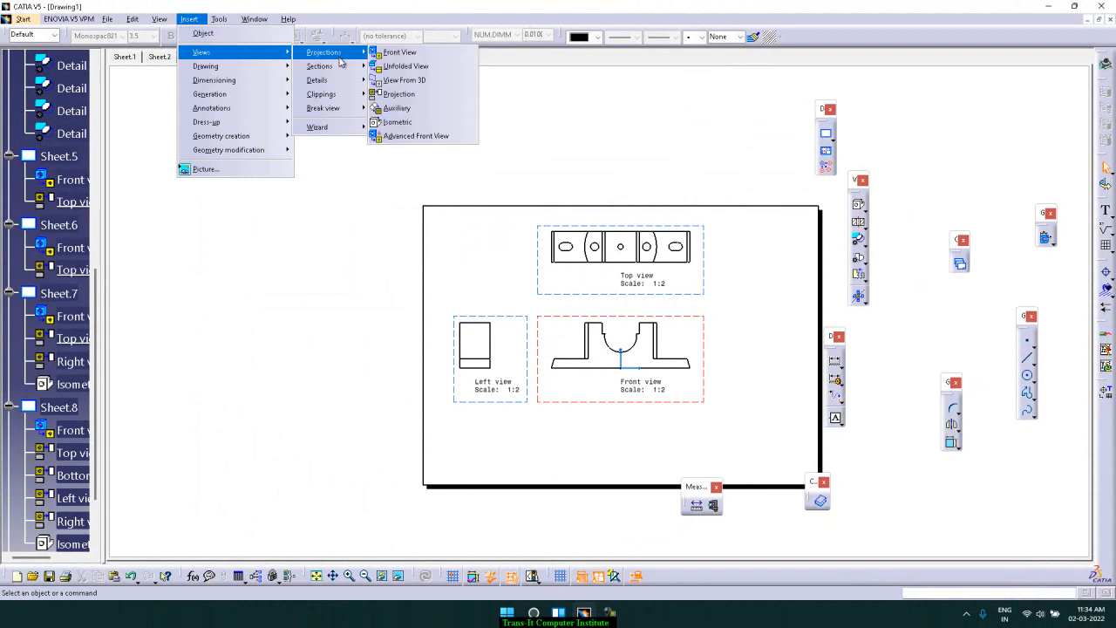
pyautogui.moveTo(340, 80)
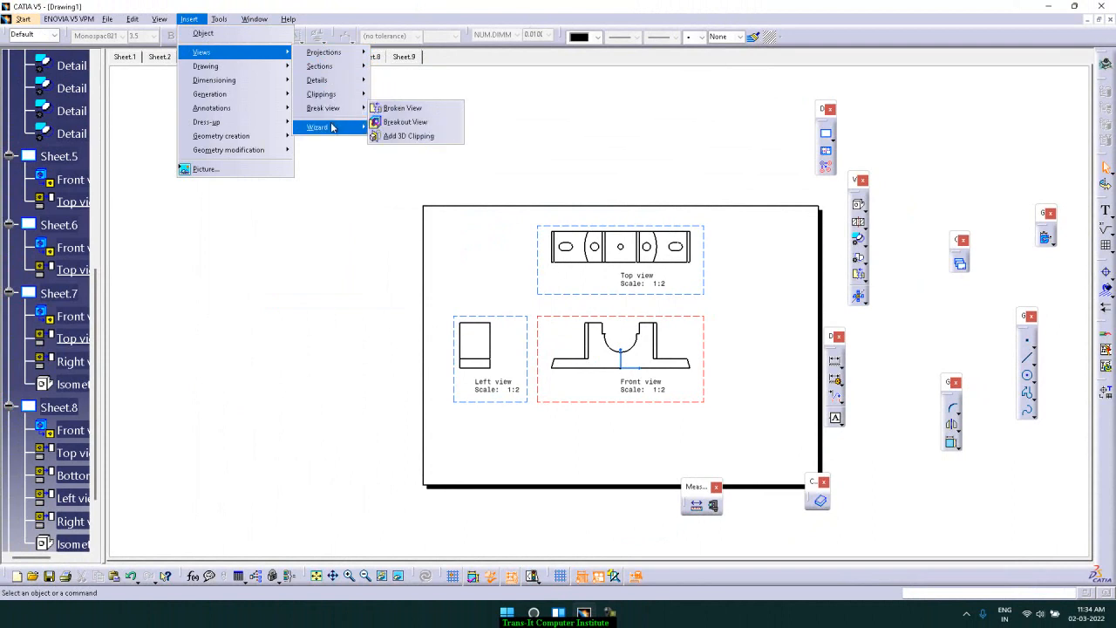
pyautogui.moveTo(331, 127)
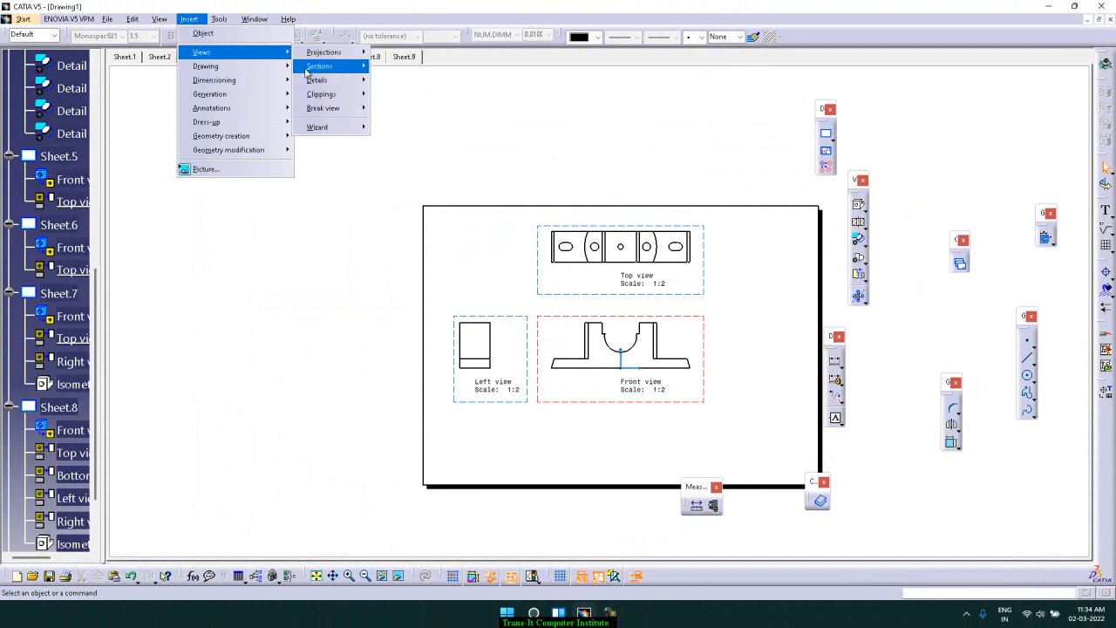
pyautogui.moveTo(285, 70)
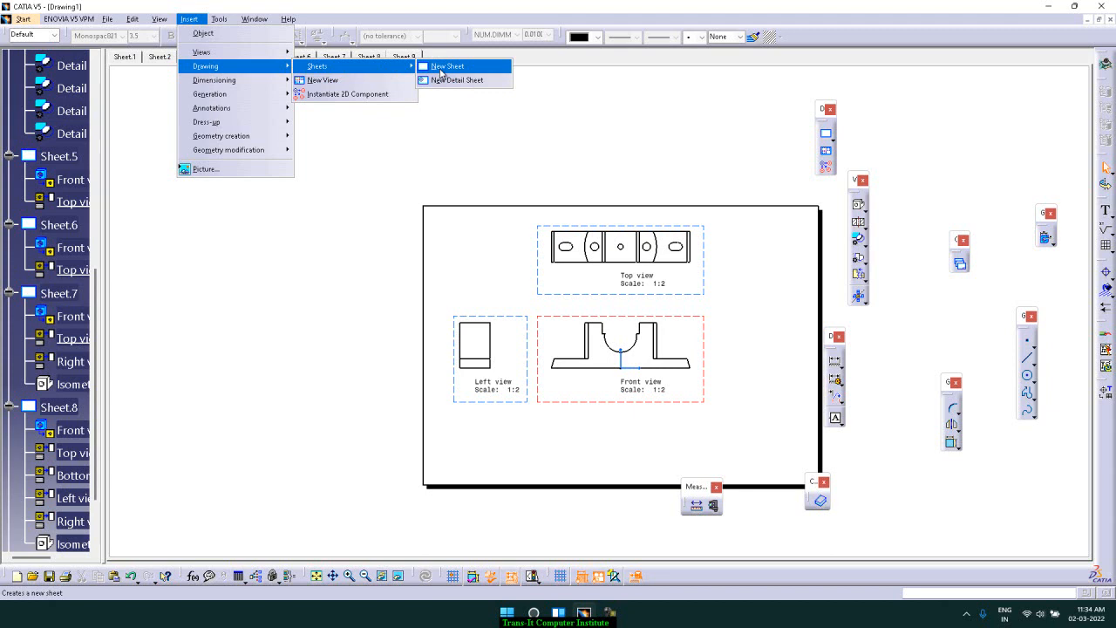
pyautogui.click(442, 70)
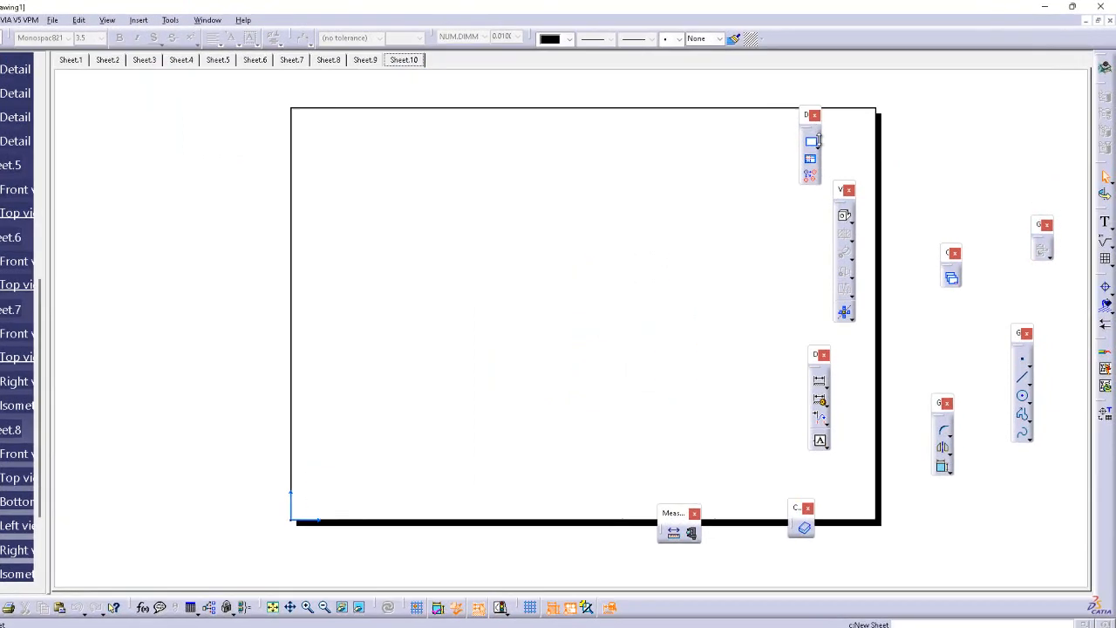
# Insert a new detail sheet and place a new empty view below its existing view
pyautogui.click(716, 196)
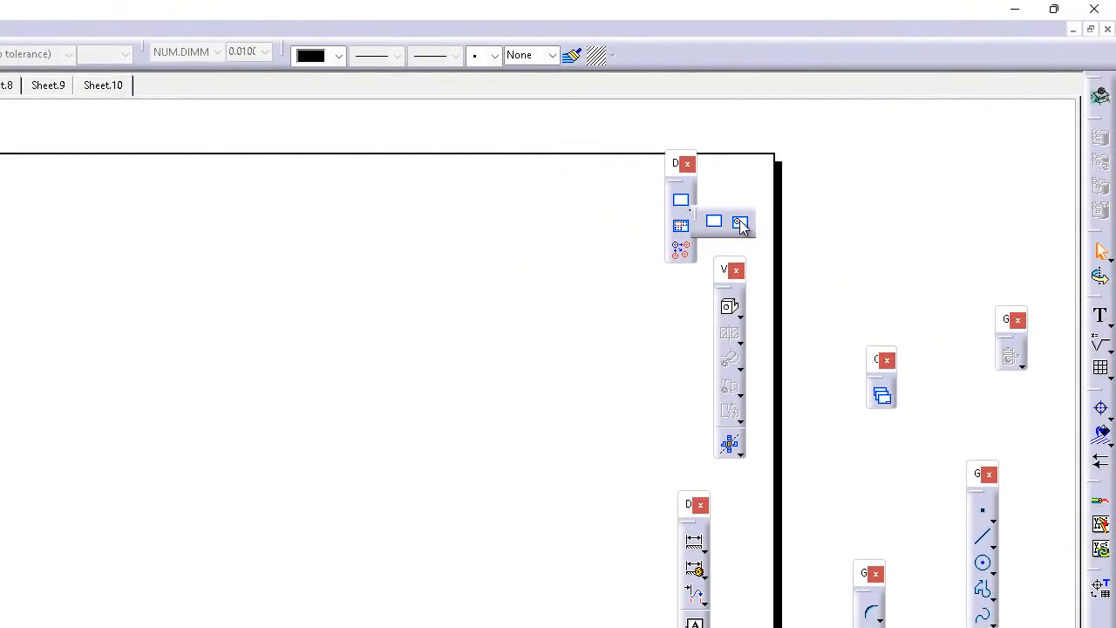
pyautogui.click(740, 224)
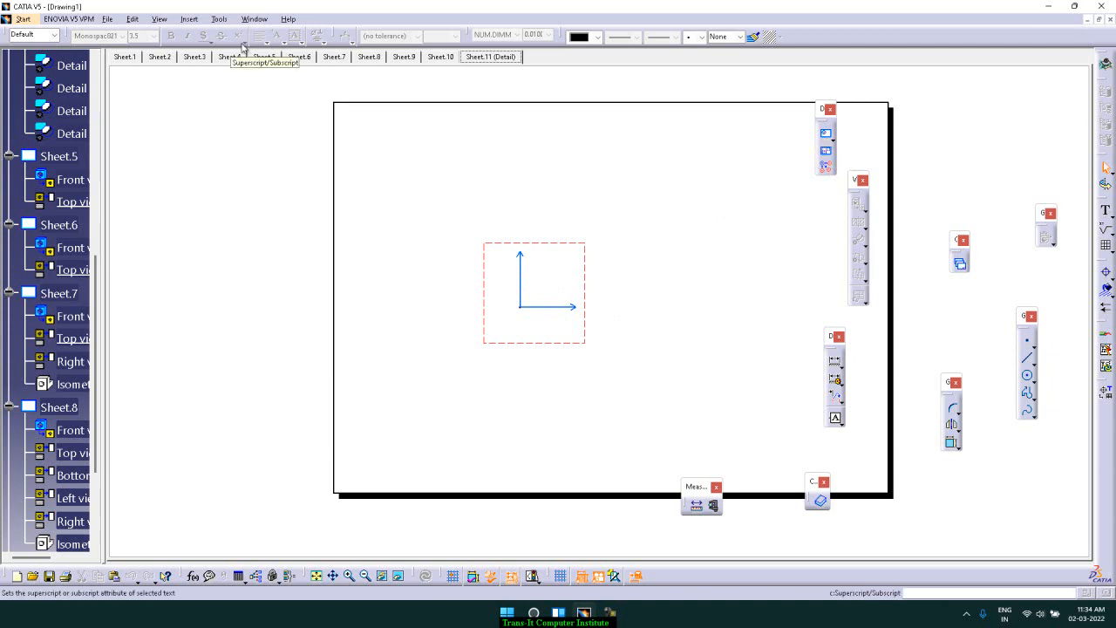
pyautogui.click(220, 18)
pyautogui.moveTo(188, 20)
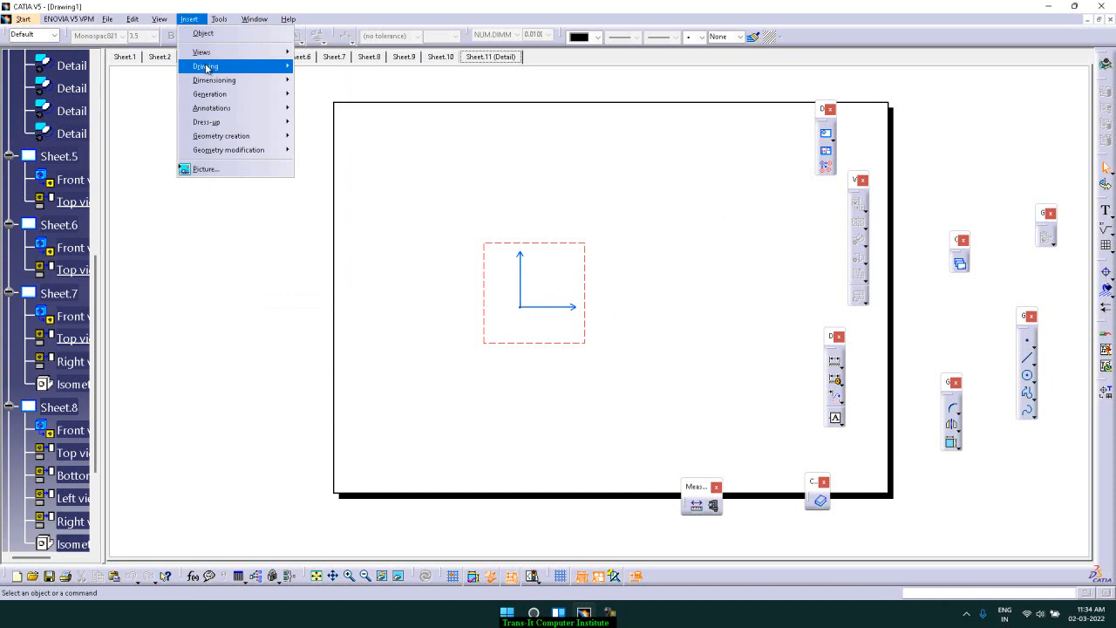
pyautogui.moveTo(207, 67)
pyautogui.click(333, 82)
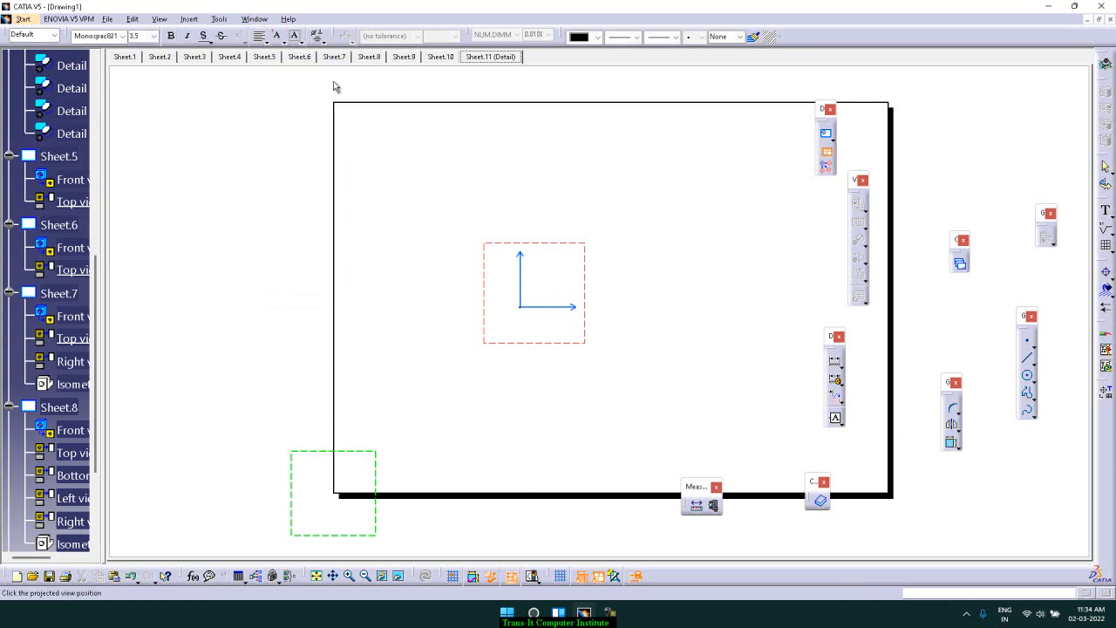
pyautogui.click(530, 419)
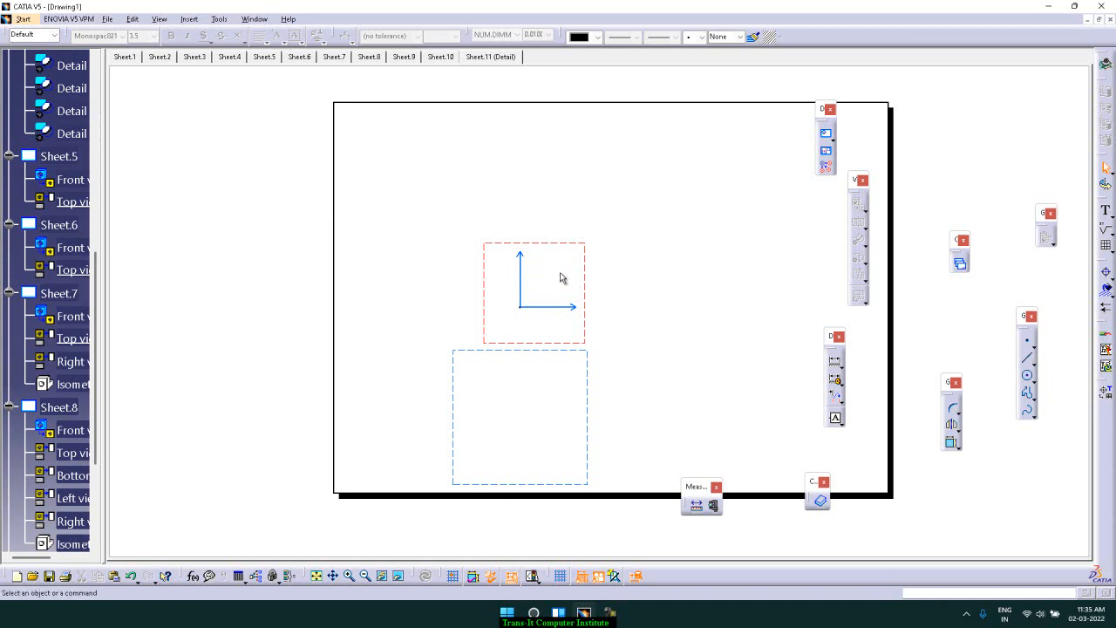
# Draw a horizontal line near the bottom of the detail sheet's upper view
pyautogui.click(1029, 364)
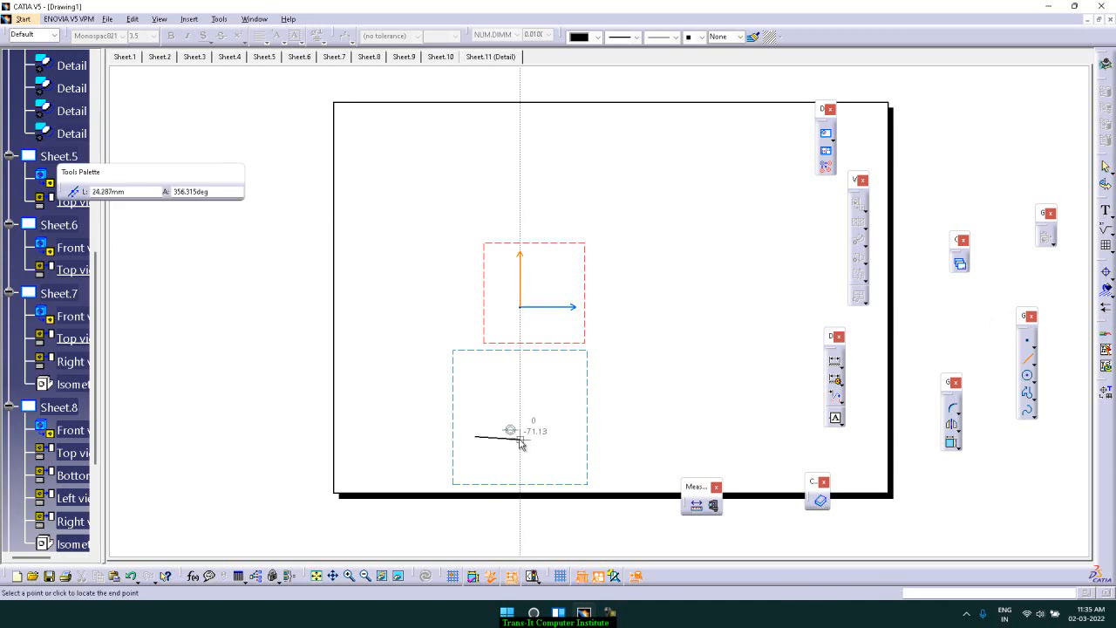
pyautogui.click(562, 437)
pyautogui.click(564, 413)
pyautogui.moveTo(573, 460); pyautogui.dragTo(573, 319)
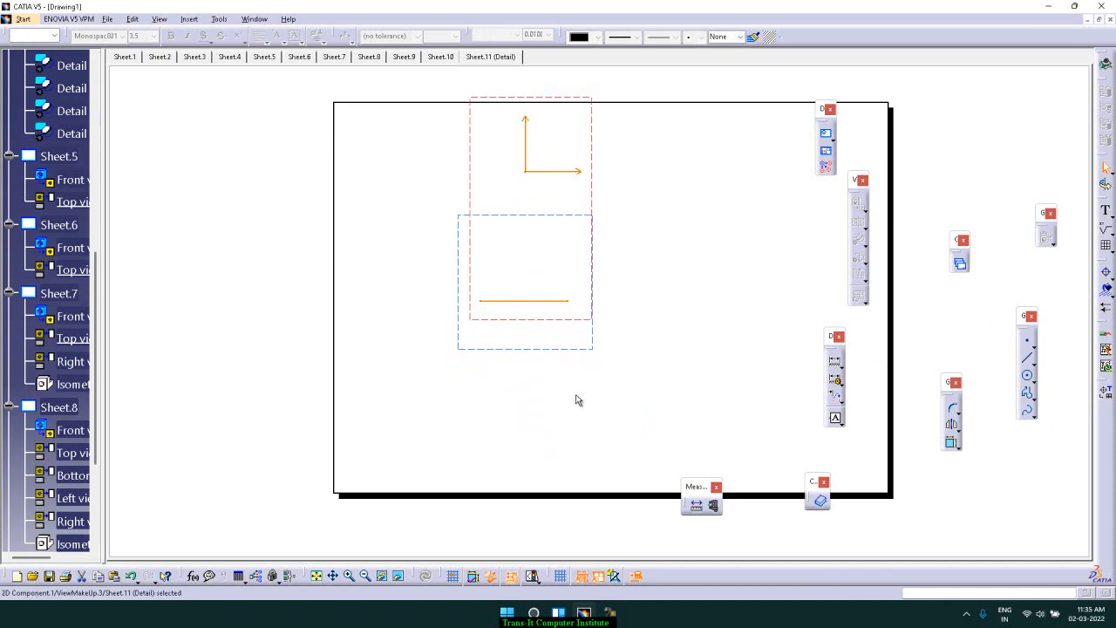
pyautogui.moveTo(569, 361); pyautogui.dragTo(570, 476)
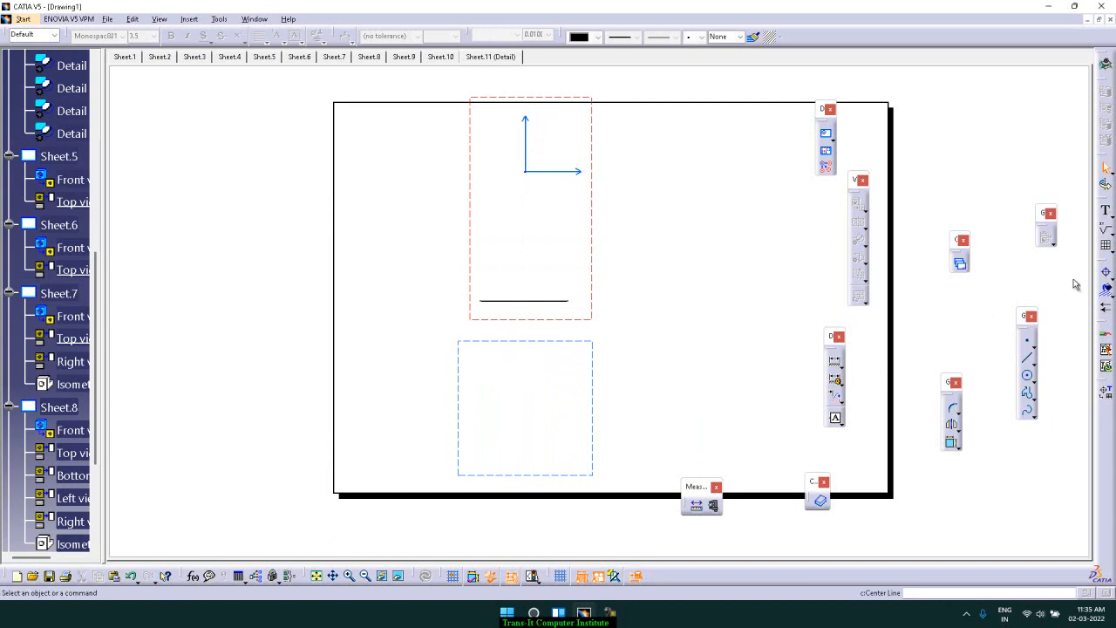
# Draw a small circle in the upper view, below and left of its axis origin
pyautogui.click(1027, 375)
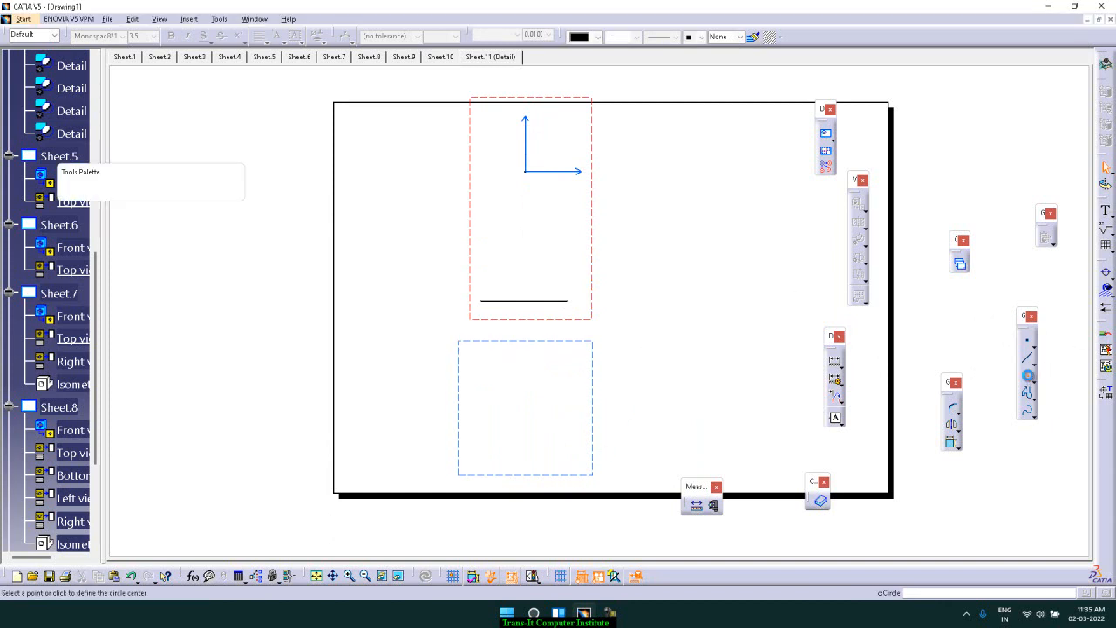
pyautogui.click(501, 198)
pyautogui.click(515, 209)
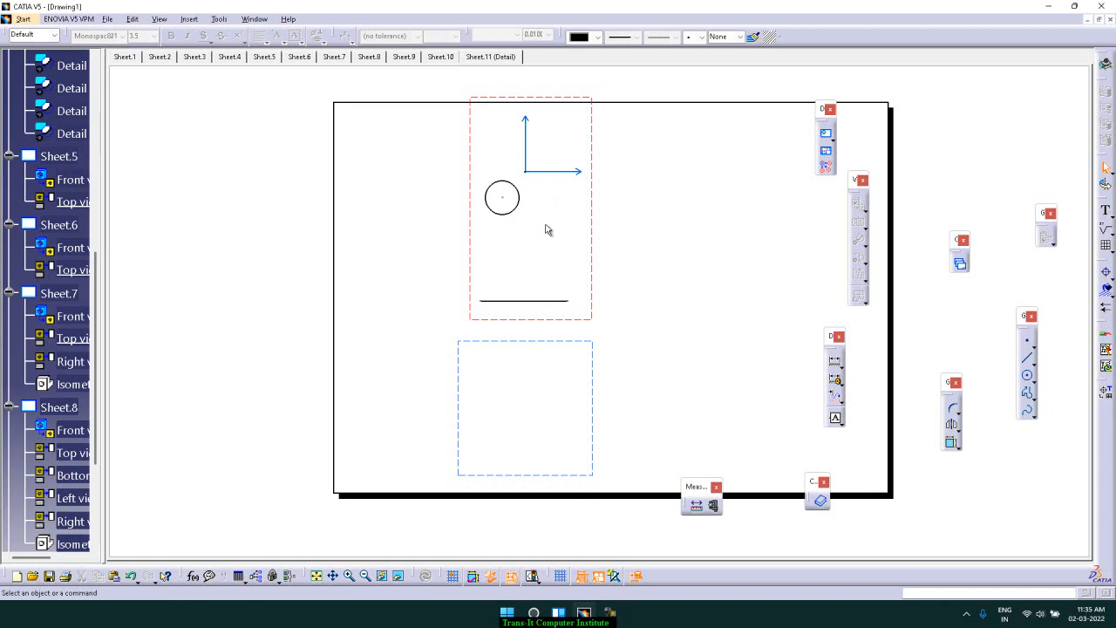
pyautogui.click(1029, 374)
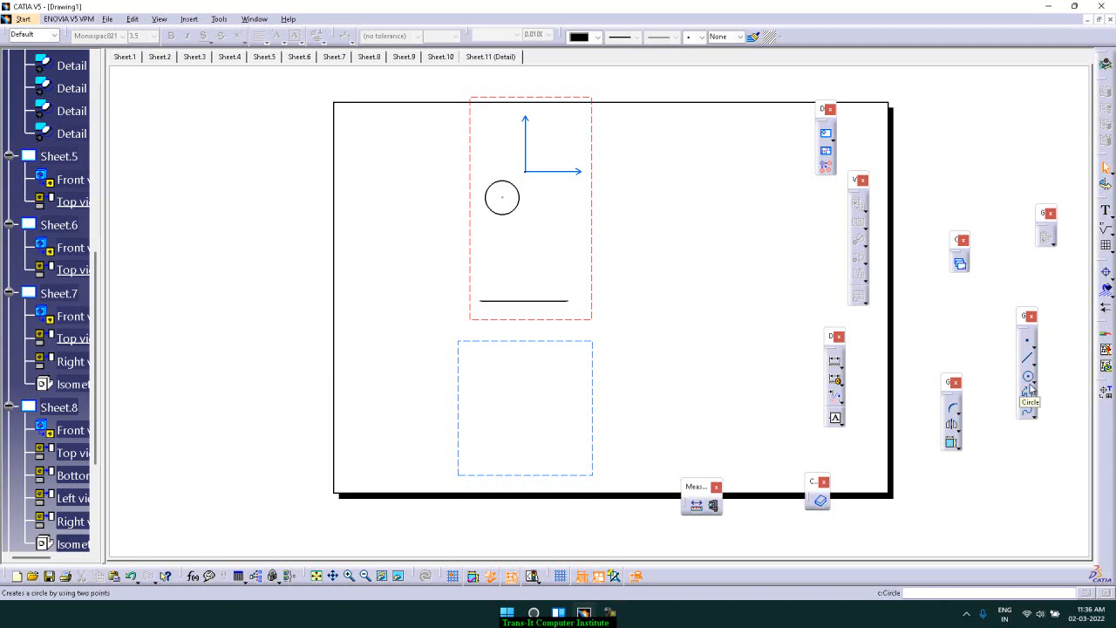
pyautogui.click(1034, 367)
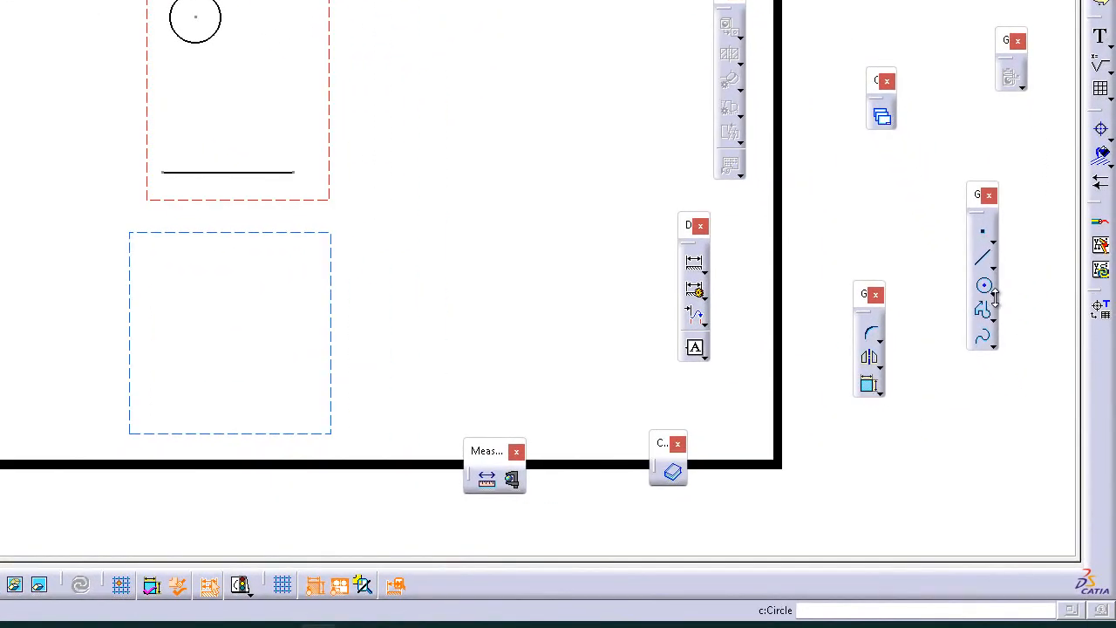
# Draw a centered rectangle about 35 mm wide below the circle in the upper view
pyautogui.click(991, 293)
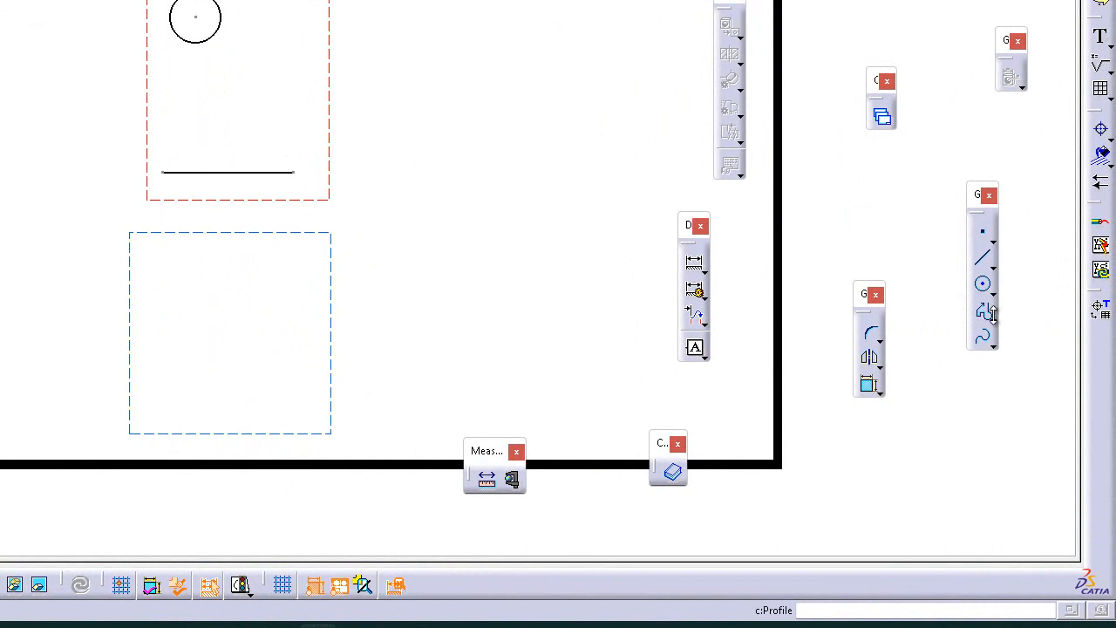
pyautogui.click(993, 319)
pyautogui.click(1074, 330)
pyautogui.click(240, 79)
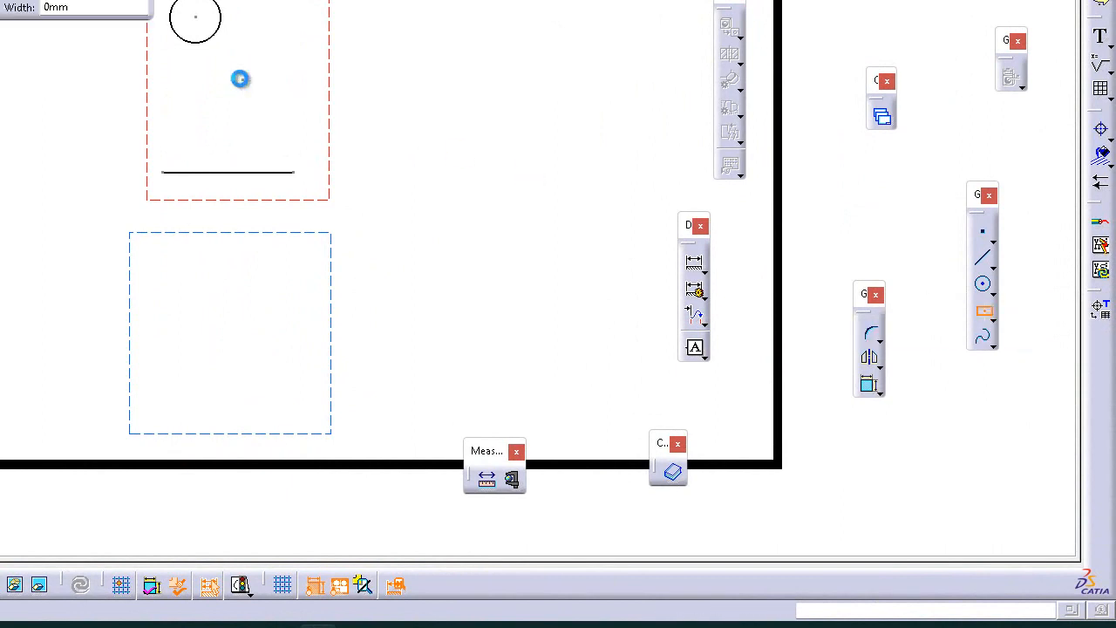
pyautogui.click(293, 110)
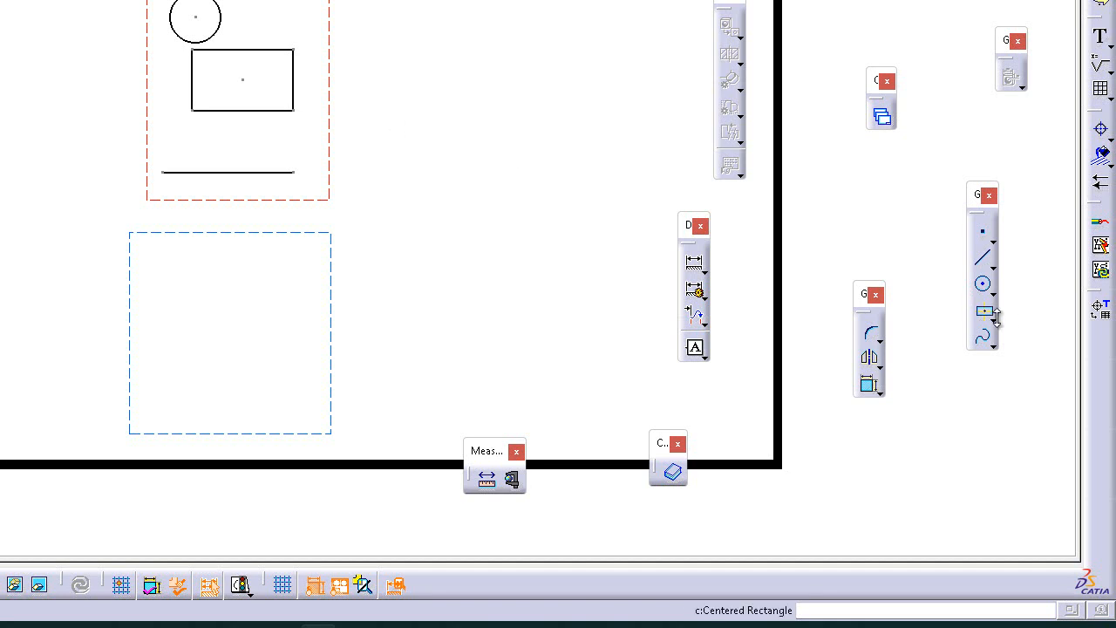
# Draw a keyhole profile to the right of the axis origin in the upper view
pyautogui.click(994, 316)
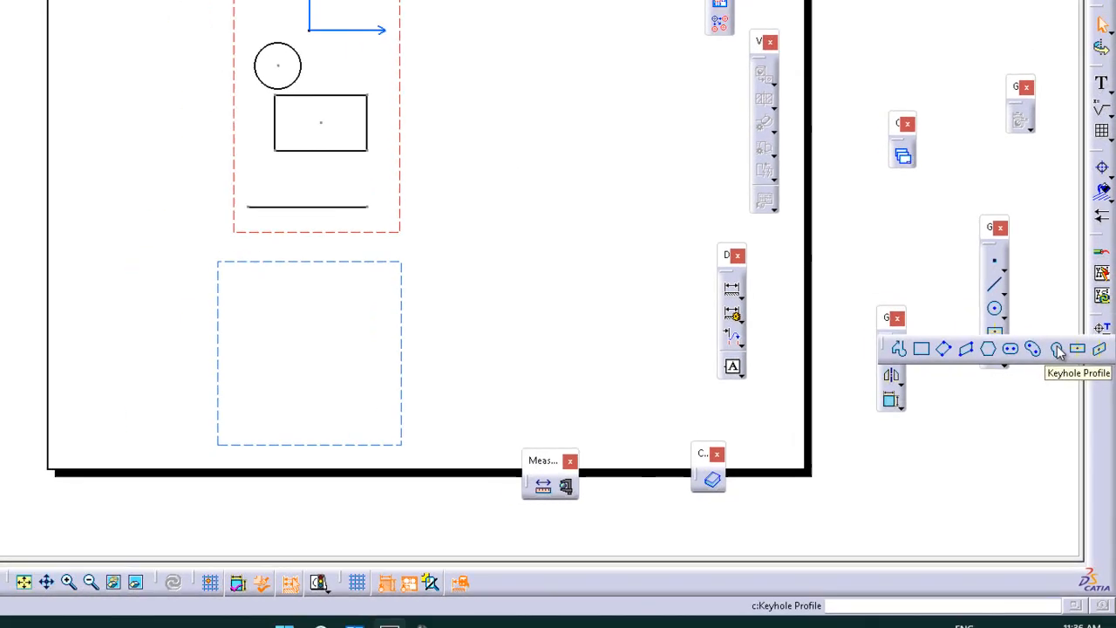
pyautogui.click(1056, 349)
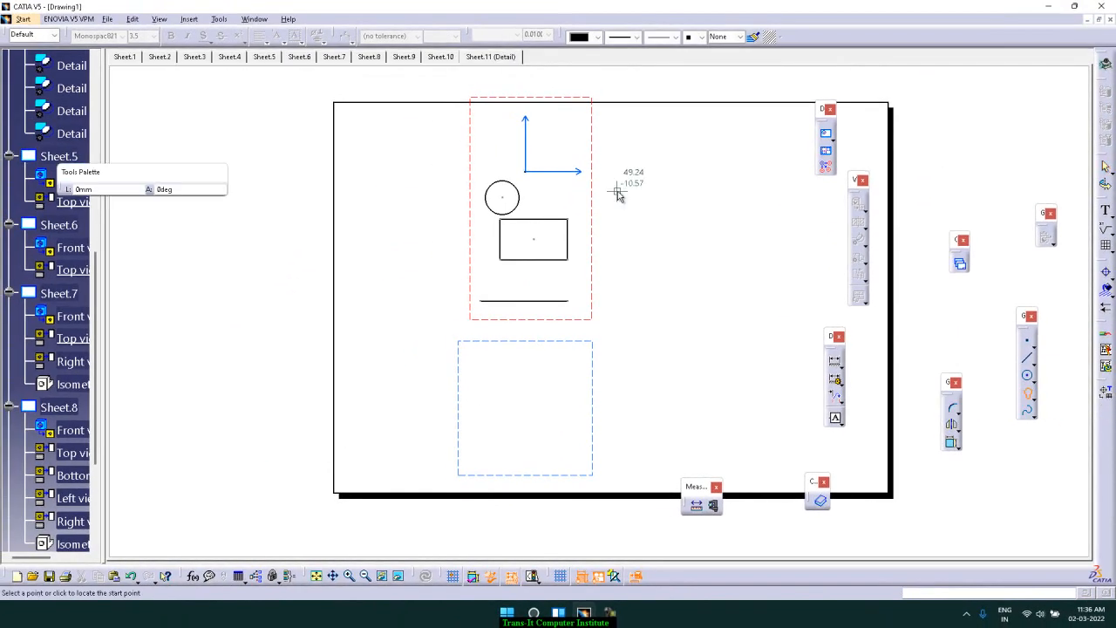
pyautogui.click(570, 198)
pyautogui.click(571, 200)
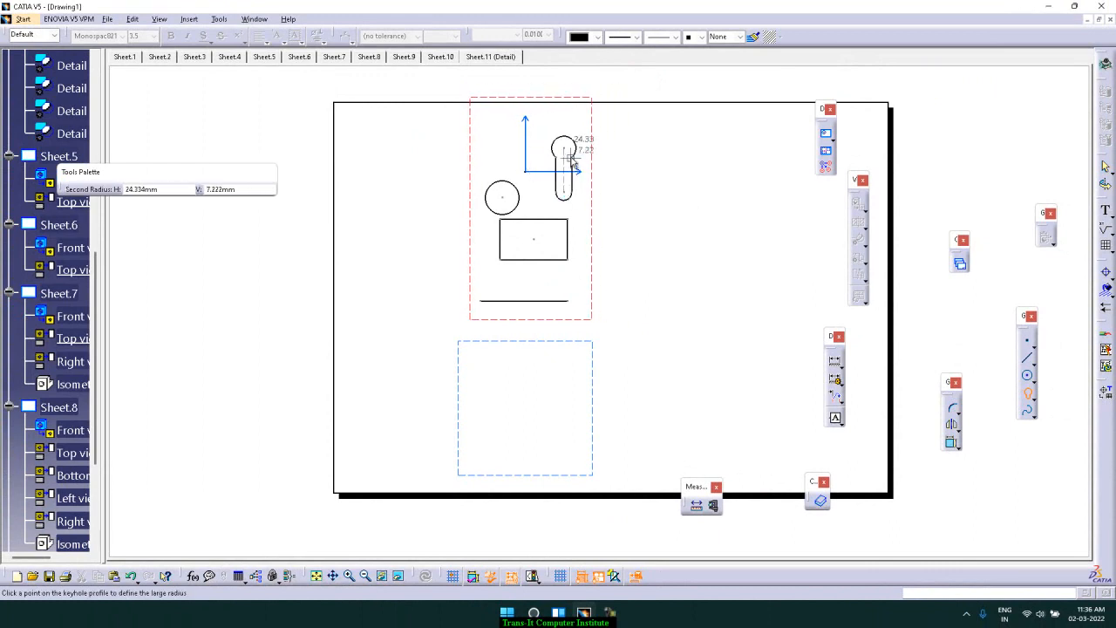
pyautogui.click(574, 163)
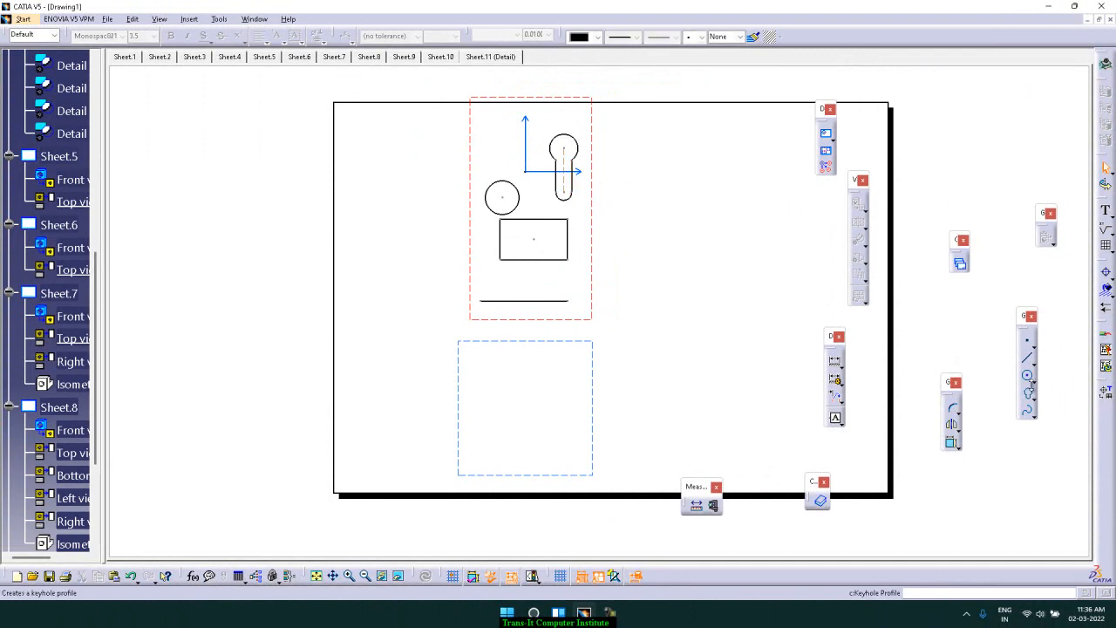
# Draw another small circle above and left of the axis origin in the upper view
pyautogui.click(1023, 372)
pyautogui.click(498, 136)
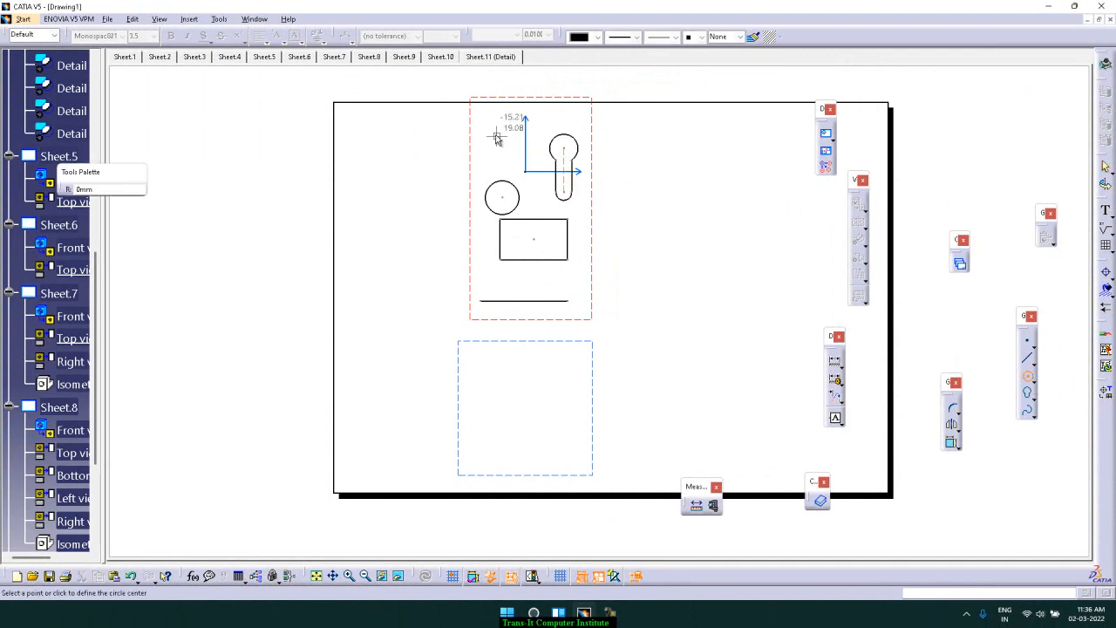
pyautogui.click(510, 149)
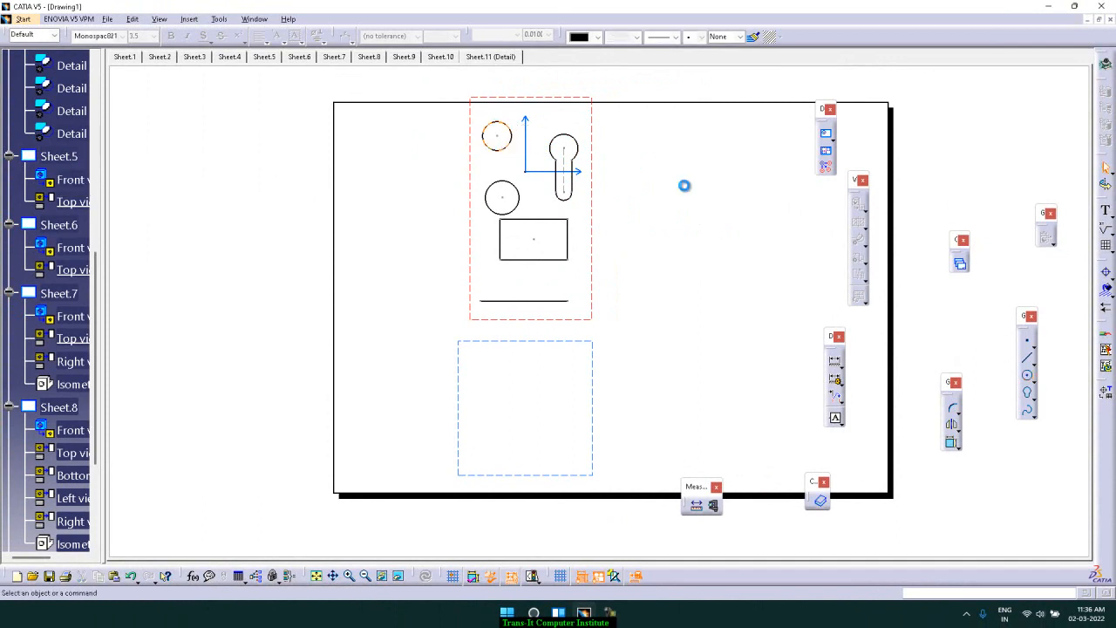
pyautogui.moveTo(596, 191); pyautogui.dragTo(592, 199)
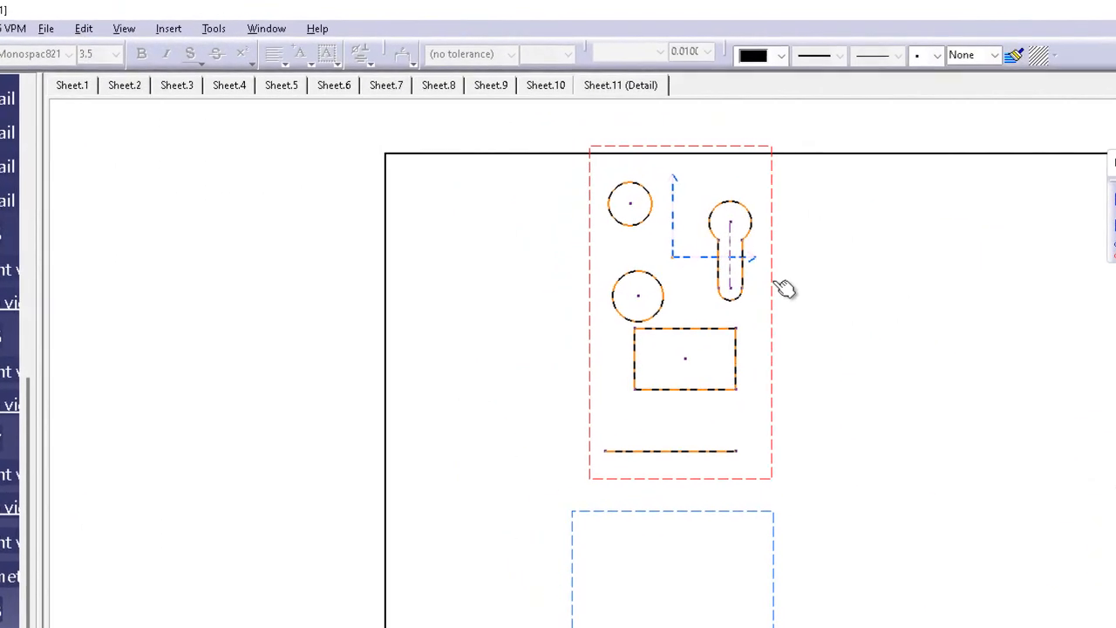
pyautogui.moveTo(773, 299); pyautogui.dragTo(773, 300)
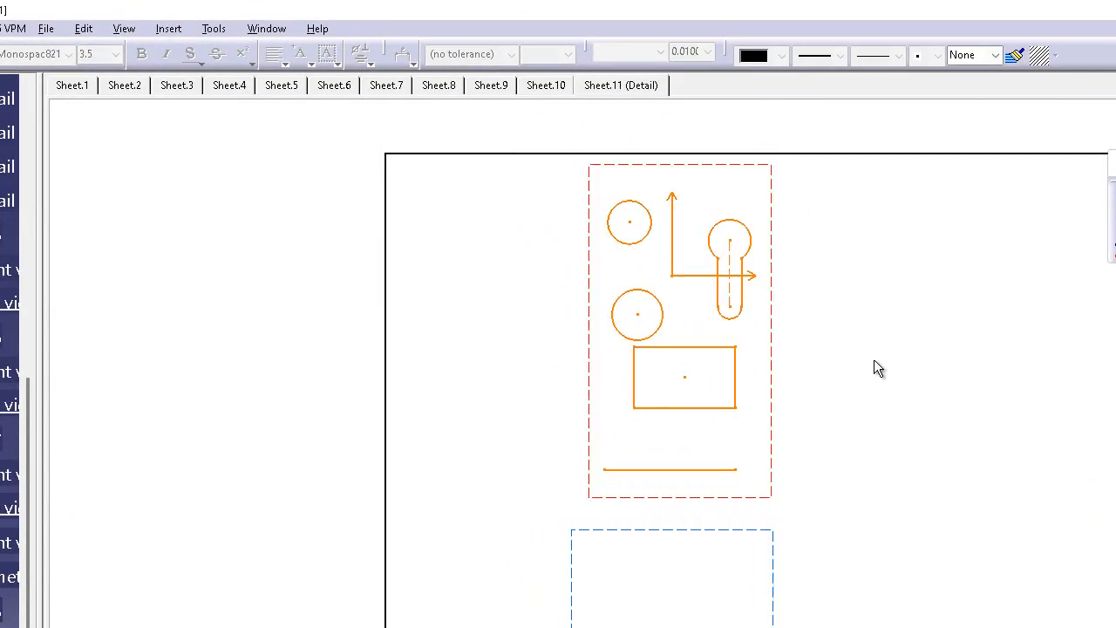
pyautogui.click(874, 359)
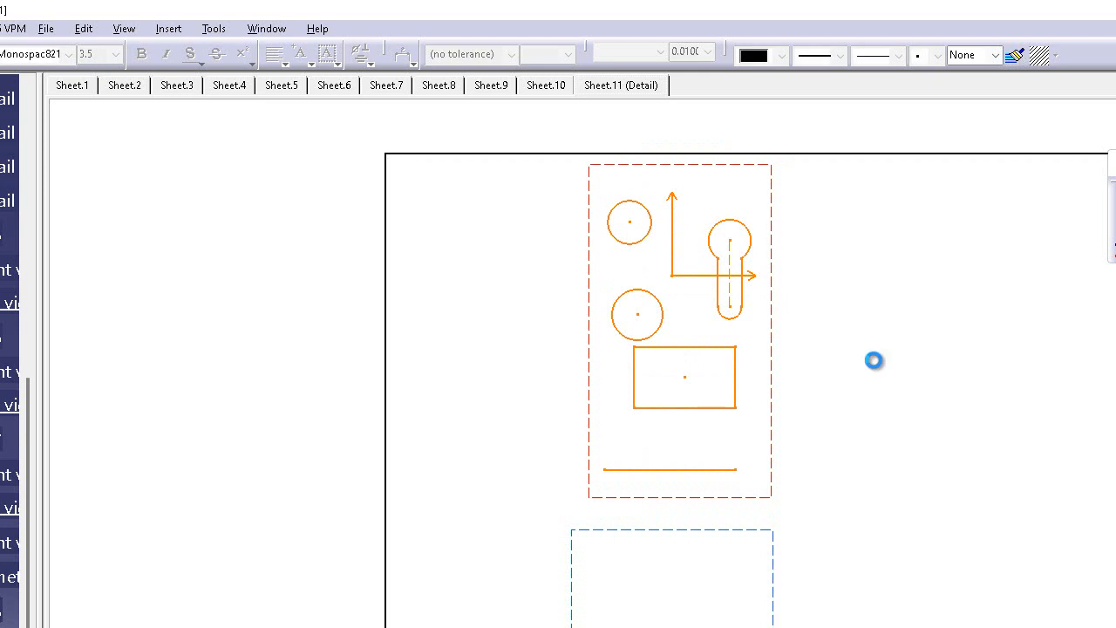
pyautogui.click(54, 29)
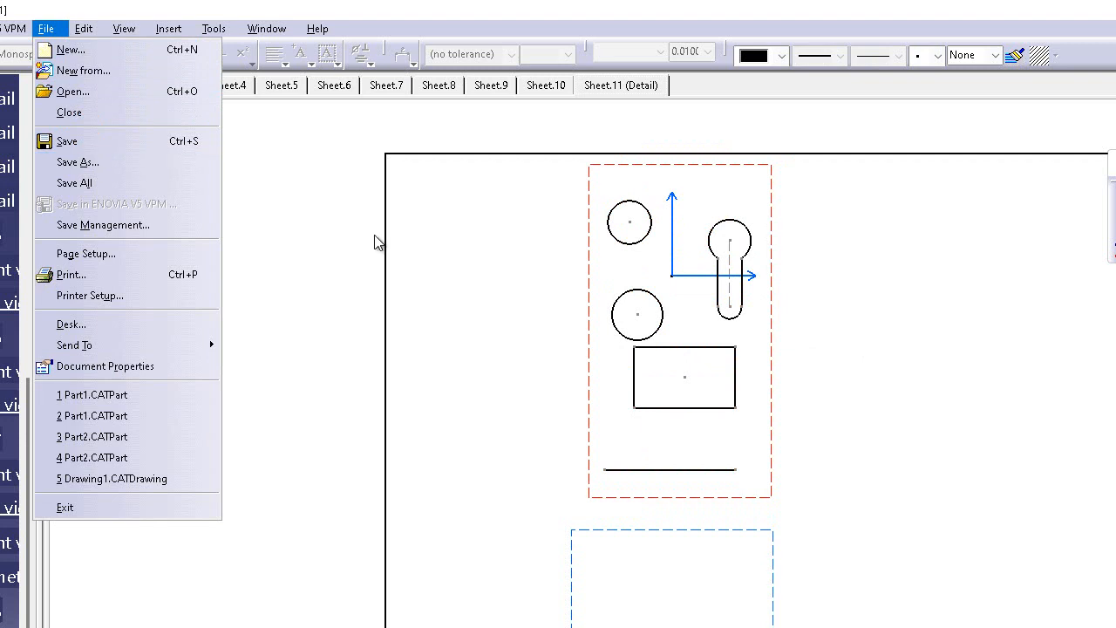
pyautogui.click(310, 202)
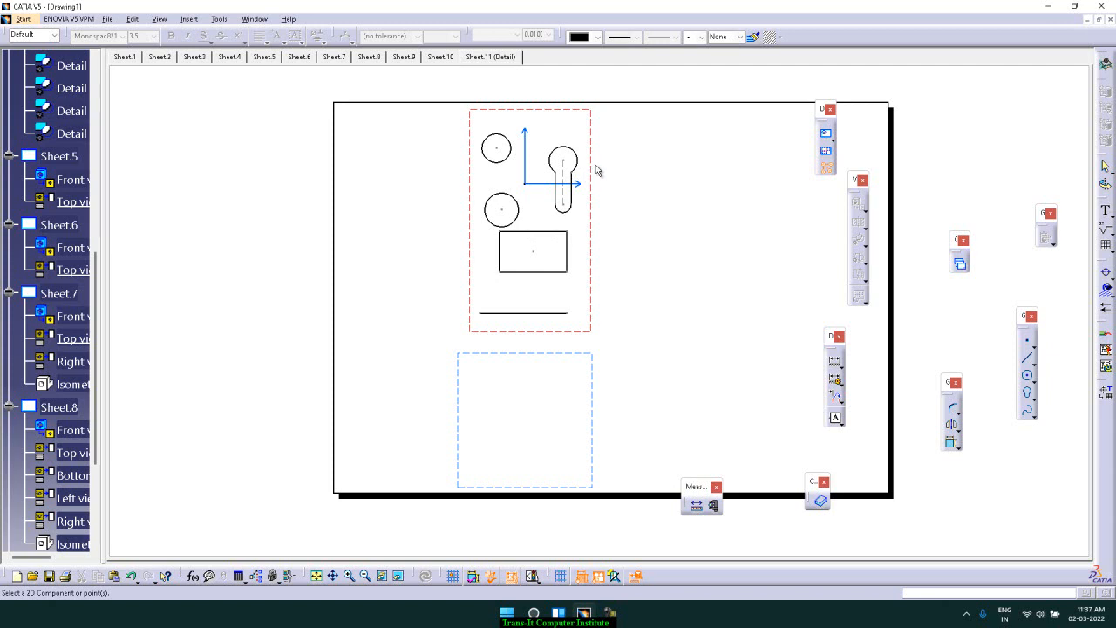
# Open the Insert menu's Views commands for the detail sheet
pyautogui.click(827, 170)
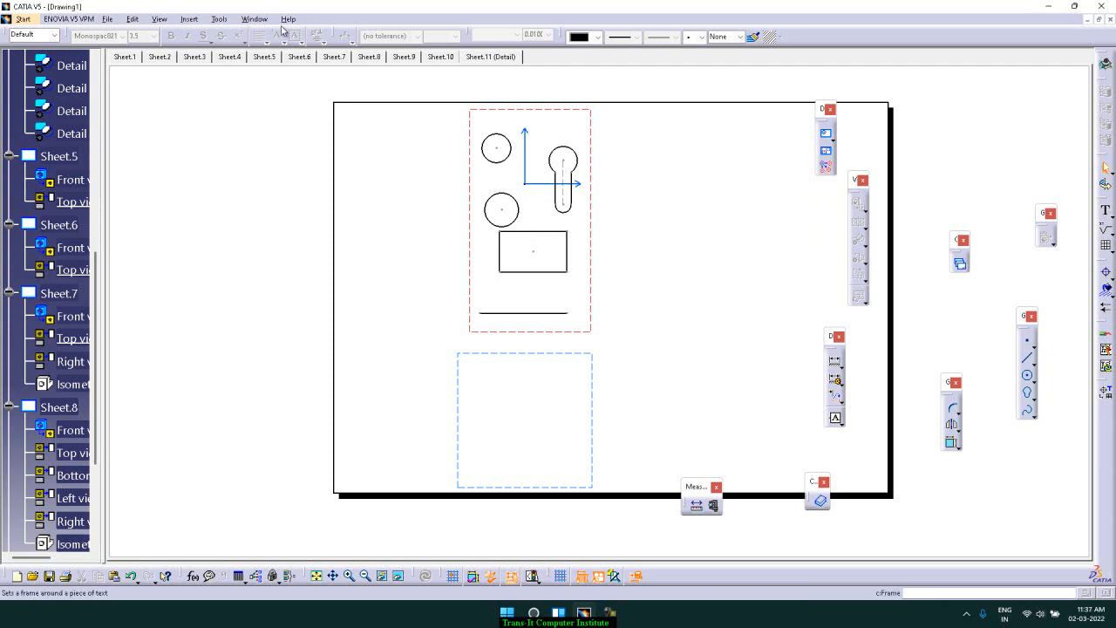
pyautogui.click(191, 20)
pyautogui.moveTo(203, 57)
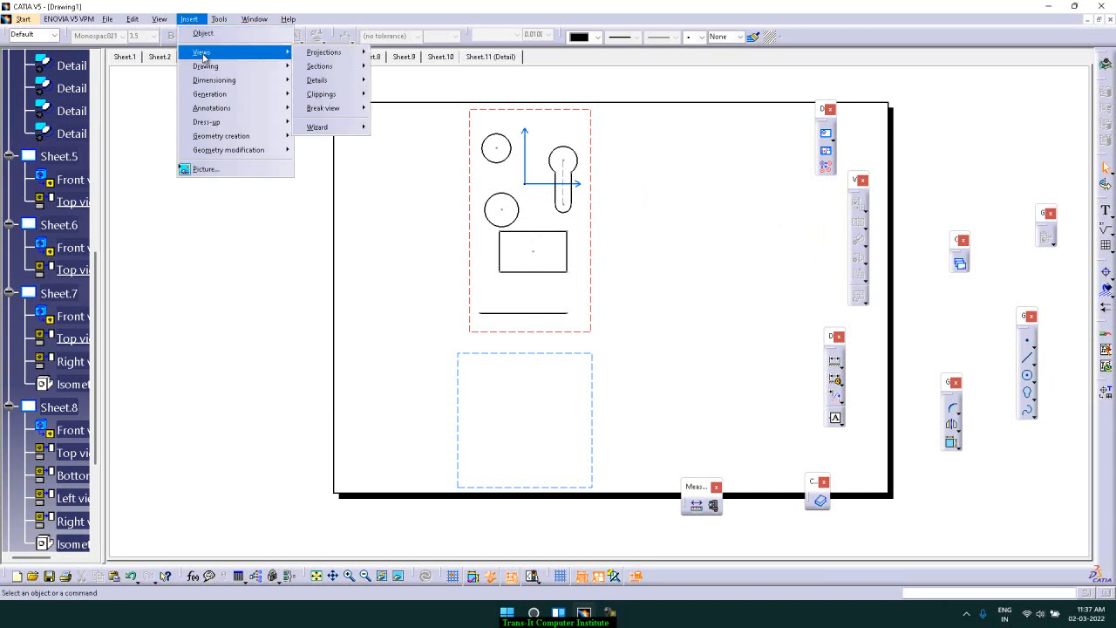